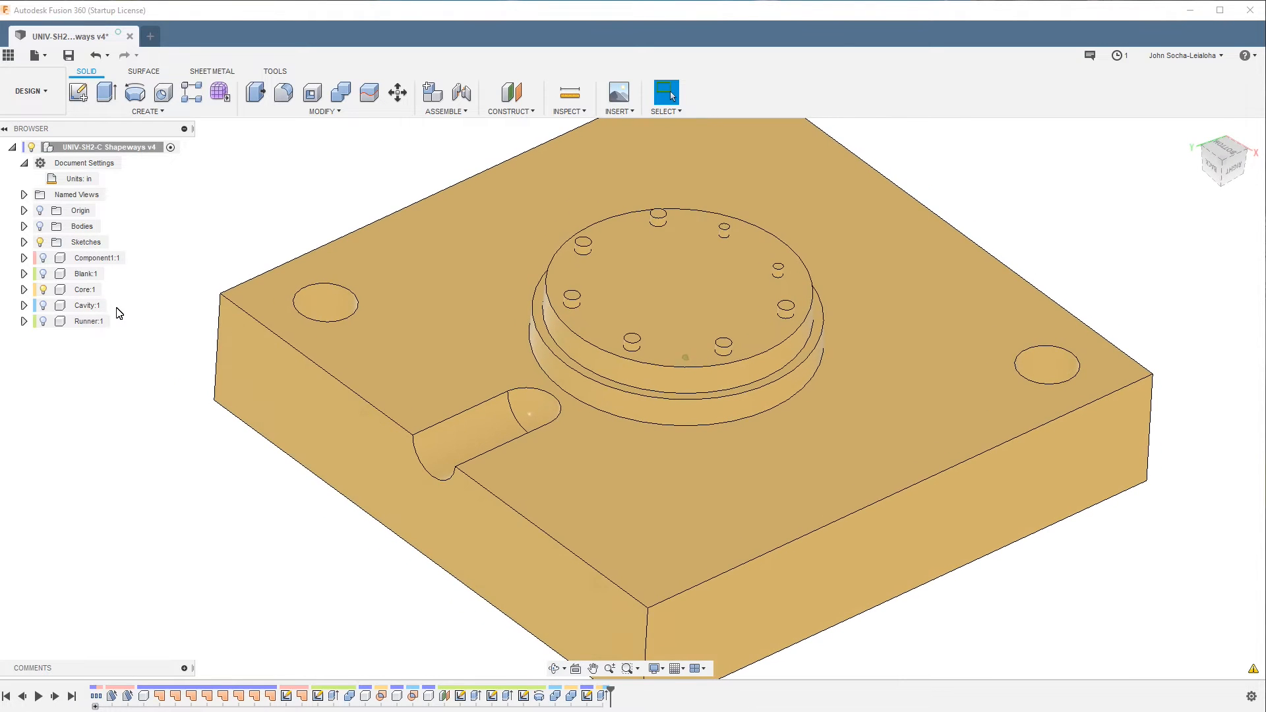
Examine the mold's cavity half in place of the core, and bring the core half back into view
left_click(43, 311)
left_click(42, 307)
left_click(43, 290)
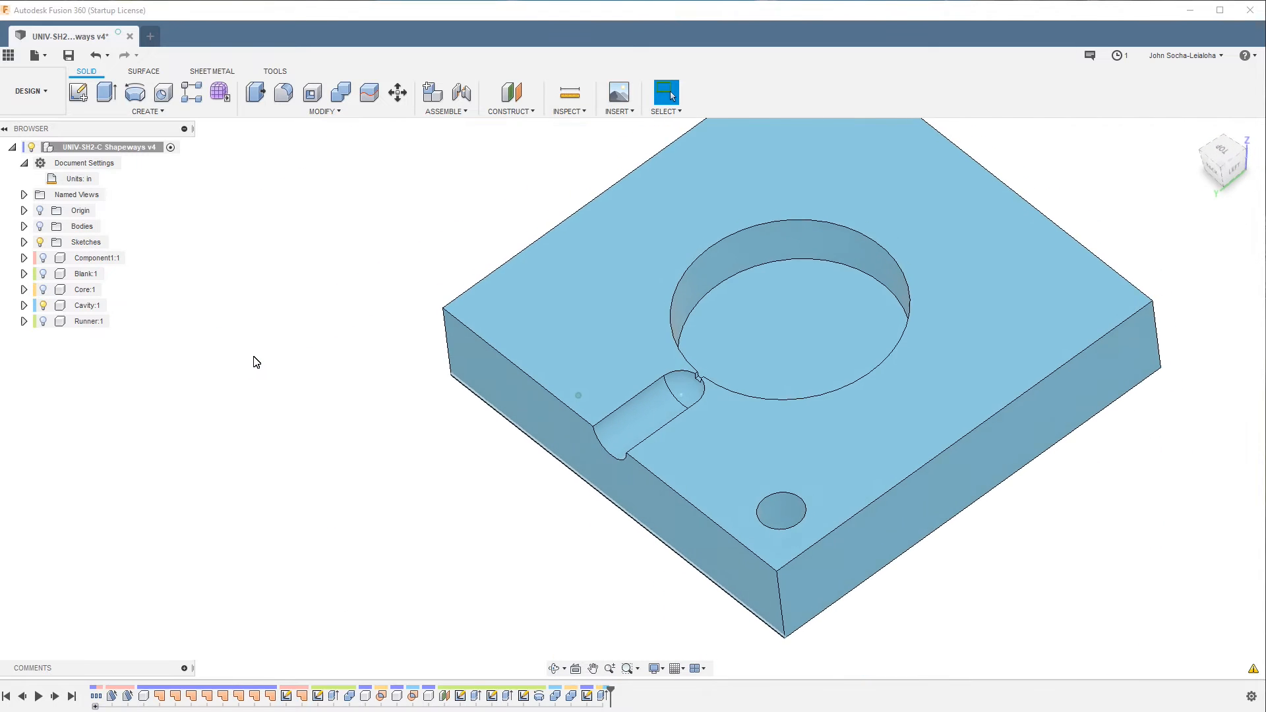
left_click(43, 290)
left_click(43, 305)
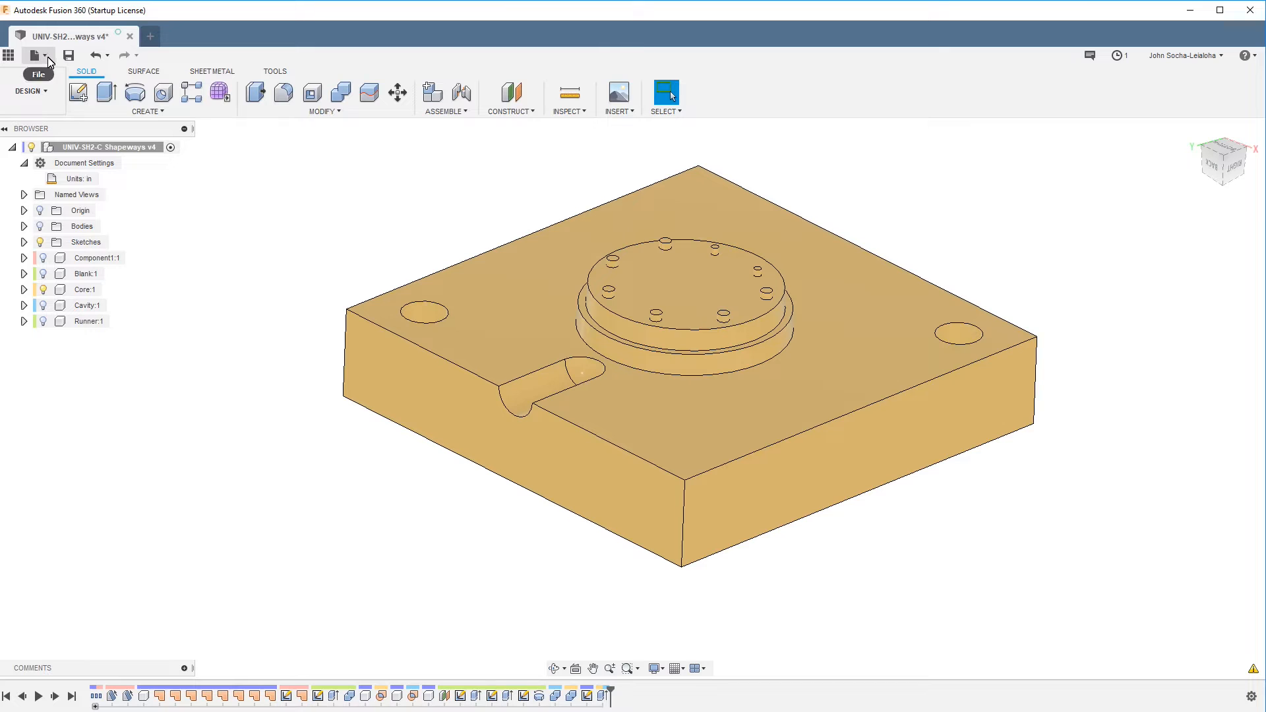
Open the STEP file UNIV-SH2-C.stp from the computer as a new design
left_click(48, 59)
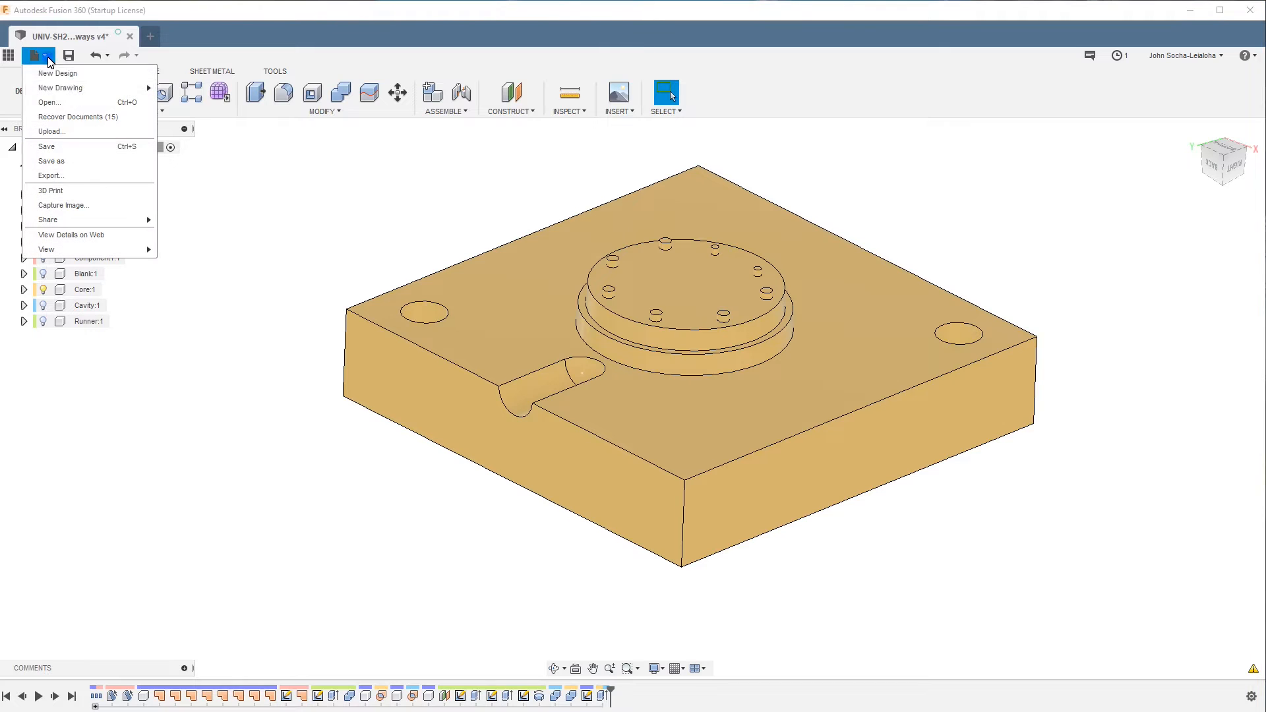
left_click(57, 103)
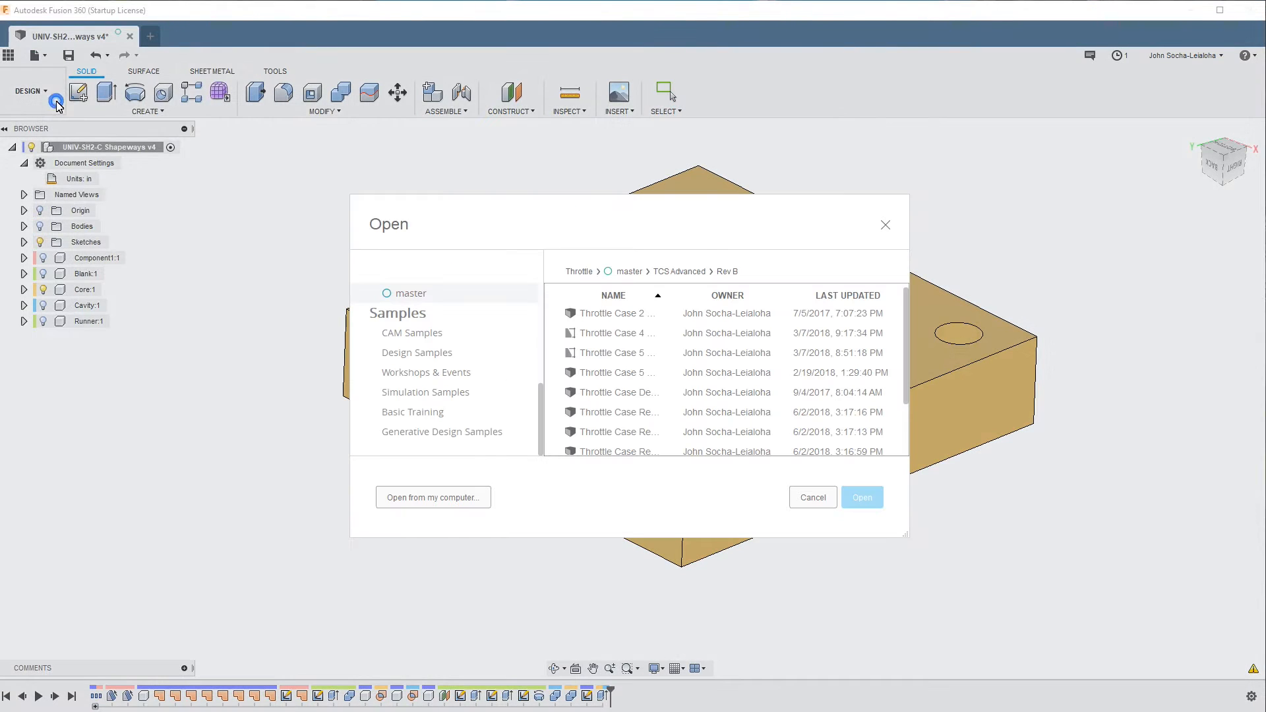
left_click(459, 502)
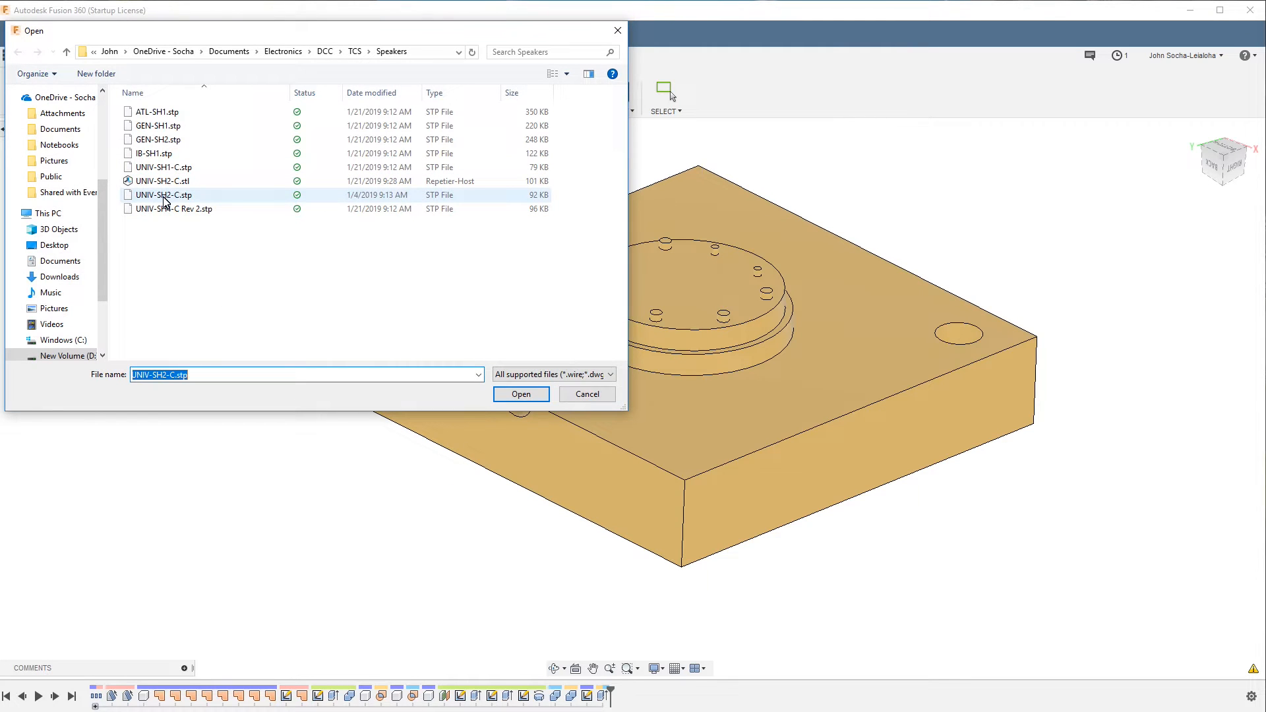
left_click(164, 198)
left_click(529, 397)
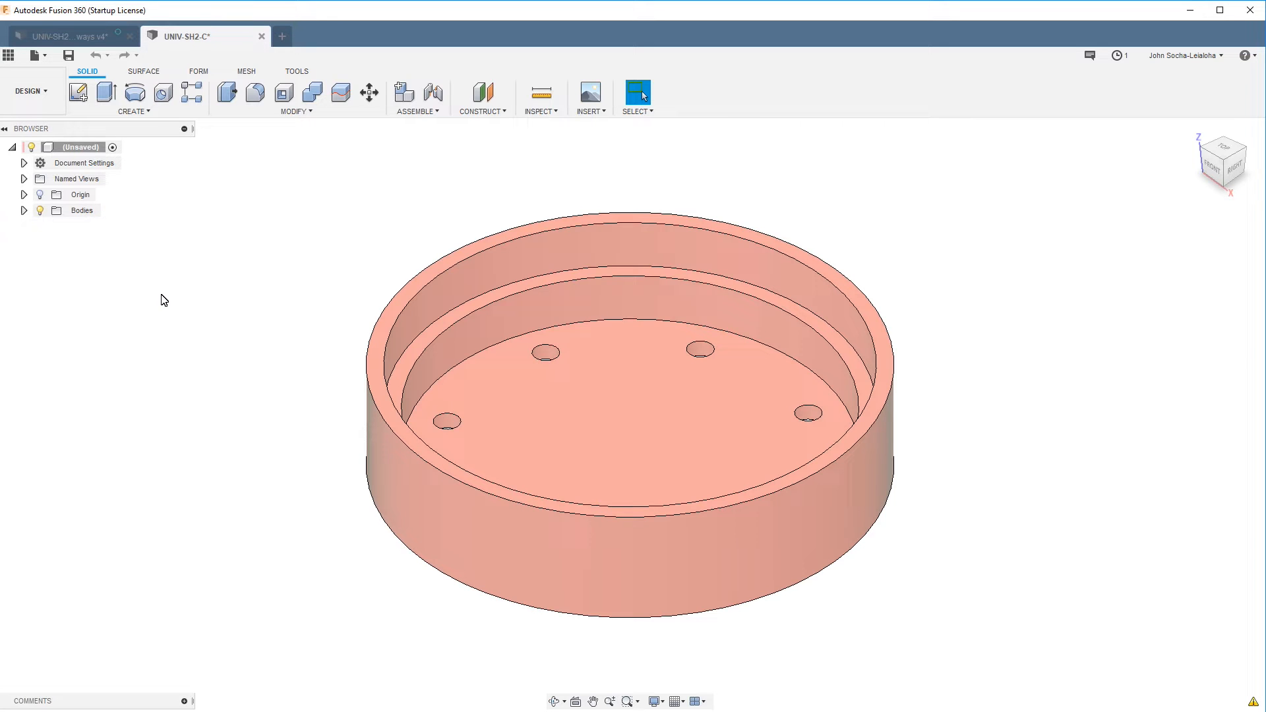
Turn on design history capture for the imported design and create a component from its body
right_click(60, 148)
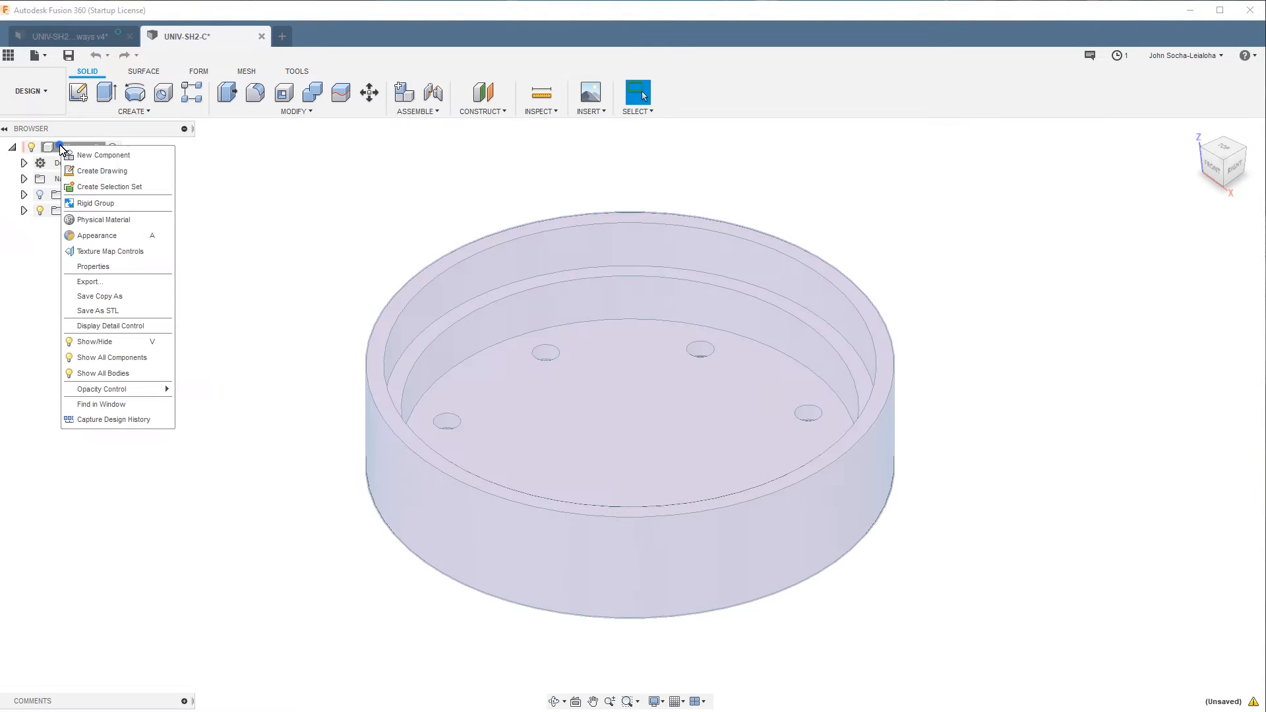
left_click(125, 420)
left_click(24, 210)
right_click(82, 227)
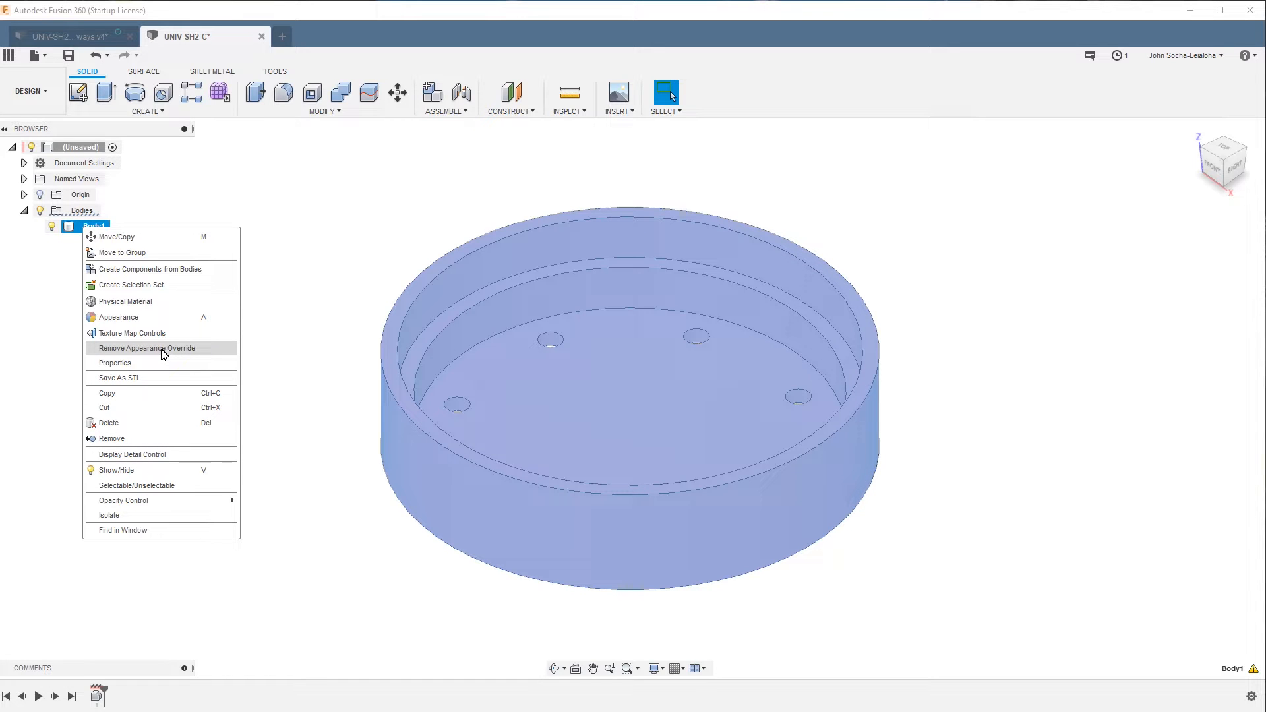
left_click(170, 271)
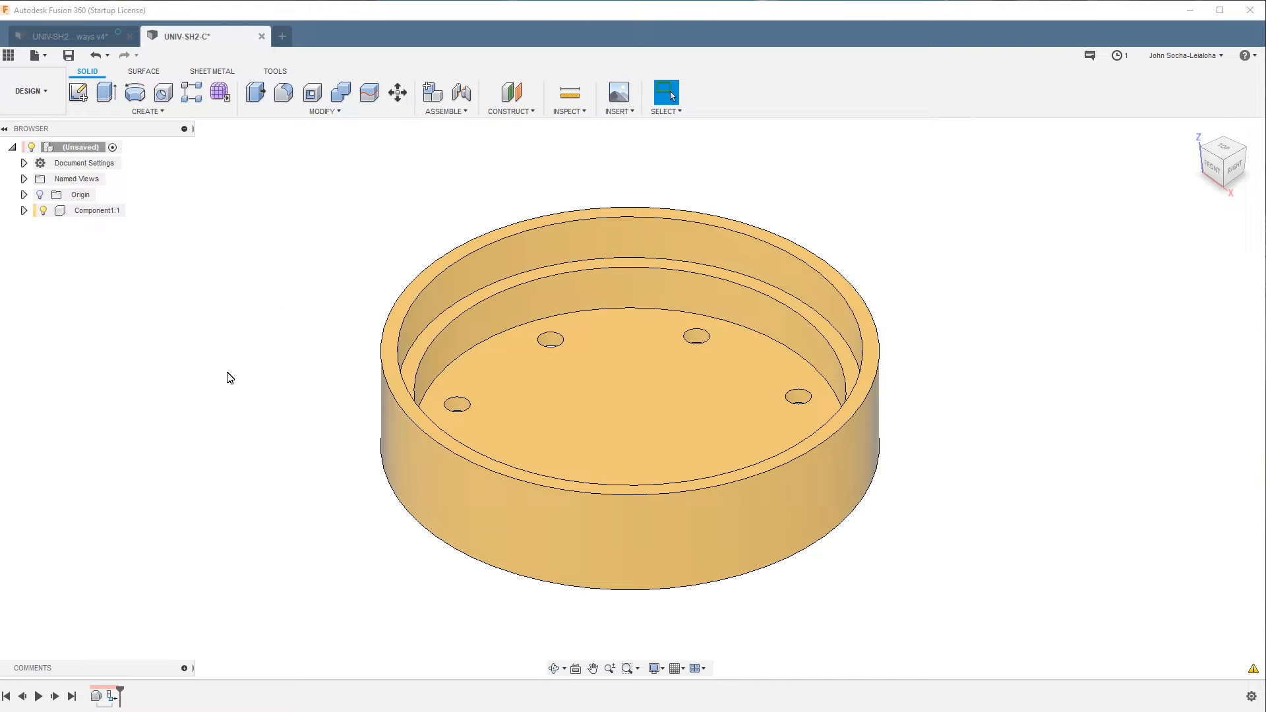
Rename the new component Enclosure and make it the active component
double_click(93, 211)
type("Enclosure")
key("Return")
left_click(323, 349)
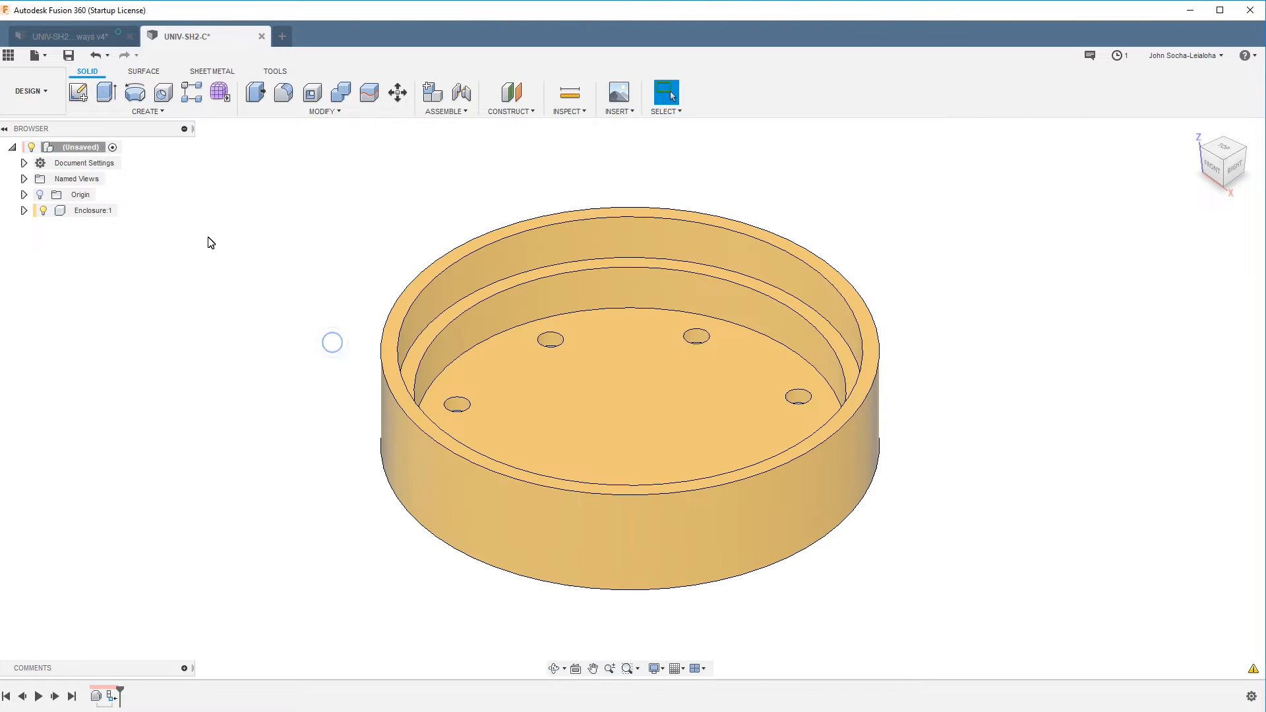
left_click(126, 212)
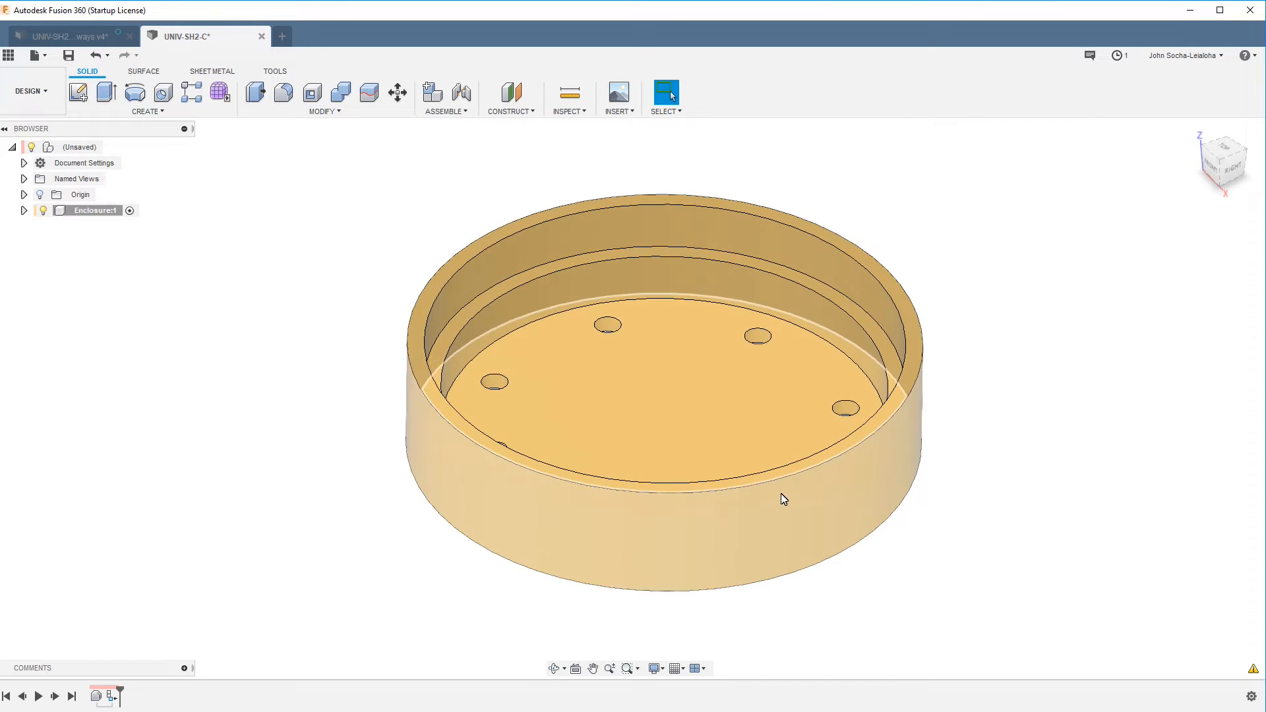
Draft the enclosure's upper and lower inner side walls by 3 degrees, using the inner ledge face as the draft plane
middle_click_drag(876, 378, 1180, 211, "shift")
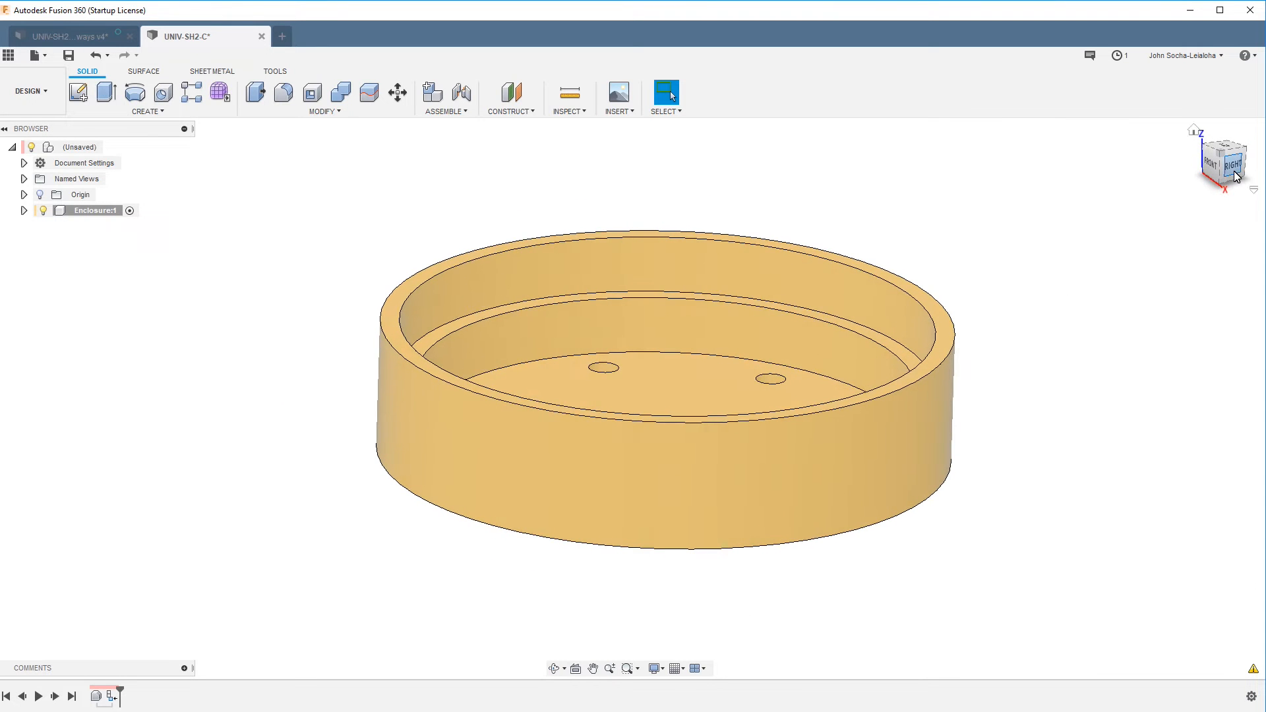
left_click(1234, 172)
middle_click_drag(1034, 358, 900, 447, "shift")
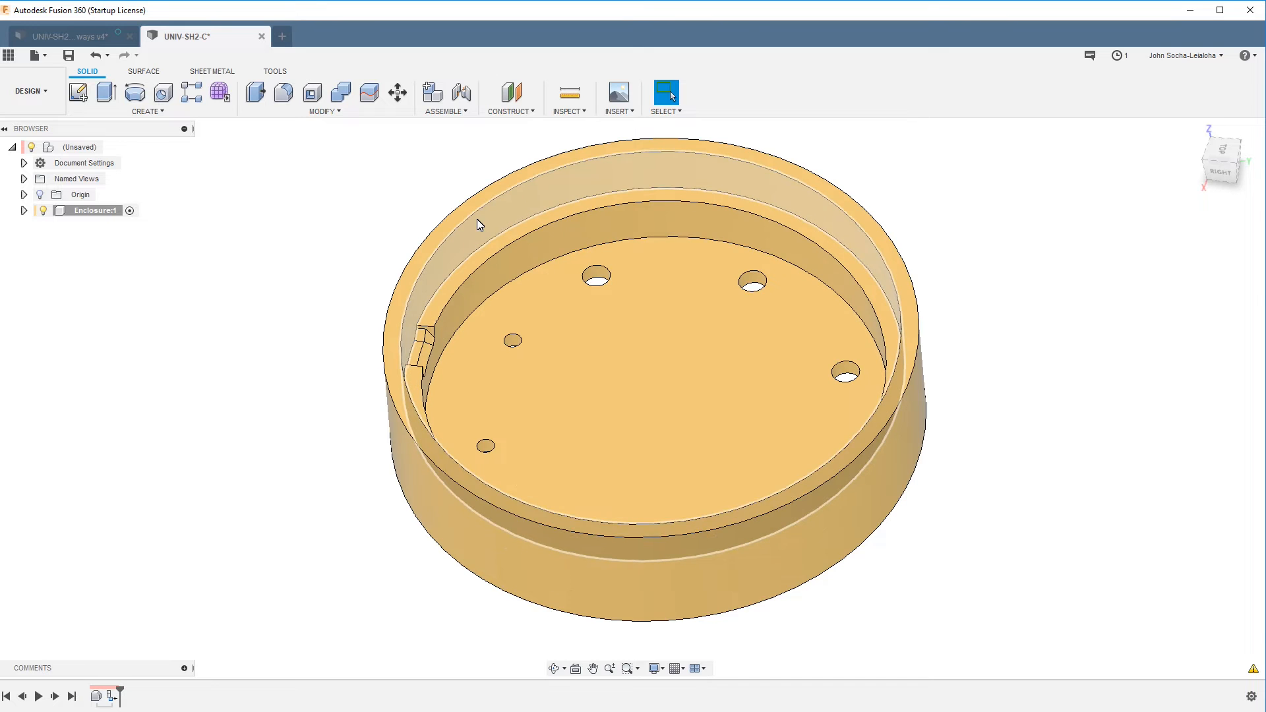
middle_click_drag(478, 220, 486, 302, "shift")
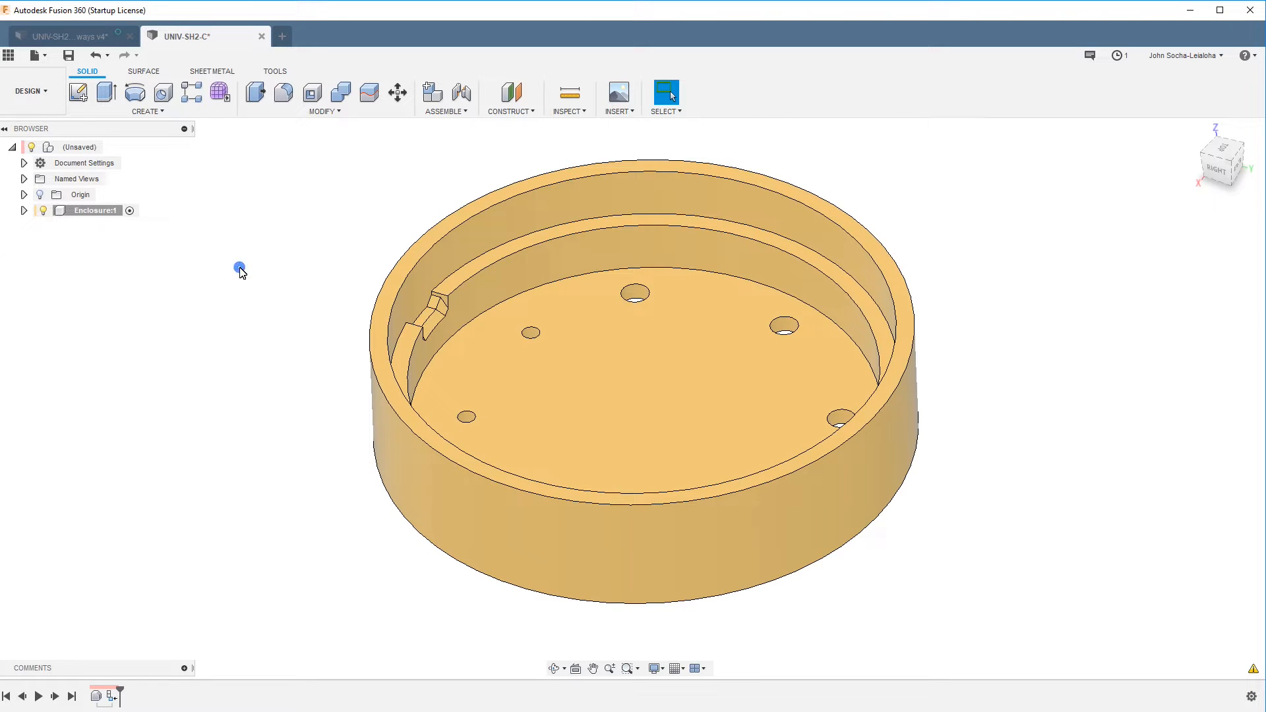
left_click(314, 111)
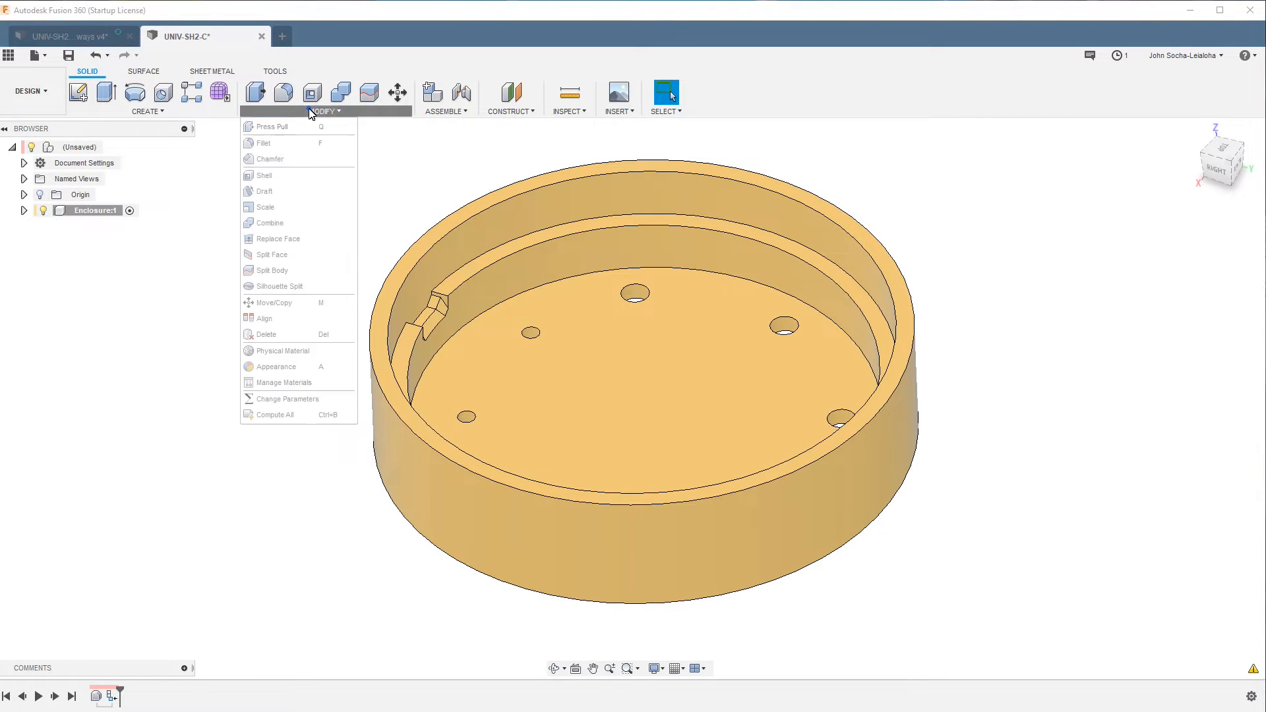
left_click(282, 192)
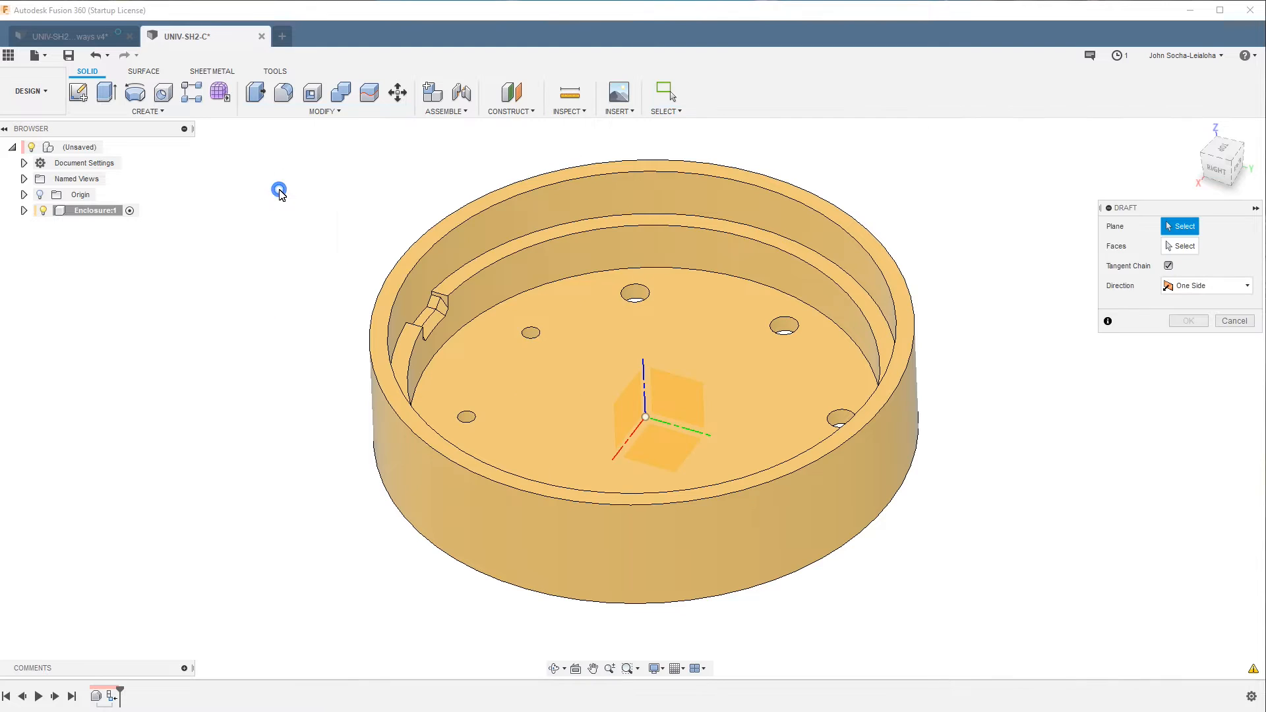
left_click(475, 266)
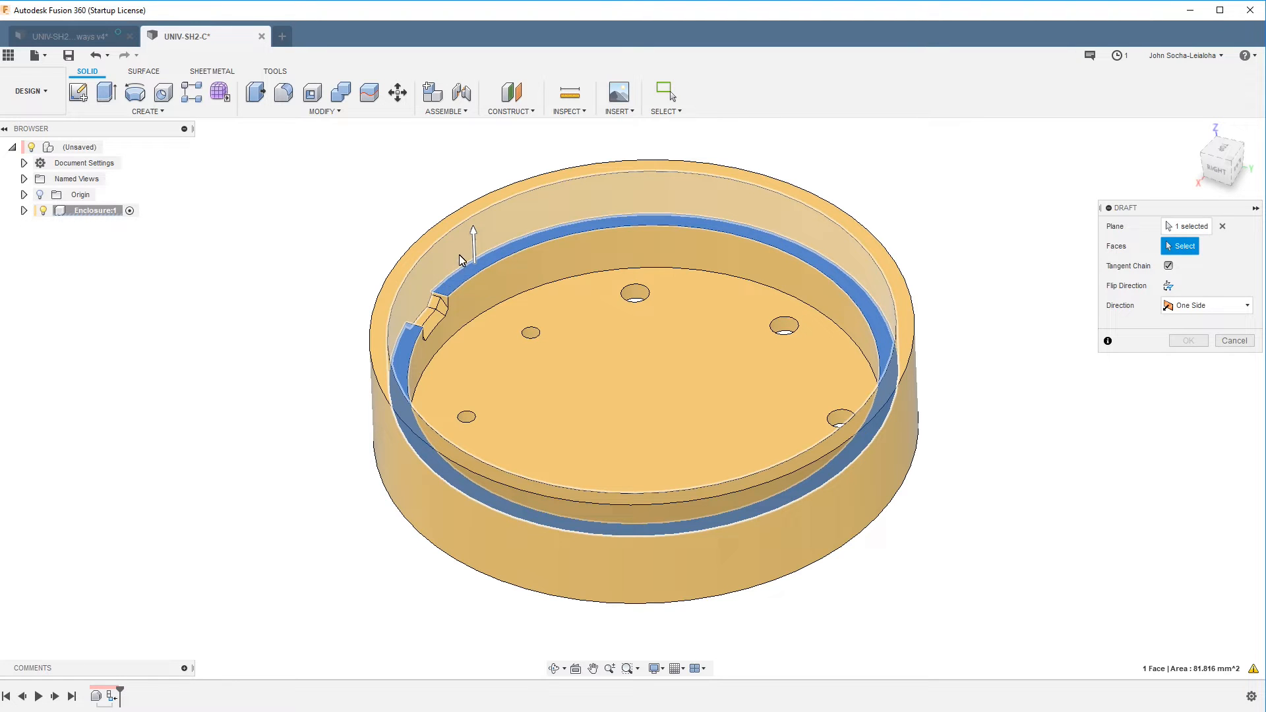
left_click(557, 207)
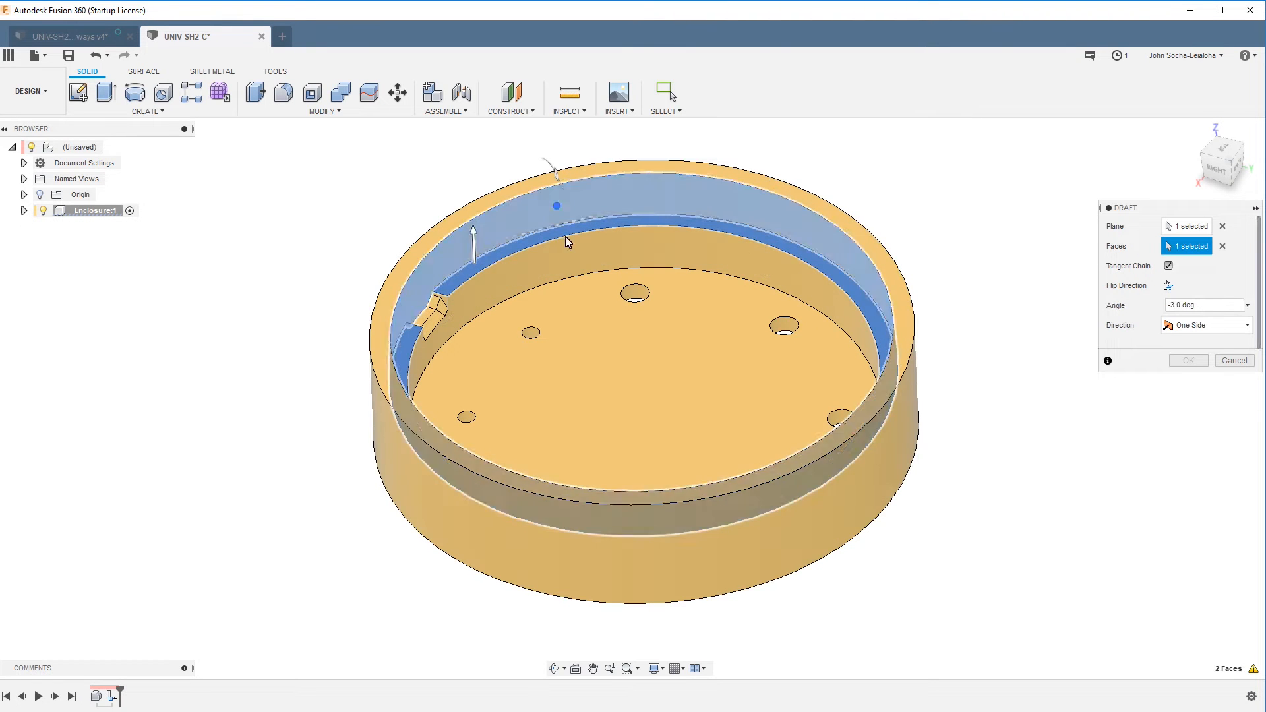
left_click(569, 264)
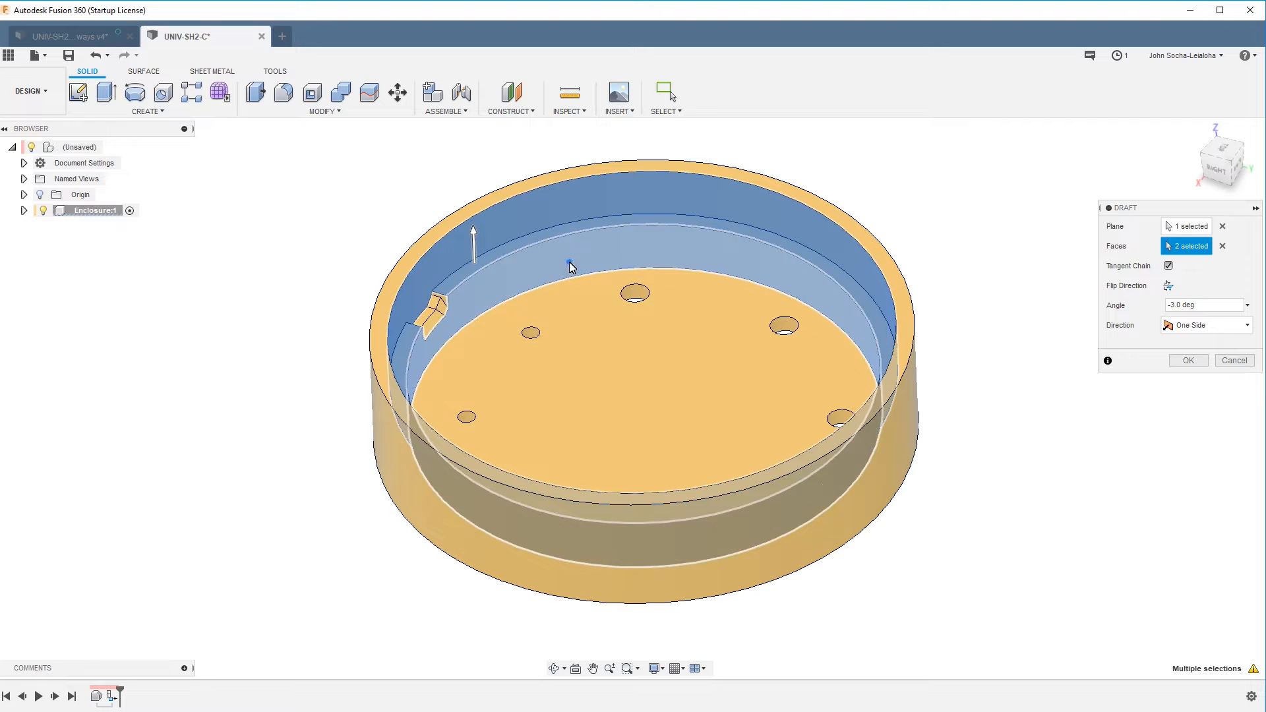
left_click(1216, 168)
scroll(934, 348, "up", 2)
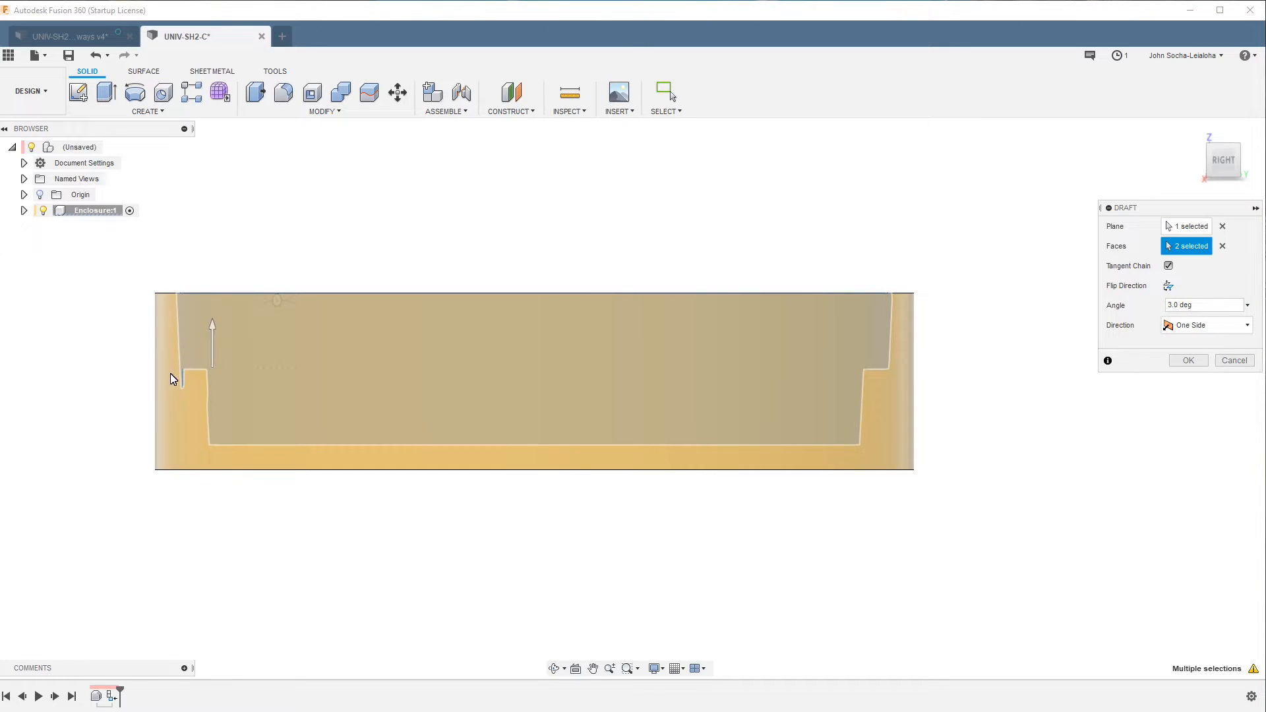
left_click(1195, 364)
Draft the enclosure's outer side wall by 3 degrees so it widens toward the rim, using the inner ledge face as the draft plane
key("F6")
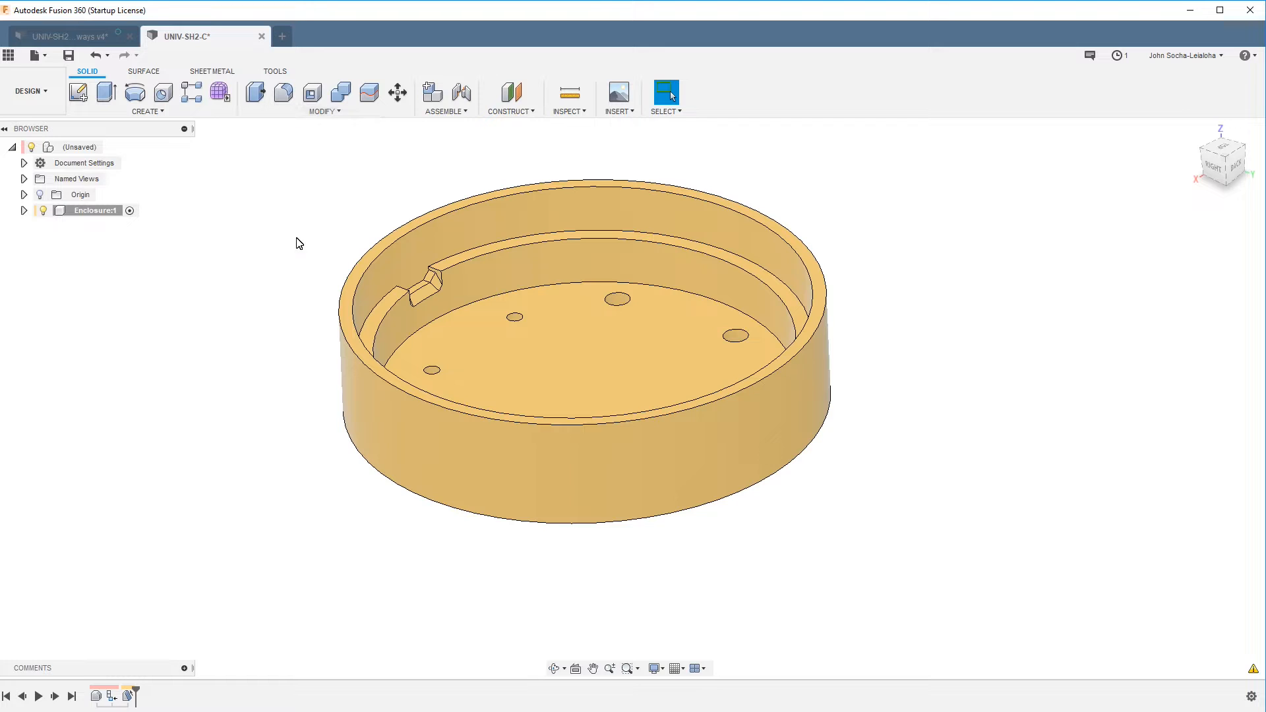
right_click(290, 264)
left_click(286, 223)
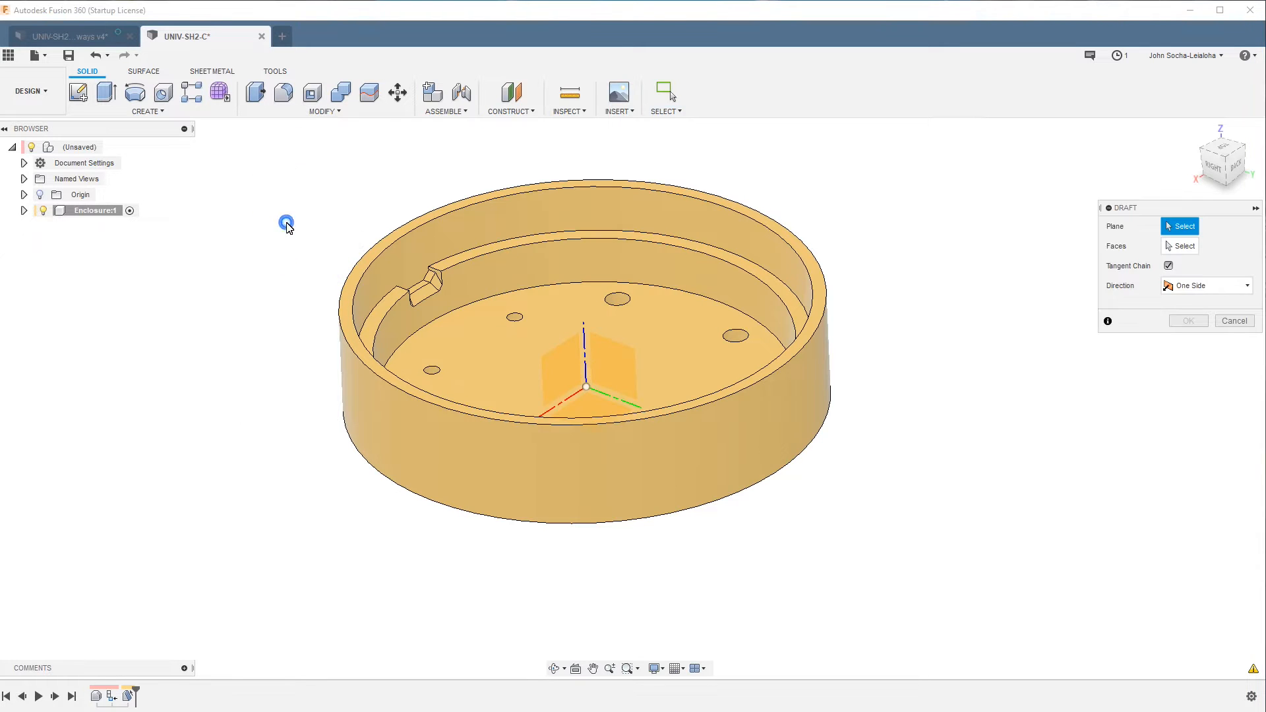
left_click(459, 259)
left_click(758, 452)
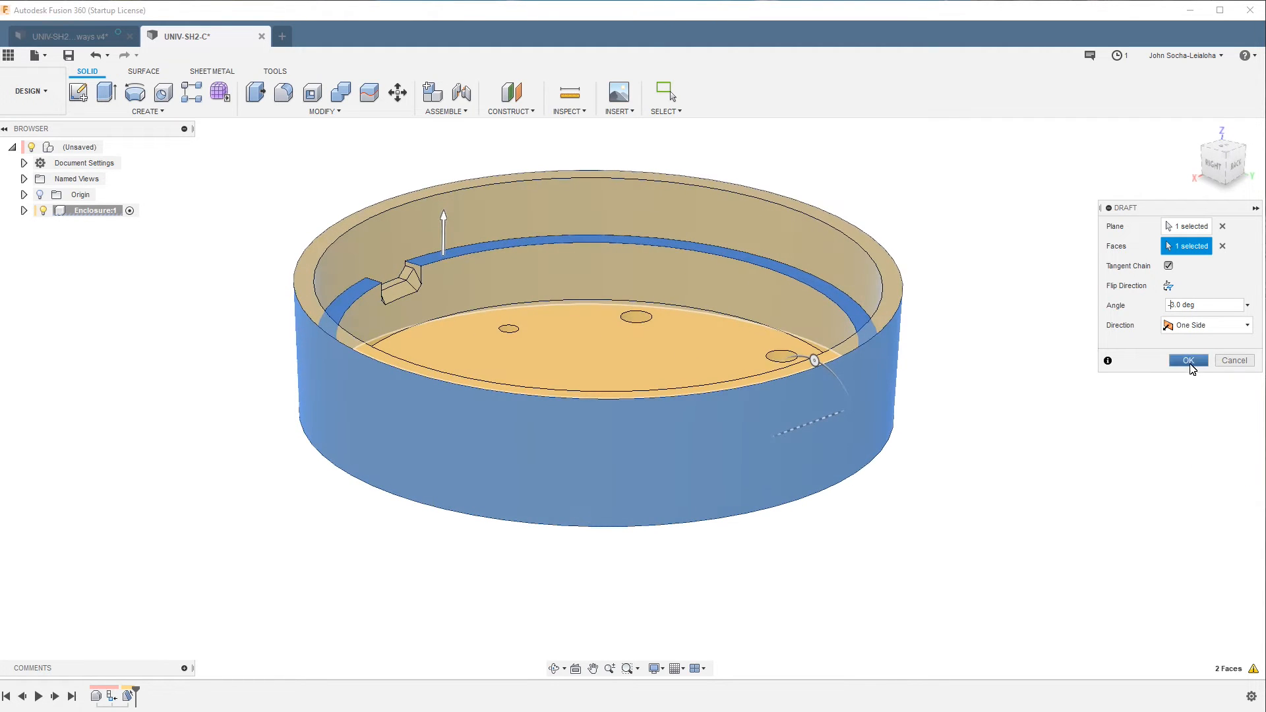
left_click(1188, 361)
Examine the drafted walls in a section analysis through the XZ origin plane, and close it without keeping the section
left_click(569, 111)
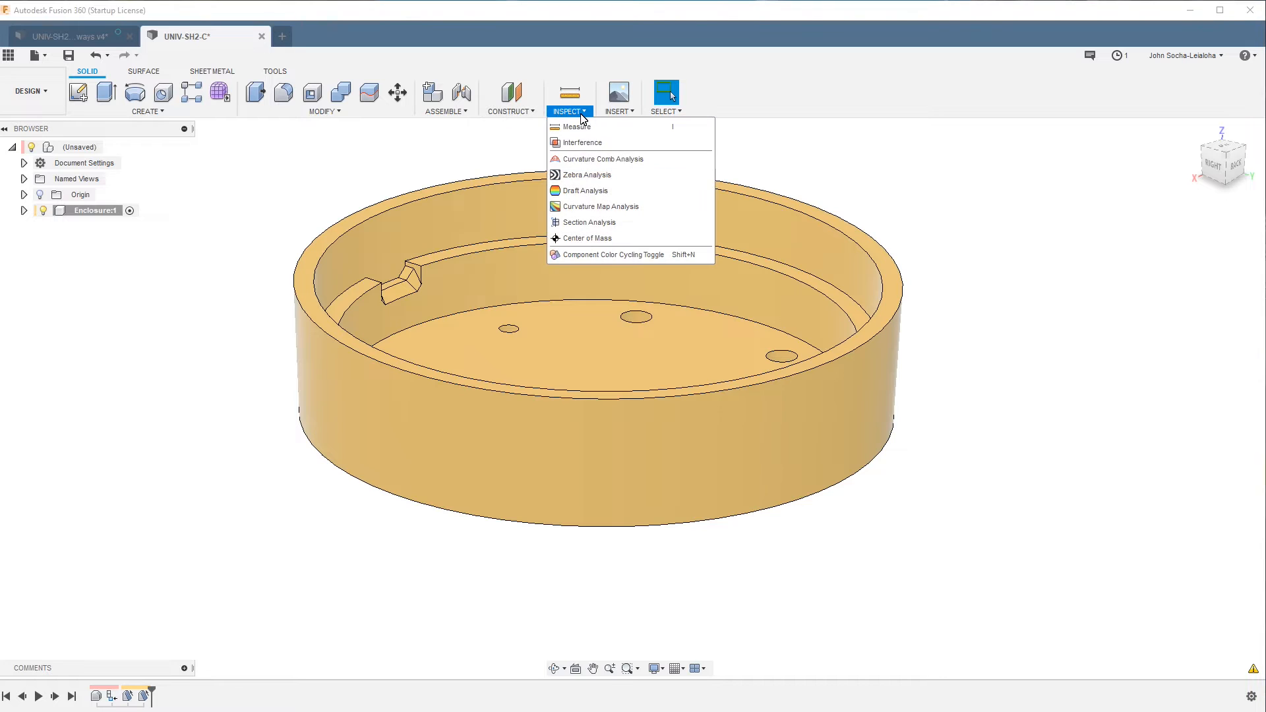
left_click(597, 223)
left_click(39, 197)
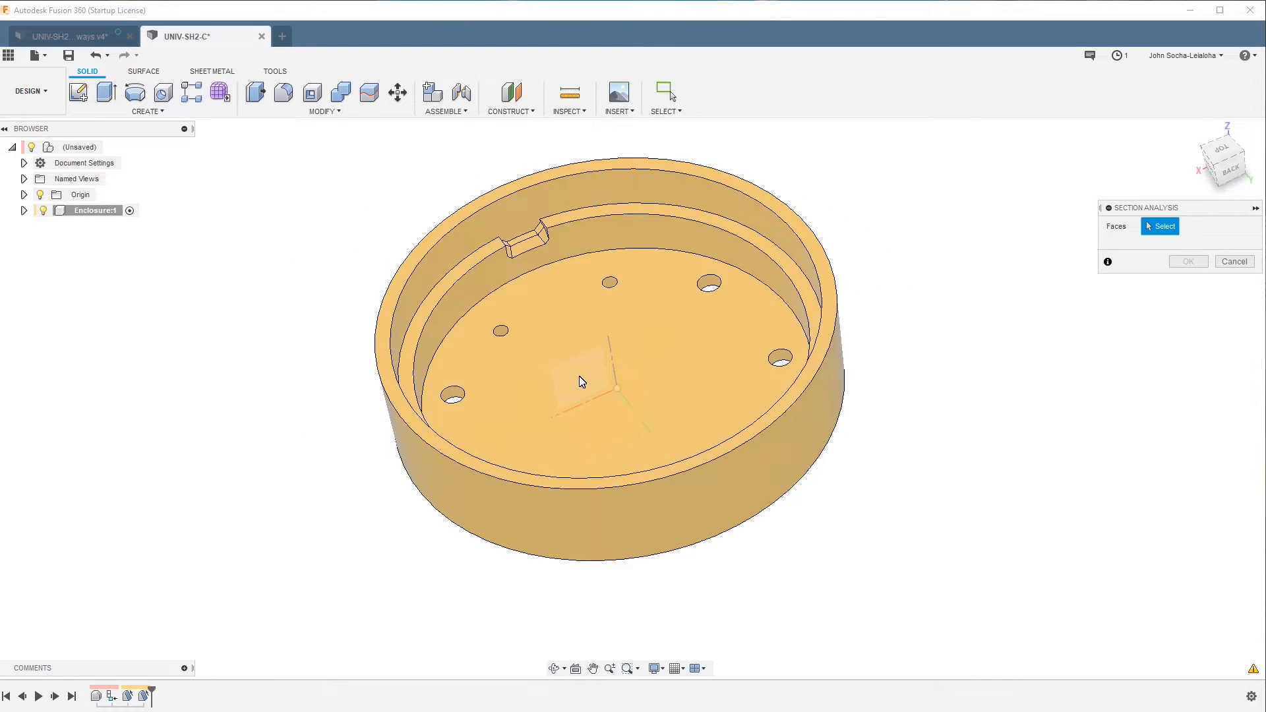
left_click(580, 381)
left_click(1231, 165)
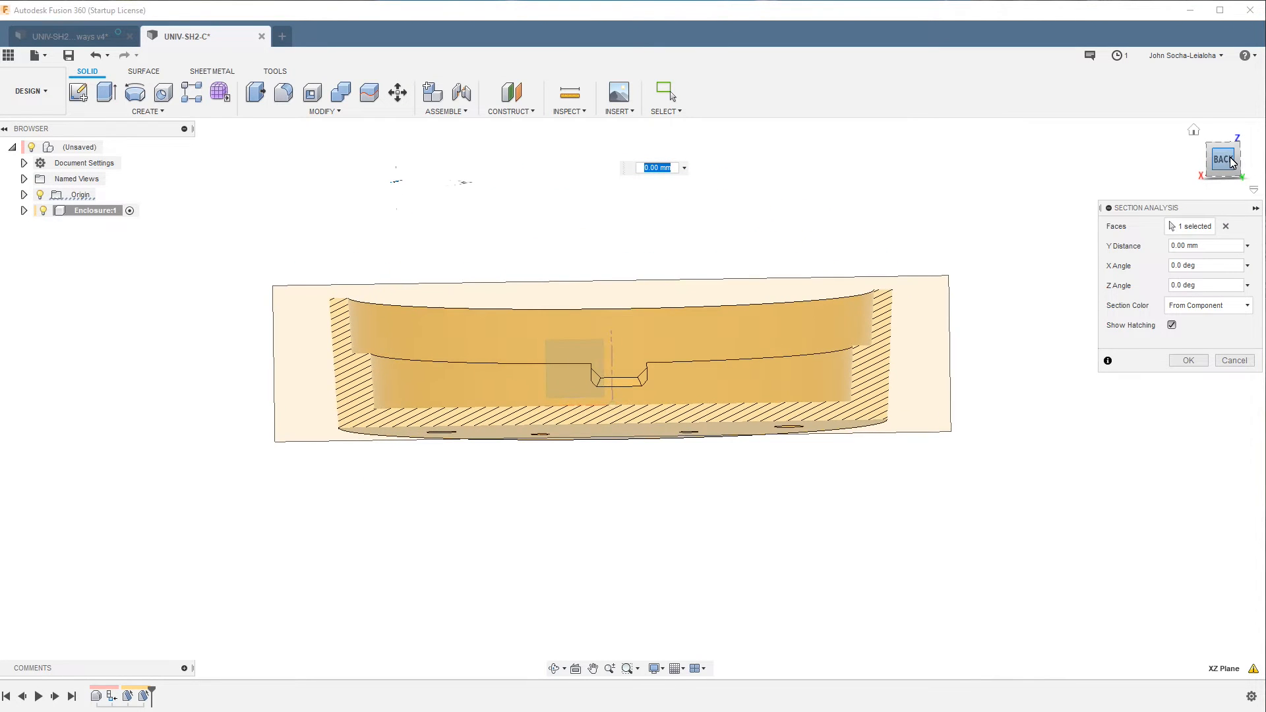
scroll(897, 412, "up", 4)
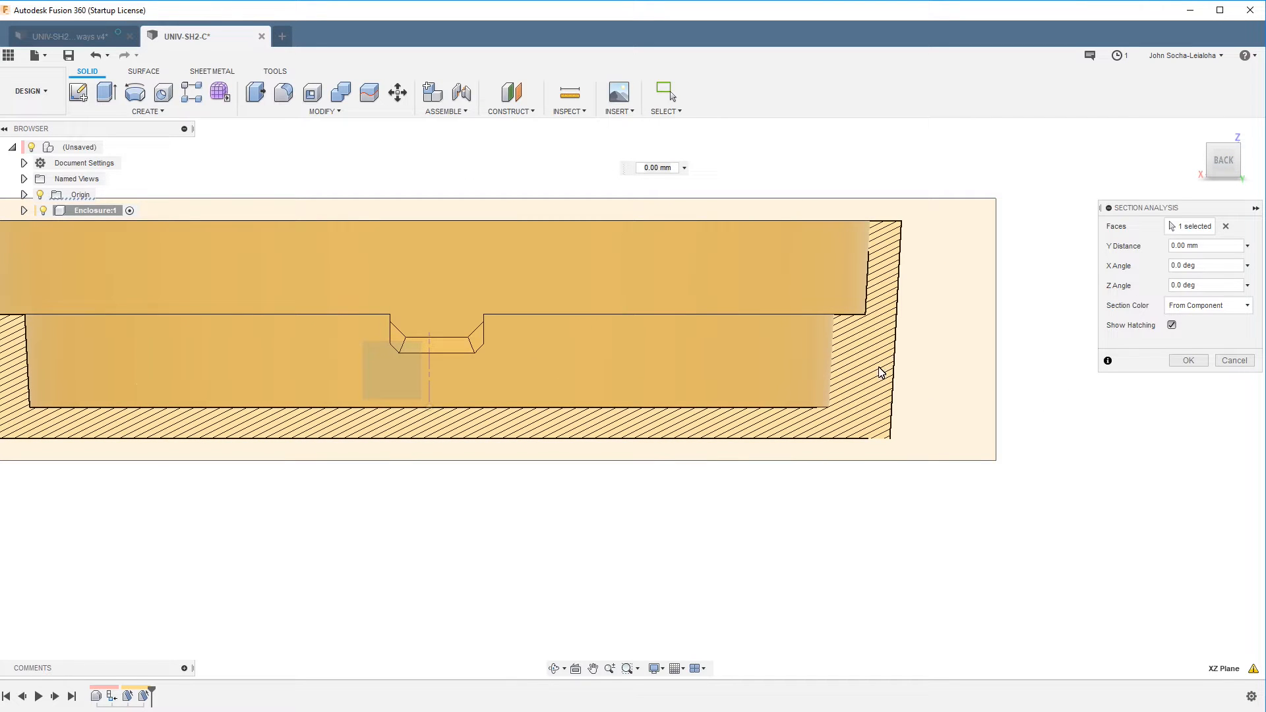
left_click(1218, 360)
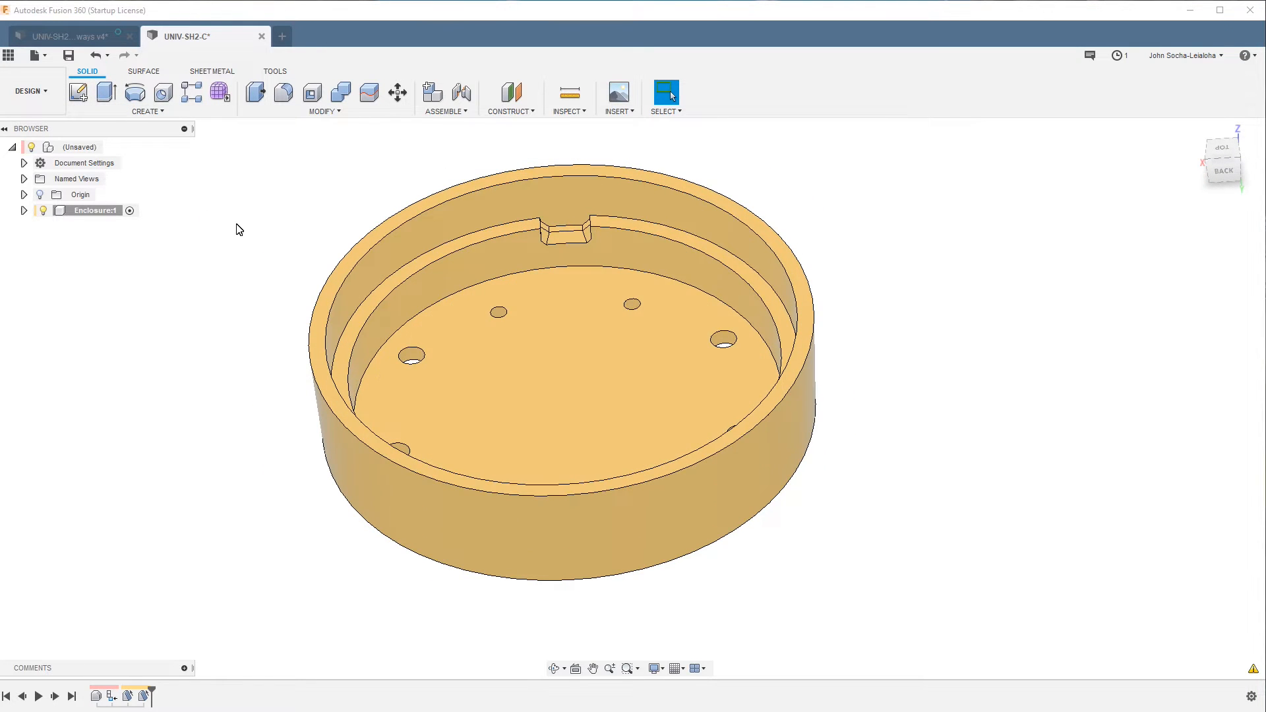
Save the design as UNIV-SH2-C in the Speakers folder of the Throttle project
key("ctrl+s")
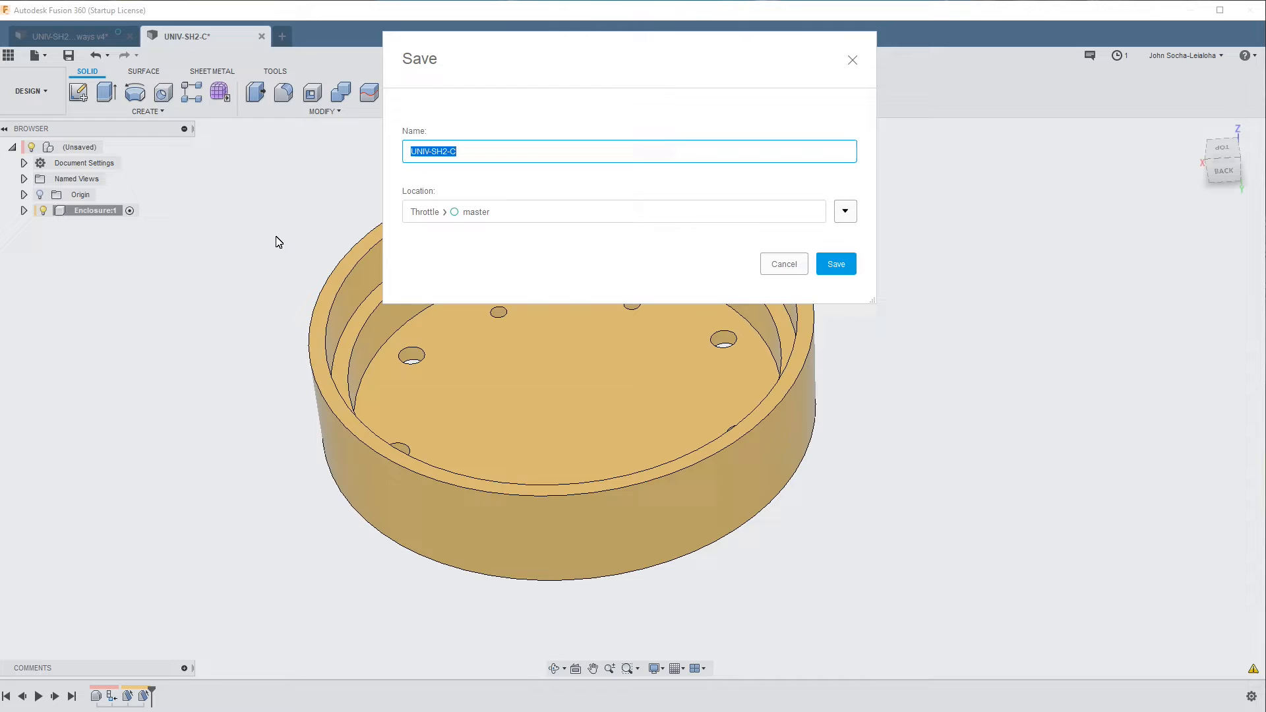
left_click(847, 214)
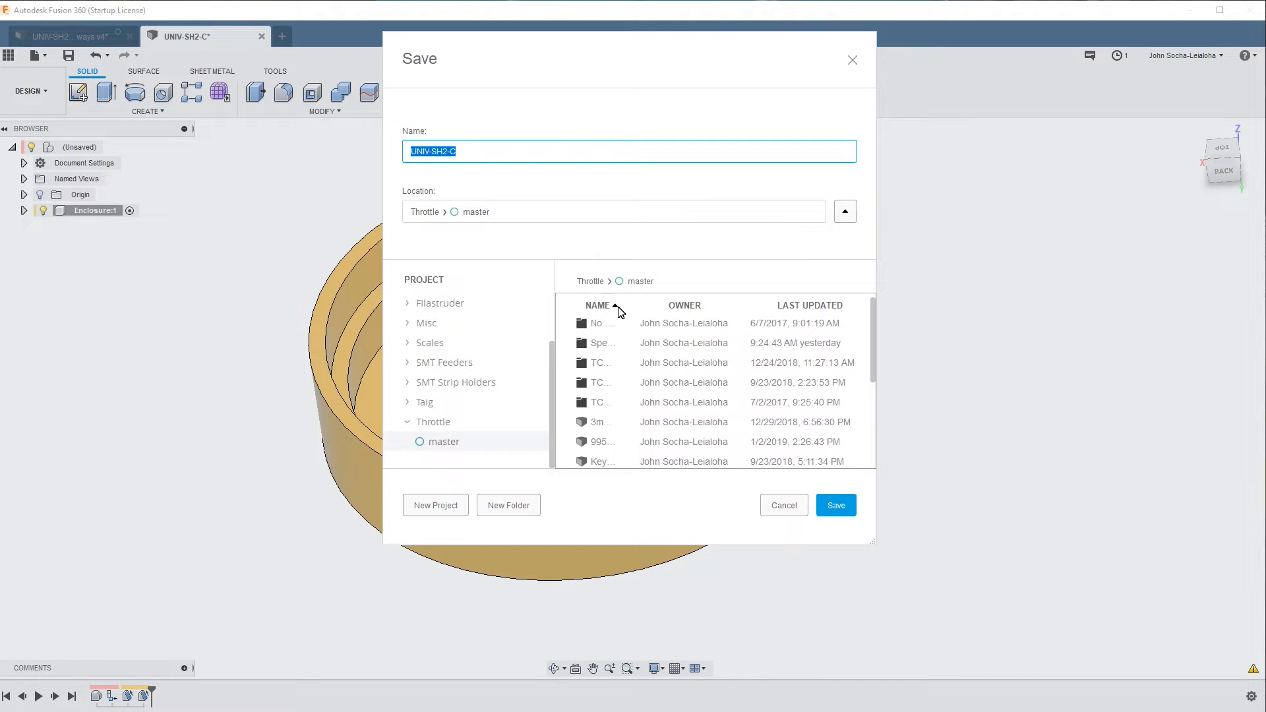
left_click_drag(620, 311, 716, 313)
double_click(606, 346)
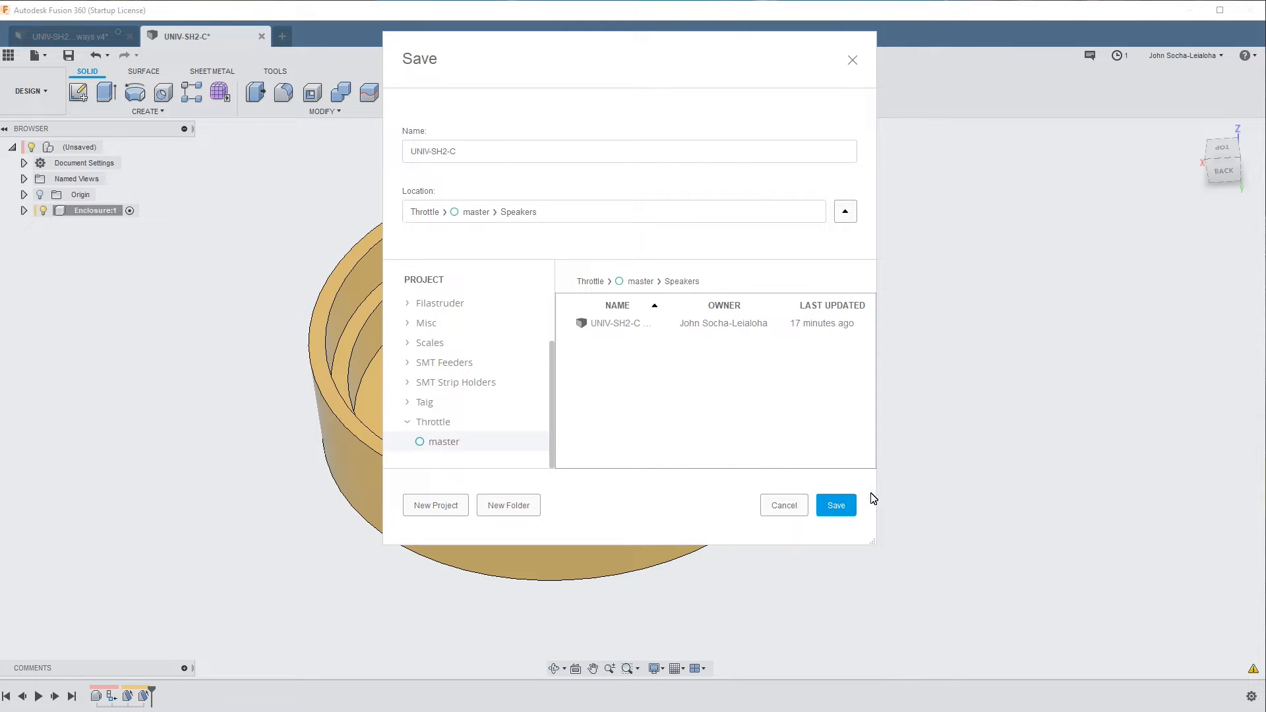
left_click(842, 513)
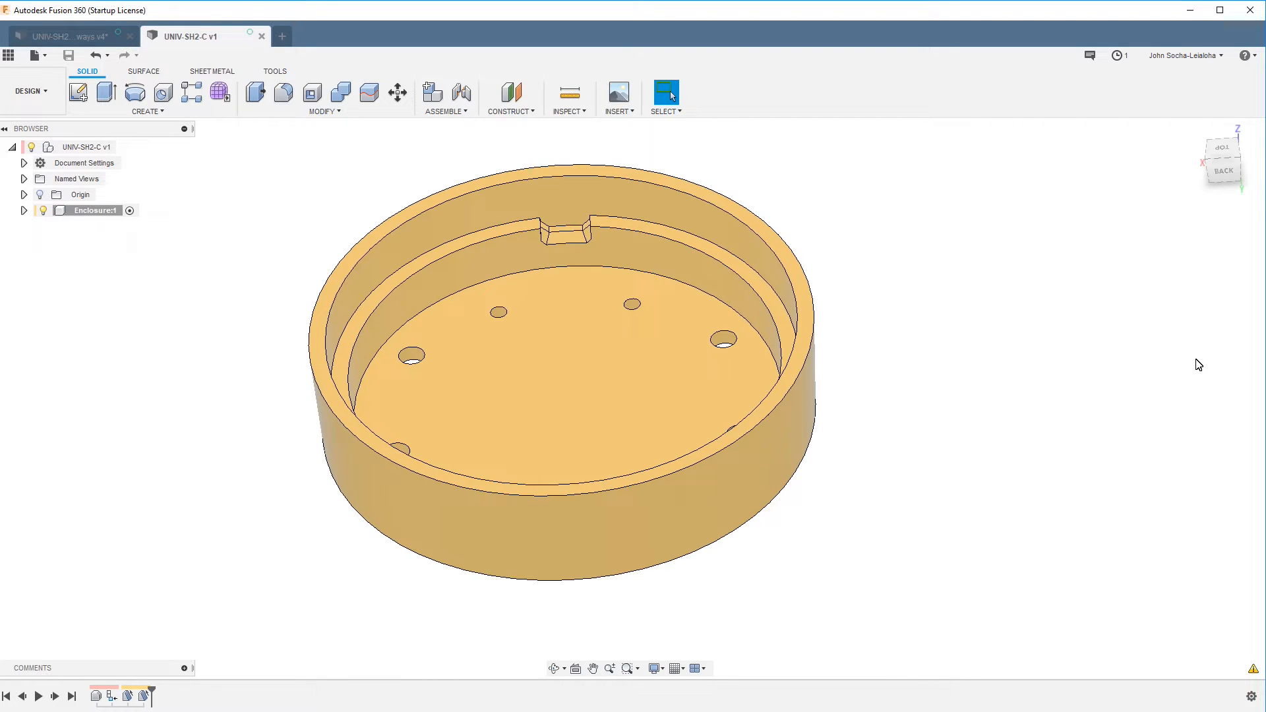
scroll(982, 363, "down", 3)
middle_click_drag(980, 360, 359, 456, "shift")
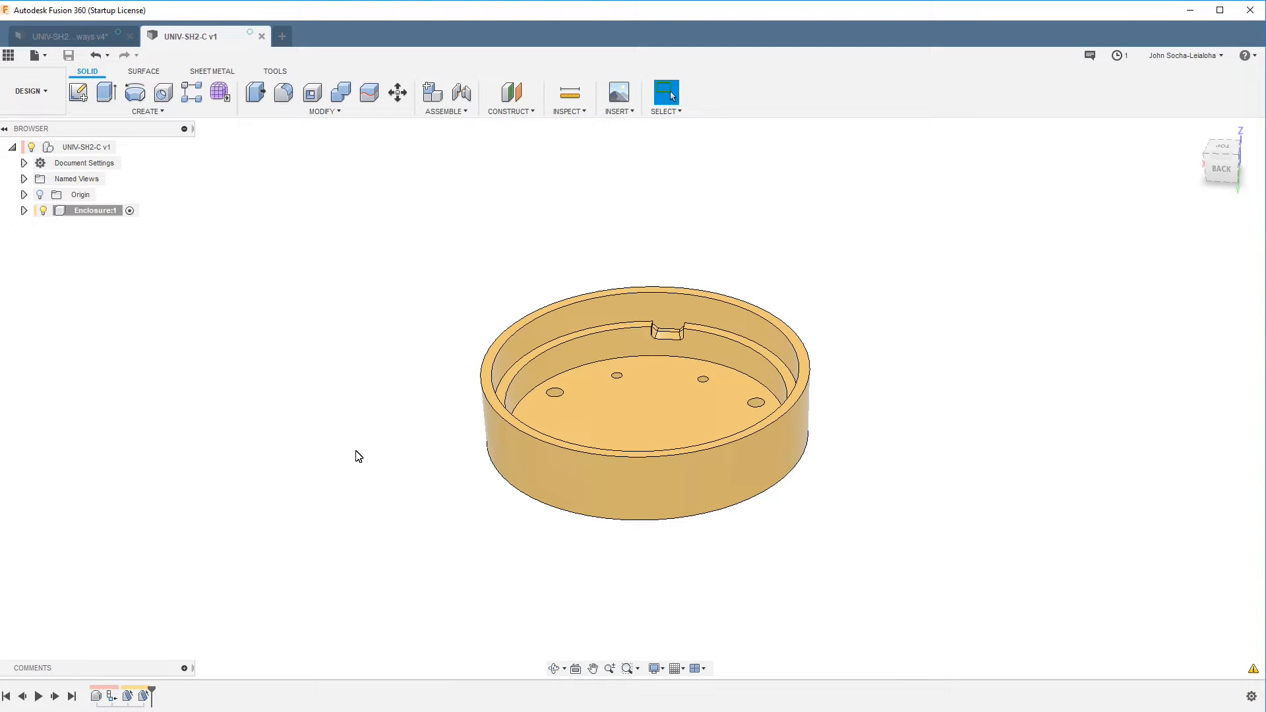
middle_click_drag(471, 395, 435, 452, "shift")
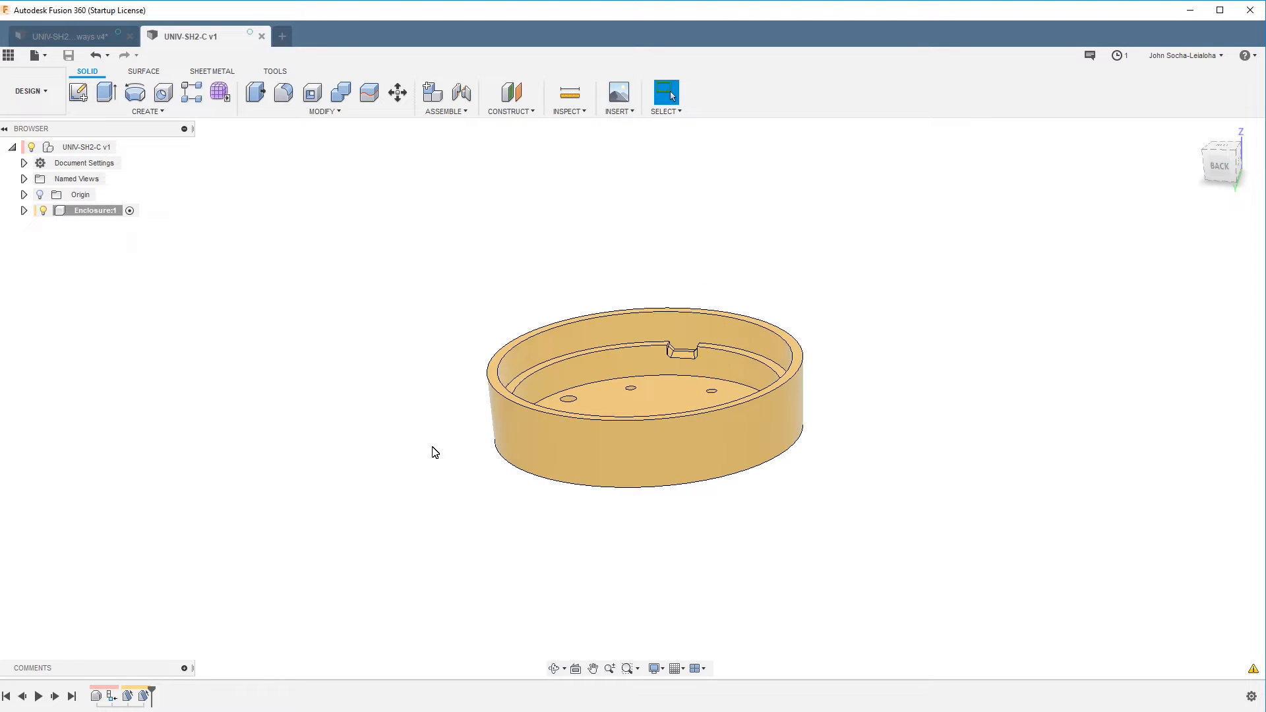
middle_click_drag(486, 282, 506, 389, "shift")
scroll(506, 389, "up", 2)
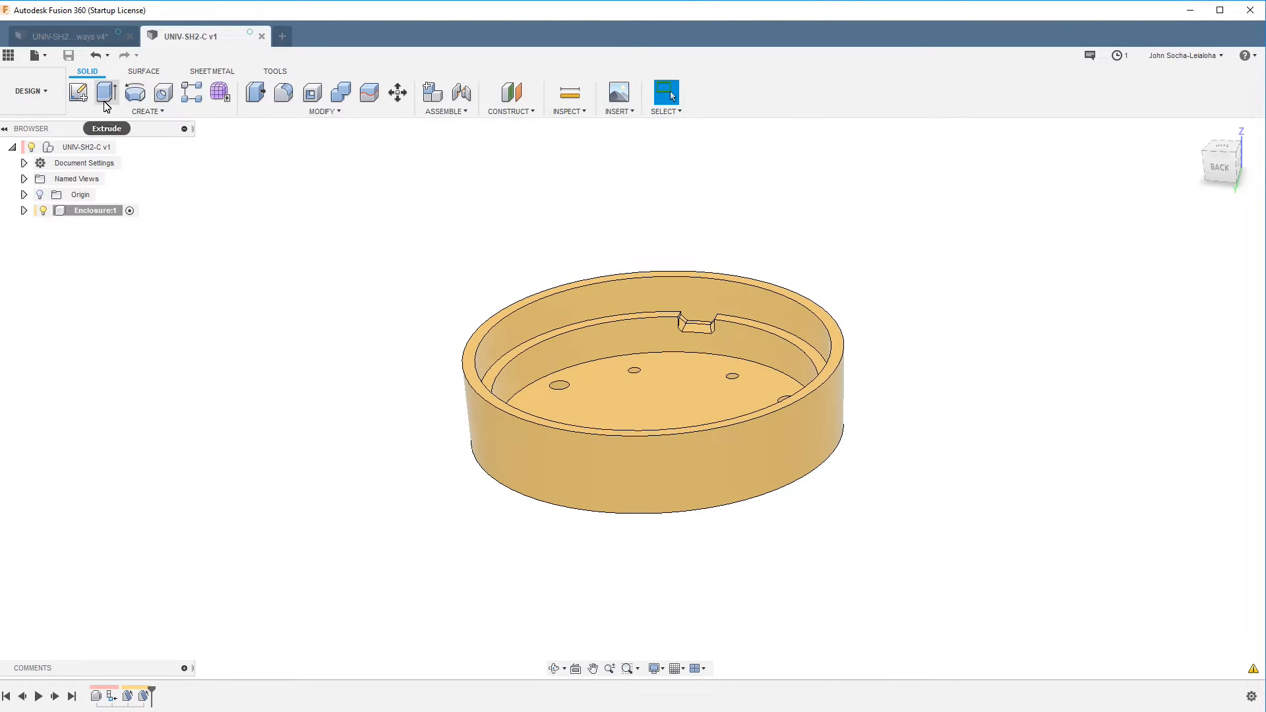
Start a sketch on the enclosure's top rim face and draw a rectangle about 56 by 47 mm around the enclosure
left_click(78, 92)
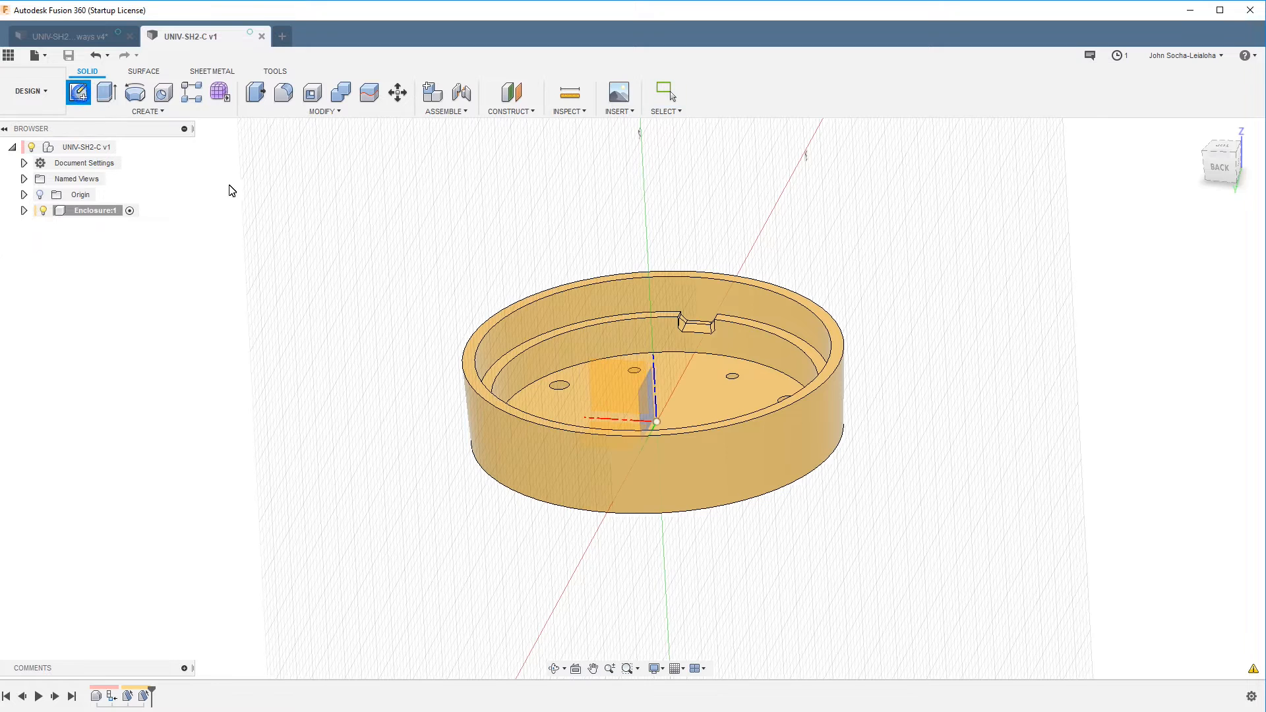
left_click(475, 340)
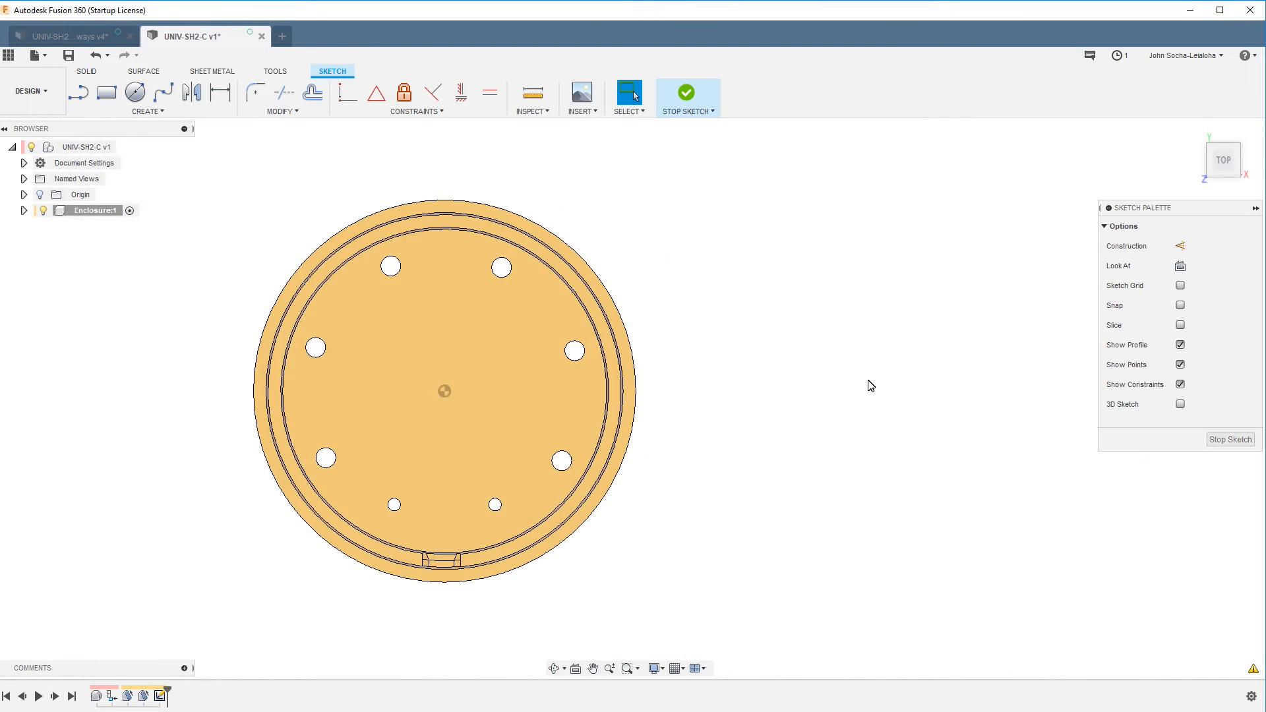
scroll(959, 389, "down", 3)
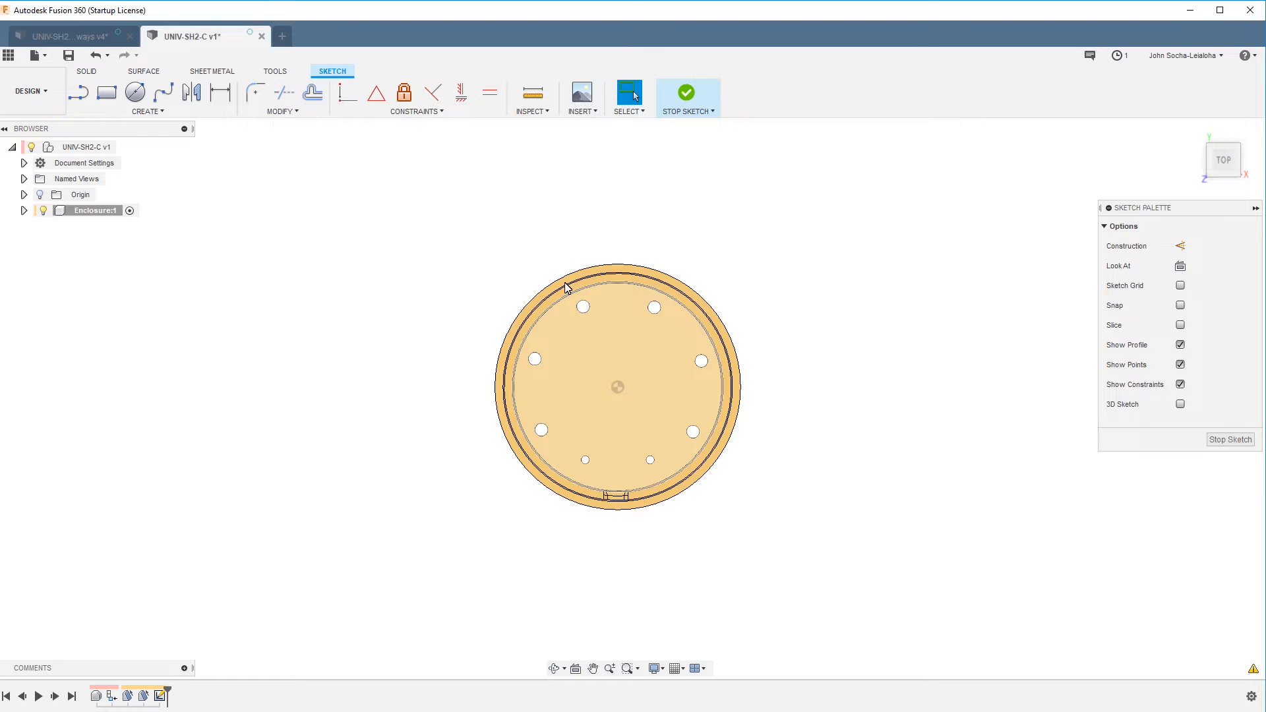
key("r")
left_click(399, 199)
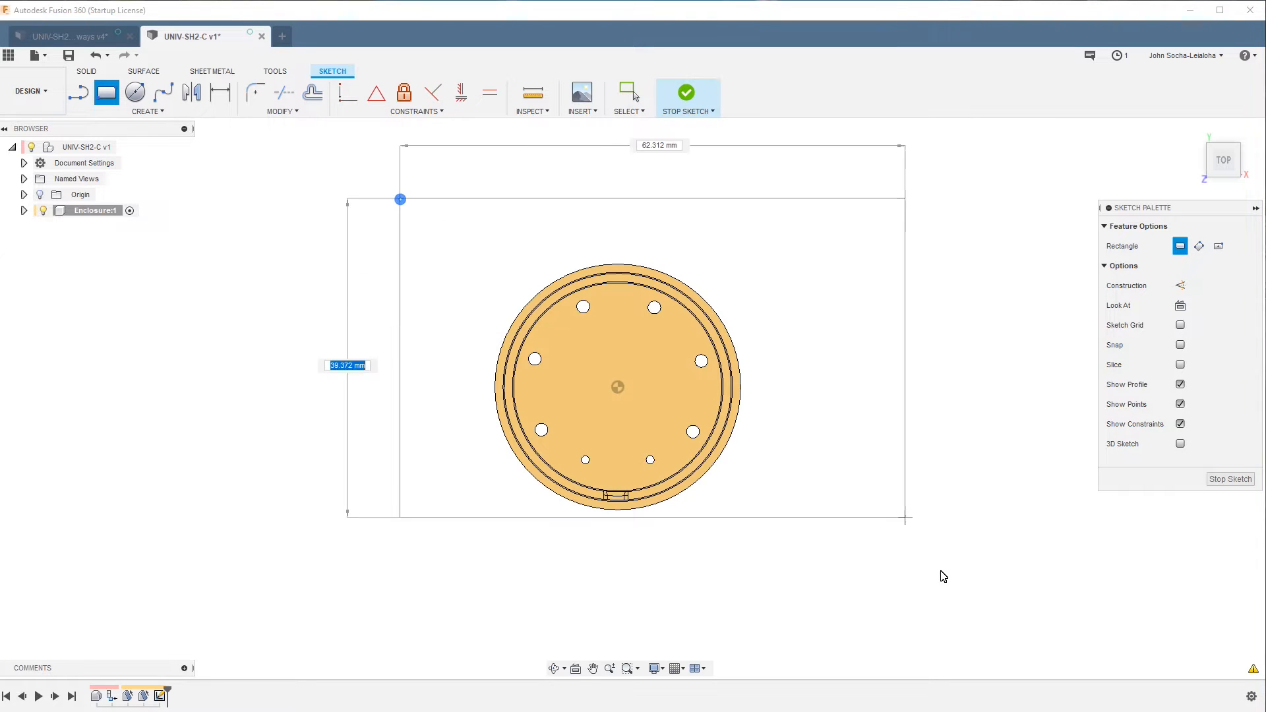
left_click(852, 575)
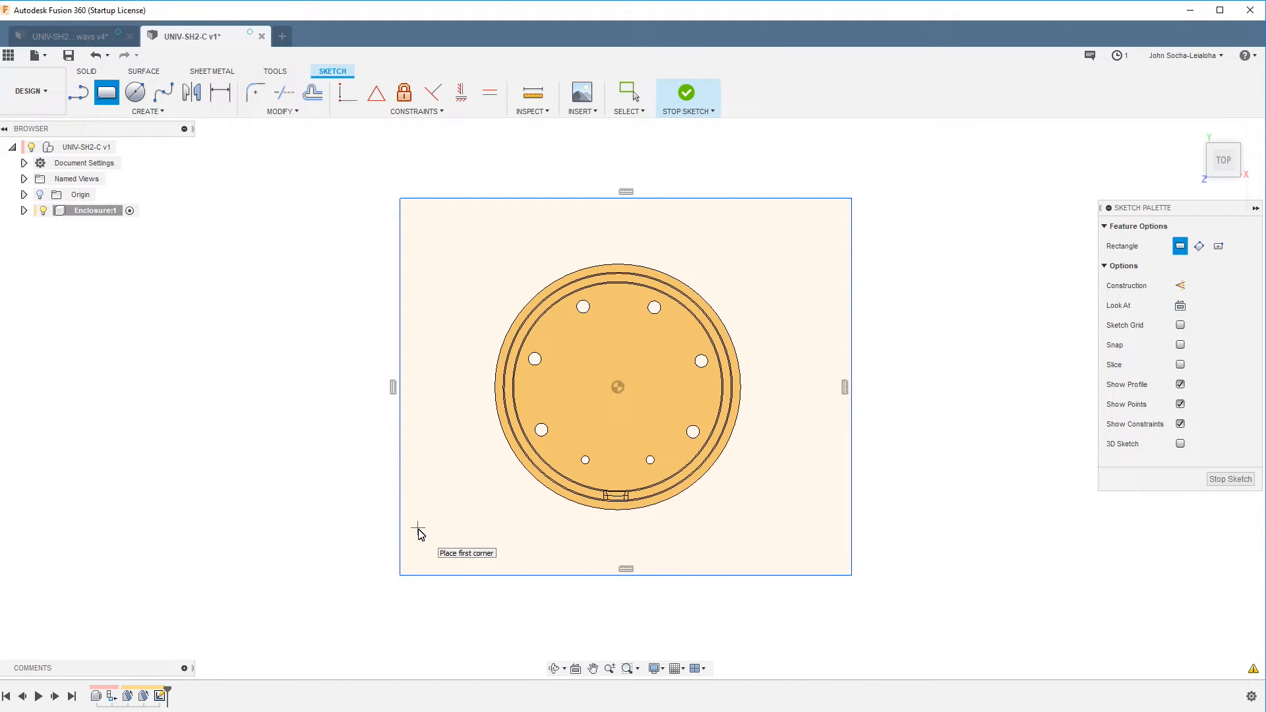
Dimension the rectangle's vertical side at 2.5 in
key("d")
left_click(403, 429)
left_click(333, 396)
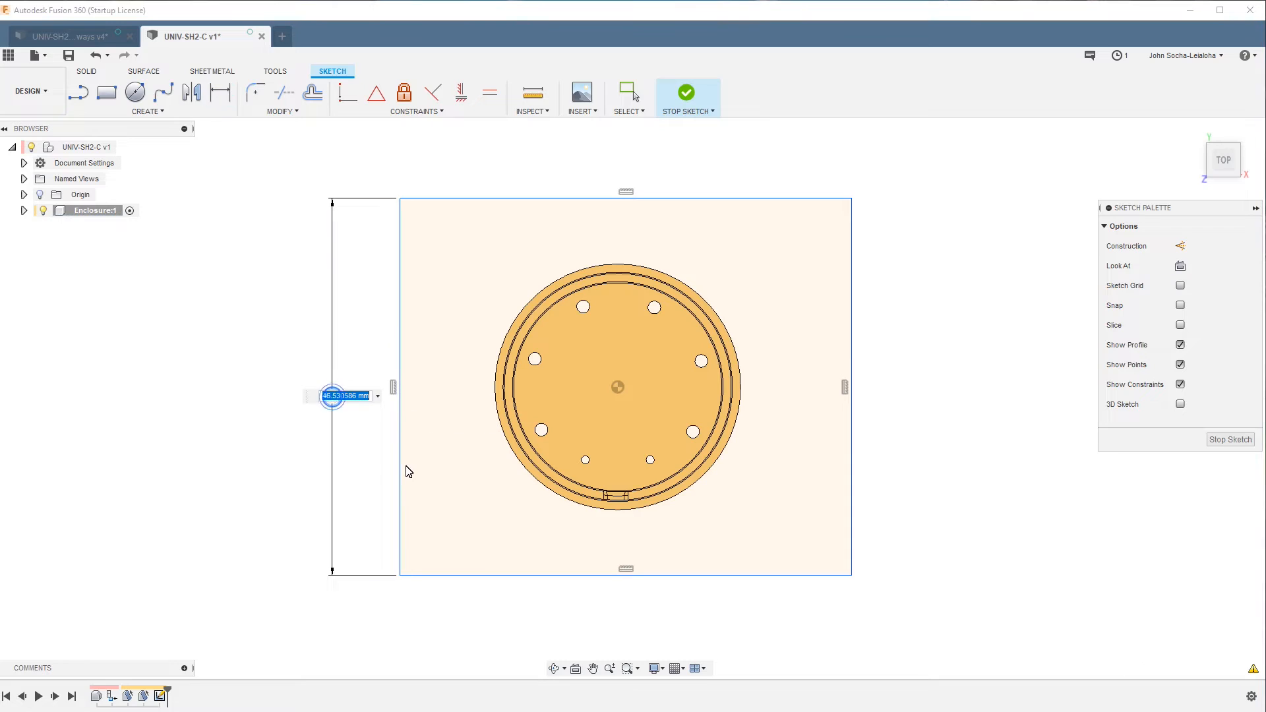
type("2.5in")
key("Return")
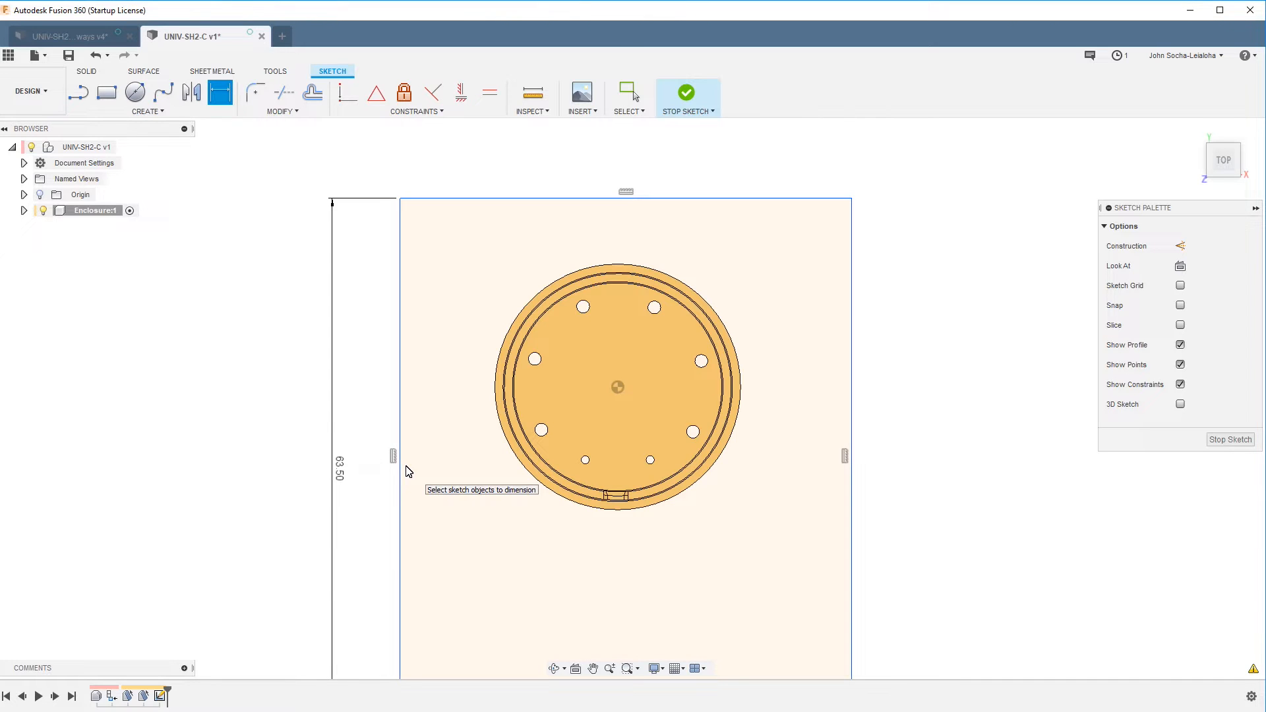
Dimension the rectangle's horizontal side at 2.5 in
scroll(334, 256, "down", 2)
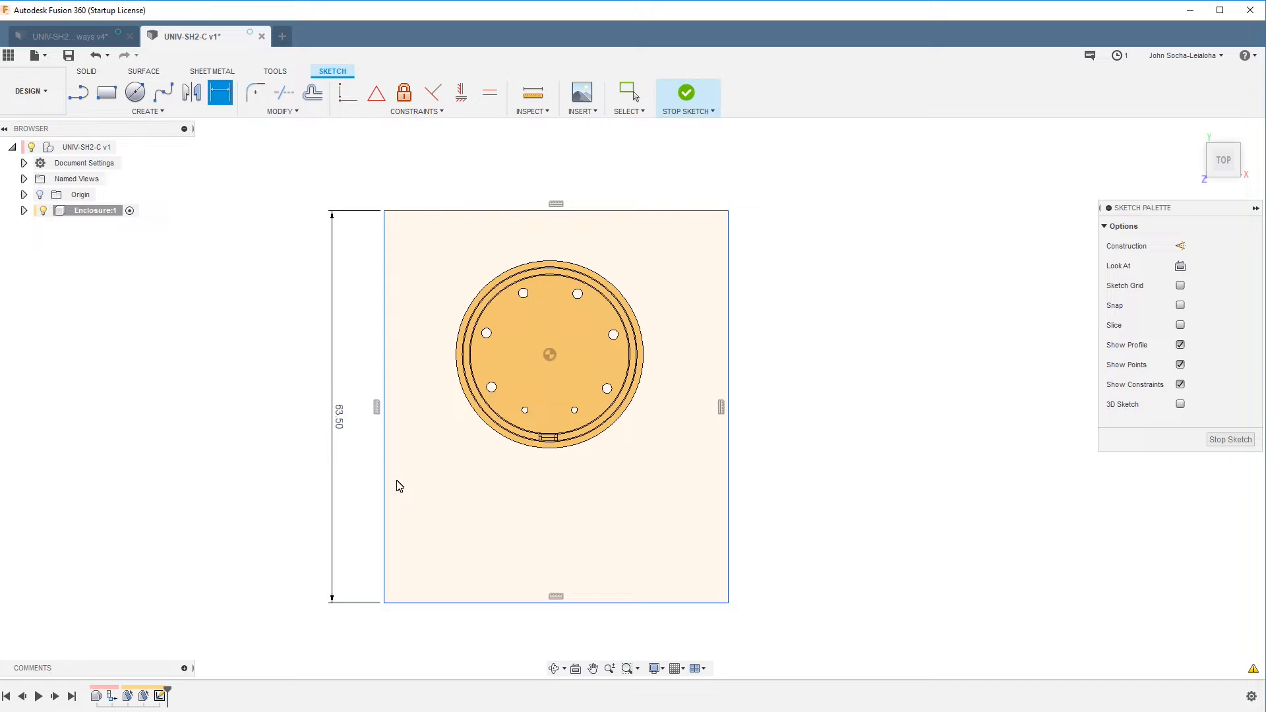
scroll(399, 476, "down", 1)
left_click(553, 260)
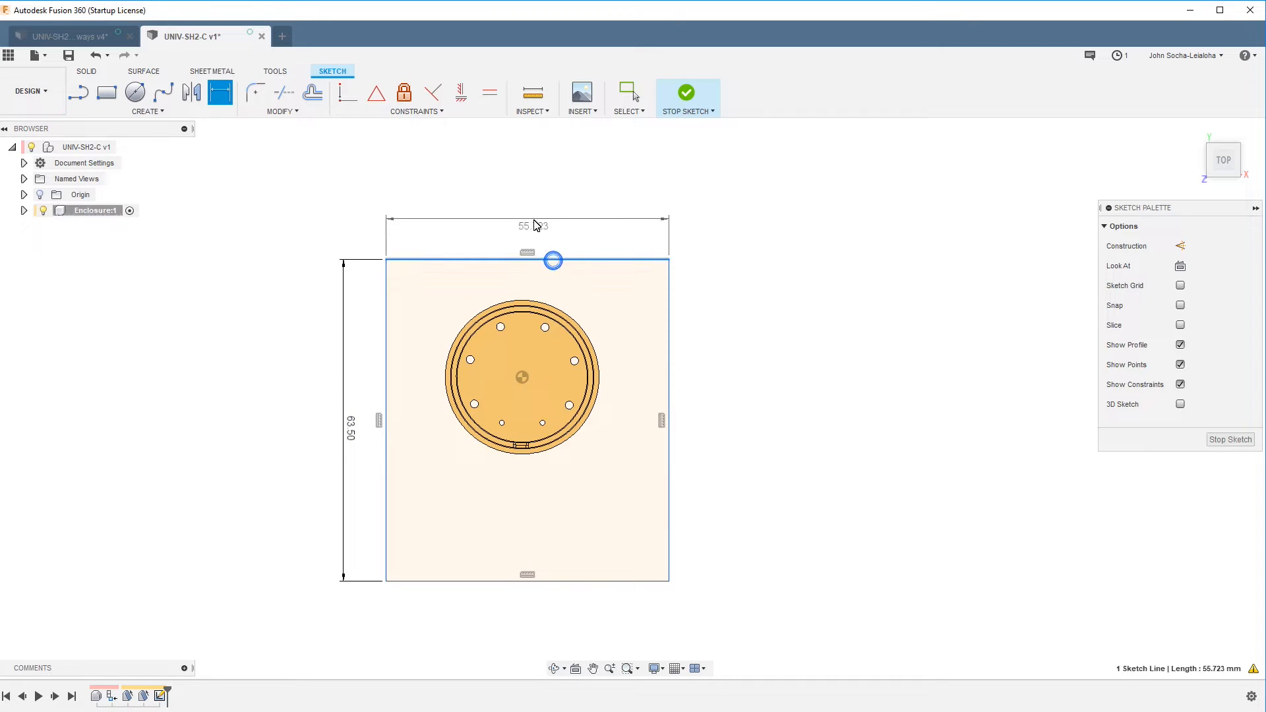
left_click(536, 224)
type("2.5")
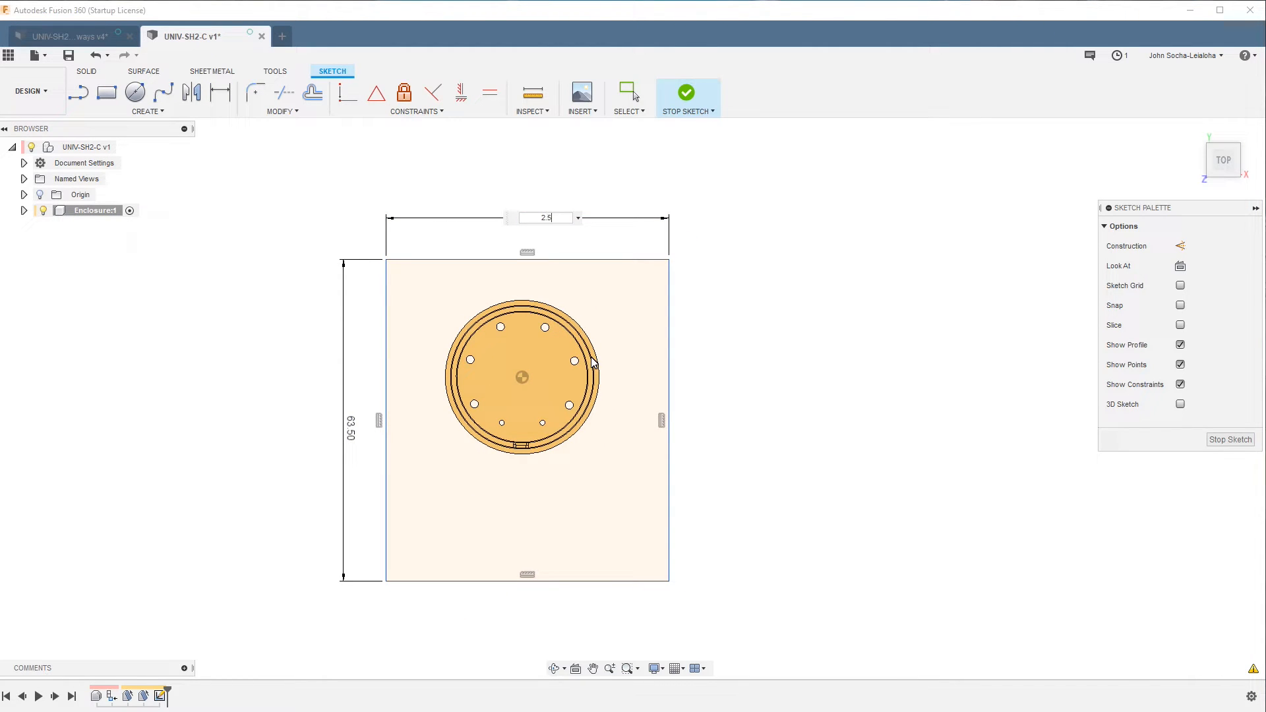
type("in")
key("Return")
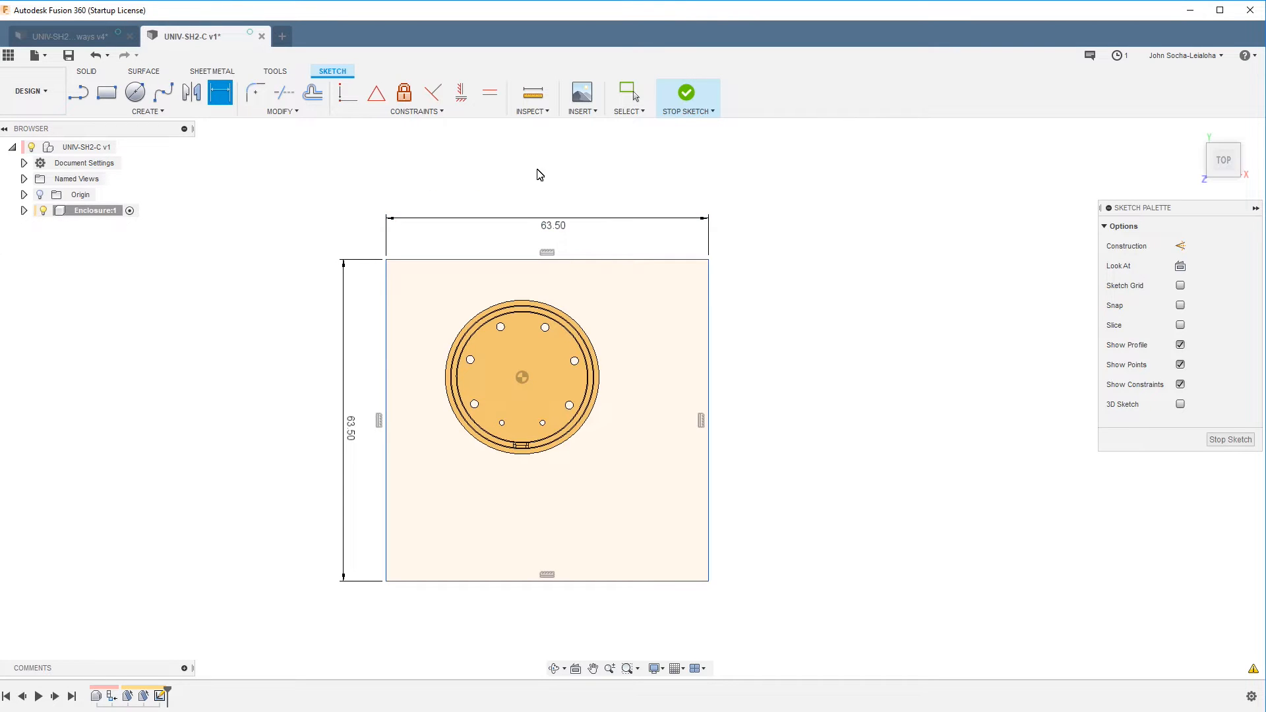
Draw a construction line from the sketch origin to the midpoint of the square's upper edge and constrain it vertical
key("l")
left_click(1180, 245)
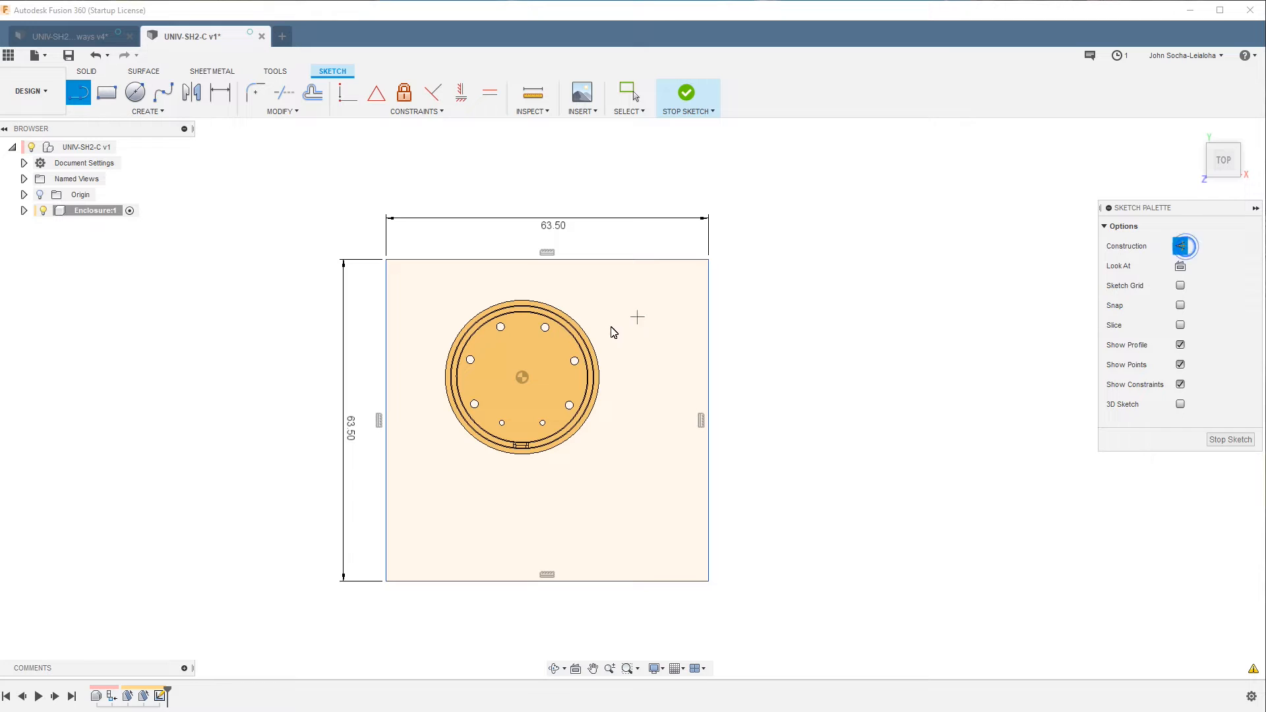
left_click(523, 378)
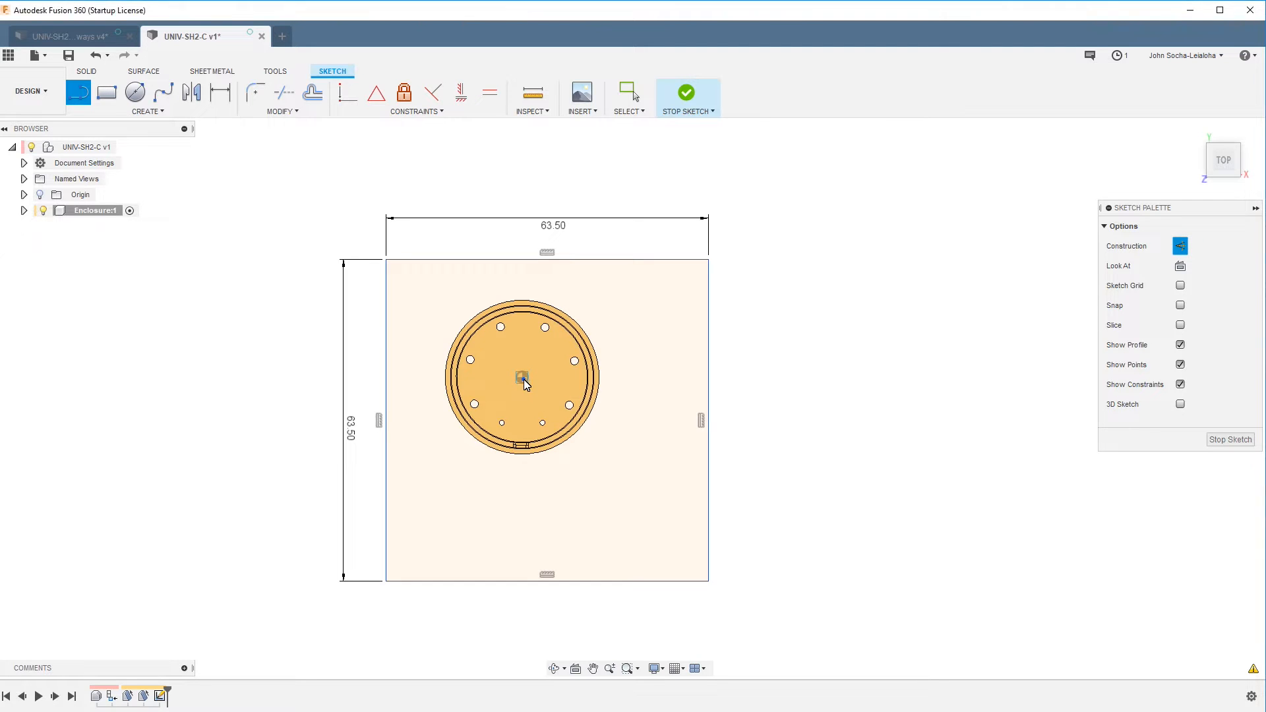
left_click(547, 265)
left_click(464, 101)
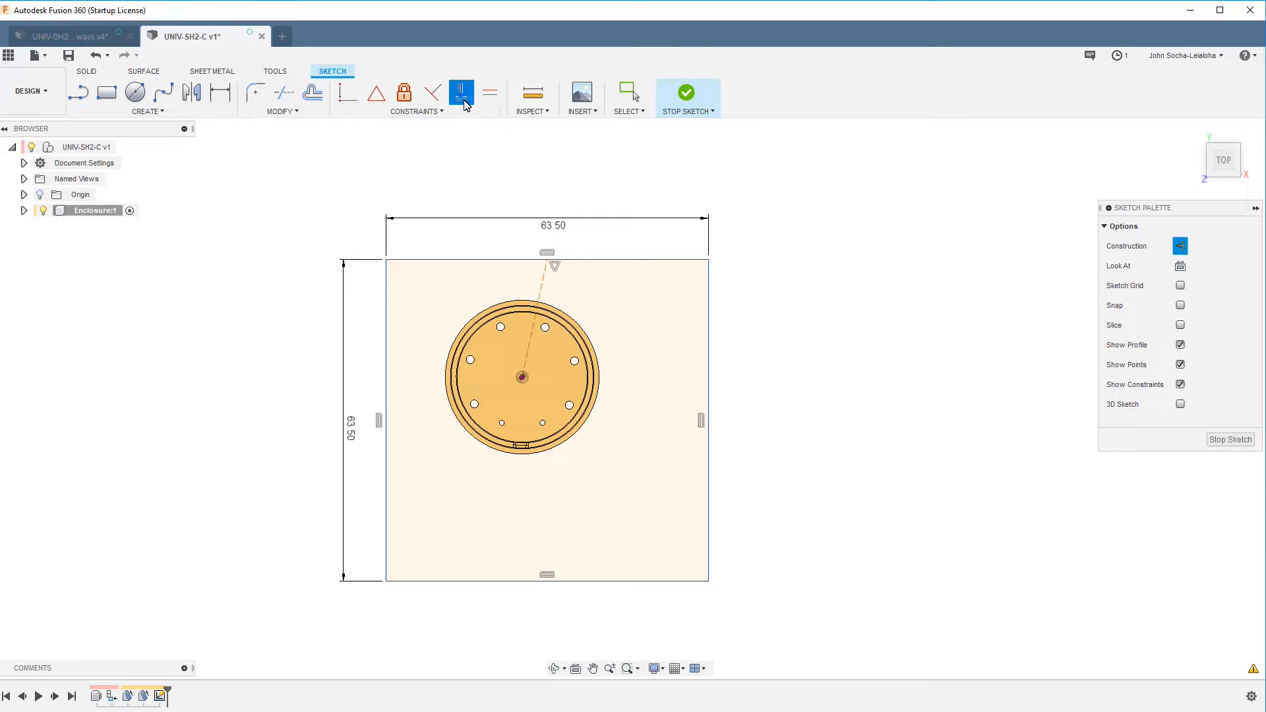
left_click(545, 290)
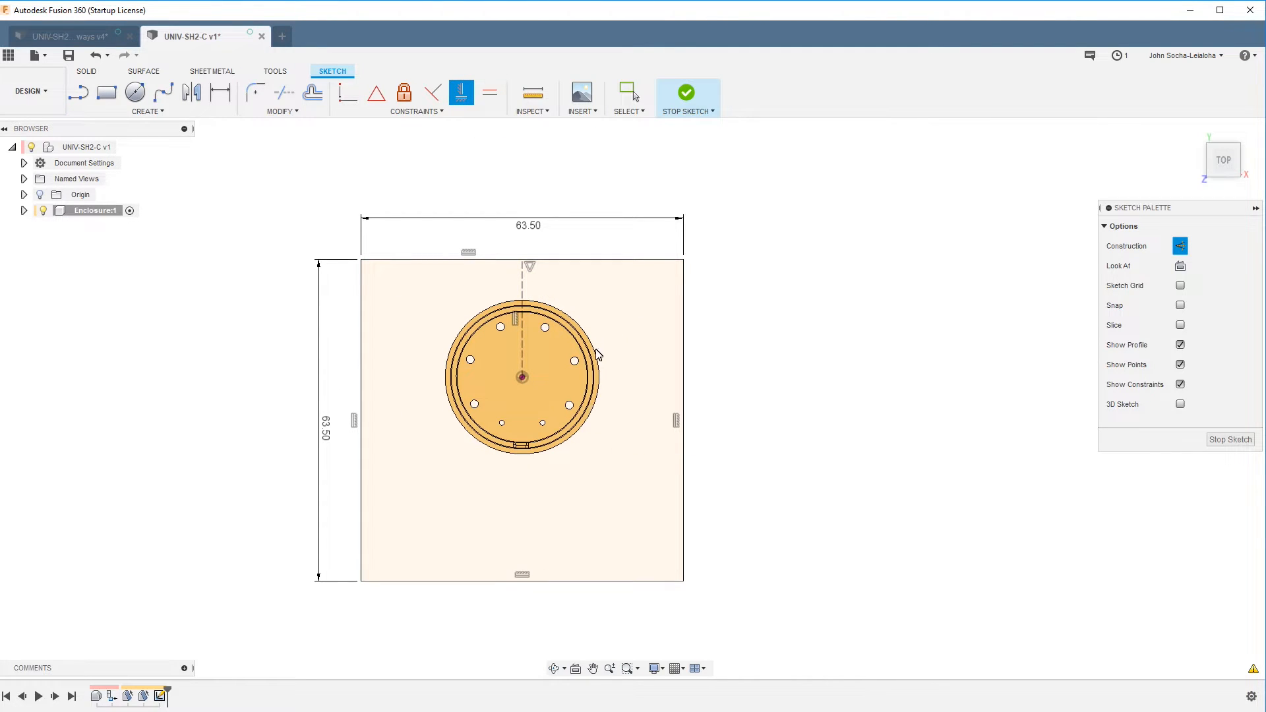
Dimension the construction line between the origin and the square's upper edge at 1.2 in, and finish the sketch
key("d")
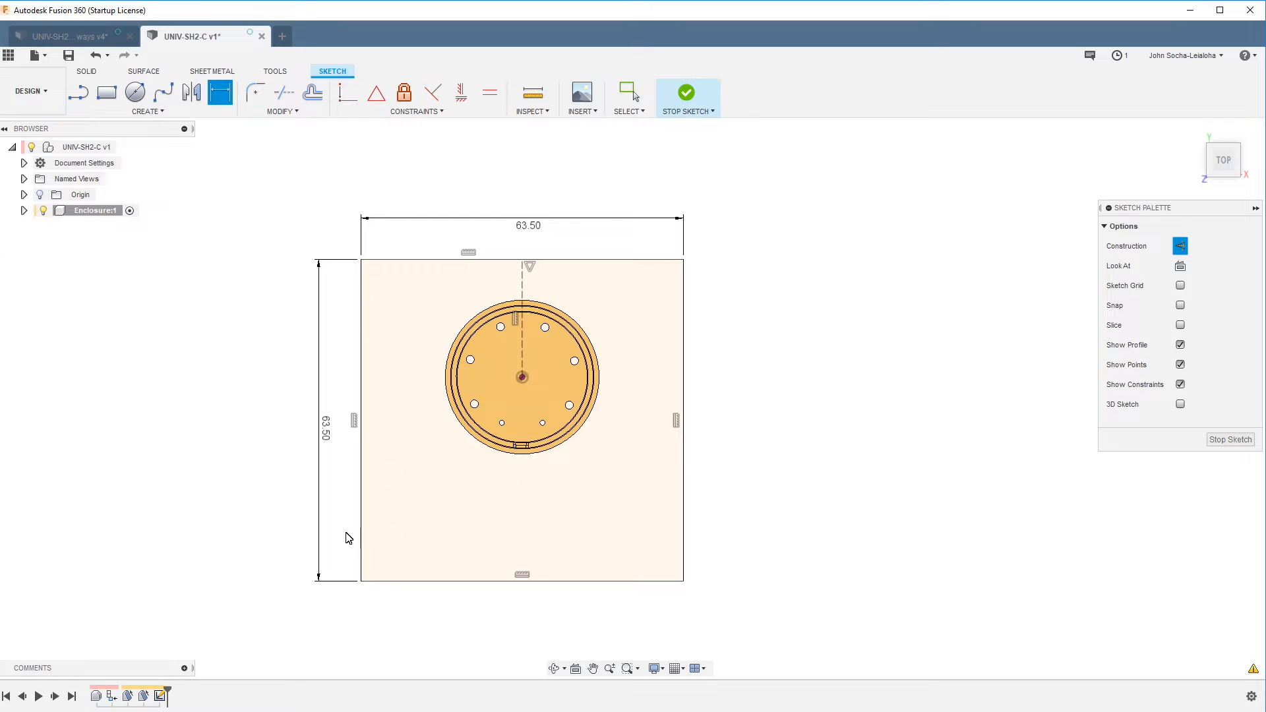
left_click(523, 300)
left_click(730, 322)
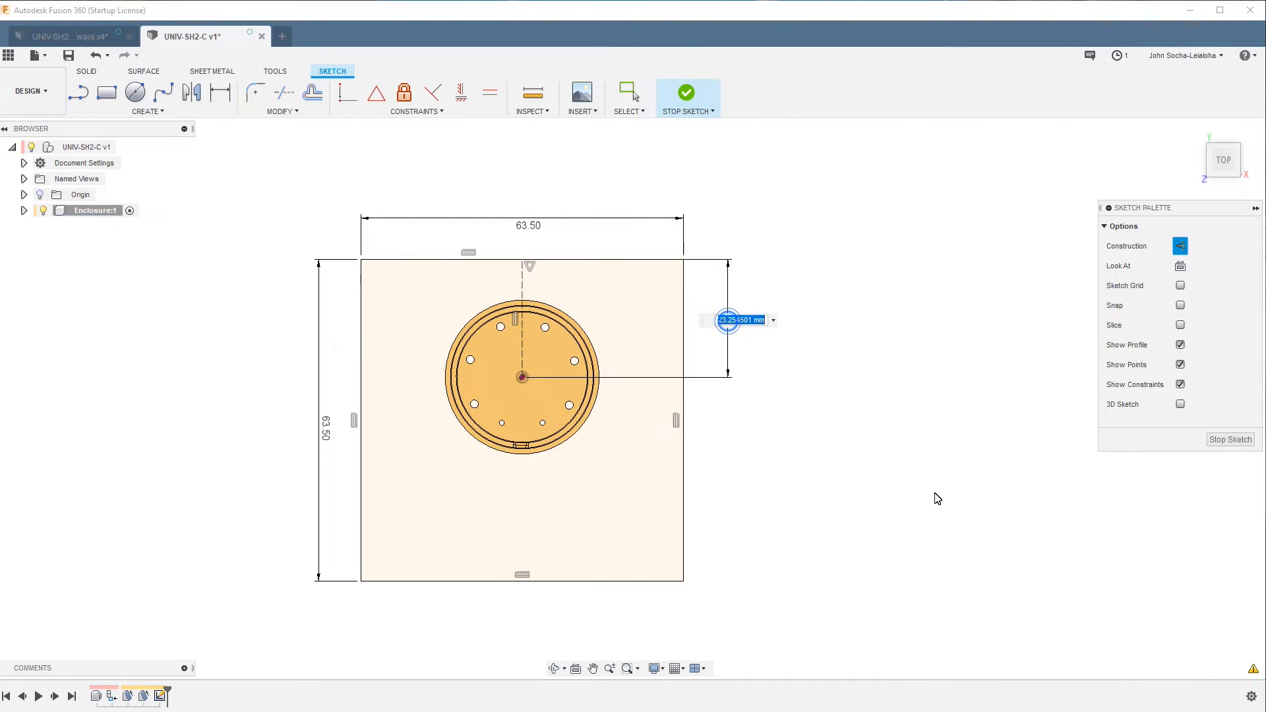
type("1.2in")
key("Return")
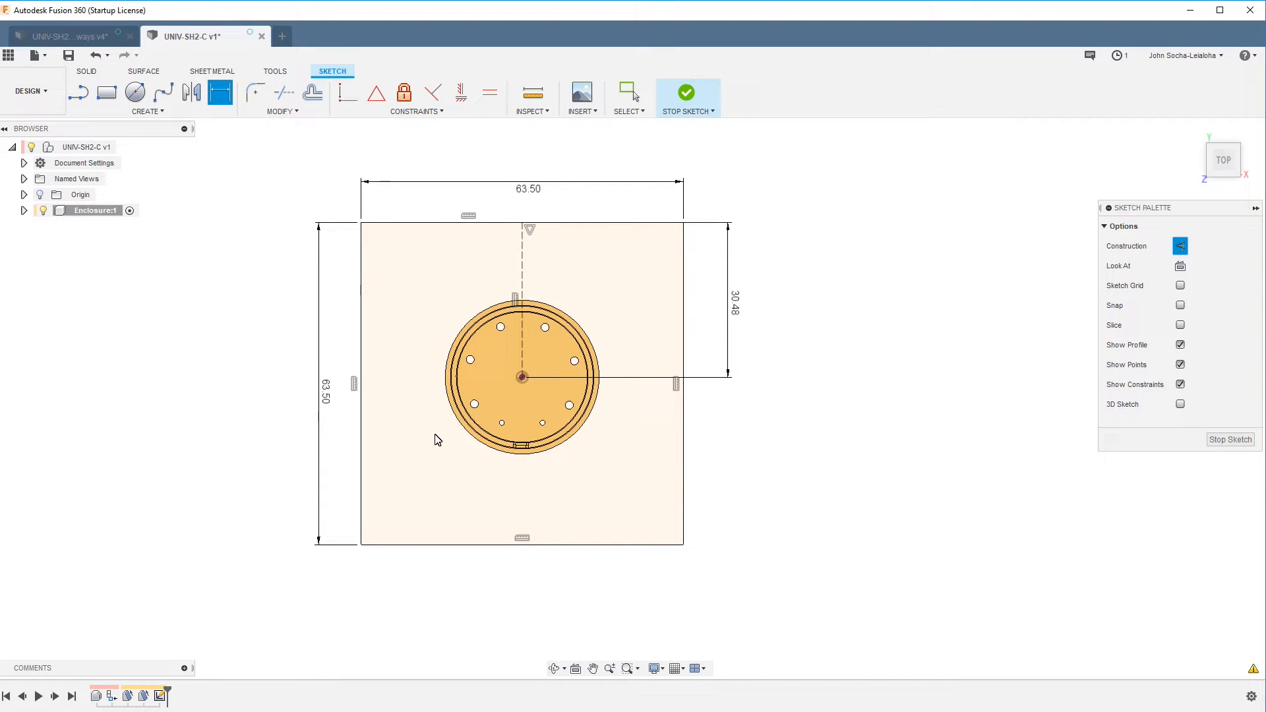
left_click(1251, 446)
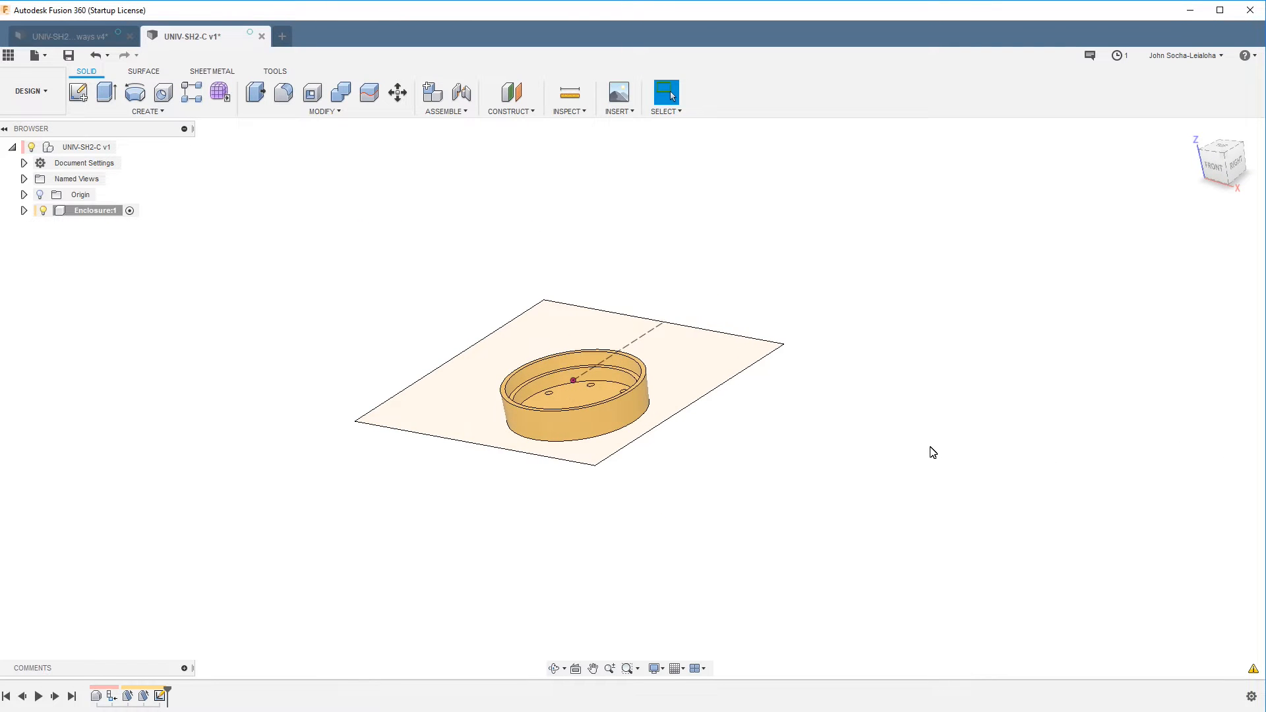
key("e")
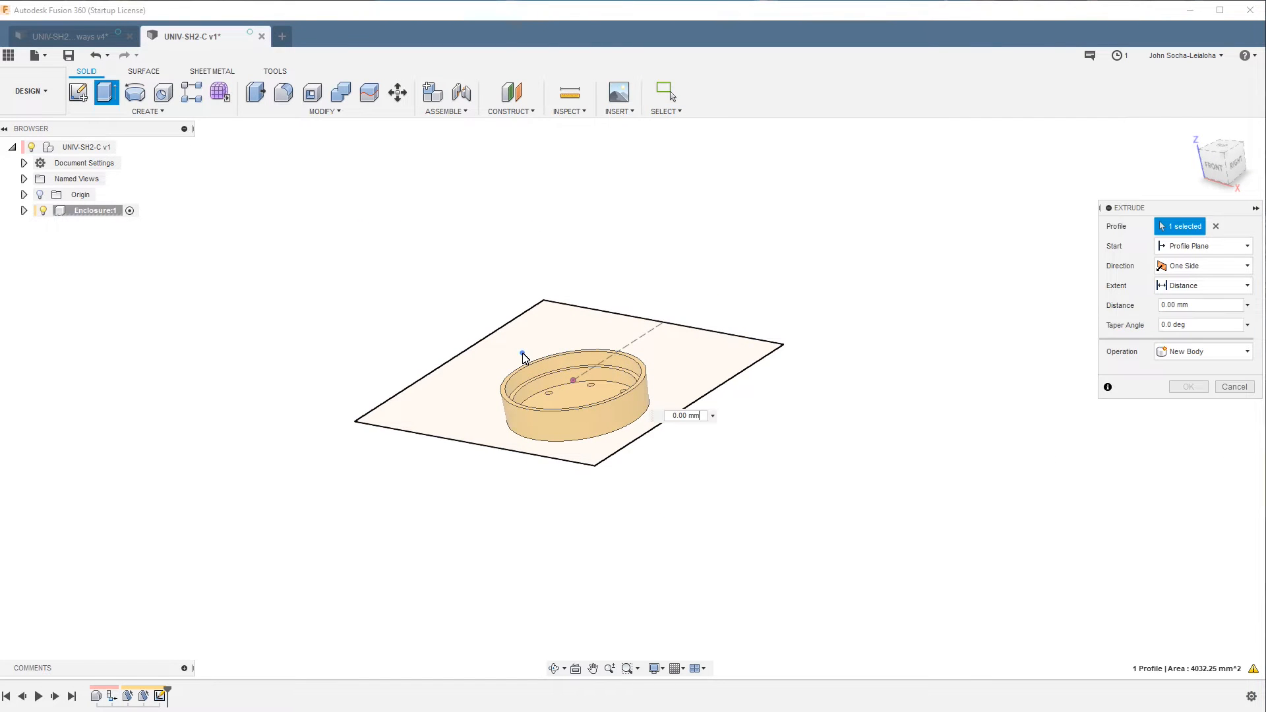
left_click(1193, 266)
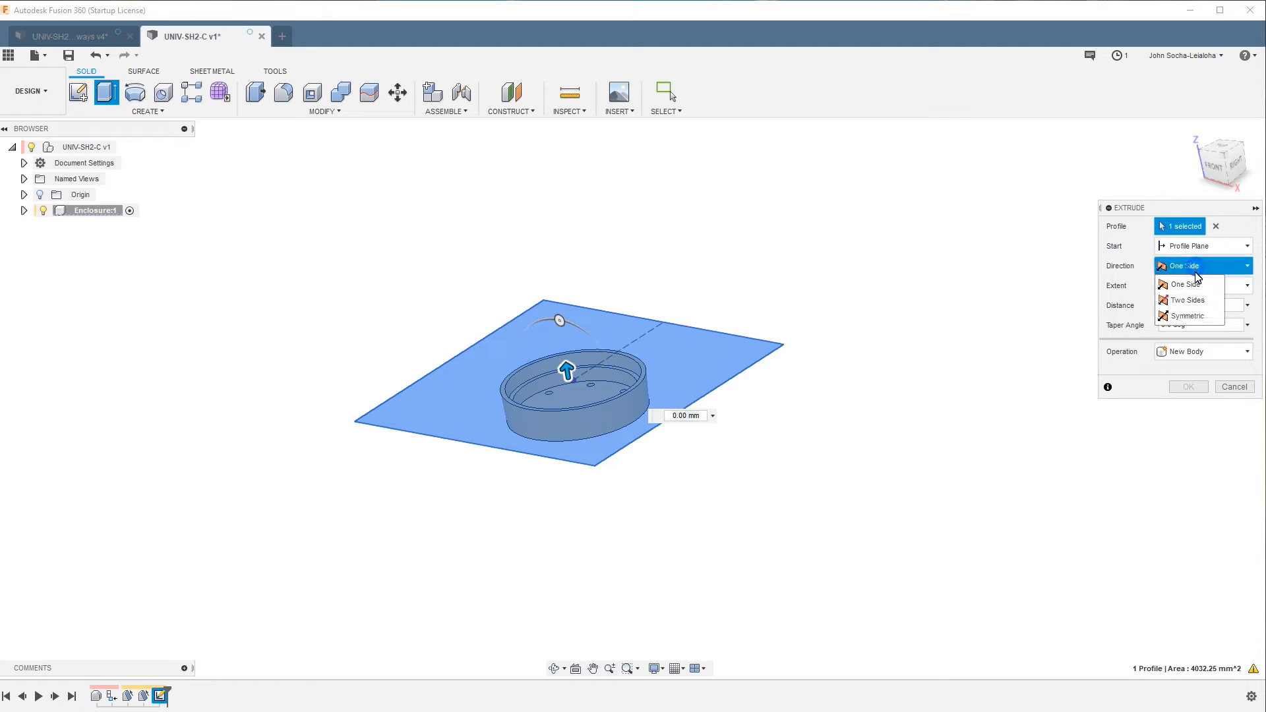
left_click(1190, 313)
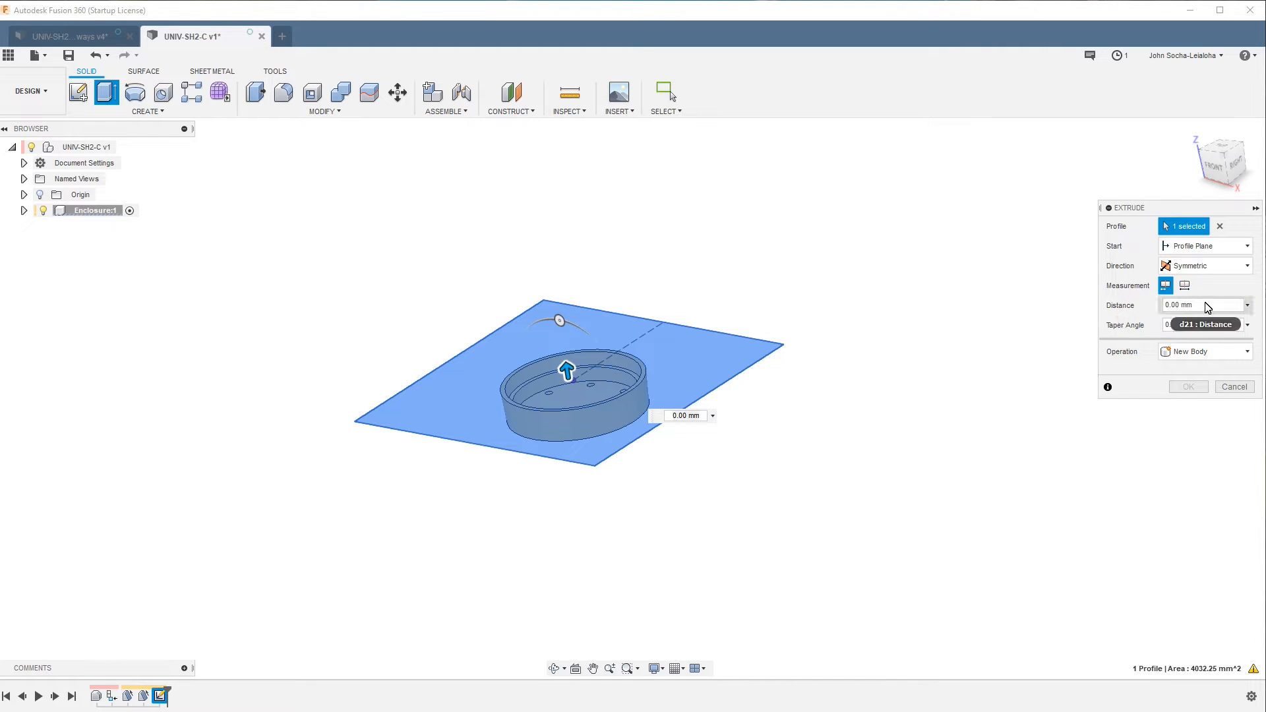
left_click(1208, 306)
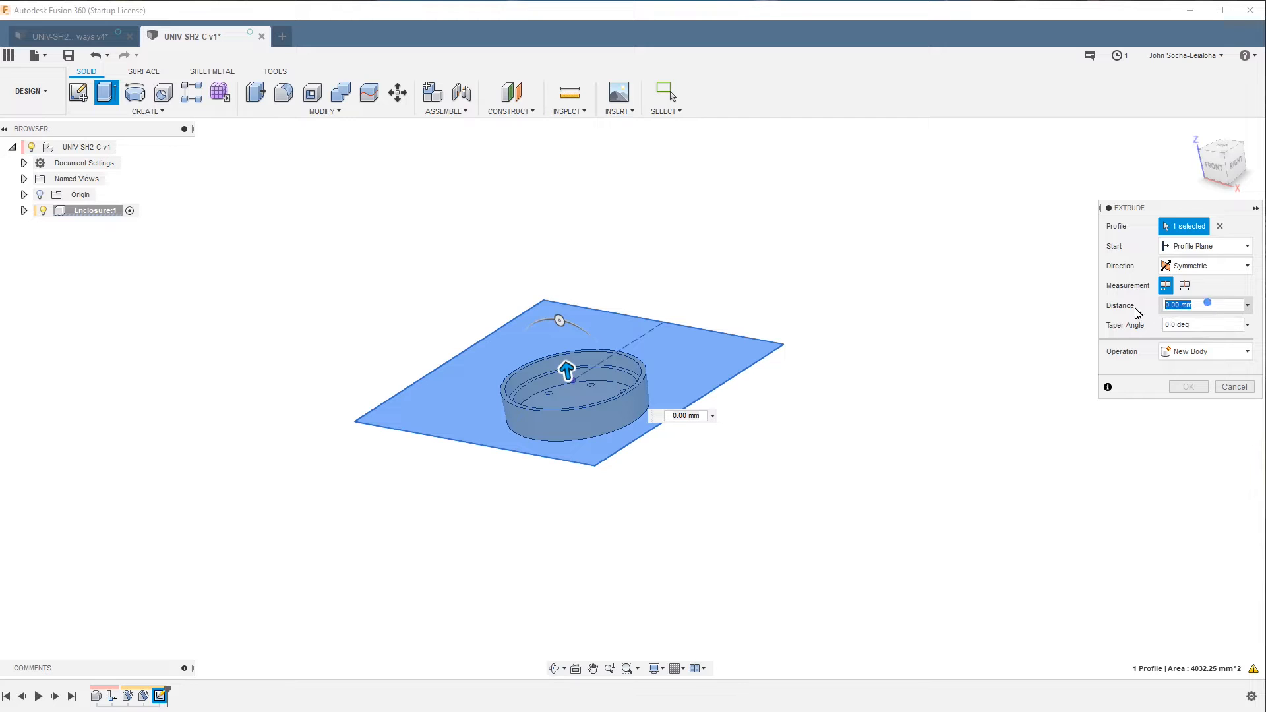
type(".5in")
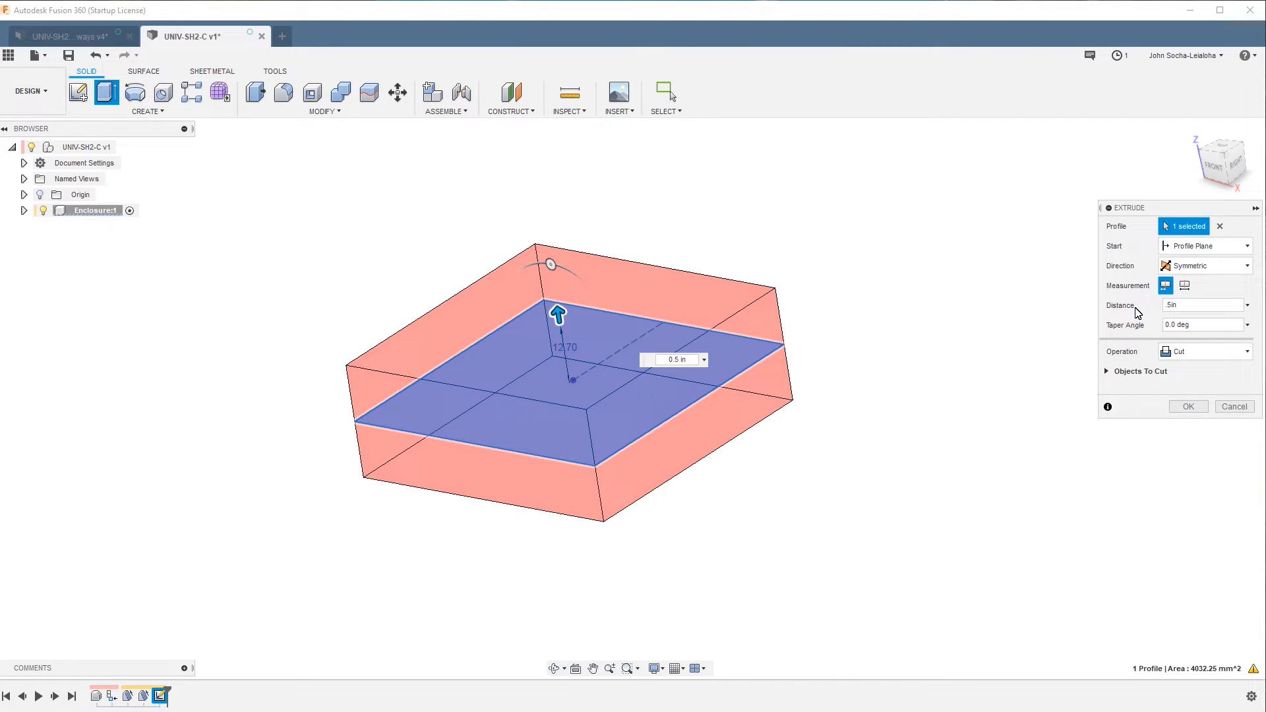
left_click(1202, 354)
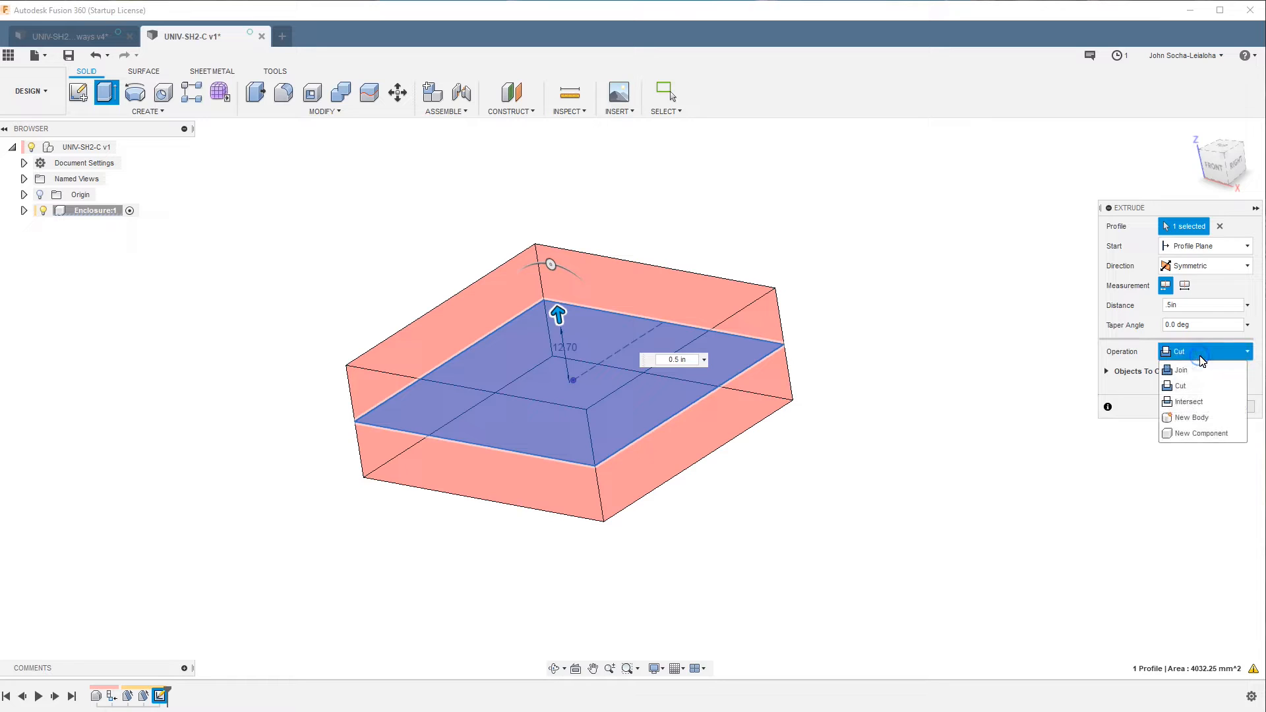
left_click(1026, 371)
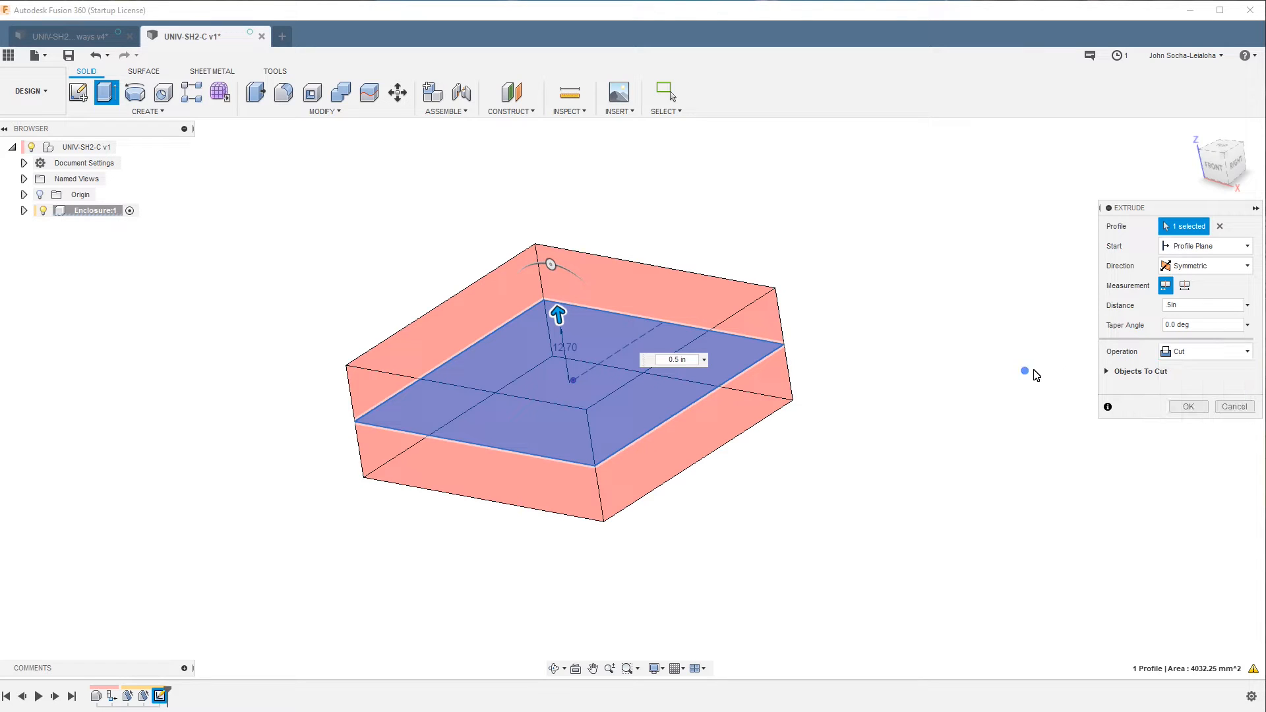
left_click(1233, 406)
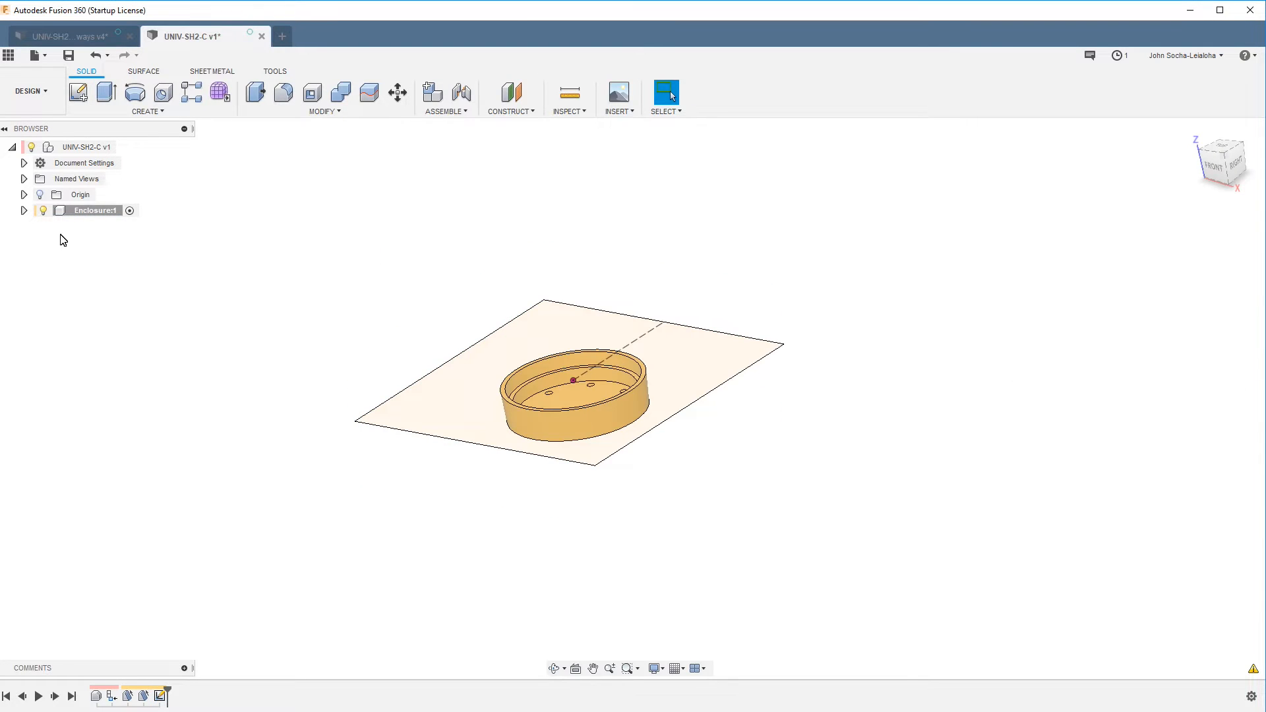
Roll the design history back to before the square sketch and create a component named Material under the top-level assembly
left_click(23, 210)
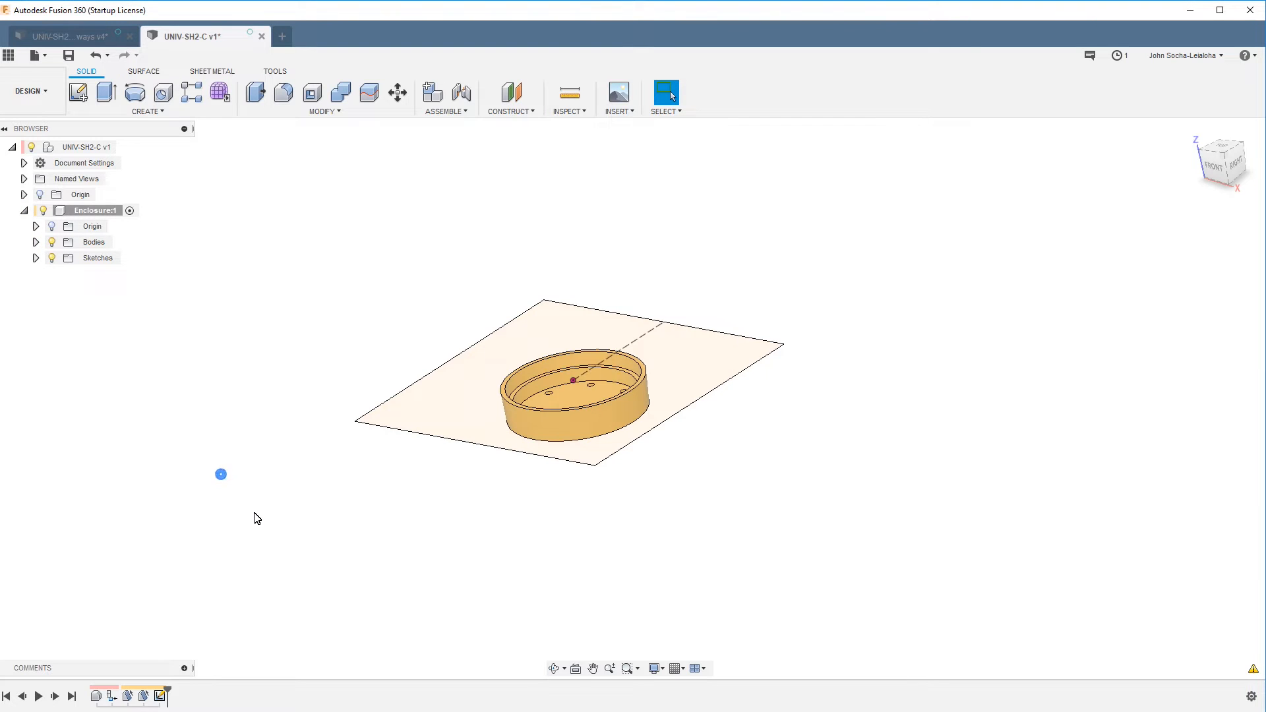
left_click_drag(168, 691, 151, 691)
right_click(86, 148)
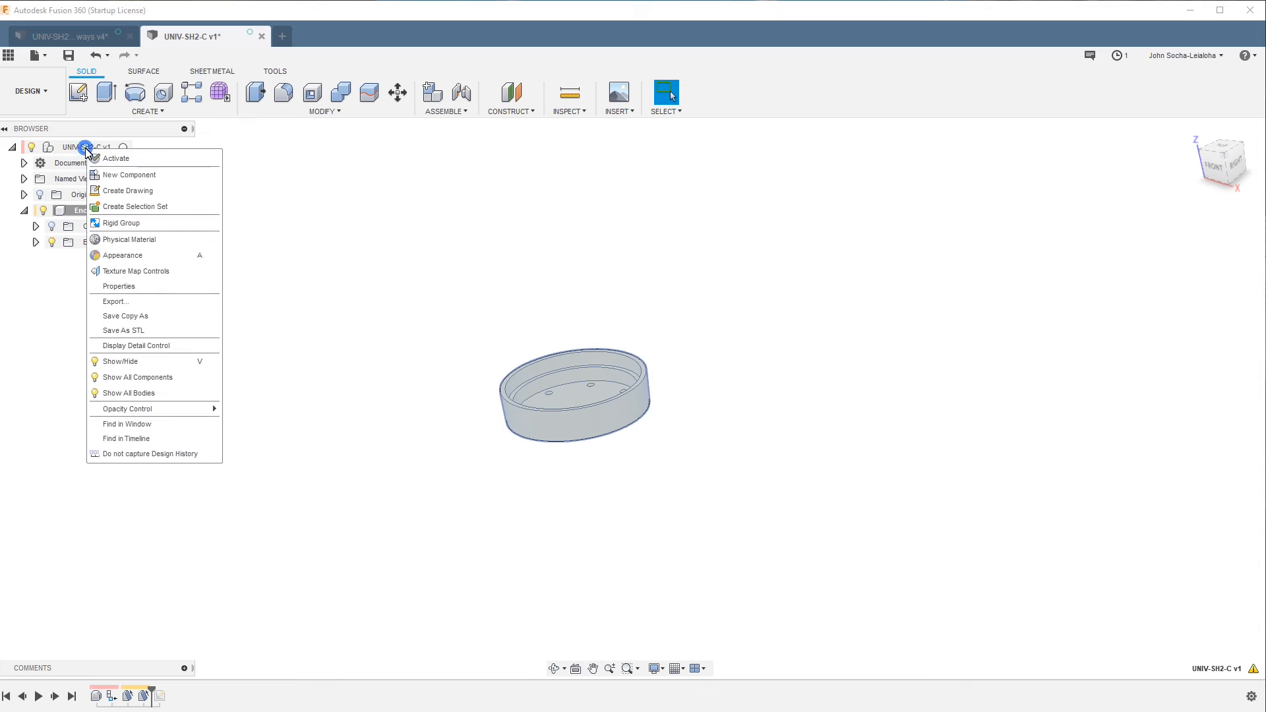
left_click(145, 175)
double_click(113, 258)
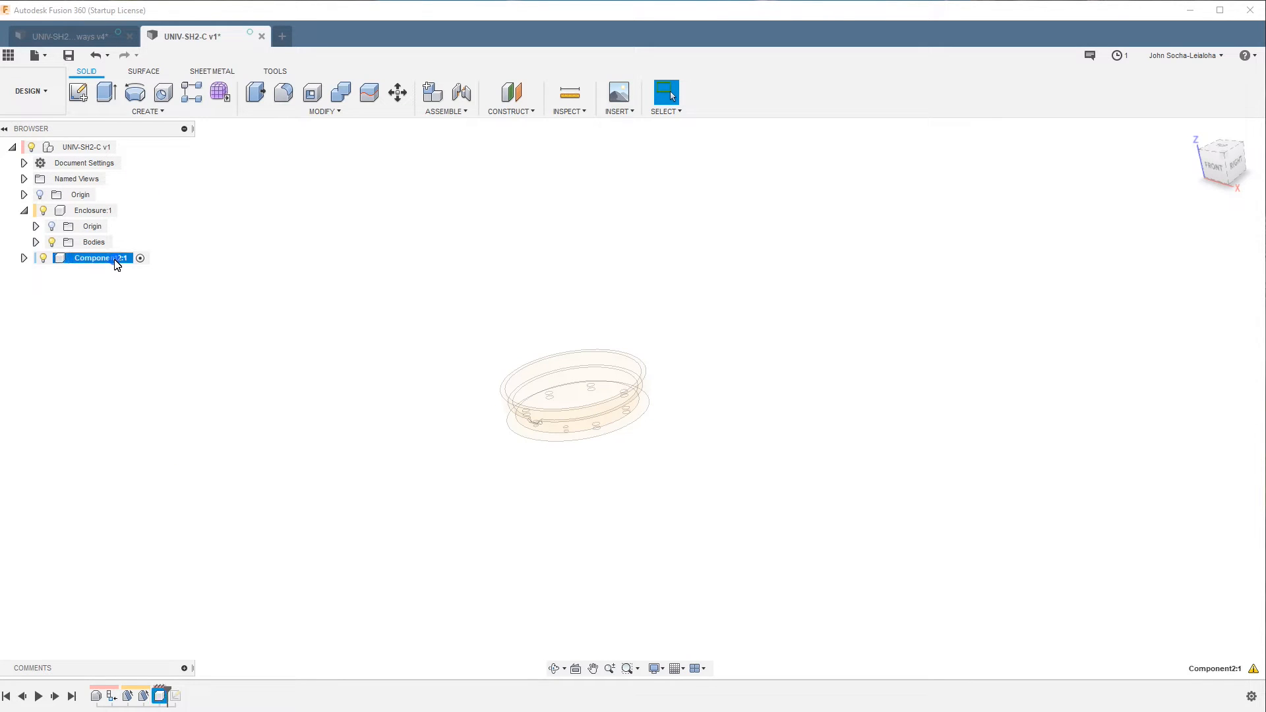
type("Material")
key("Return")
Roll the history forward past the square sketch and move that sketch from the Enclosure component into Material
left_click_drag(182, 693, 179, 695)
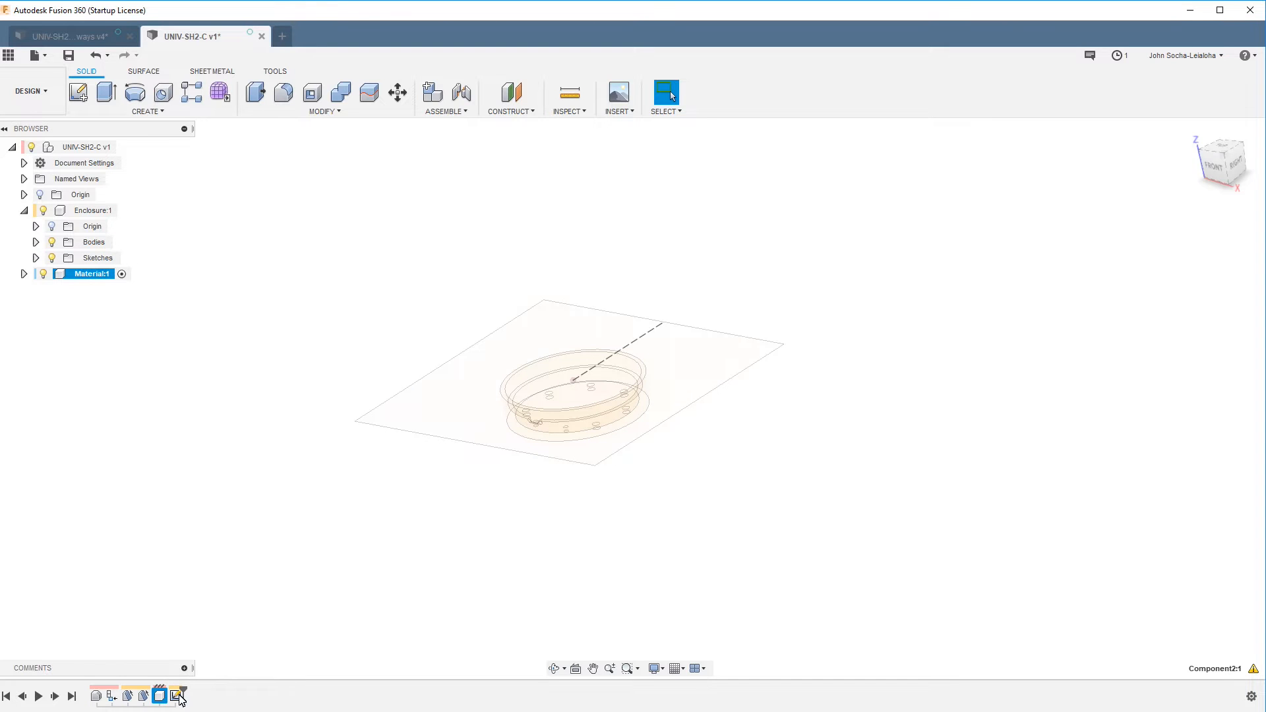
left_click(36, 257)
left_click_drag(105, 275, 100, 291)
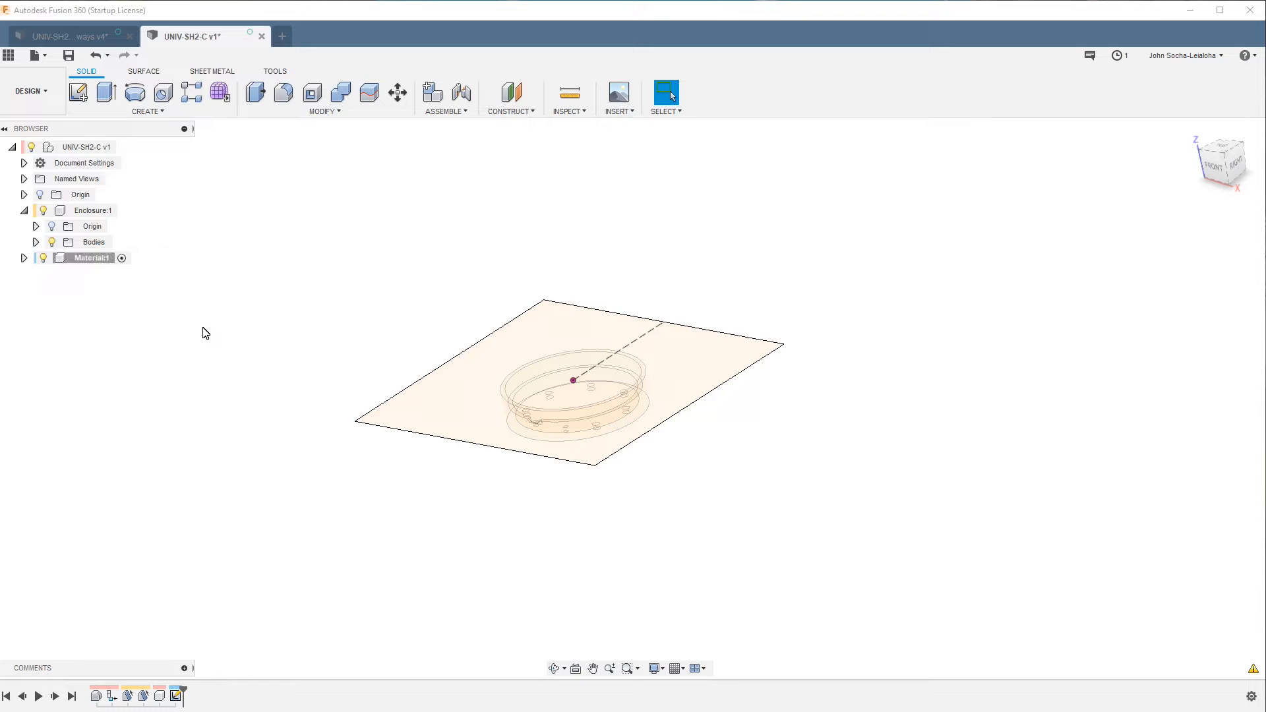
Extrude the square profile symmetrically with a distance of 0.5 in as a new body
key("e")
left_click(465, 407)
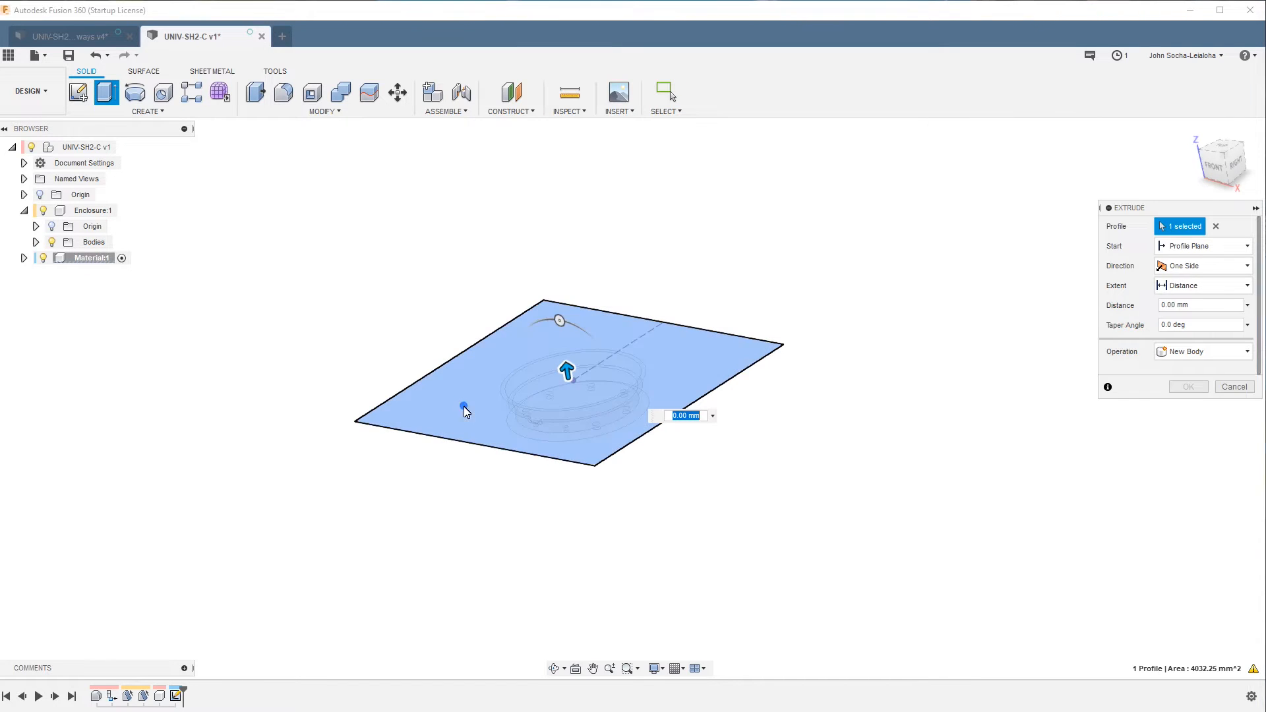
left_click(1218, 269)
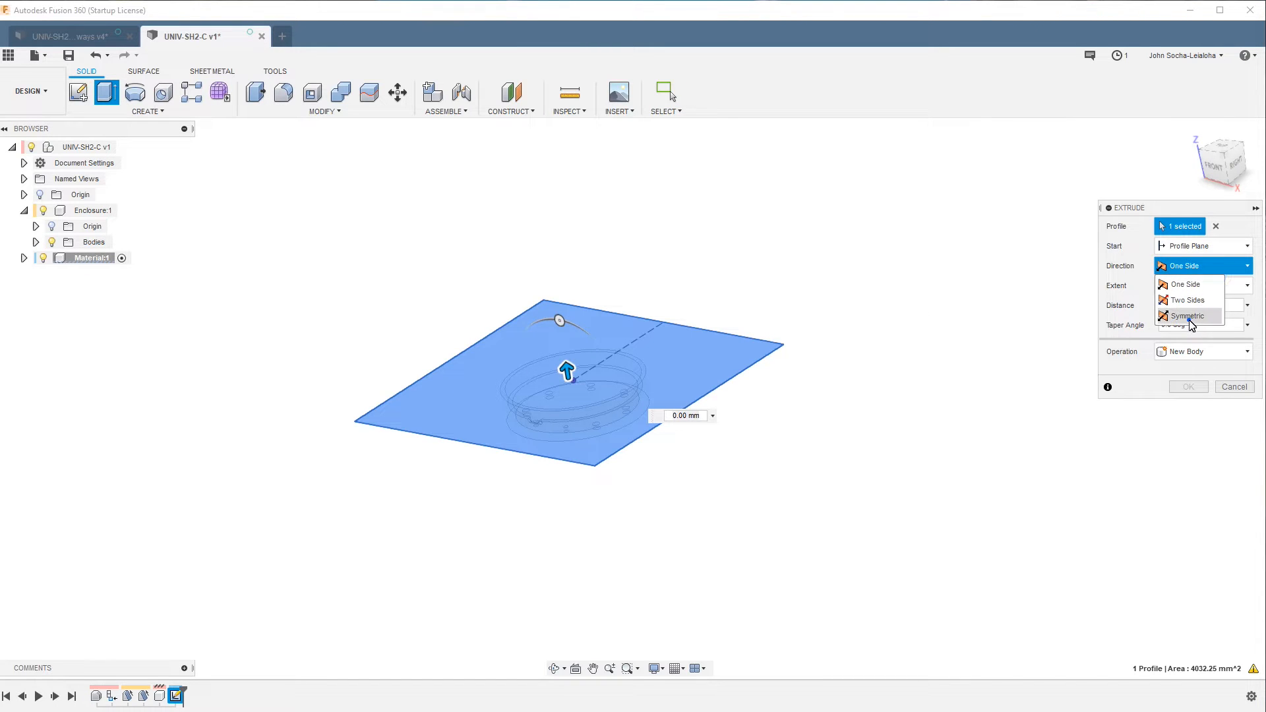
left_click(1187, 315)
left_click(1212, 308)
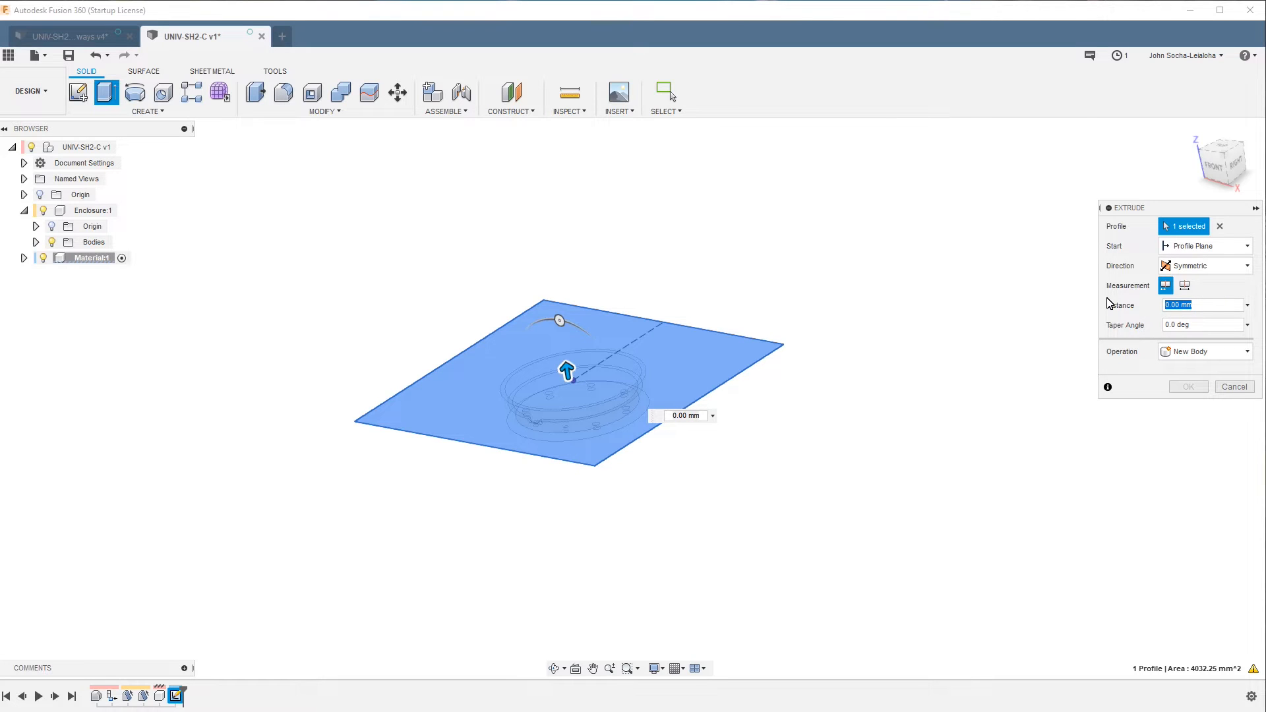
type(".5in")
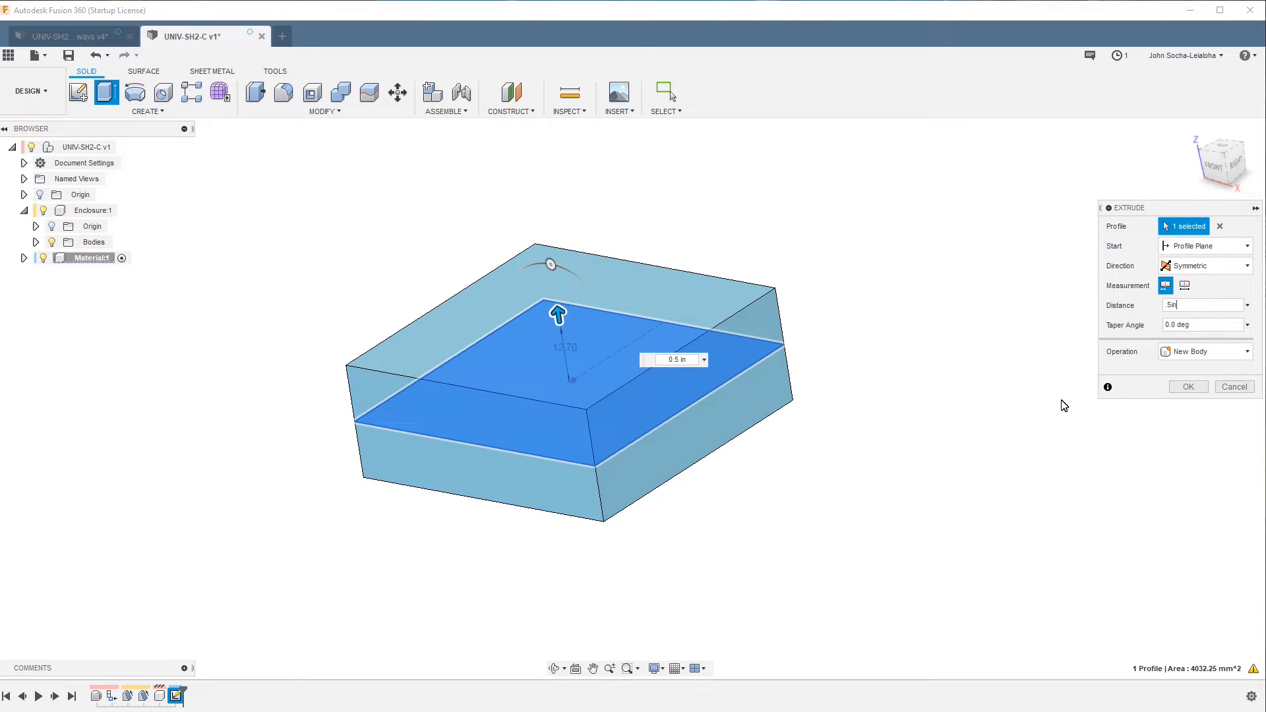
left_click(1186, 388)
Check the enclosure's position by hiding and reshowing the Material block, and make Enclosure the active component
middle_click_drag(421, 567, 30, 263, "shift")
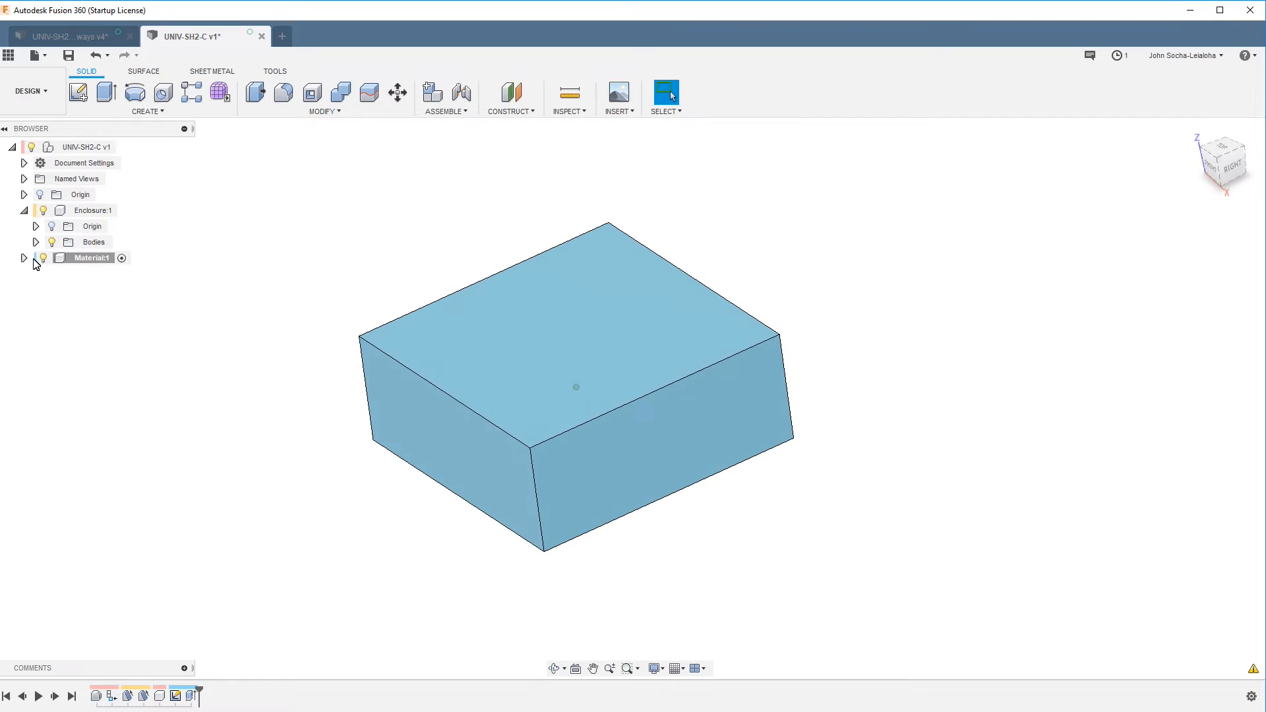
left_click(41, 259)
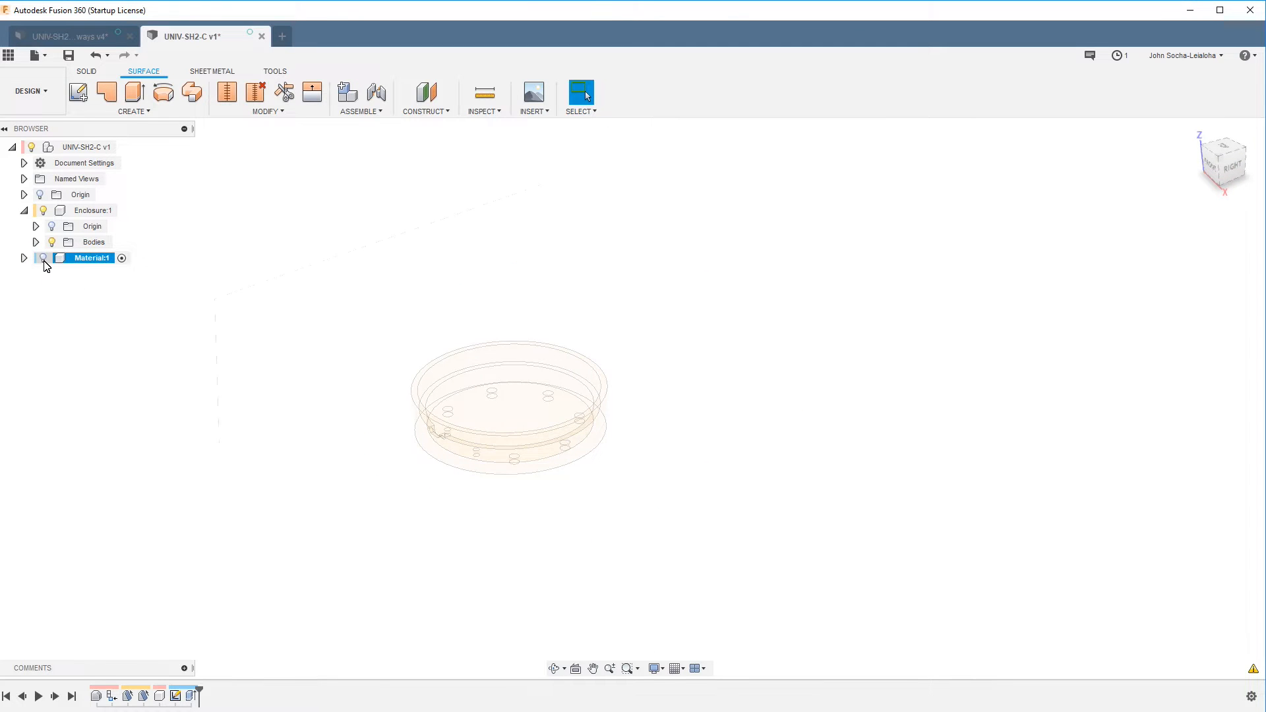
left_click(43, 259)
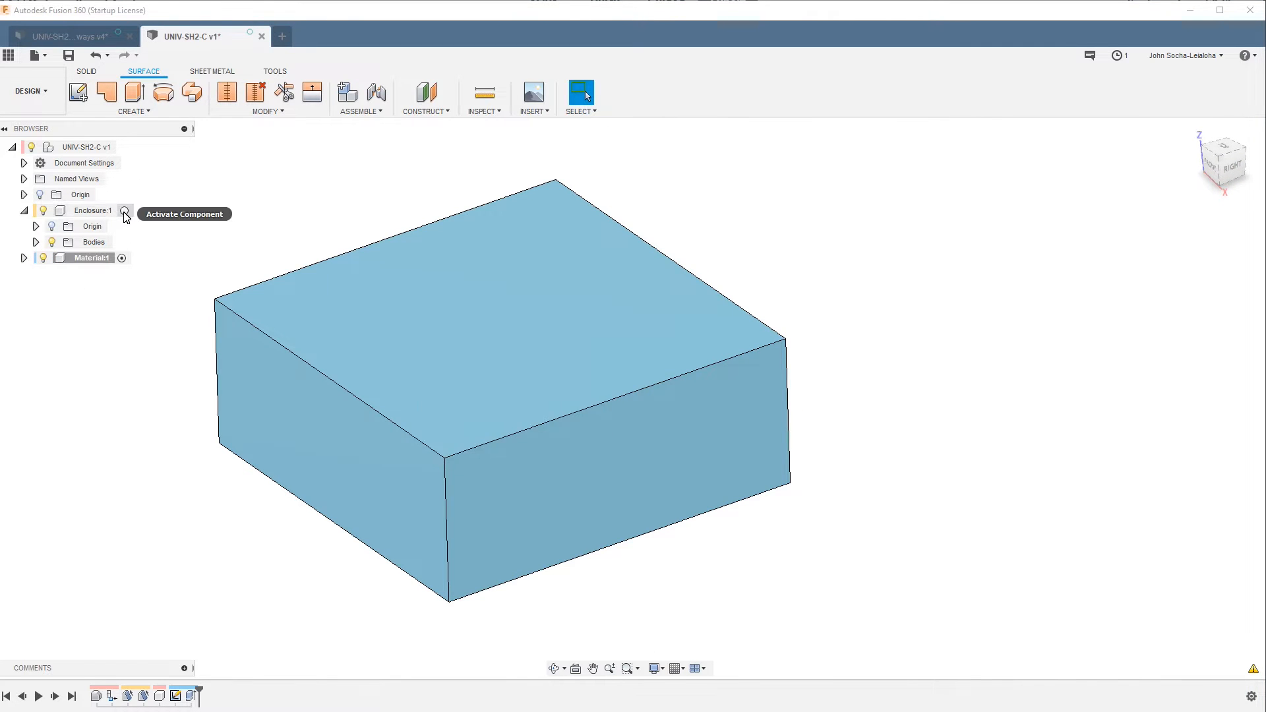
left_click(127, 211)
middle_click_drag(893, 475, 333, 517, "shift")
left_click(334, 517)
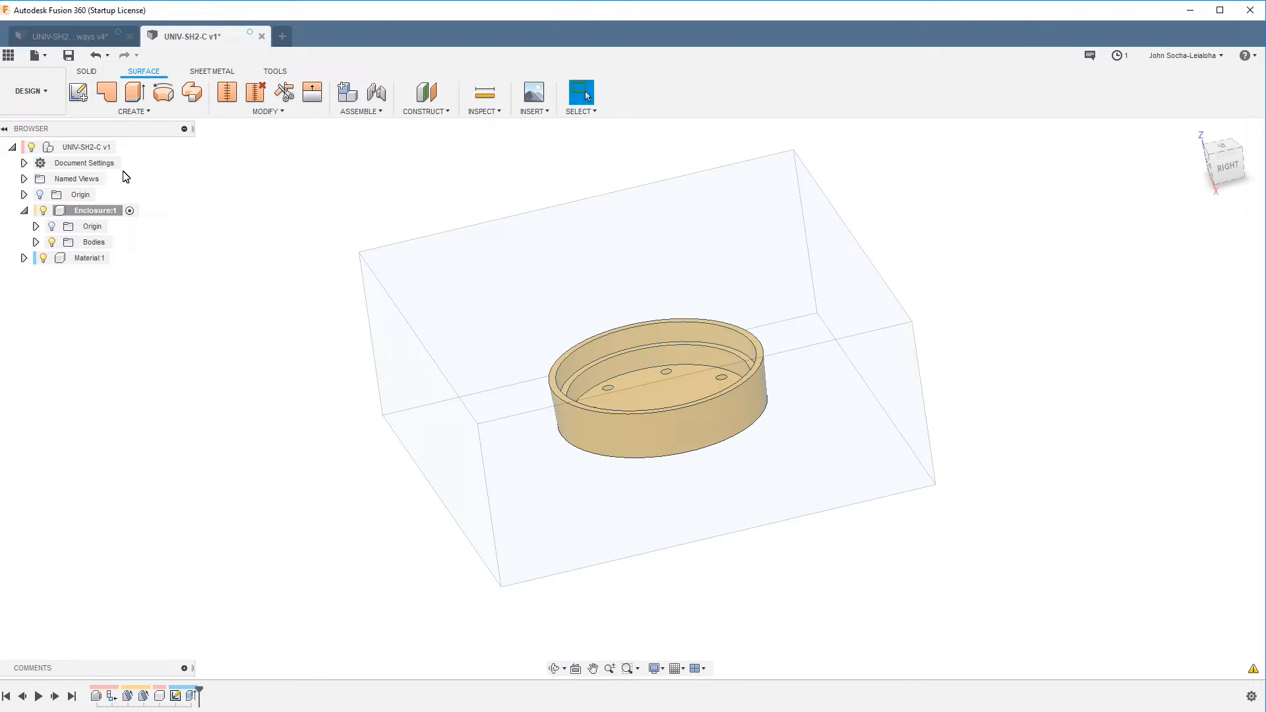
Cut the enclosure body out of the Material block with Combine, keeping the tool body
left_click(87, 70)
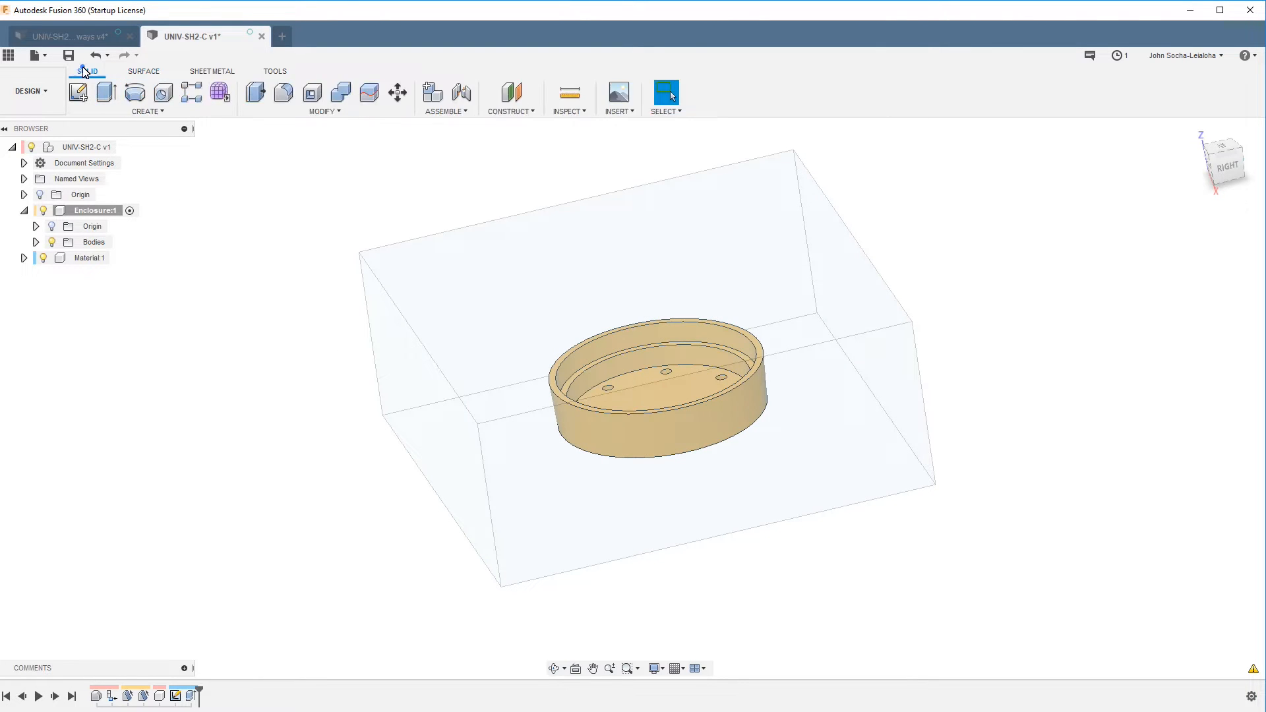
left_click(302, 112)
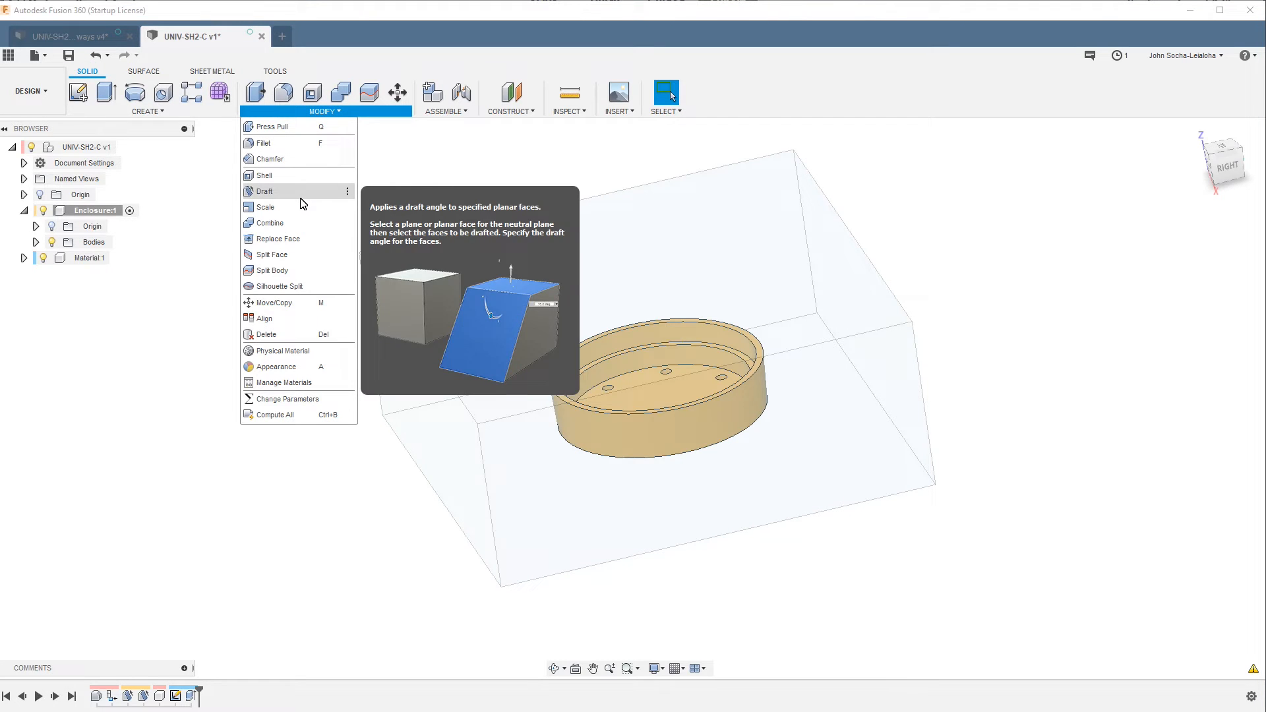
left_click(290, 222)
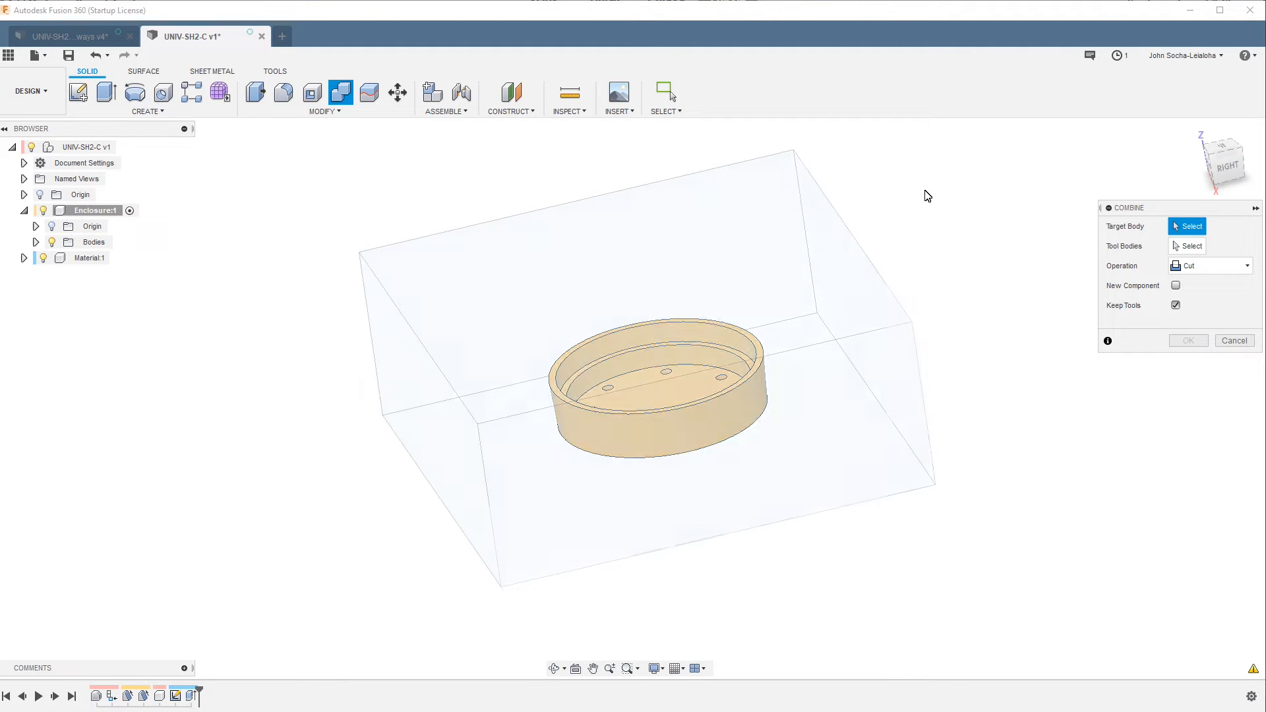
left_click(631, 236)
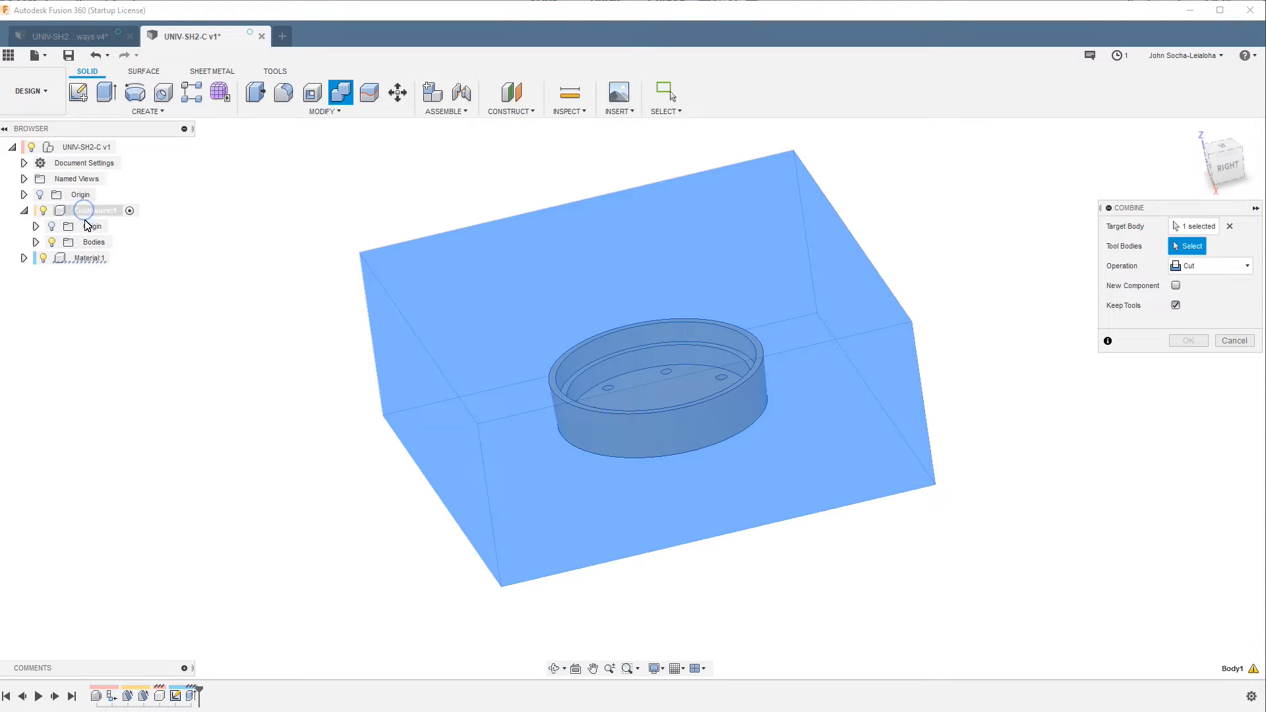
left_click(36, 242)
left_click(99, 258)
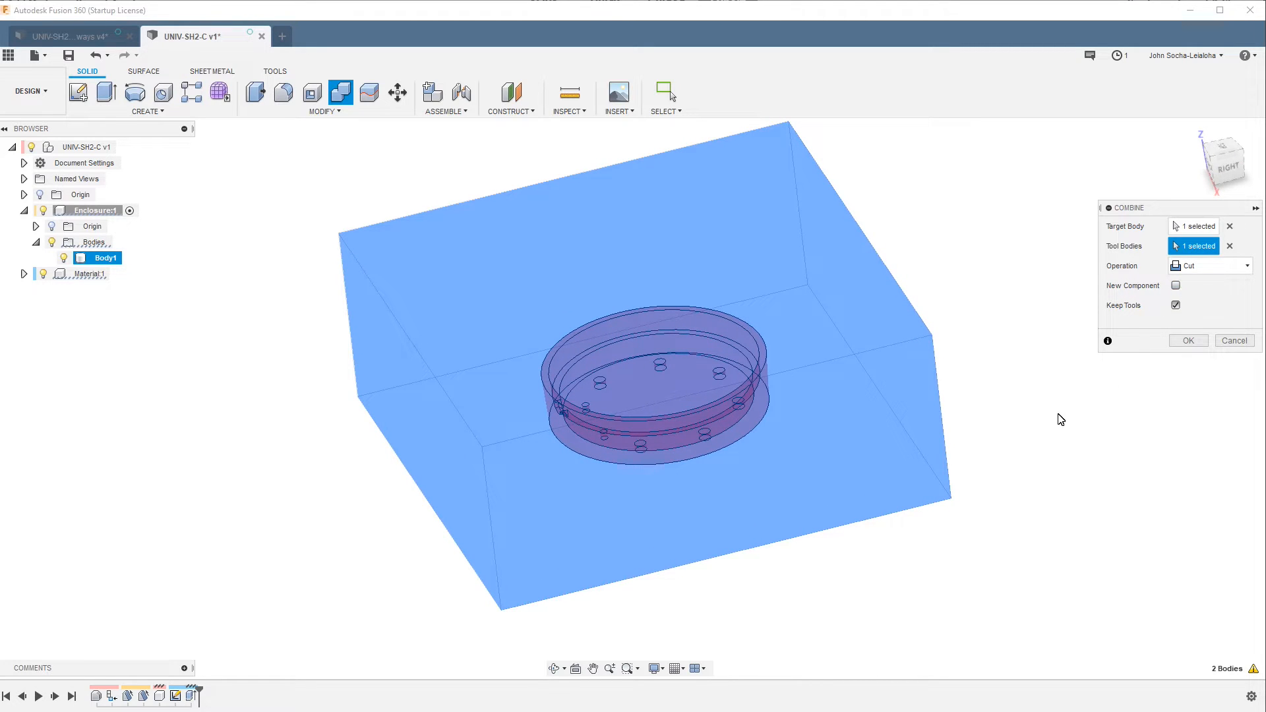
left_click(1187, 340)
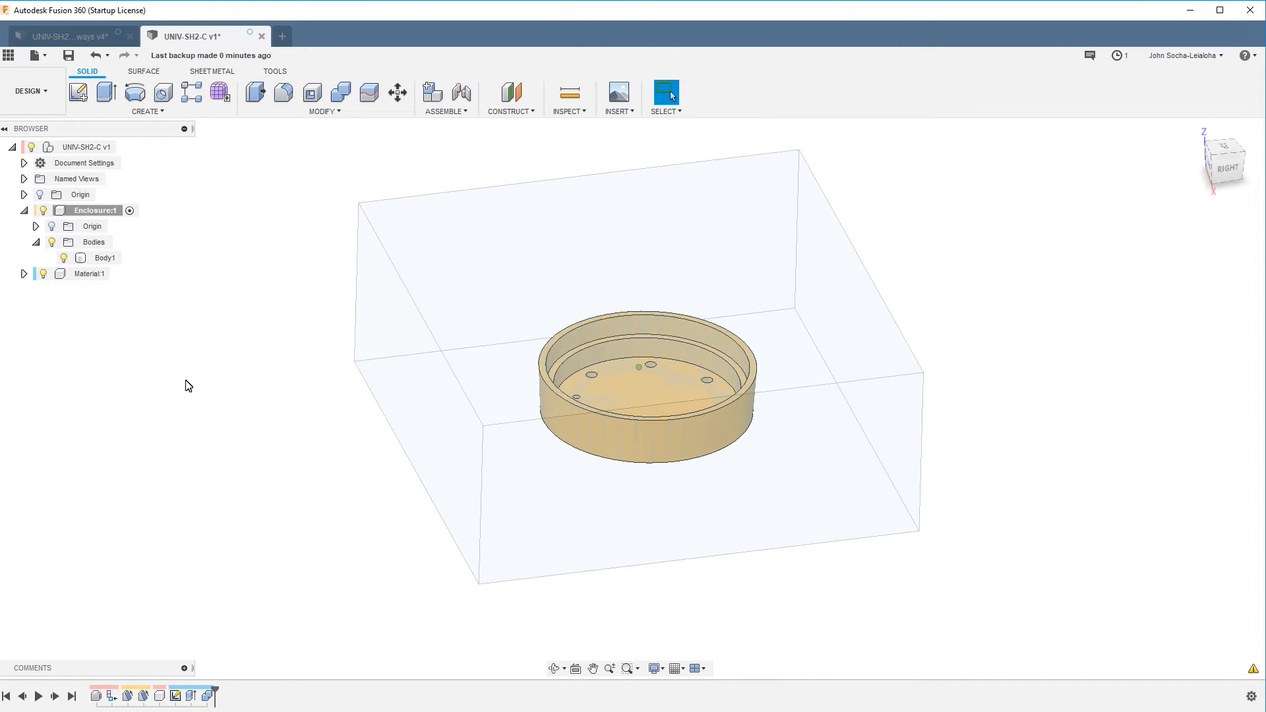
With the top-level assembly active and Enclosure hidden, inspect the block's cavity with a temporary section analysis from its side face
left_click(124, 149)
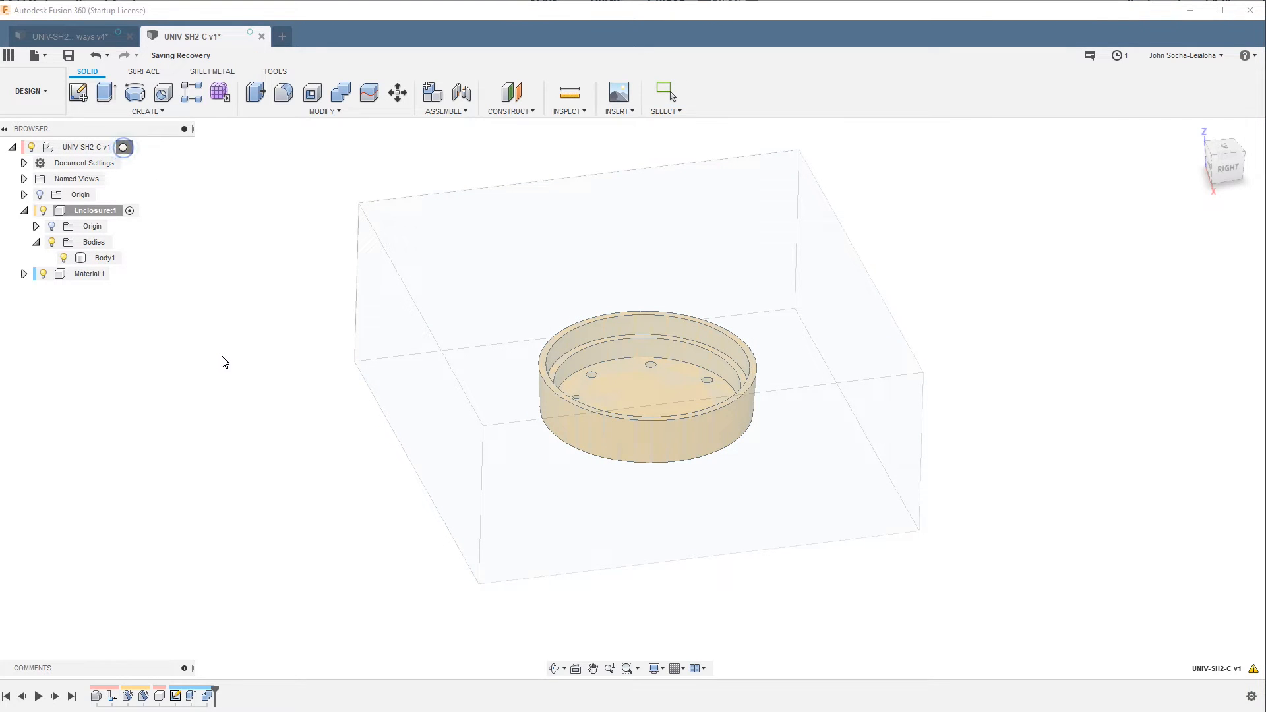
left_click(47, 215)
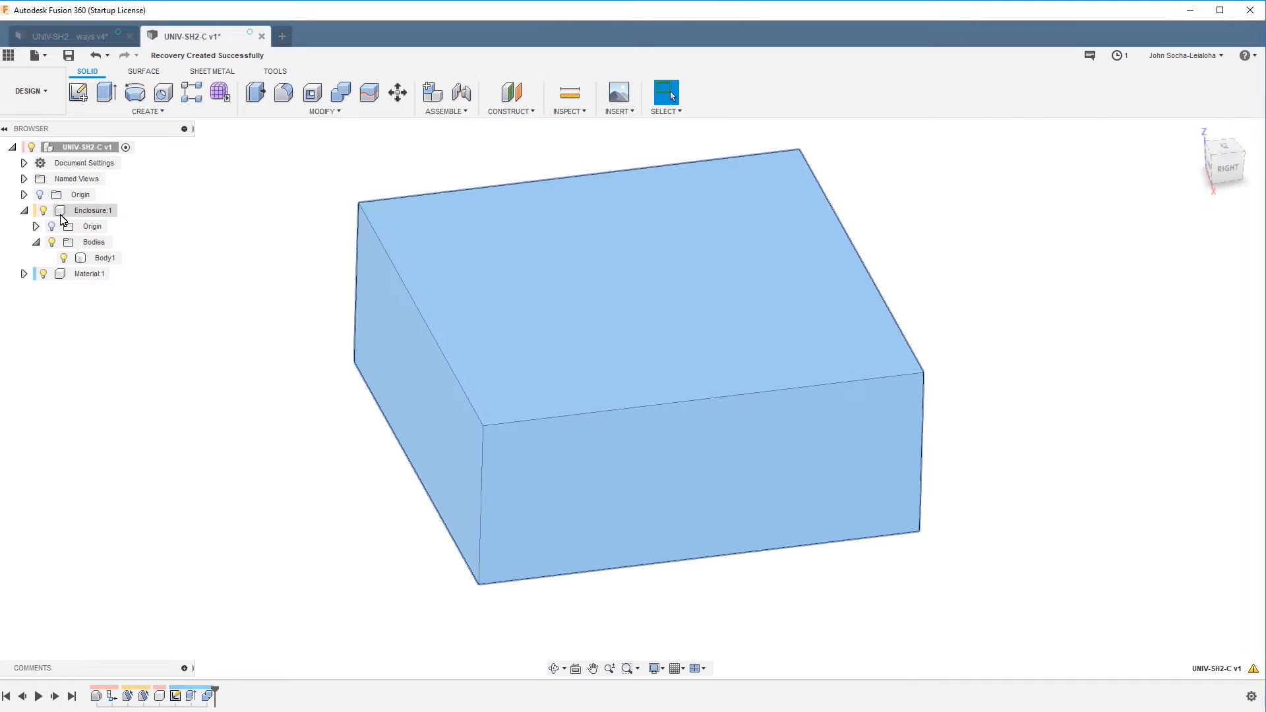
left_click(192, 330)
left_click(553, 112)
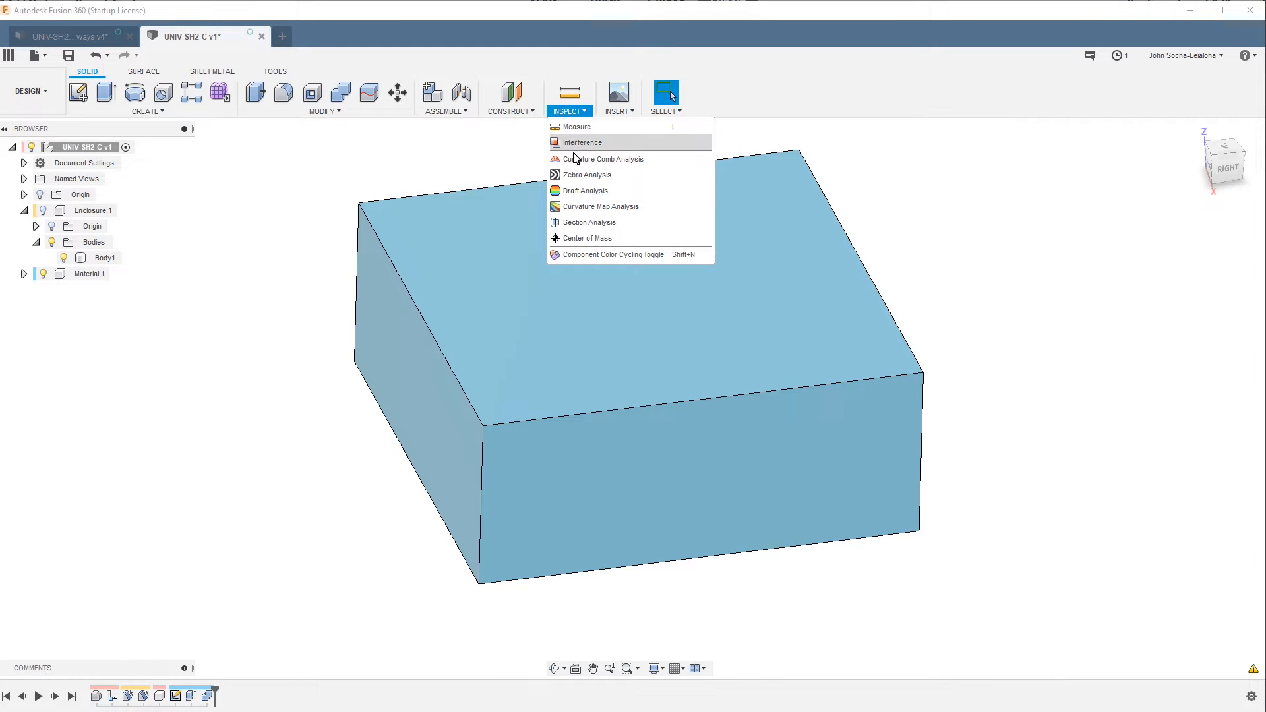
left_click(575, 228)
left_click(803, 460)
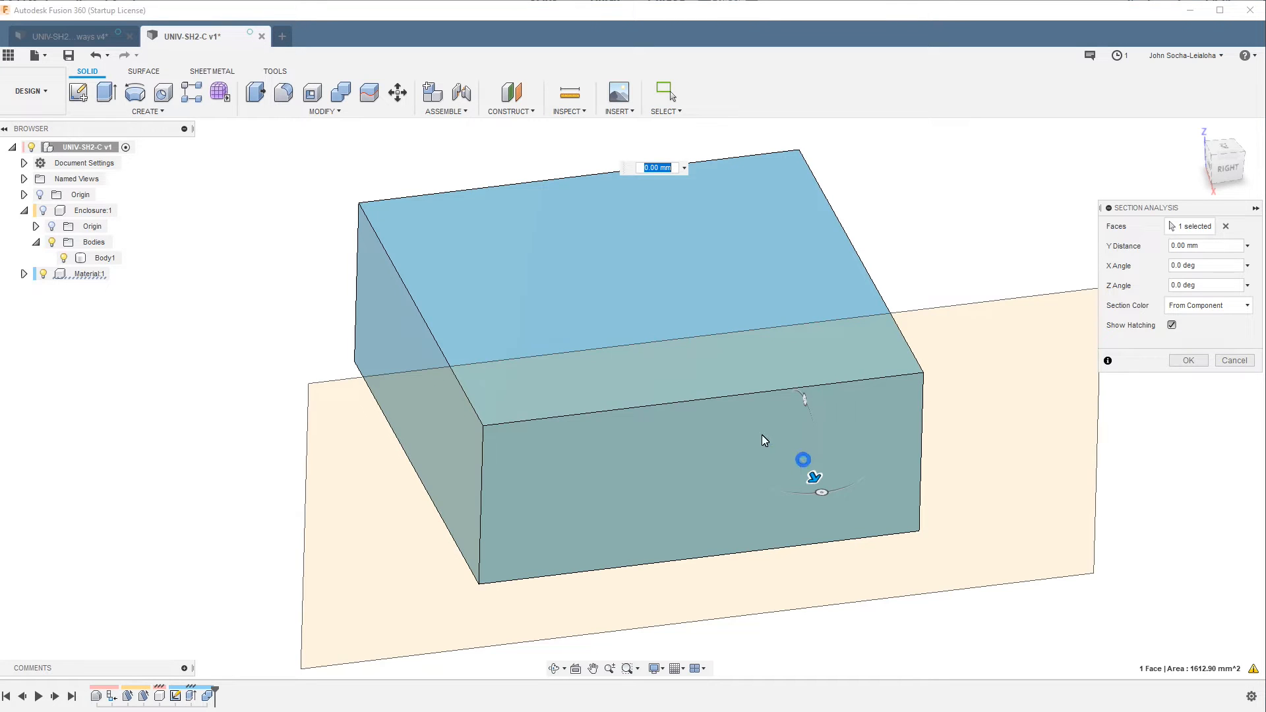
mouse_move(814, 476)
left_mouse_down()
mouse_move(830, 352)
mouse_move(580, 319)
mouse_move(747, 313)
mouse_move(782, 418)
mouse_move(734, 310)
mouse_move(758, 366)
left_mouse_up()
key("Escape")
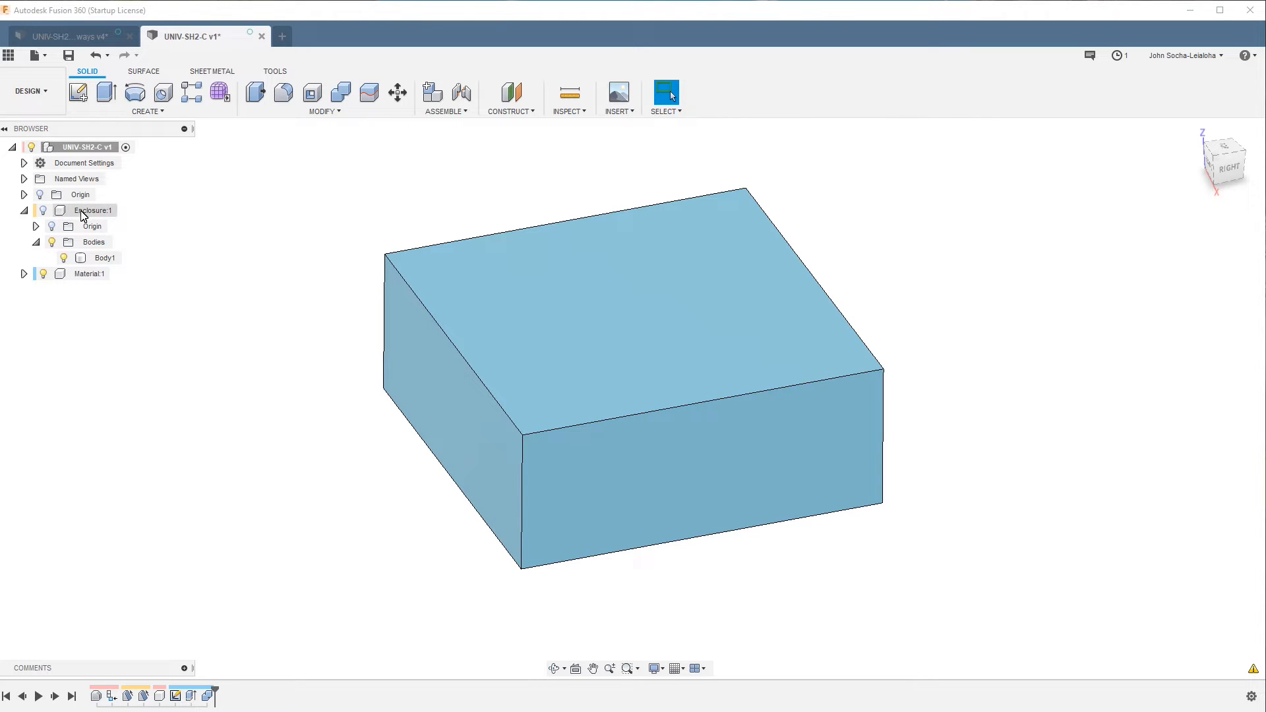
Make Enclosure the active component, hide Material and show the Enclosure
left_click(123, 211)
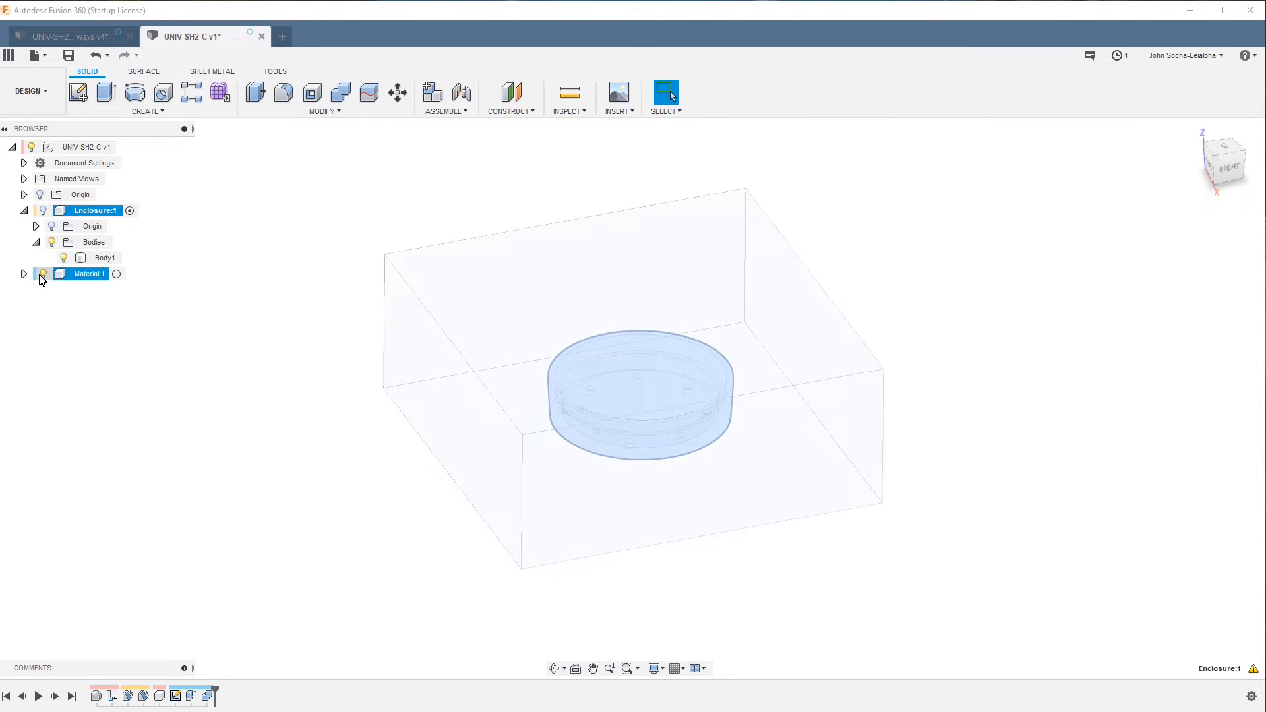
left_click(44, 274)
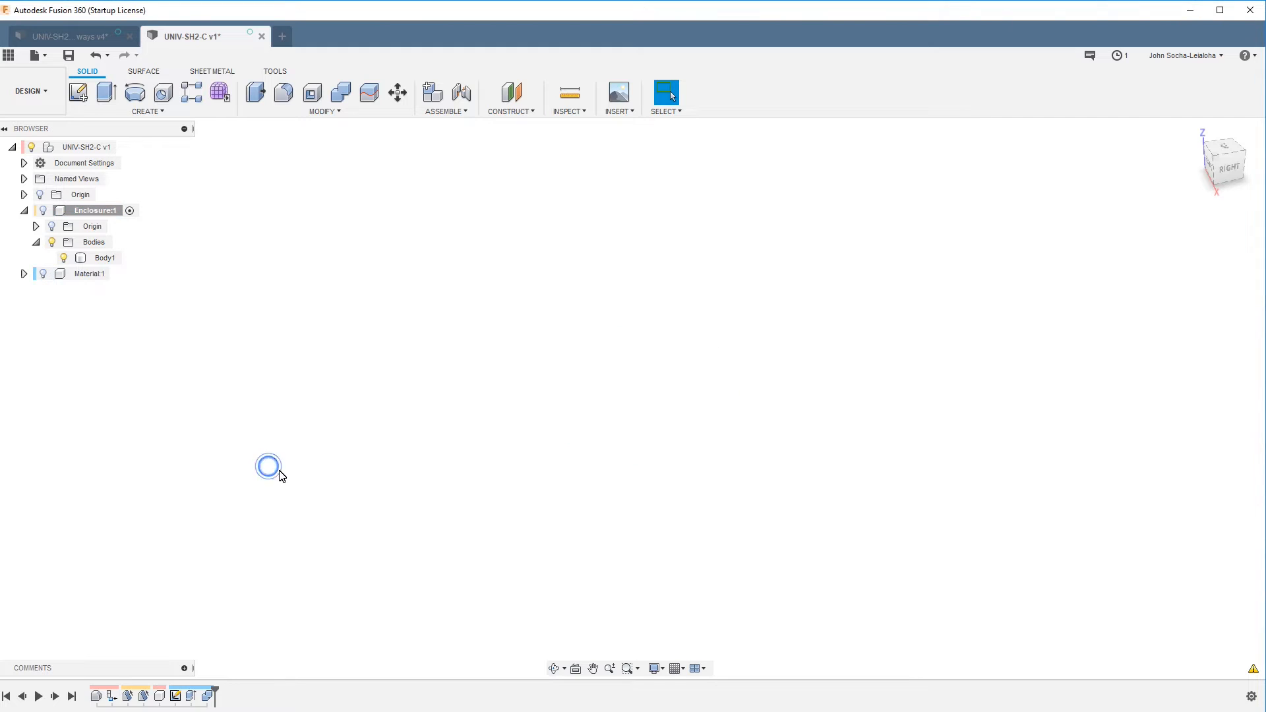
left_click(43, 210)
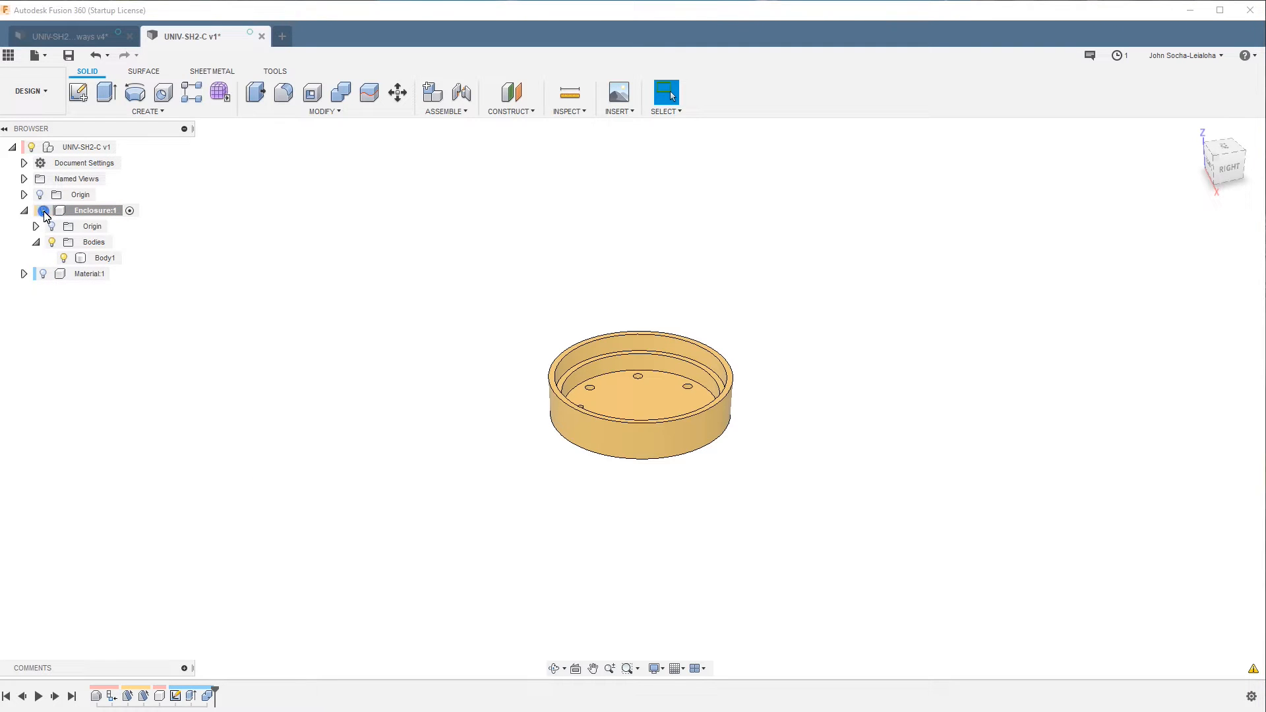
scroll(569, 388, "up", 1)
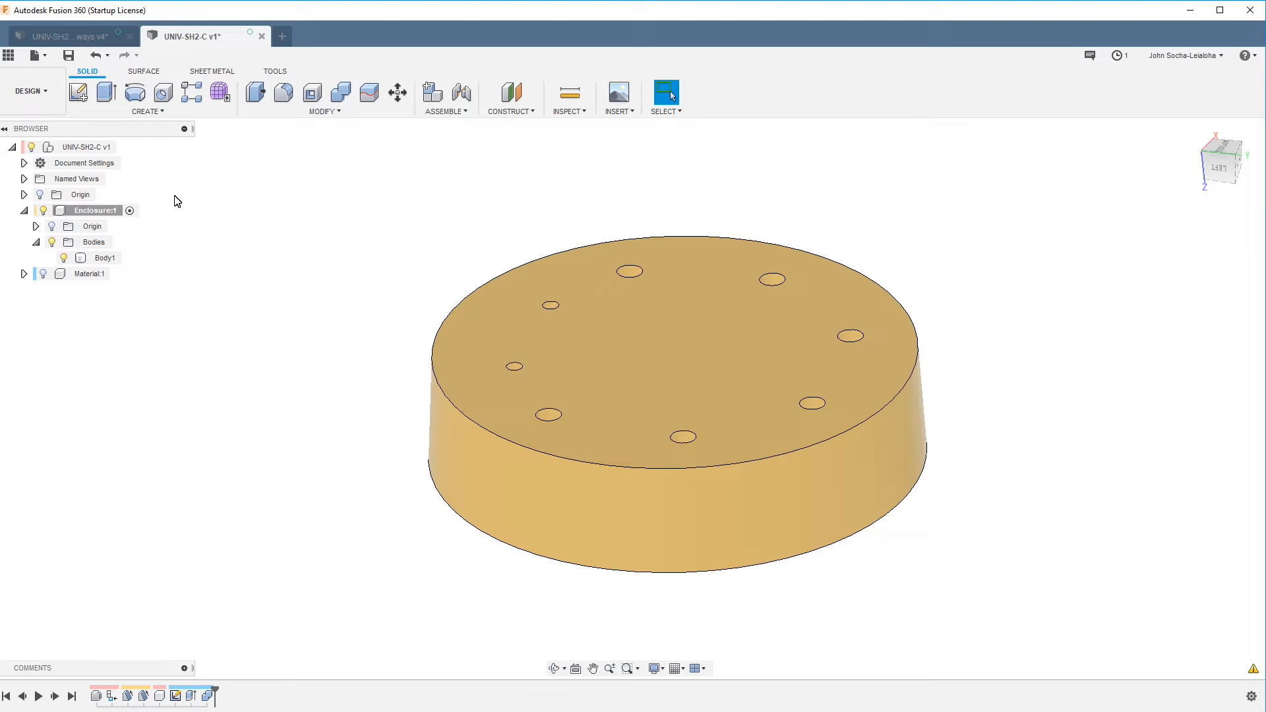
Close the six larger holes in the enclosure's flat base with individual surface patches, each as a new body
left_click(143, 72)
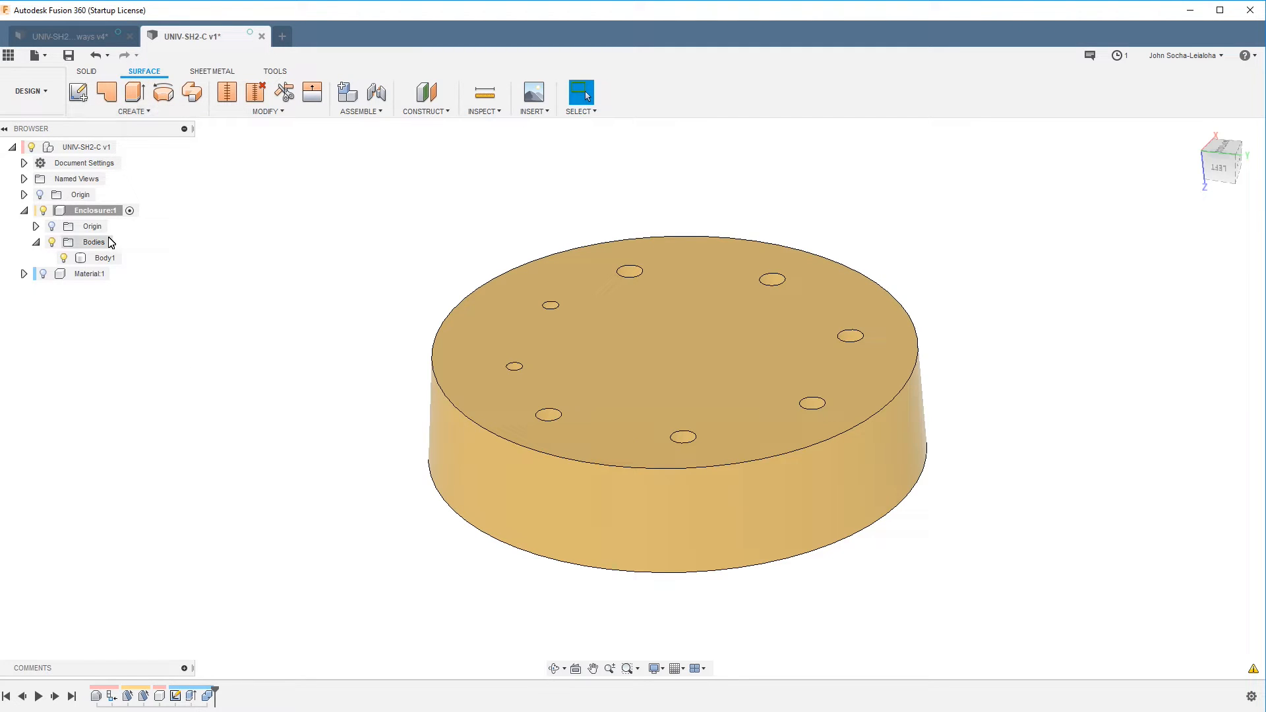
left_click_drag(218, 697, 167, 696)
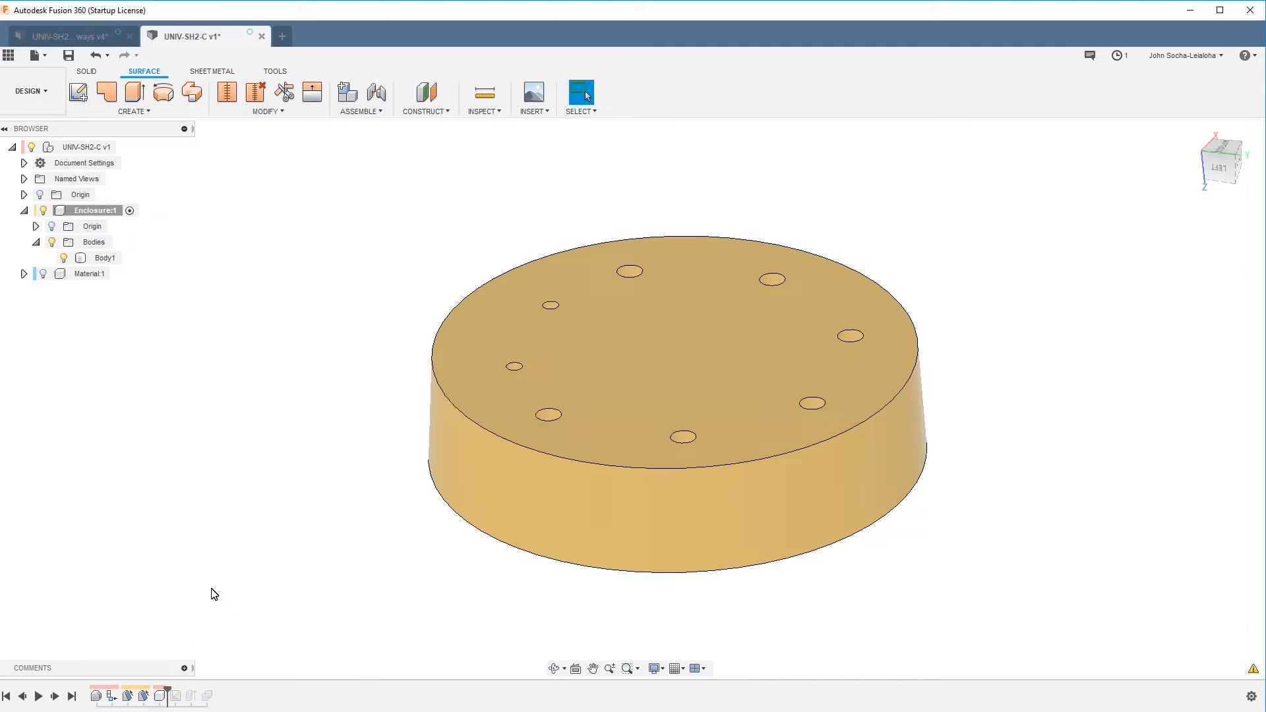
left_click_drag(168, 692, 218, 692)
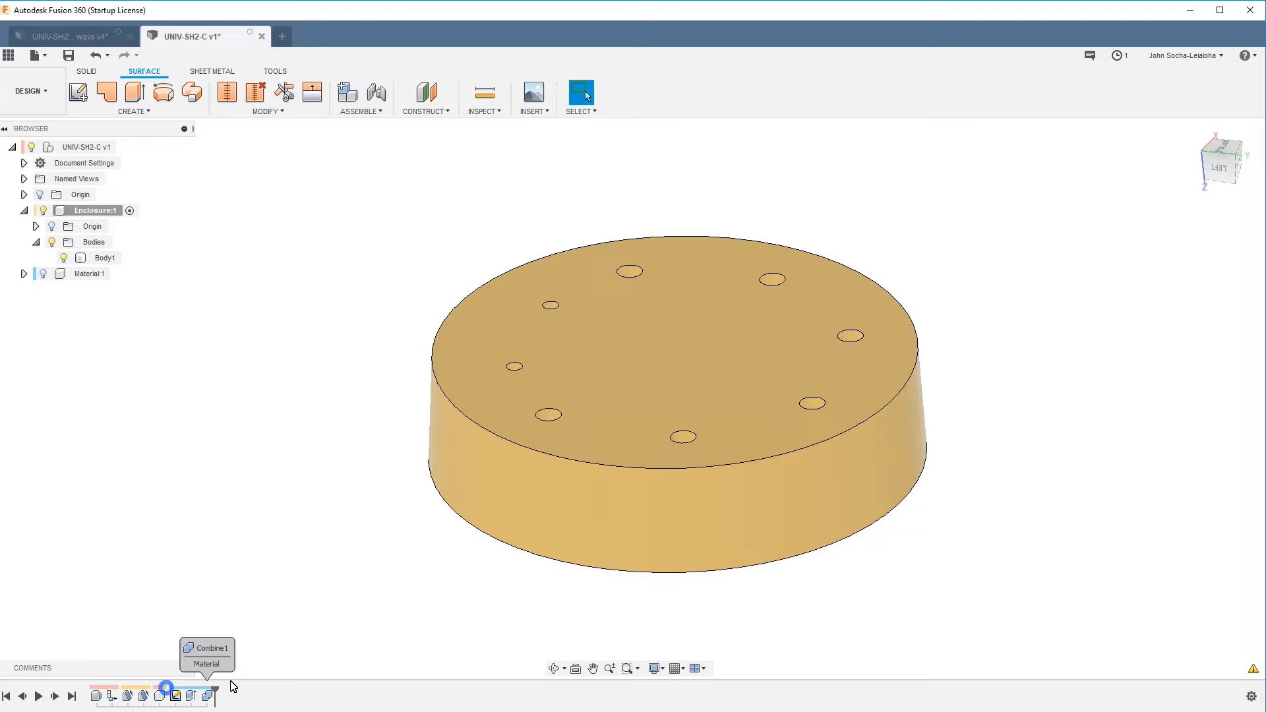
left_click(106, 92)
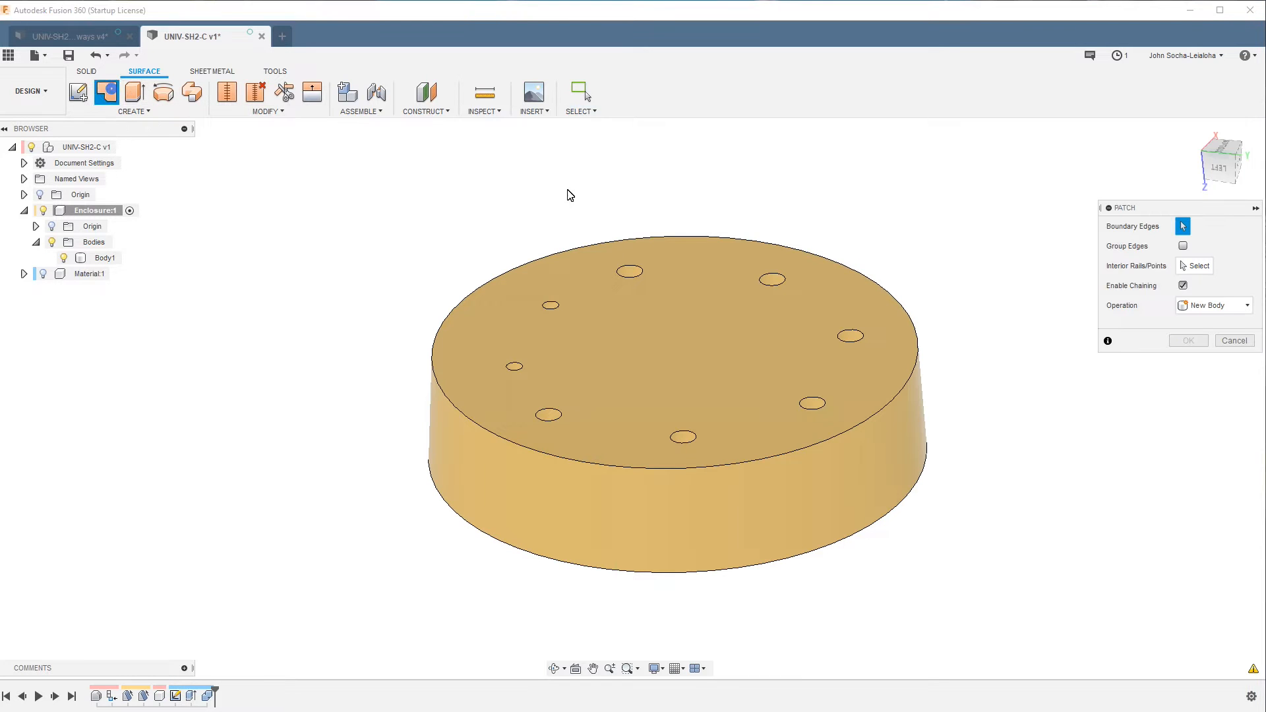
left_click(631, 271)
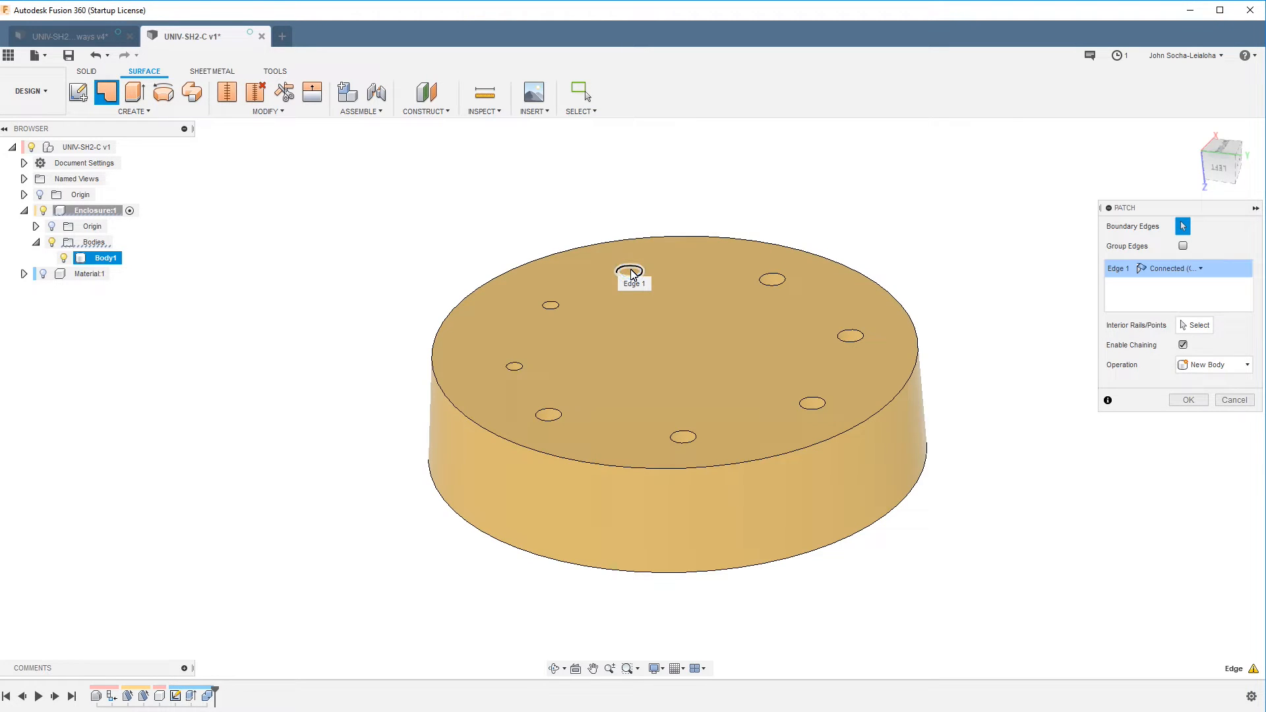
key("Return")
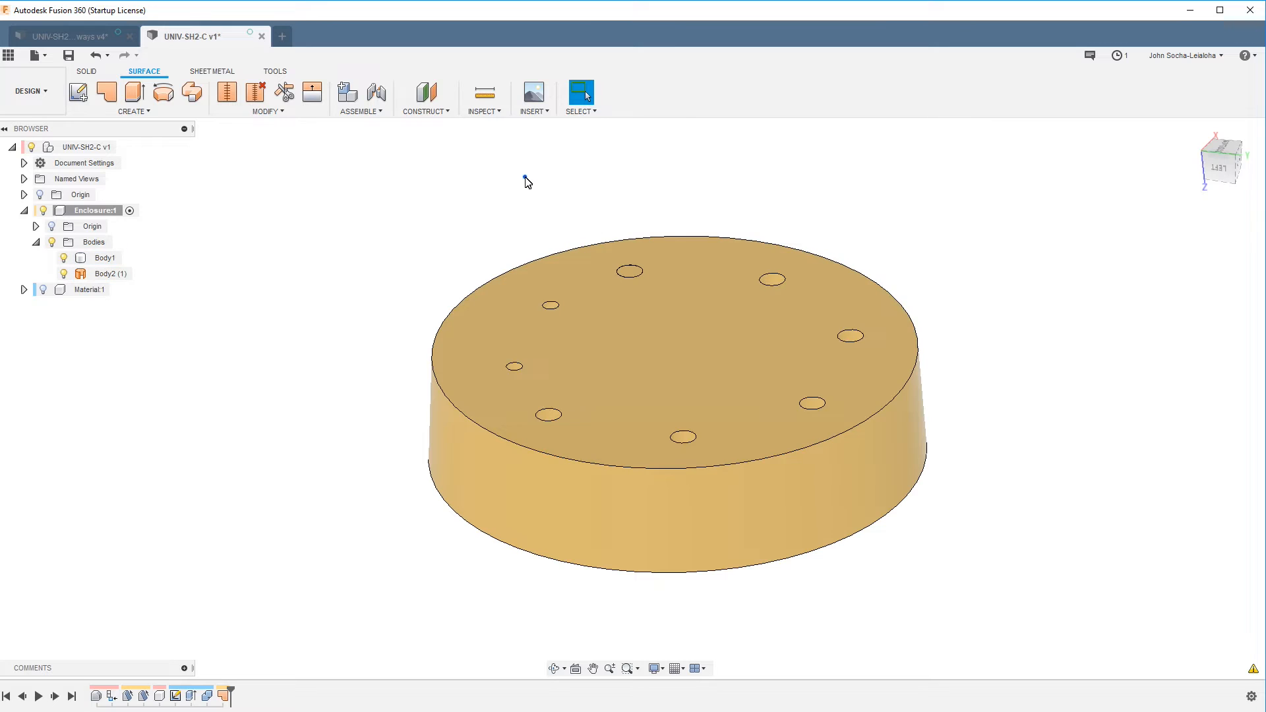
right_click(525, 179)
left_click(525, 138)
left_click(782, 278)
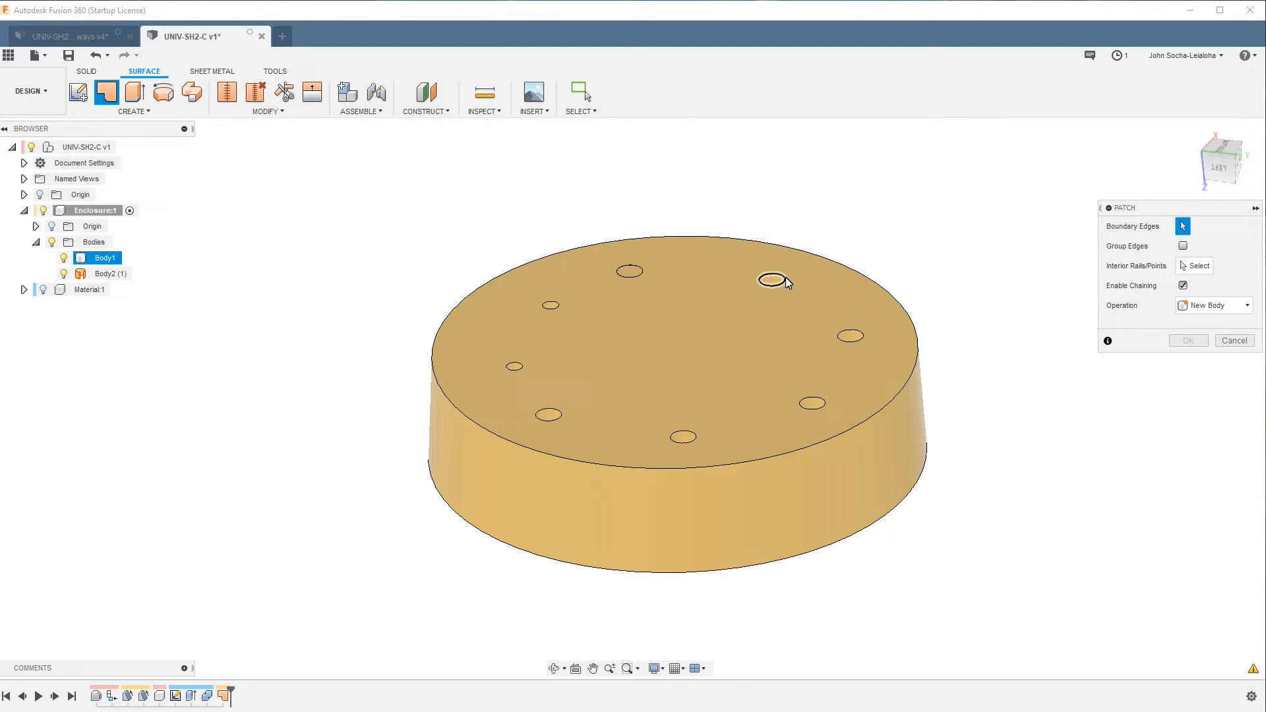
key("Return")
right_click(935, 265)
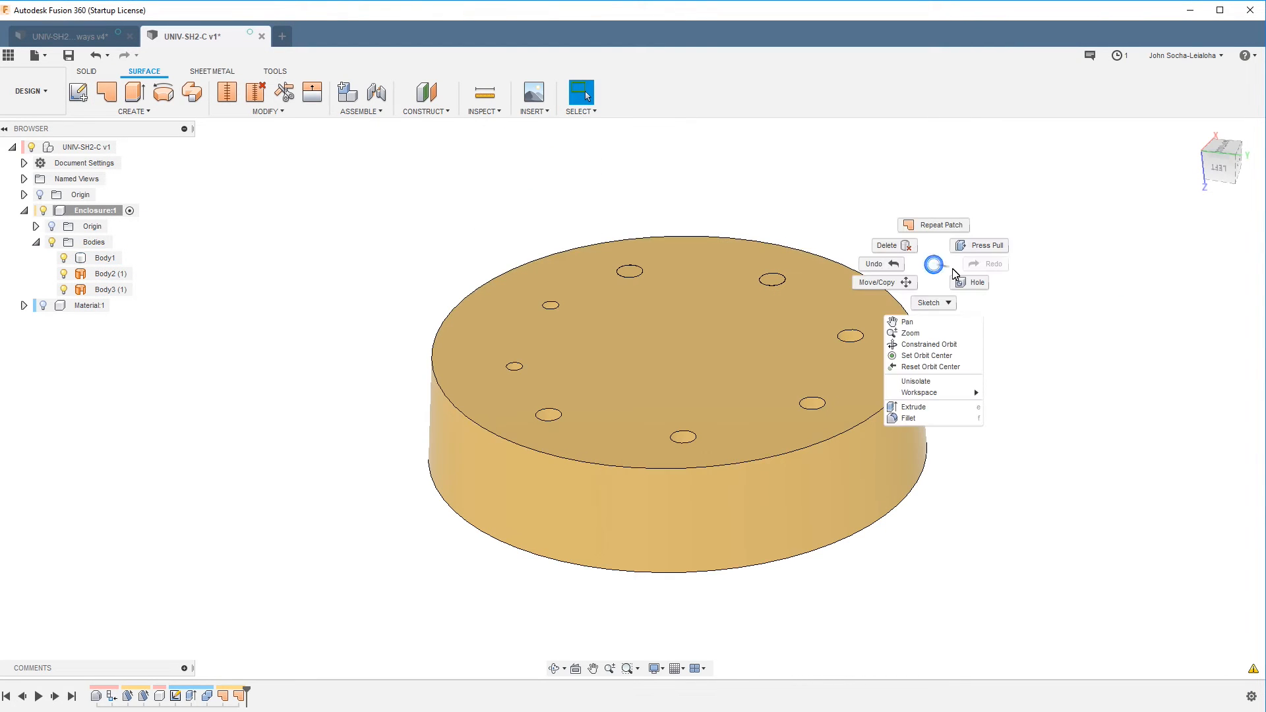
left_click(932, 219)
left_click(851, 332)
key("Return")
right_click(1002, 357)
left_click(1003, 315)
left_click(815, 399)
key("Return")
right_click(982, 392)
left_click(983, 348)
left_click(672, 442)
key("Return")
right_click(280, 362)
left_click(283, 326)
left_click(541, 420)
key("Return")
Close the two small holes in the enclosure's base with surface patches as new bodies
right_click(334, 362)
left_click(336, 325)
left_click(551, 305)
key("Return")
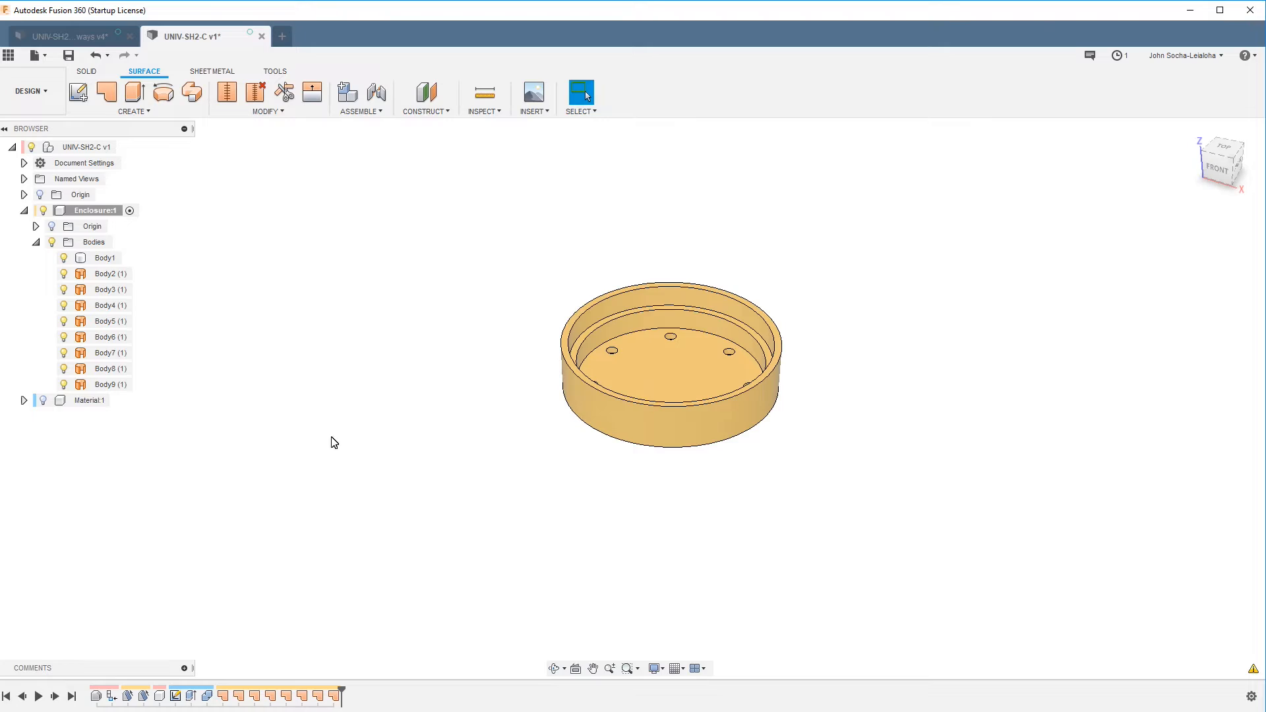
Start a sketch on the enclosure's top rim face and project the rim's outer circular edge into it
left_click(78, 93)
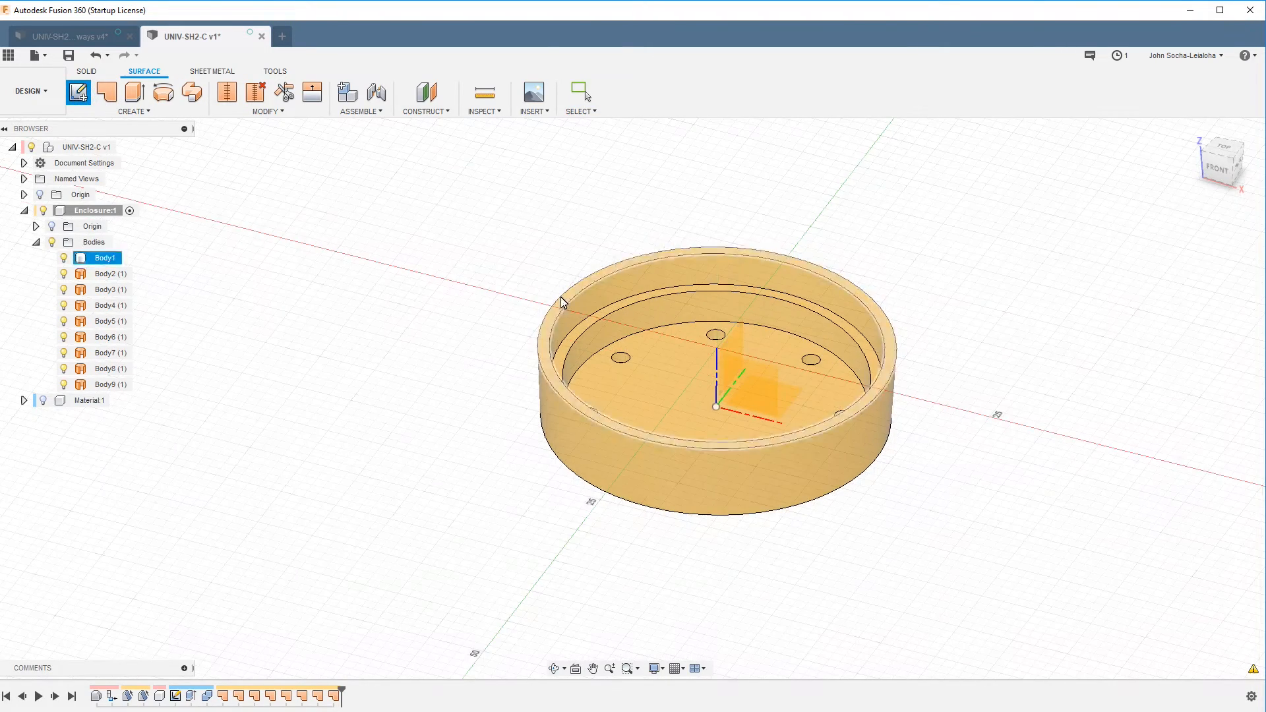
left_click(563, 303)
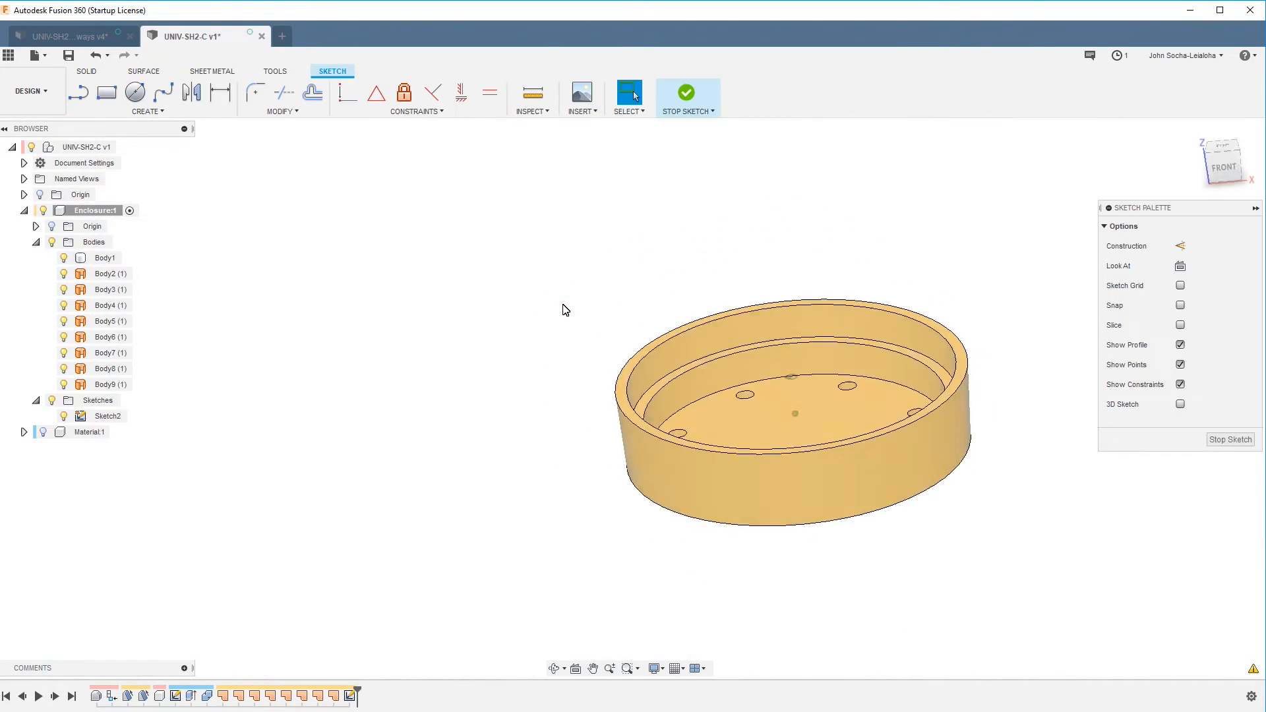
key("p")
left_click(610, 398)
left_click(610, 401)
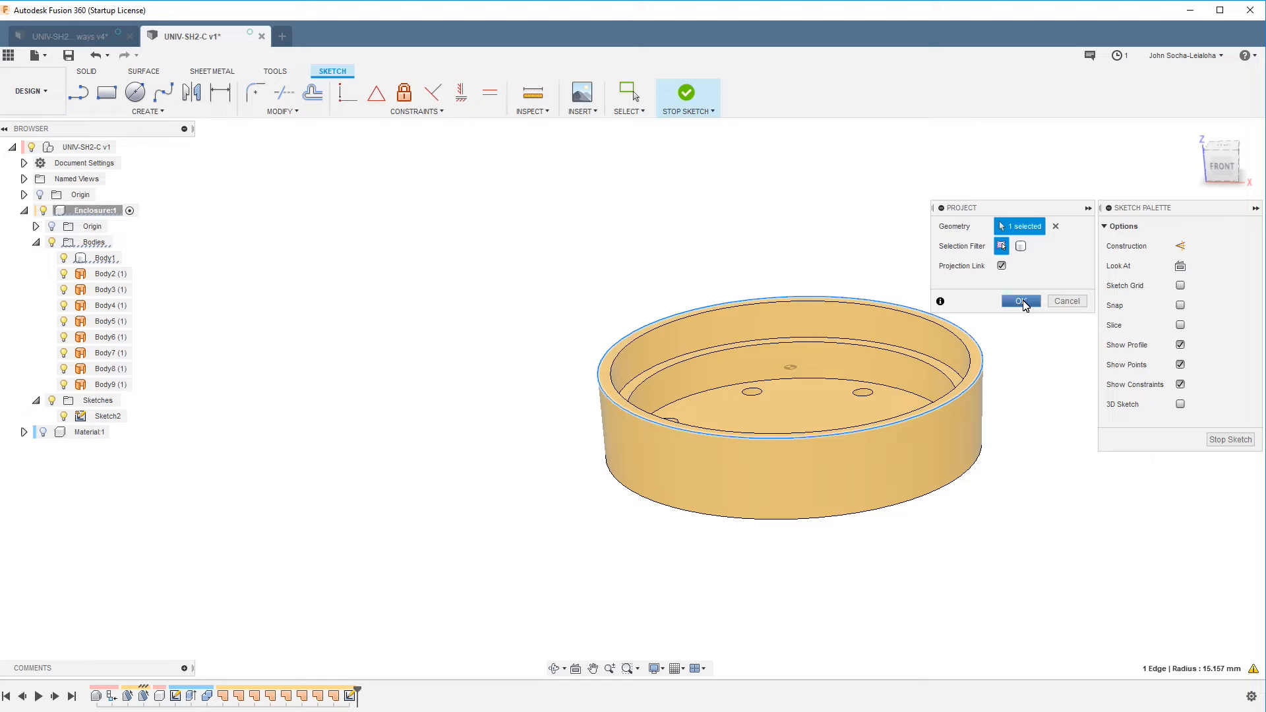
left_click(1022, 301)
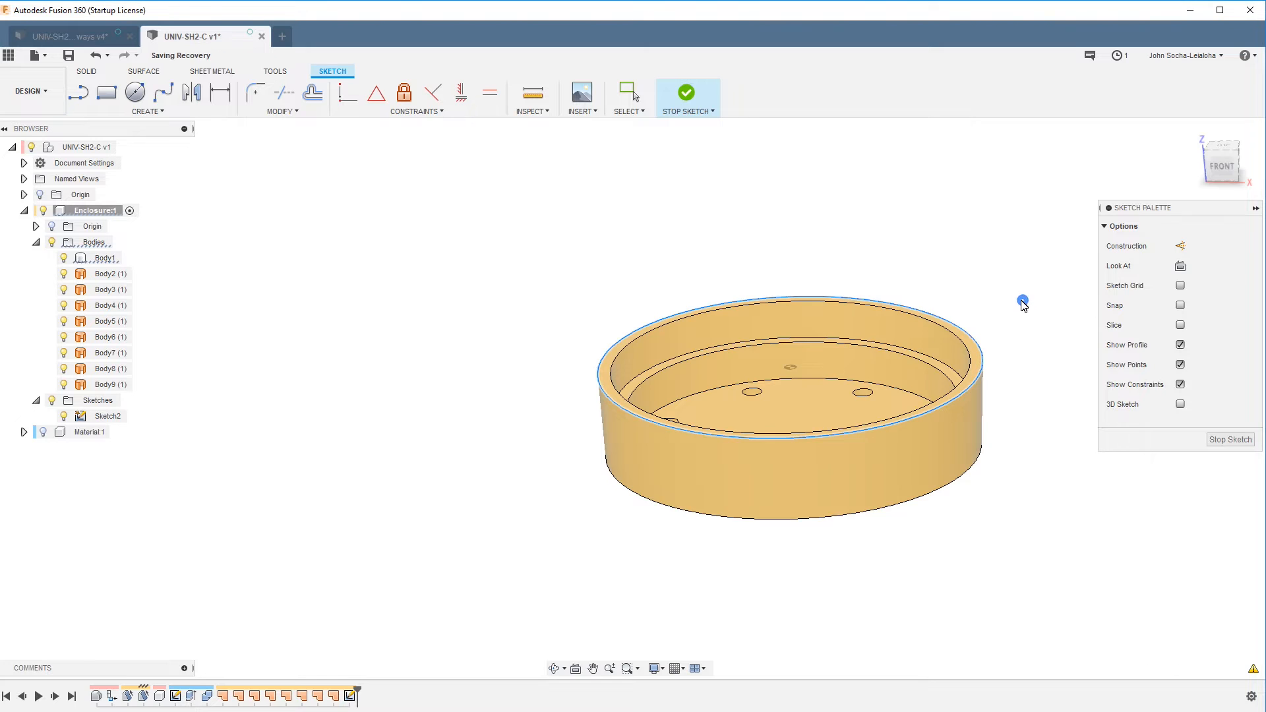
Sketch a center rectangle about 59 mm tall around the enclosure, centered on the projected circle's center point
left_click(1222, 153)
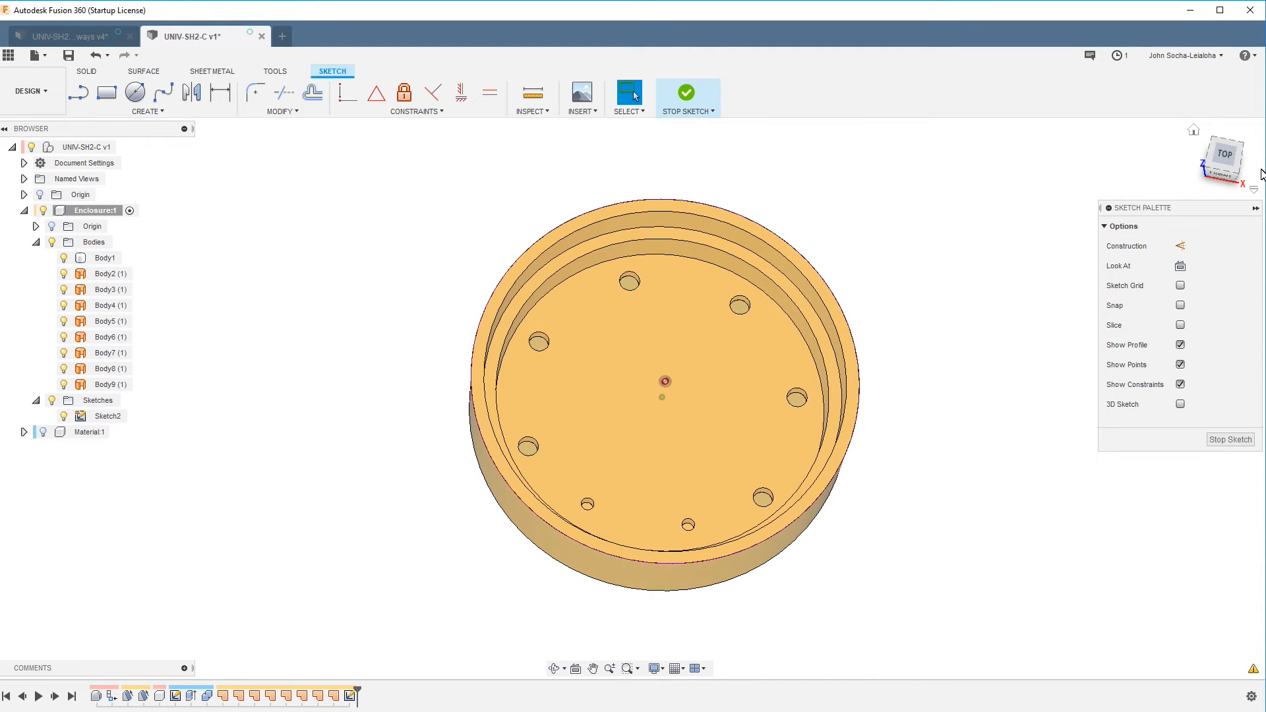
left_click(1222, 153)
scroll(495, 304, "down", 4)
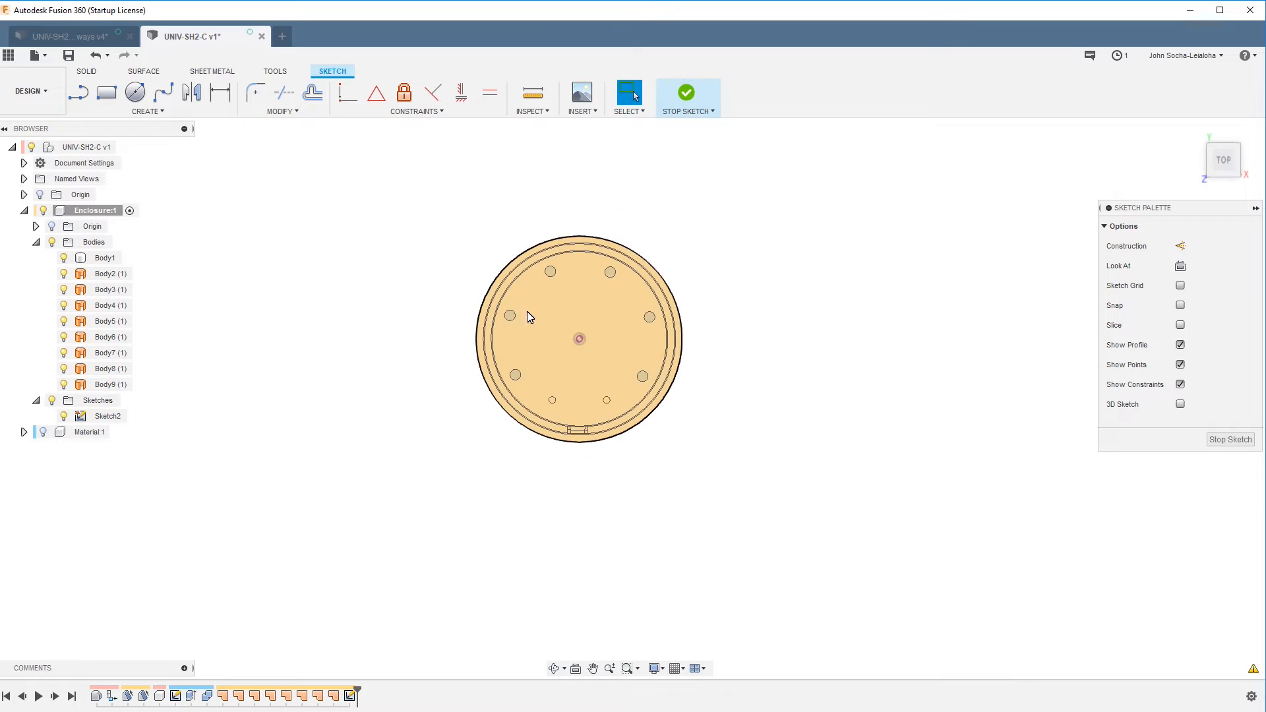
left_click(131, 111)
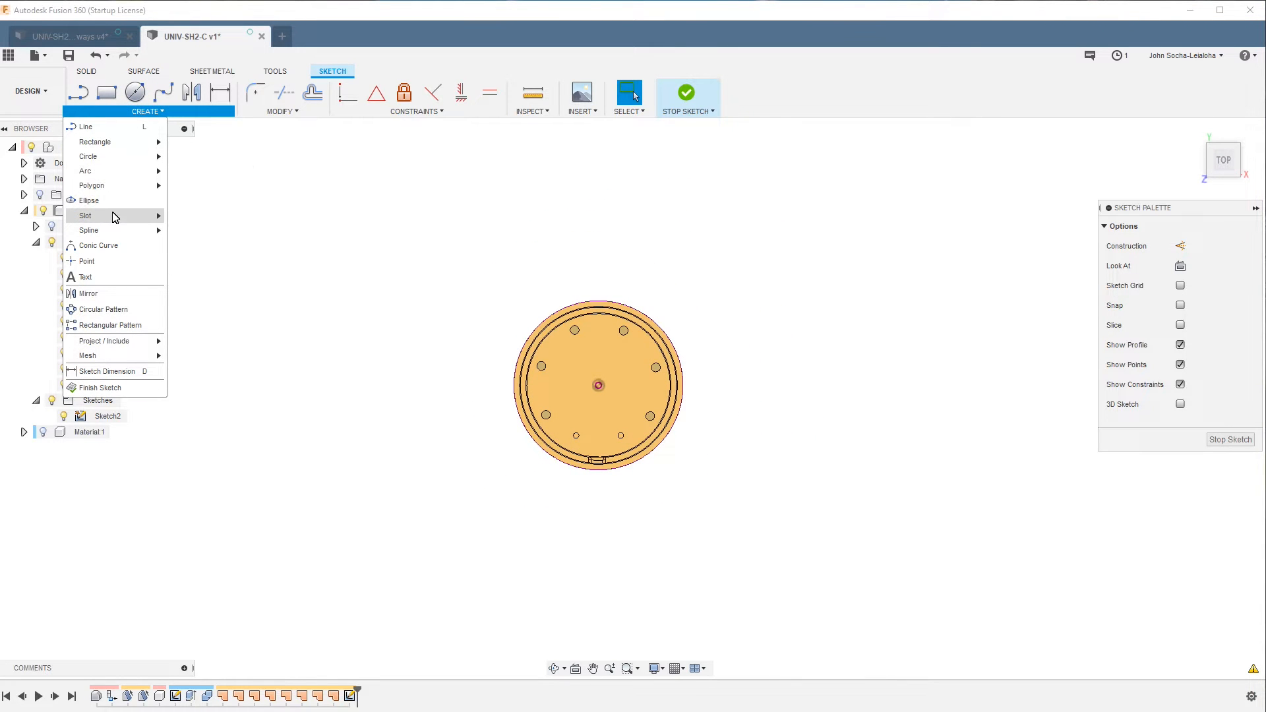
mouse_move(155, 142)
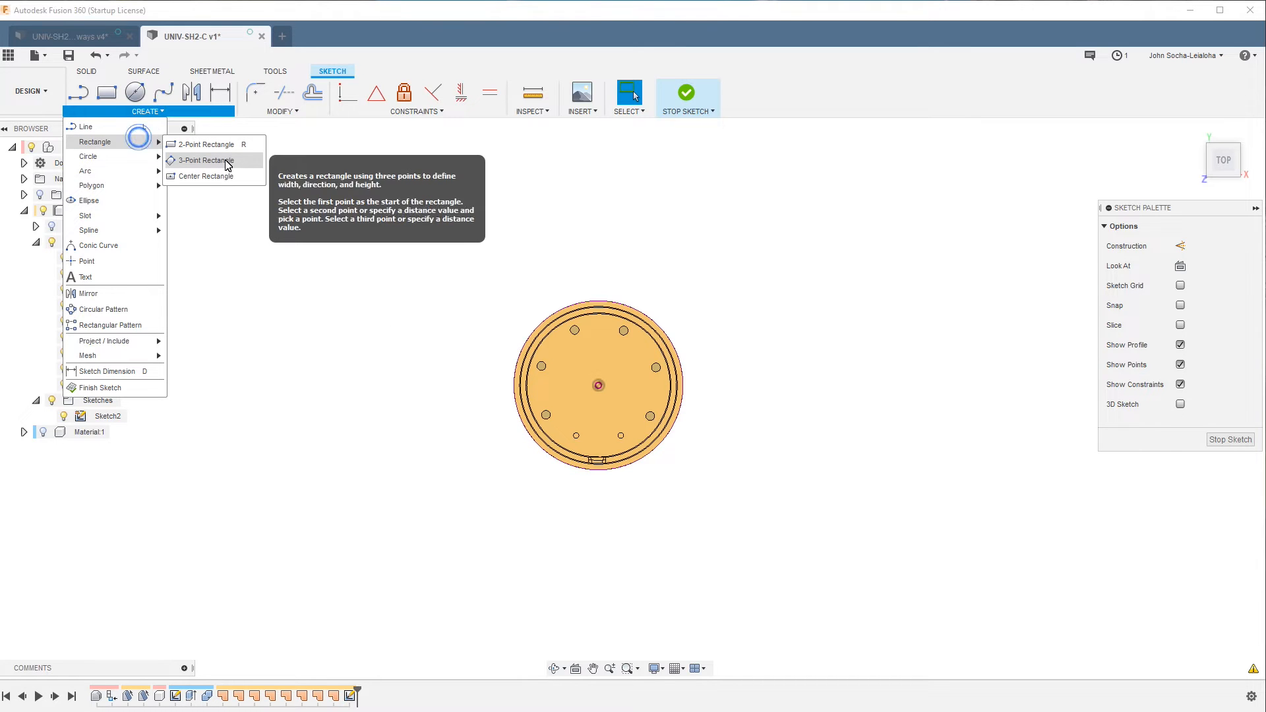
left_click(221, 177)
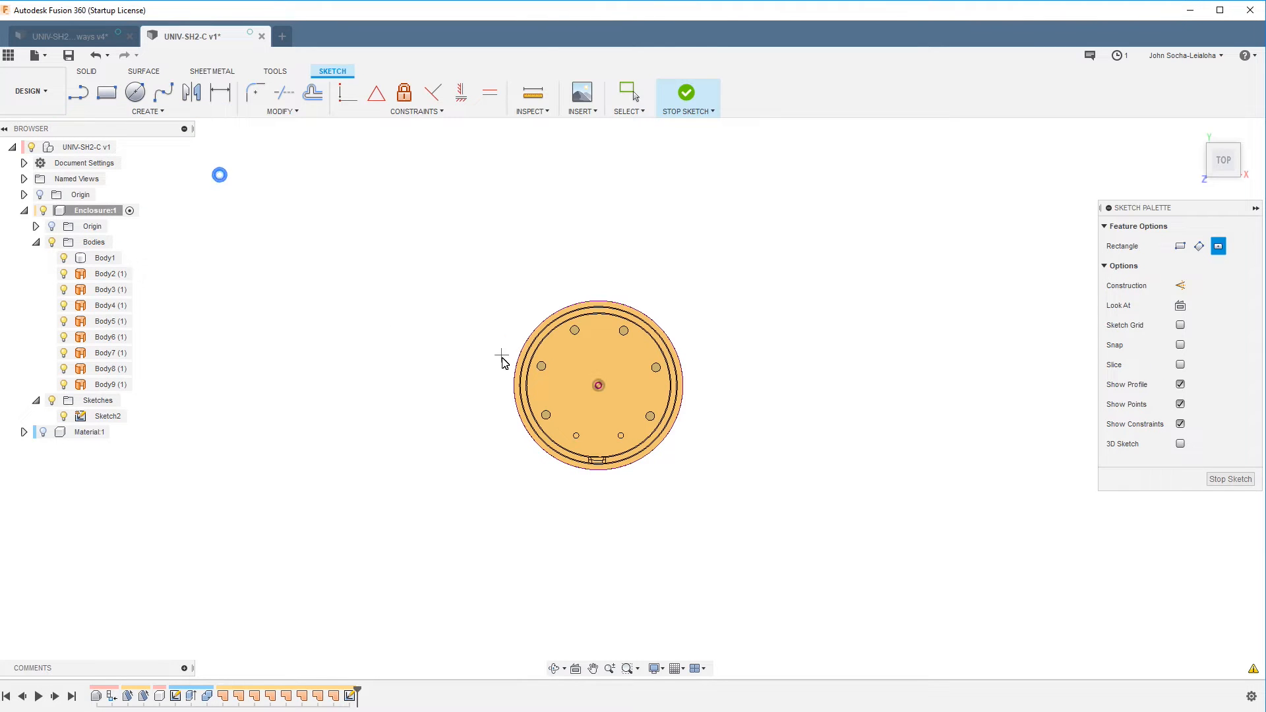
left_click(598, 386)
left_click(780, 224)
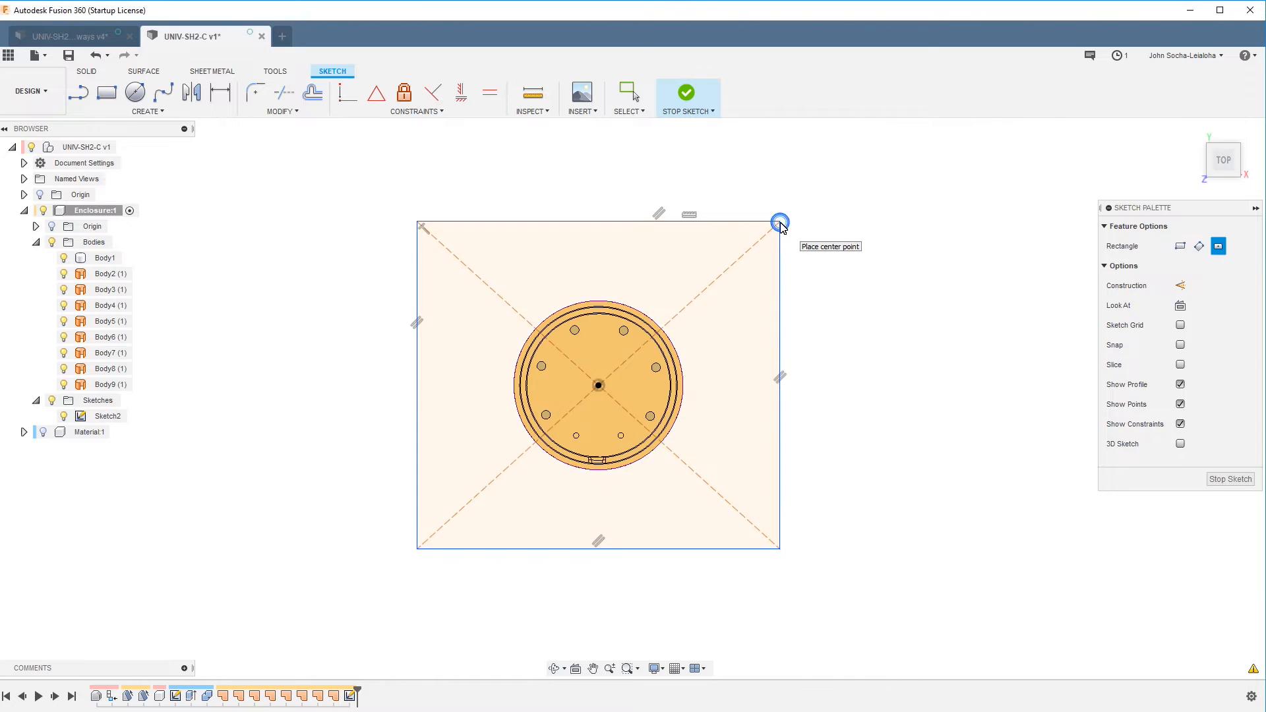
Make the rectangle's adjacent sides equal, dimension one side to 4in, and finish the sketch
left_click(490, 93)
left_click(416, 280)
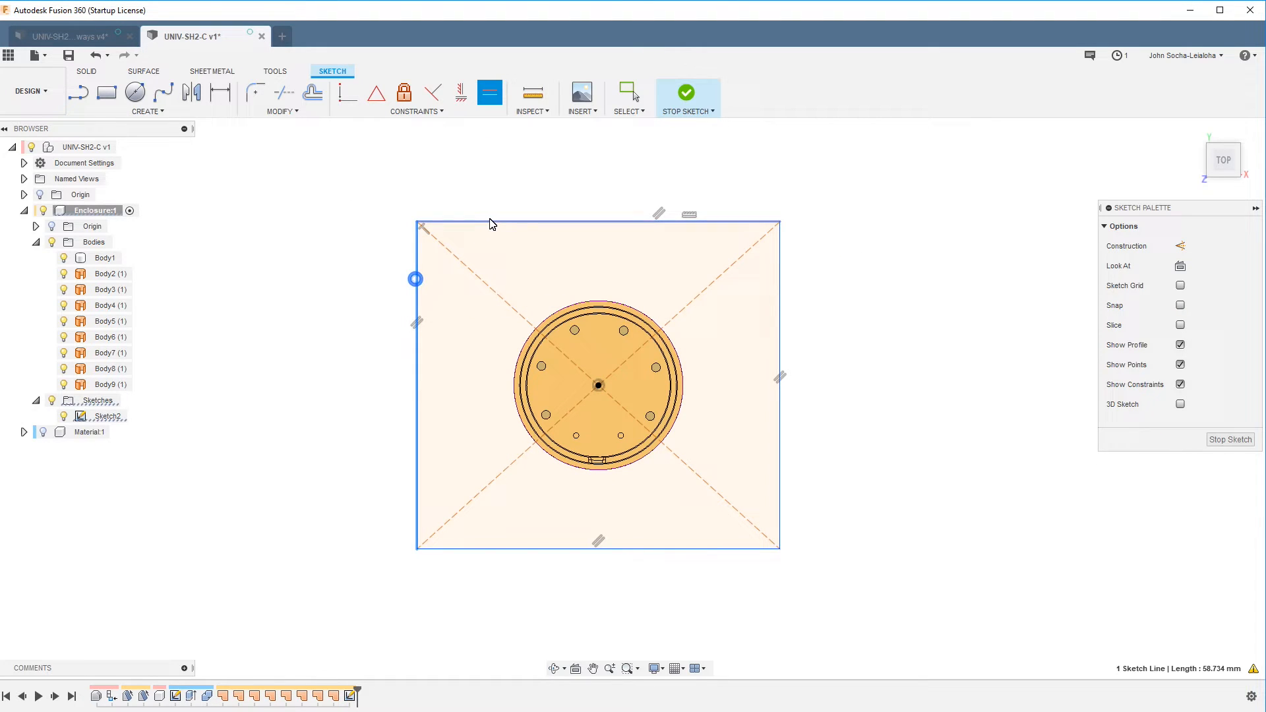
left_click(490, 223)
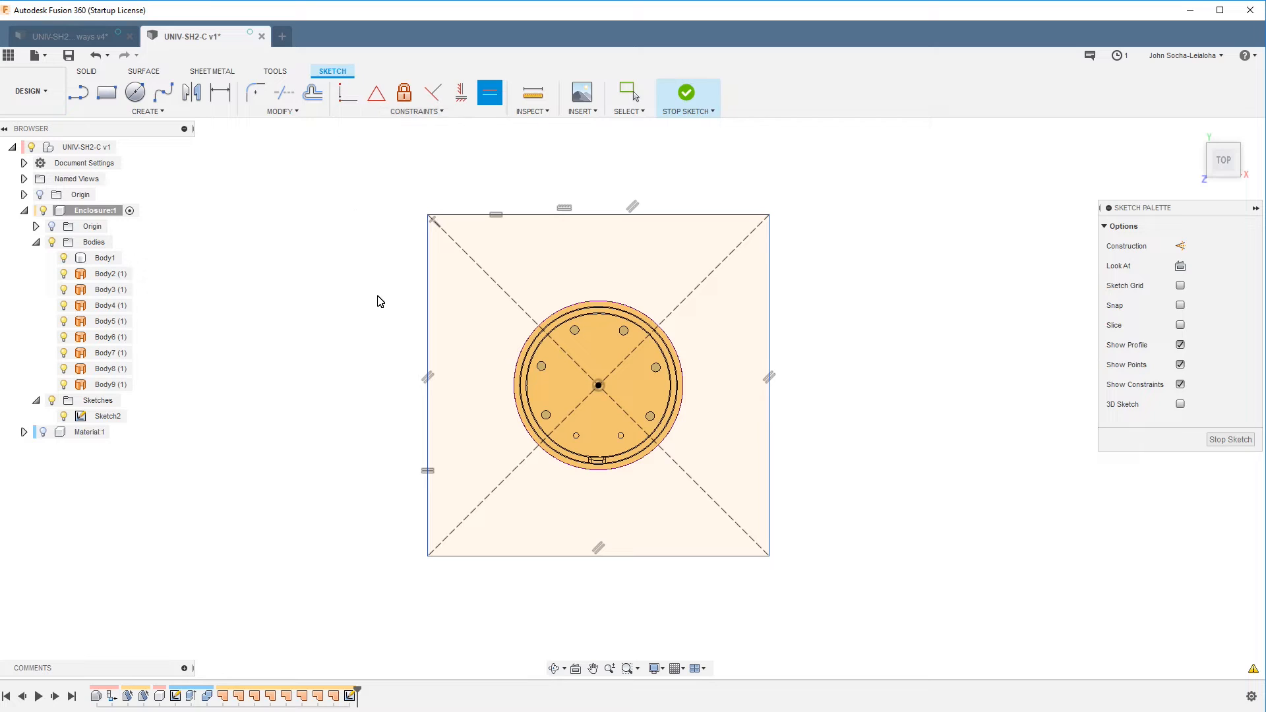
key("d")
left_click(429, 330)
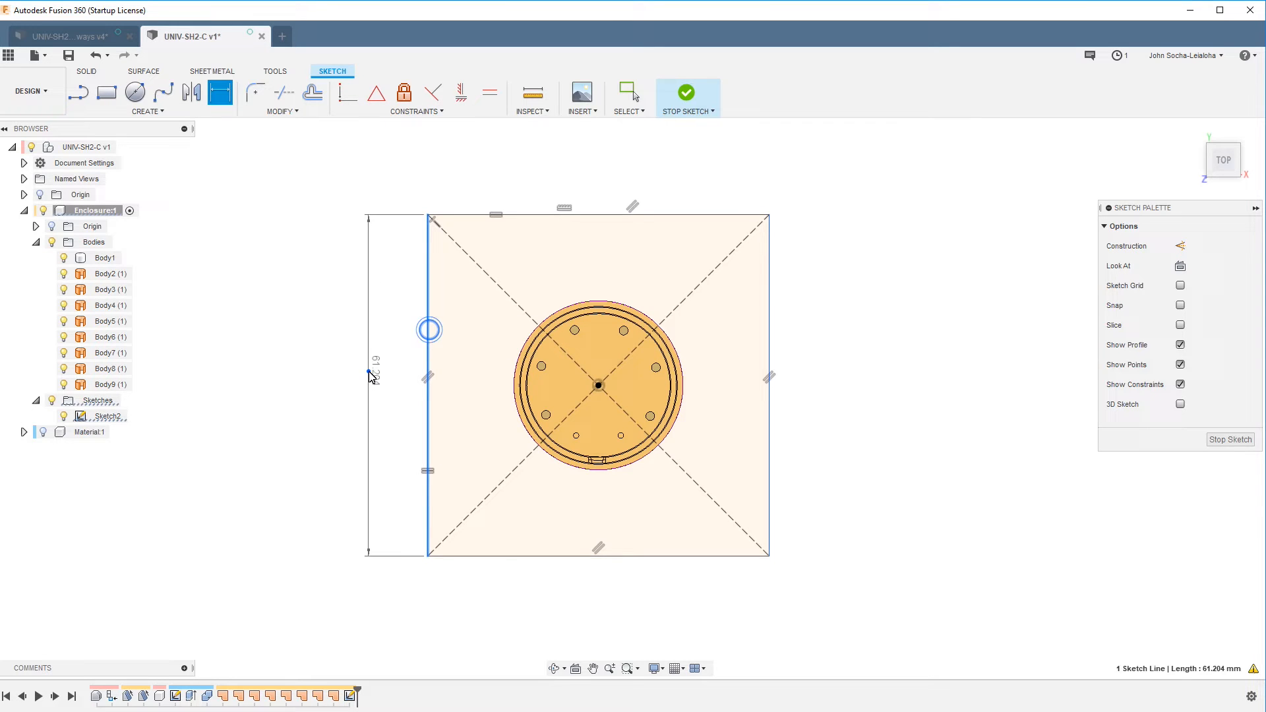
left_click(371, 376)
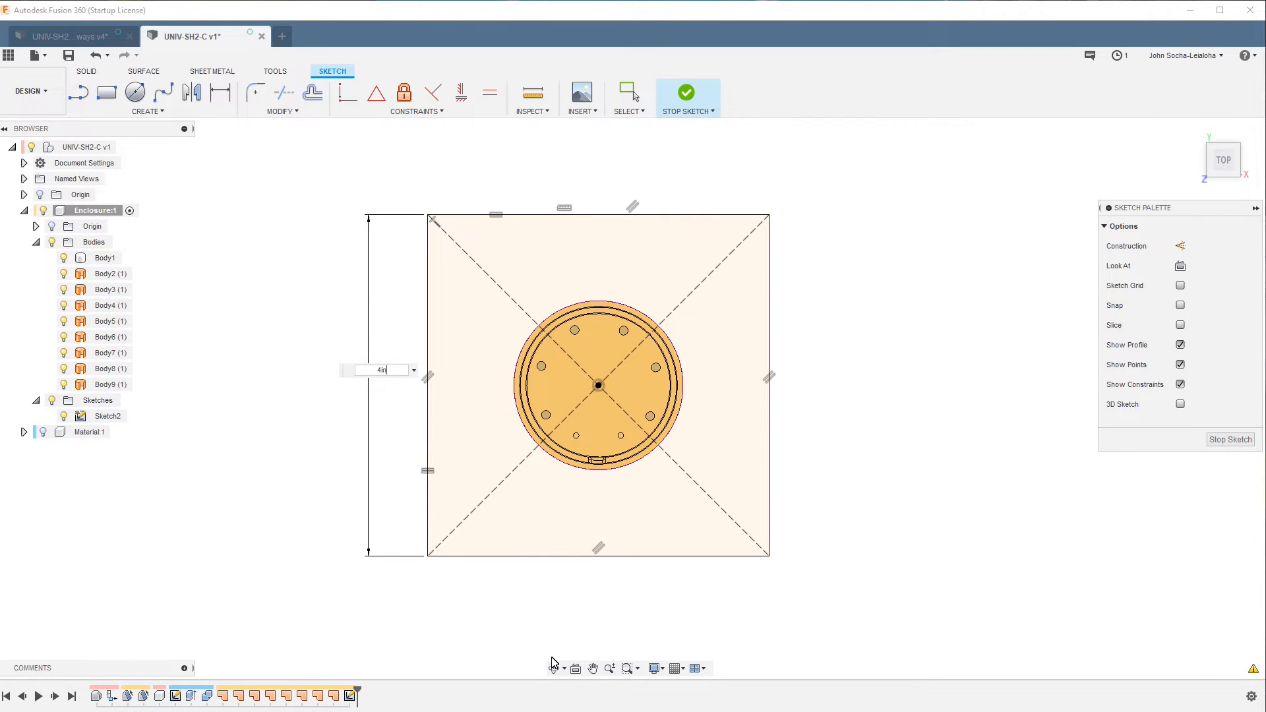
key("Return")
left_click(1230, 439)
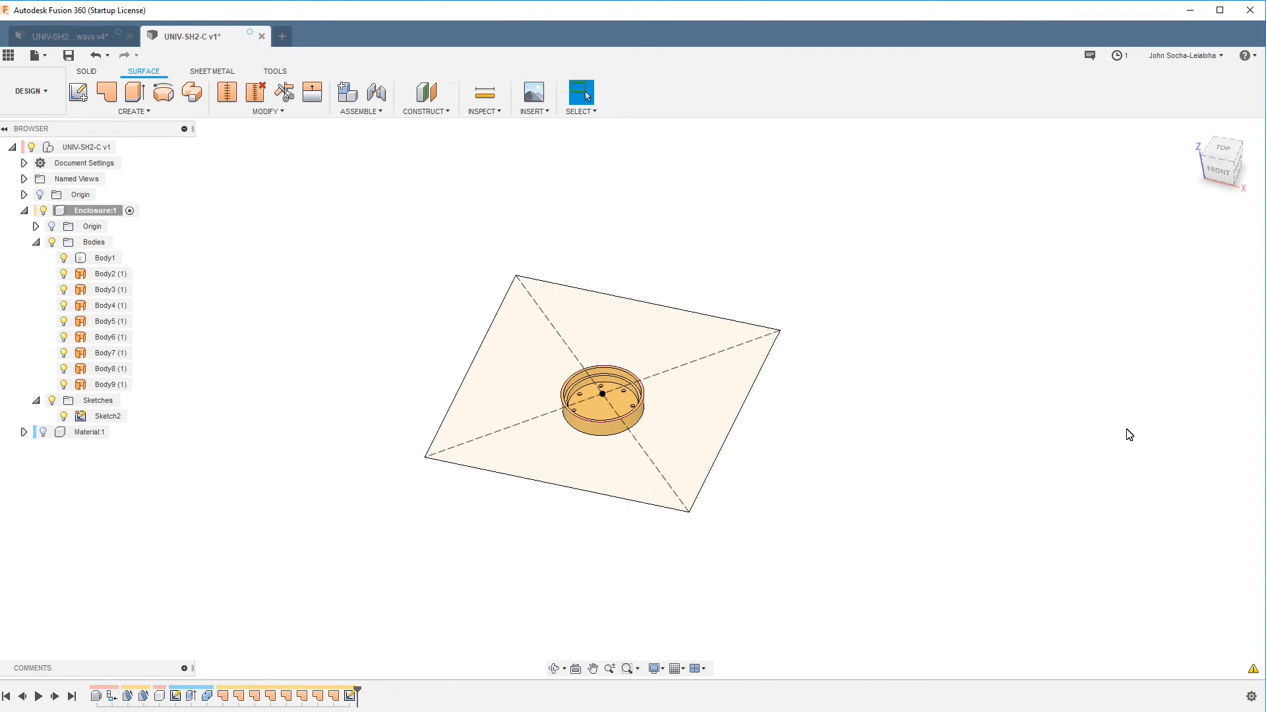
Patch the sketch area between the square and the enclosure's rim circle as a new surface body
left_click(106, 94)
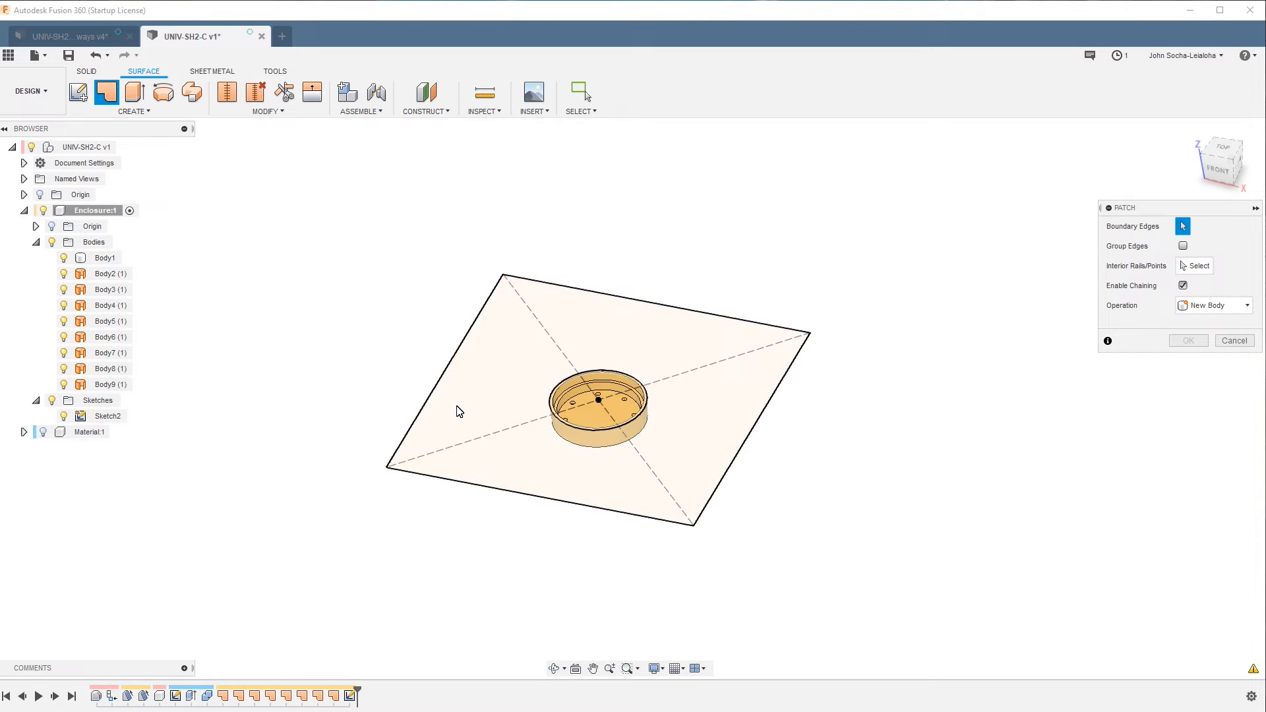
left_click(456, 406)
left_click(1188, 400)
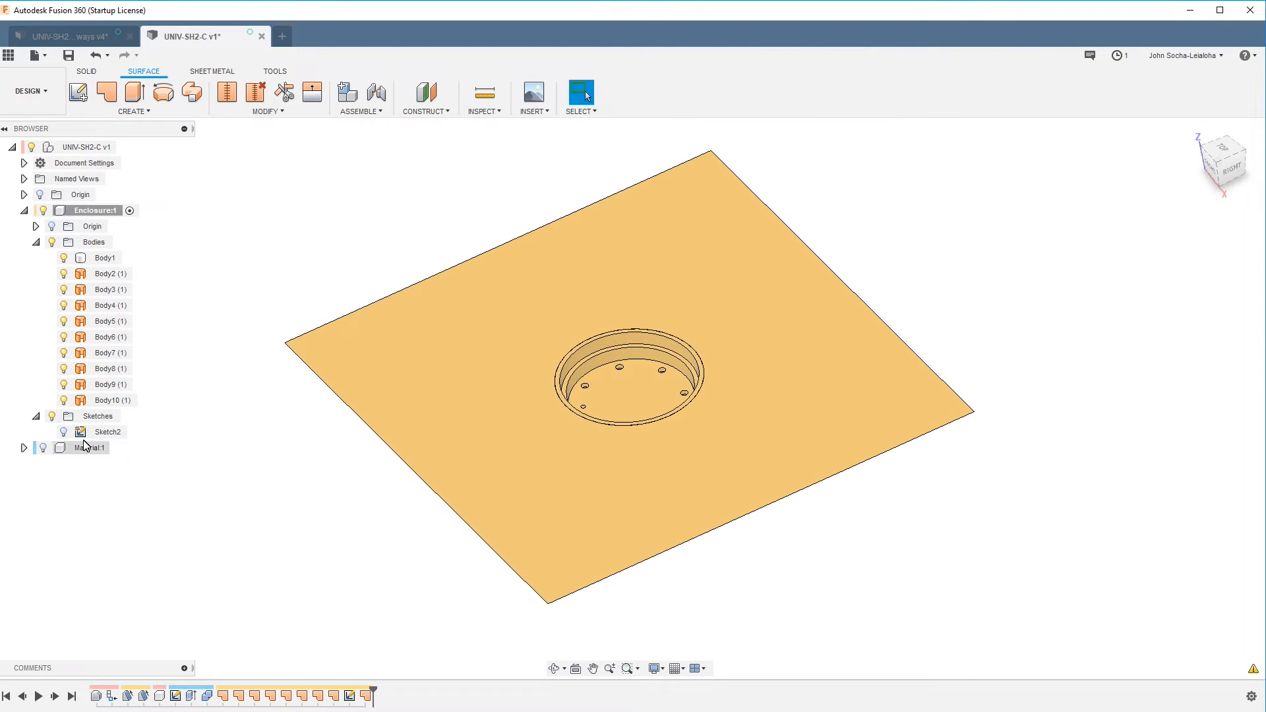
Show Material, activate the top-level assembly, and start a Boundary Fill with the nine patch surfaces and Material's block body as tools
left_click(43, 449)
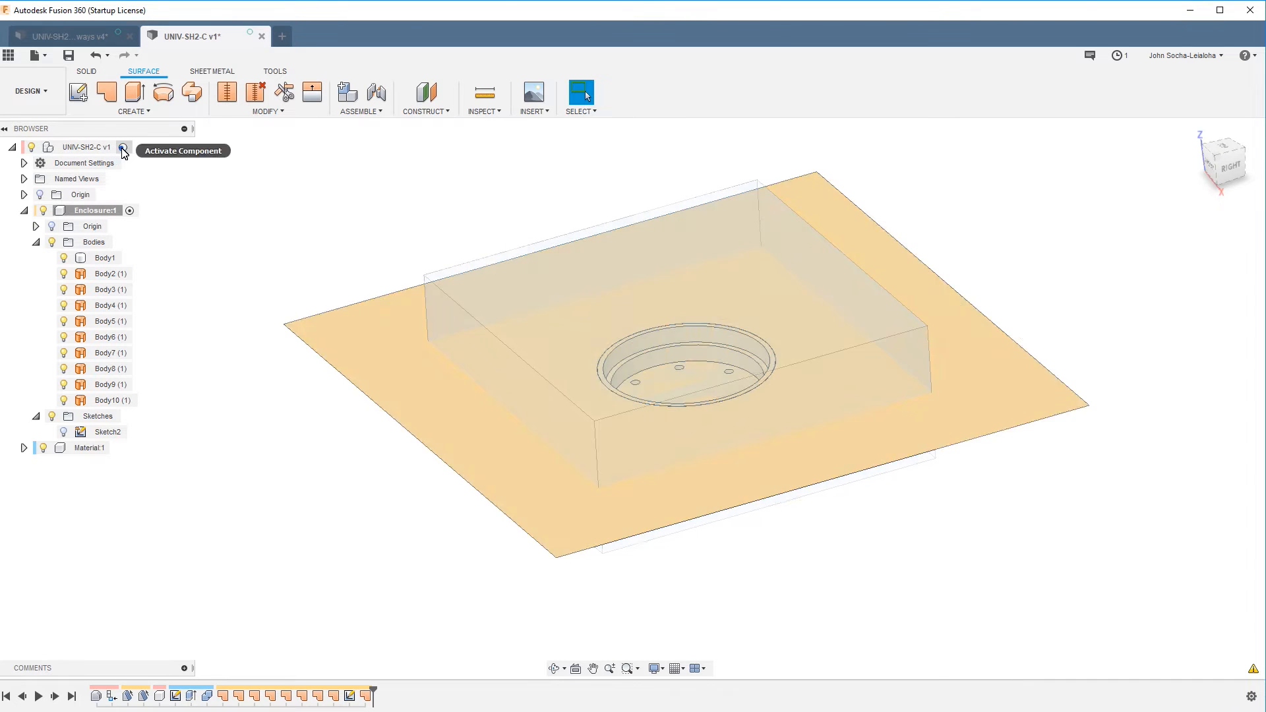
left_click(125, 147)
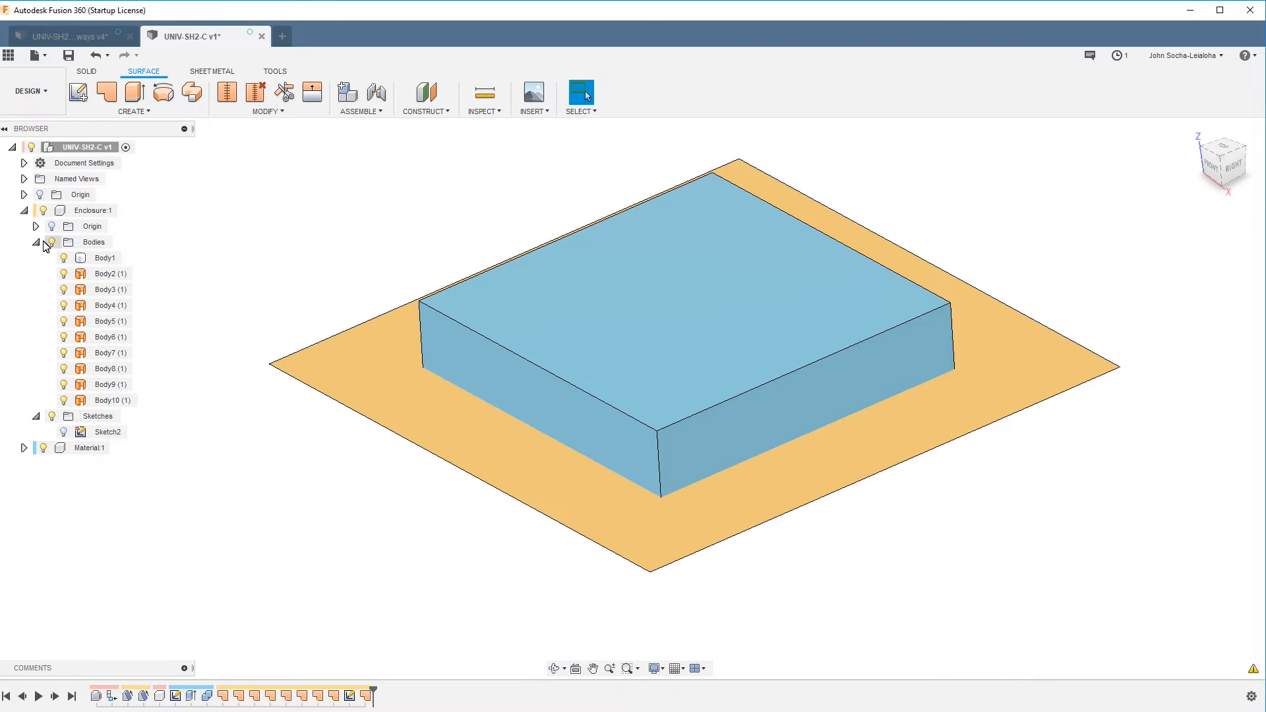
left_click(134, 112)
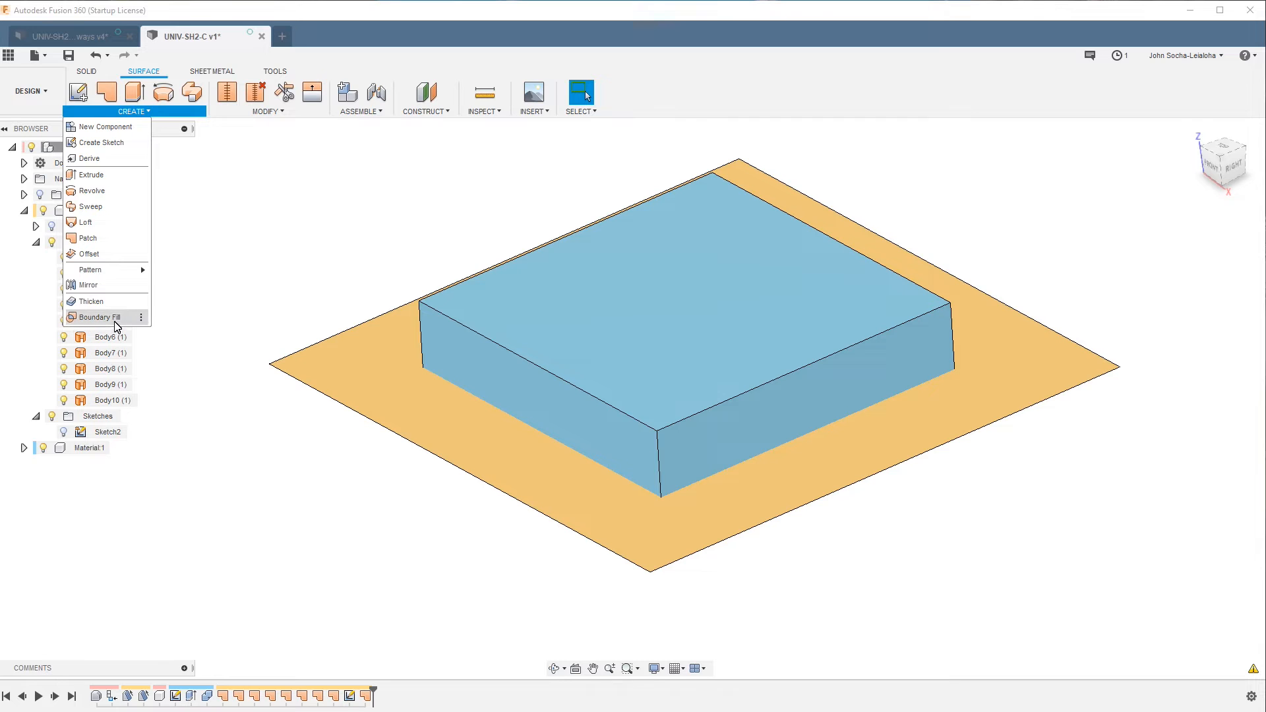
left_click(98, 317)
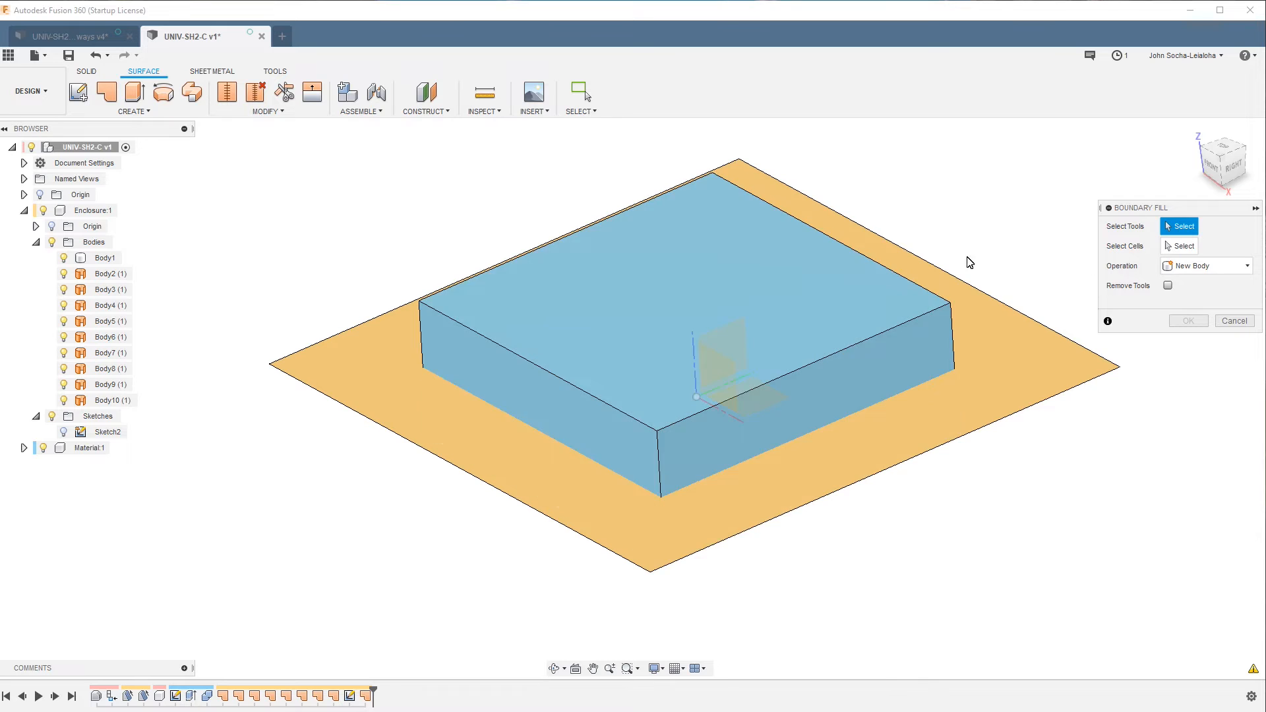
left_click(124, 274)
left_click(124, 401, "shift")
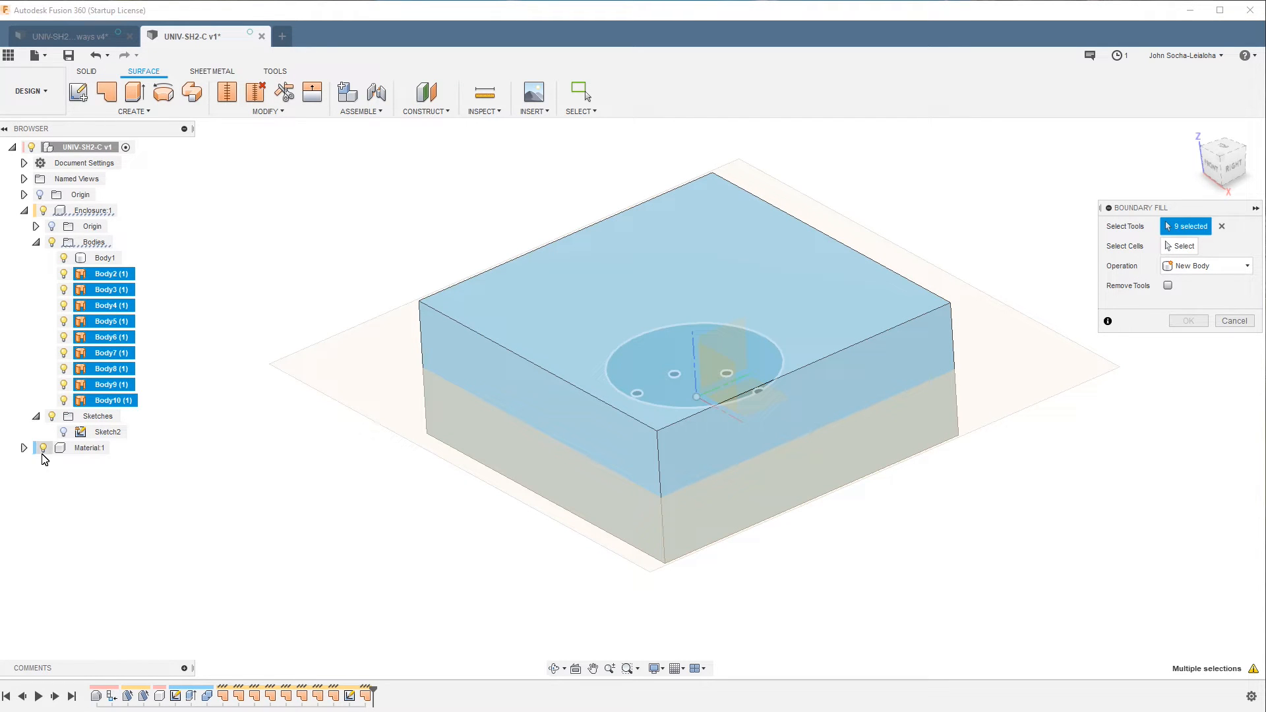
left_click(24, 448)
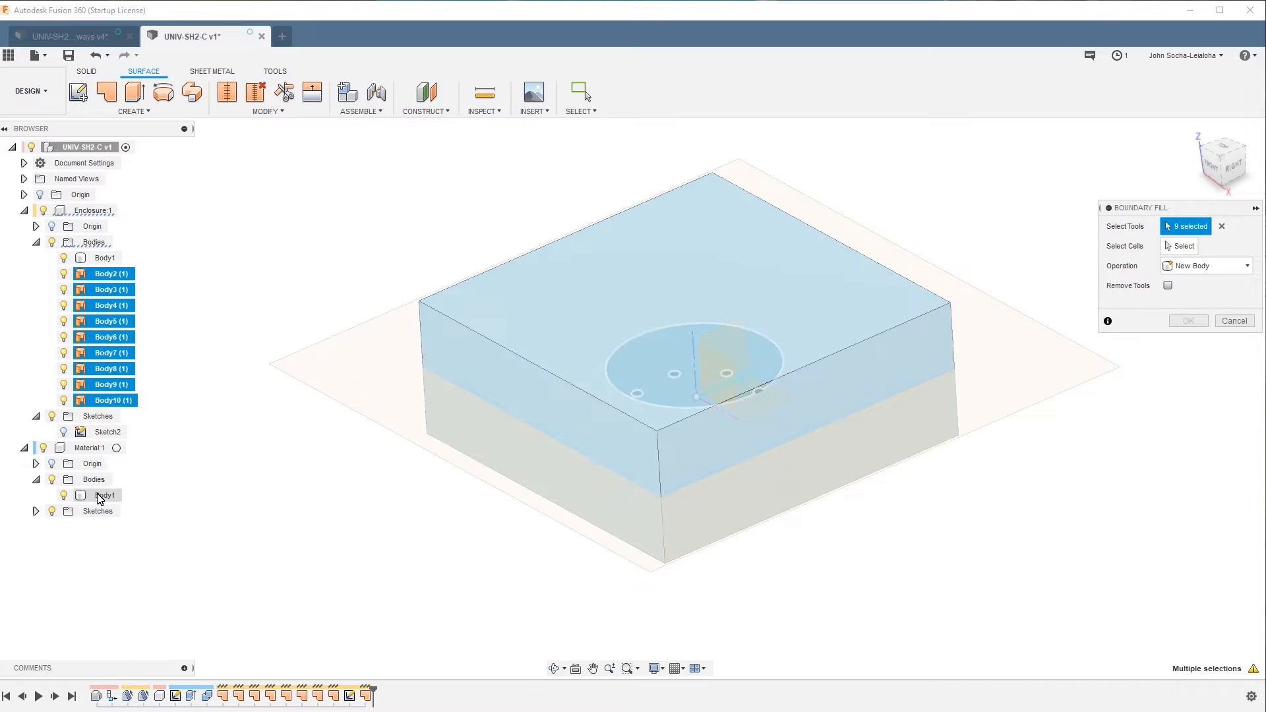
left_click(99, 496)
Examine the cells that the Boundary Fill offers in and around the enclosure cavity
middle_click_drag(873, 565, 779, 513, "shift")
scroll(747, 414, "up", 5)
scroll(779, 513, "down", 3)
scroll(780, 518, "up", 4)
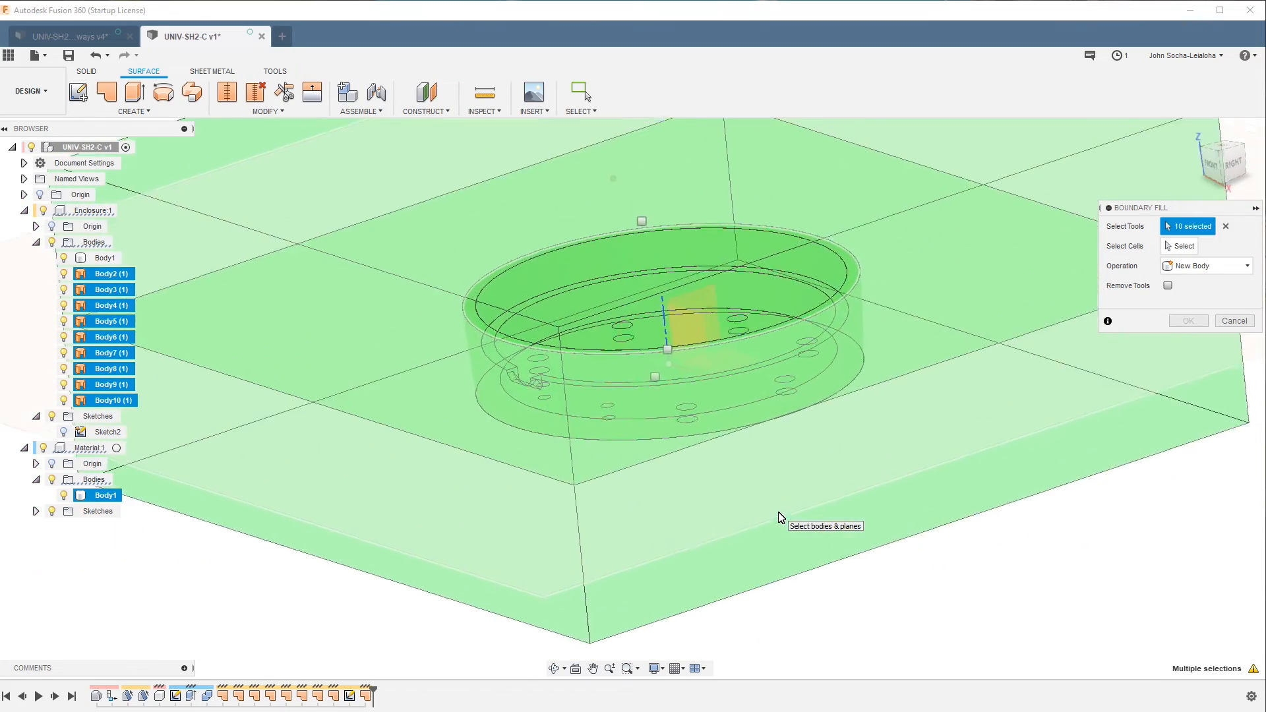
scroll(718, 489, "down", 3)
scroll(718, 489, "up", 1)
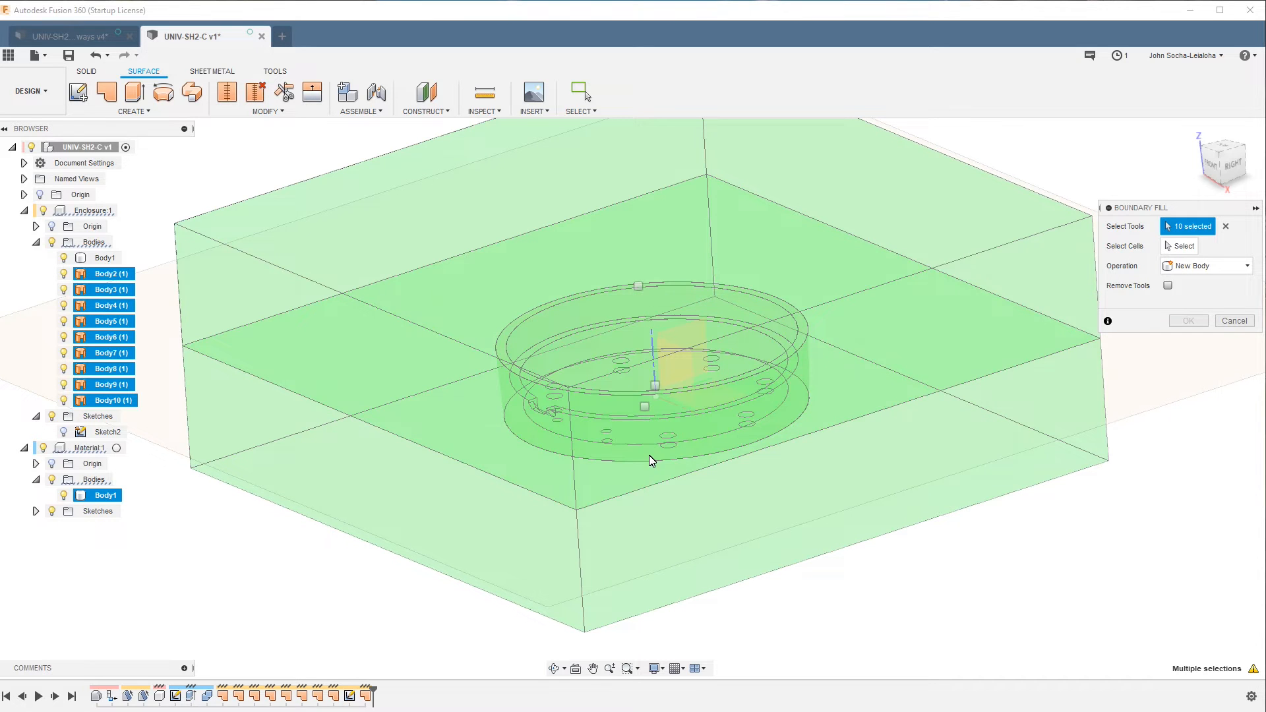
scroll(666, 412, "up", 2)
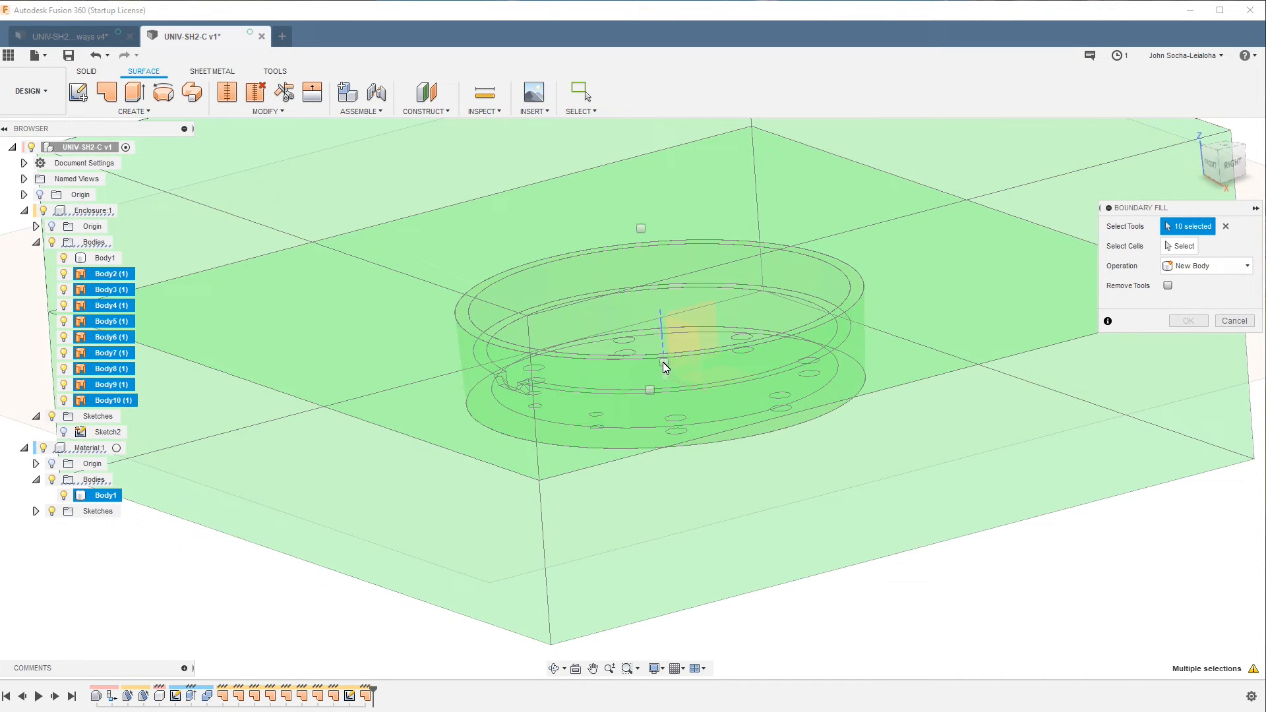
scroll(896, 426, "down", 5)
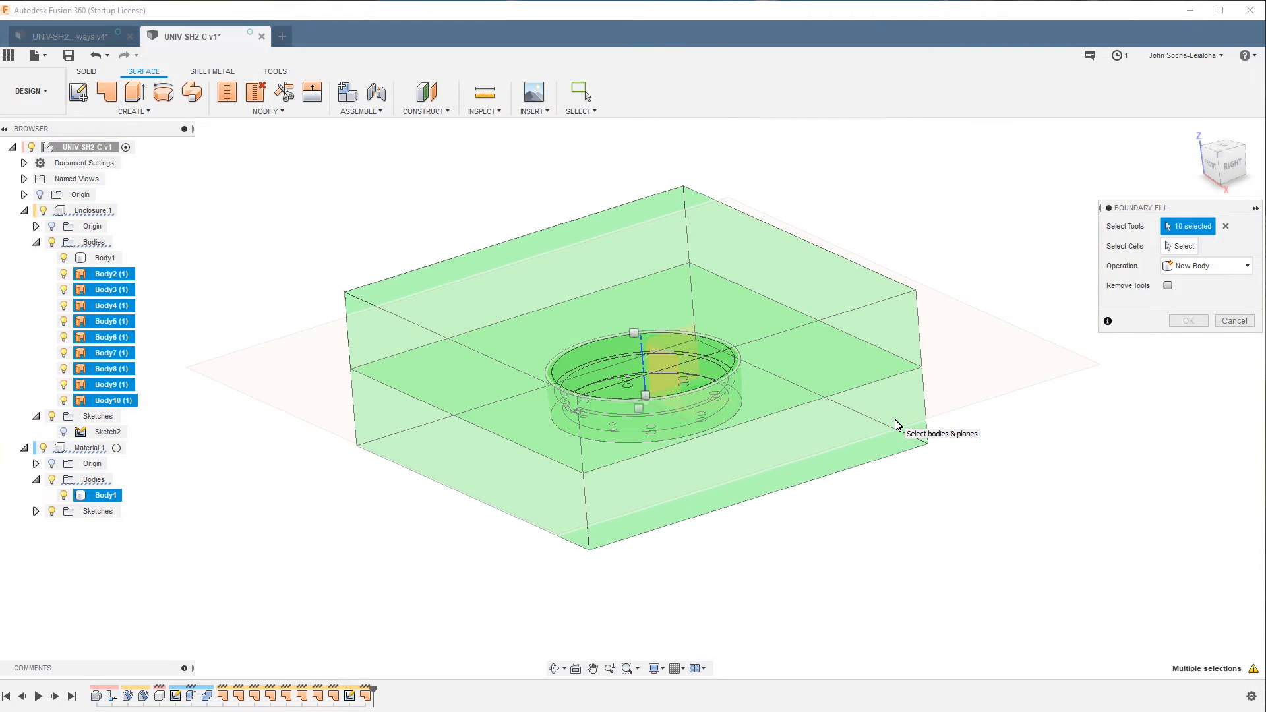
Set the Boundary Fill operation to New Component and try to pick the upper cell
left_click(1207, 266)
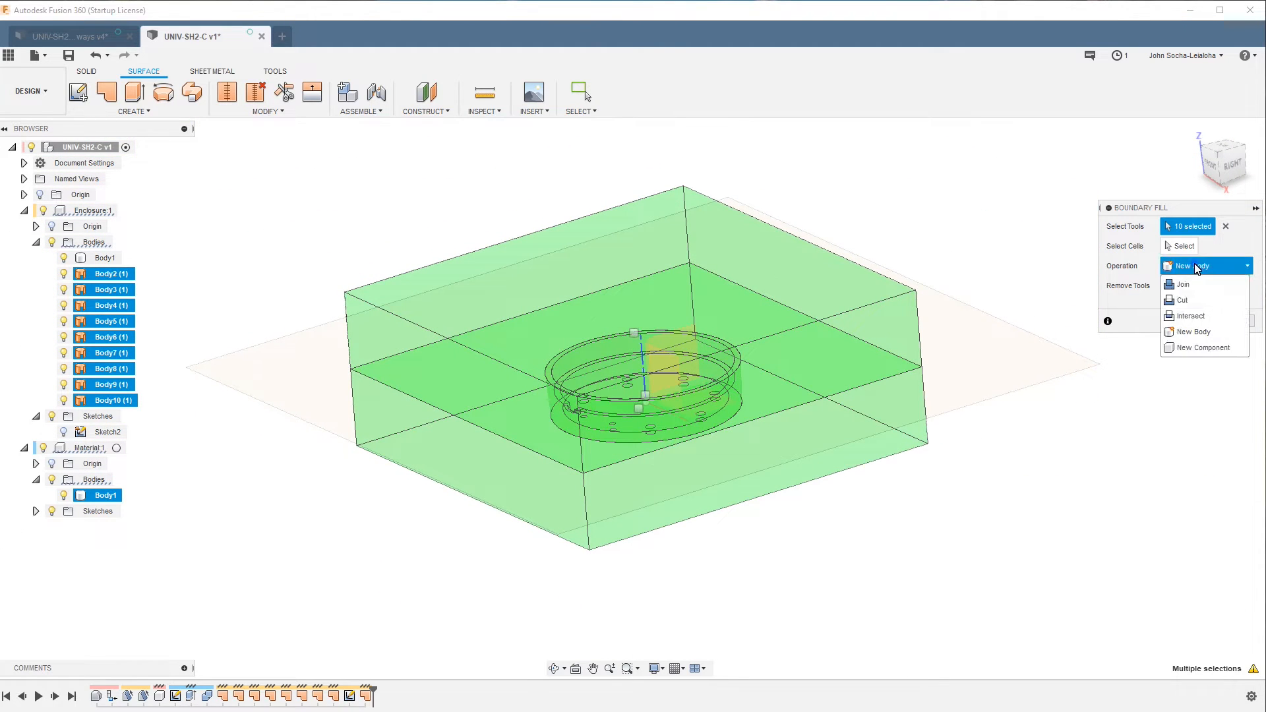
left_click(1201, 347)
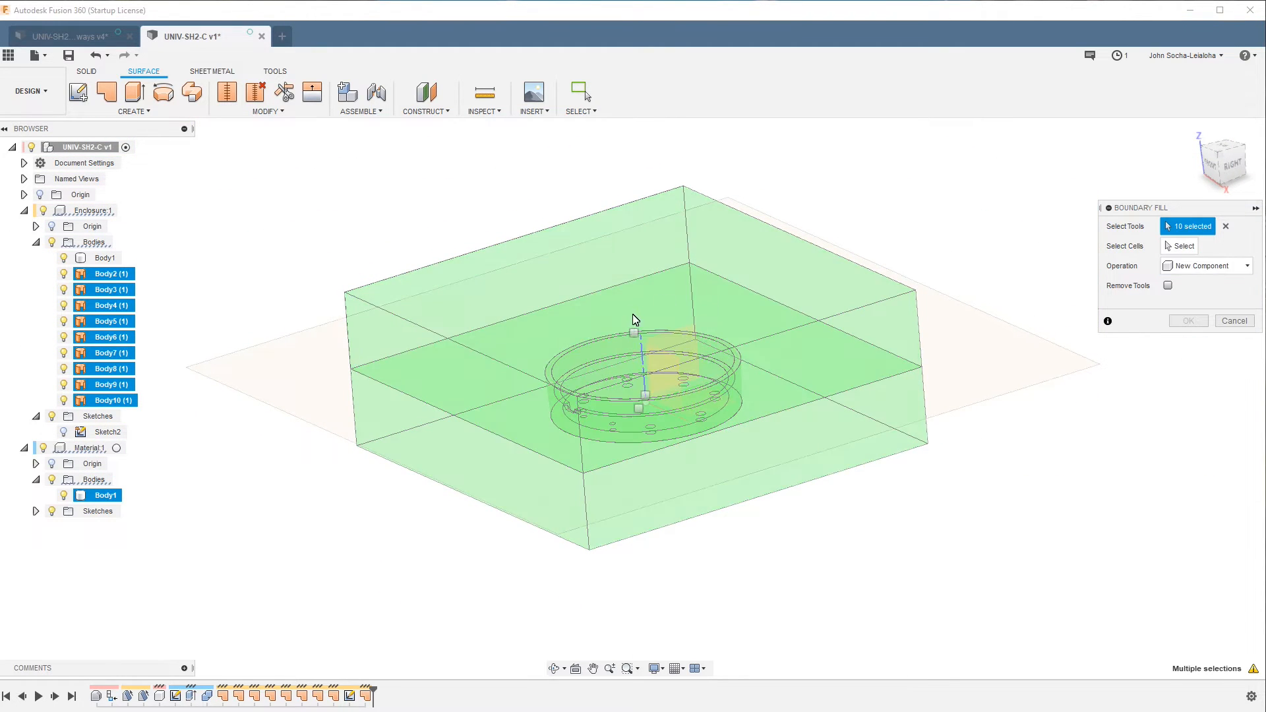
left_click(635, 340)
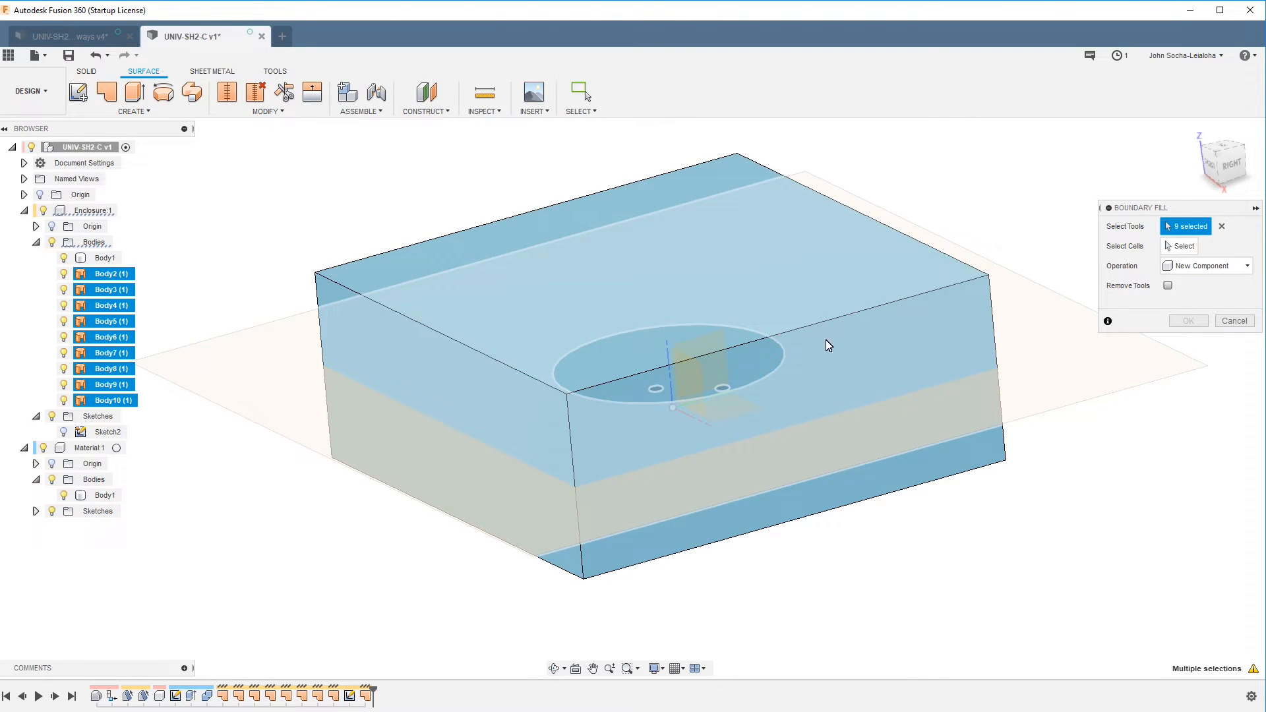
Reselect Body2 to Body10 and Material's block body as Boundary Fill tools, and fill the upper cell as a new component
left_click(1222, 226)
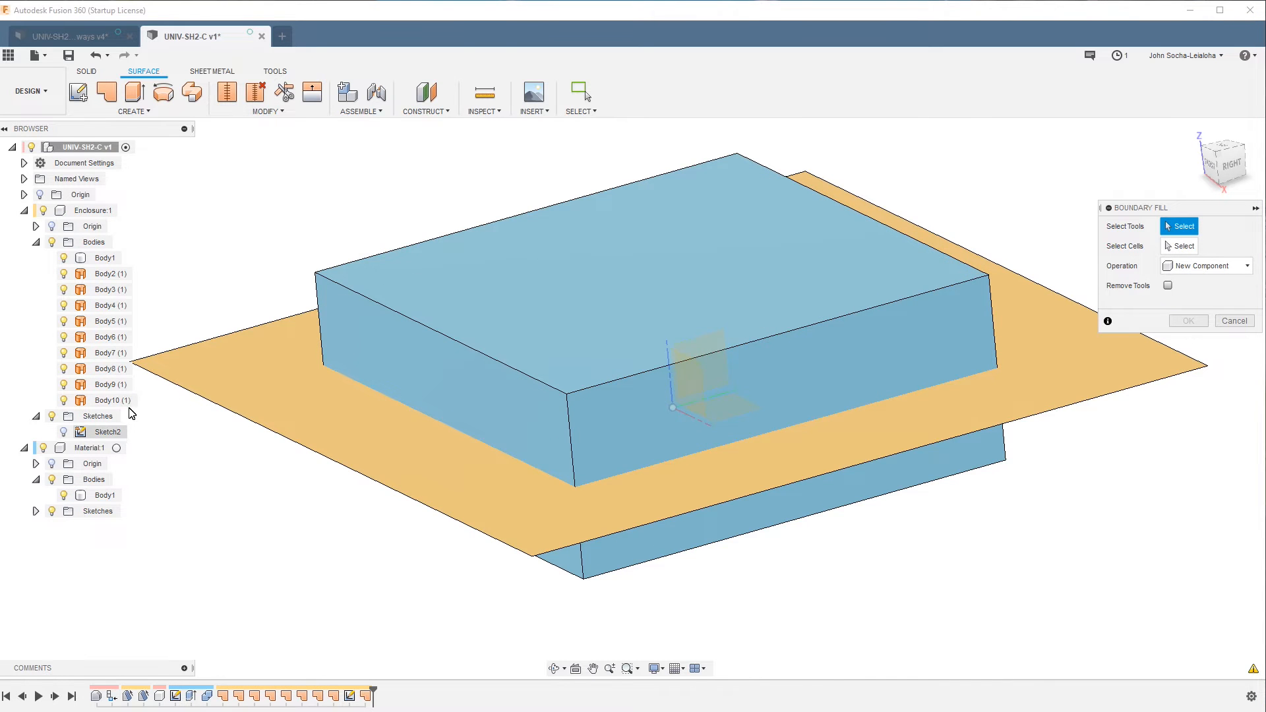
left_click(115, 278)
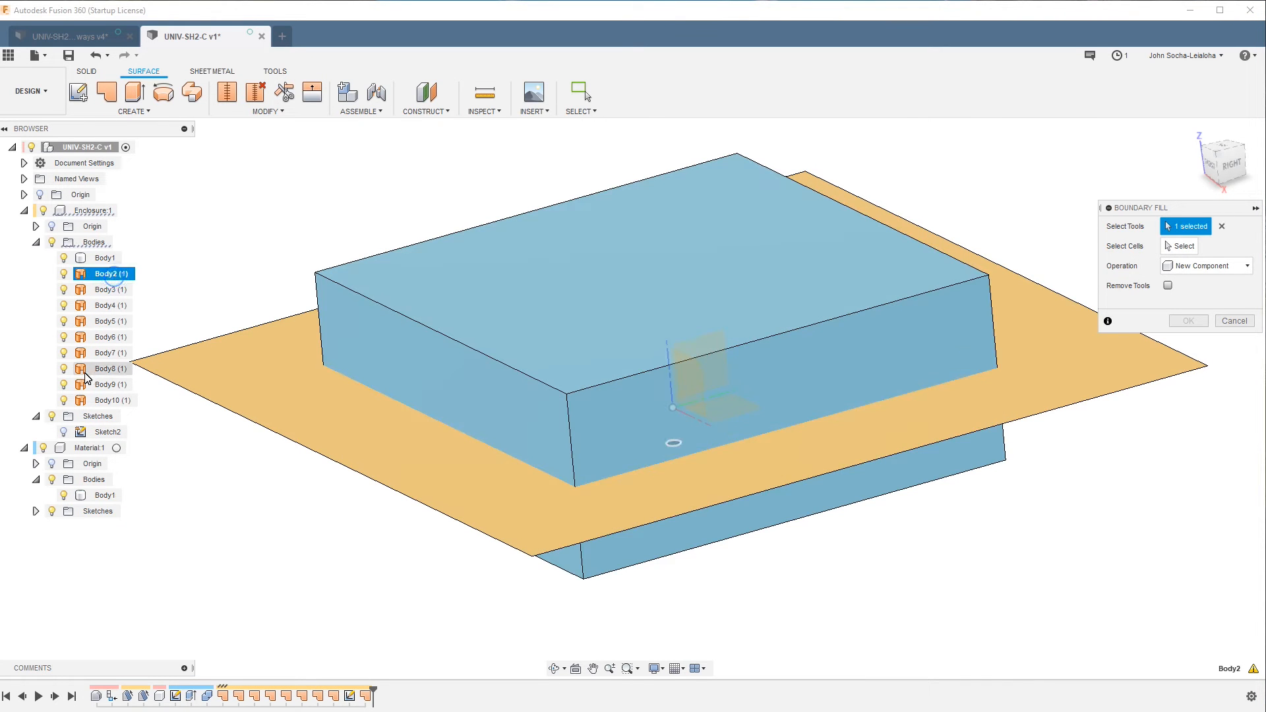
left_click(111, 399, "shift")
left_click(104, 495)
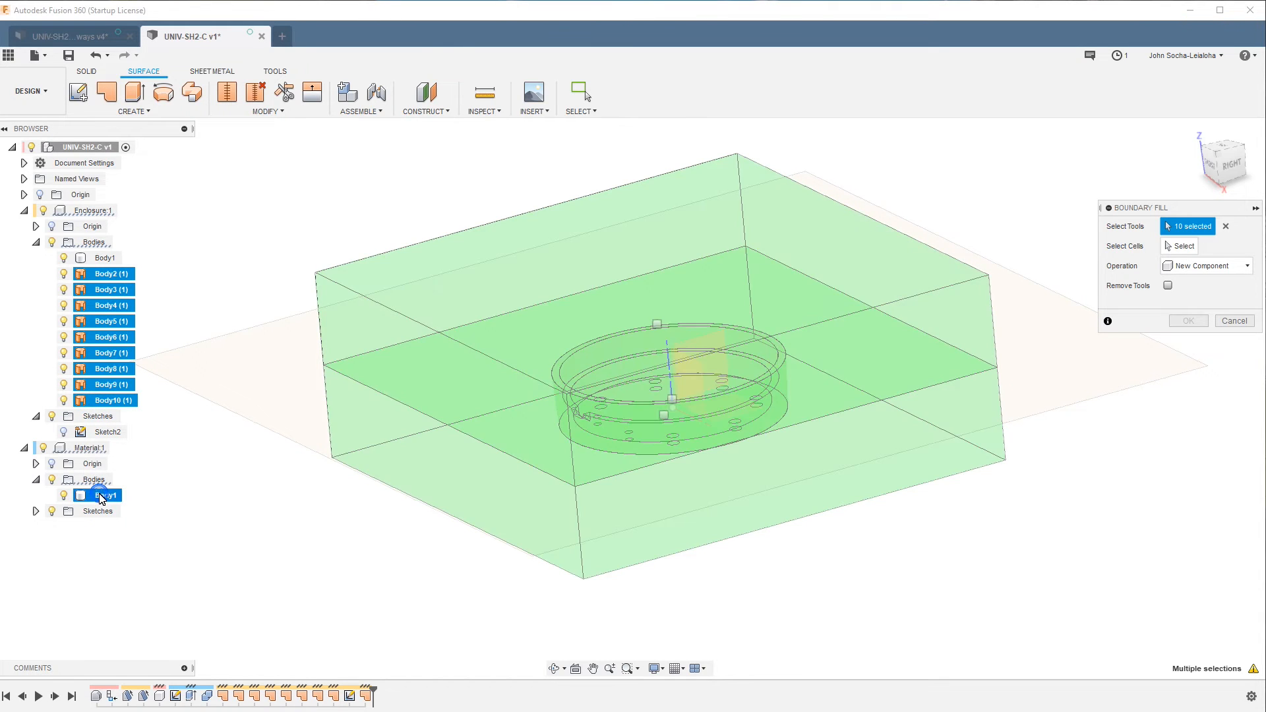
left_click(1180, 247)
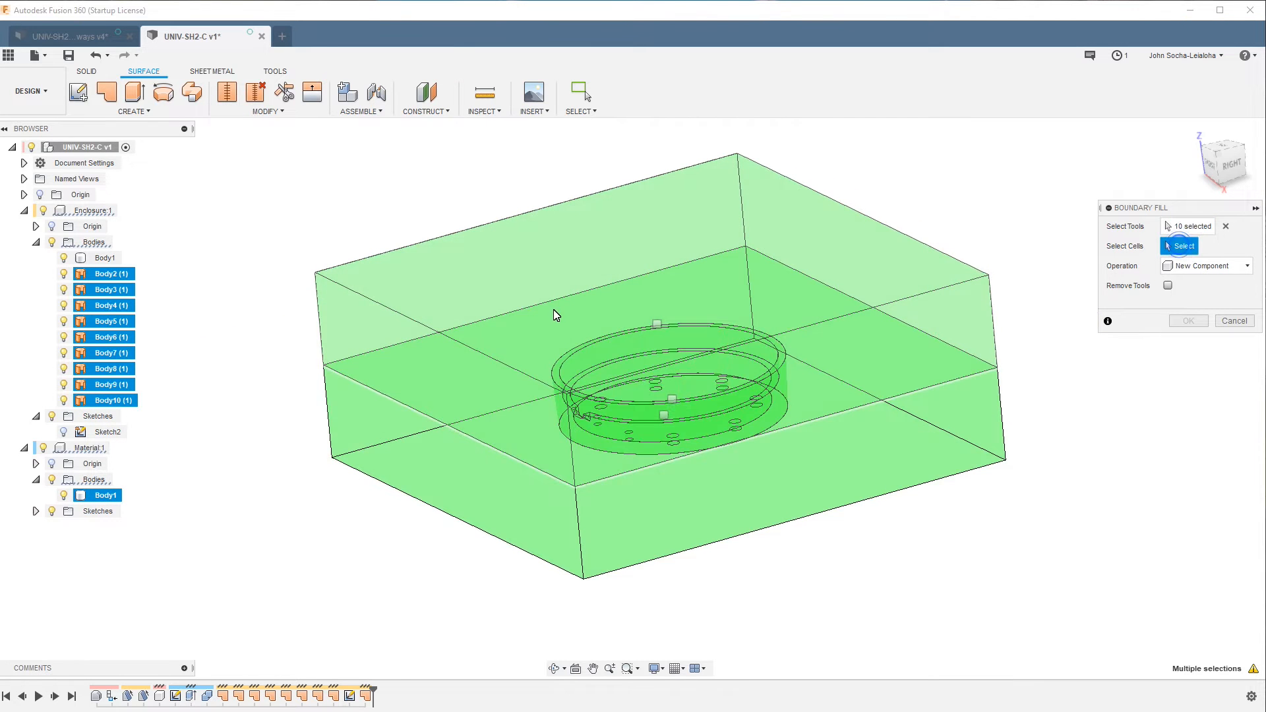
left_click(657, 325)
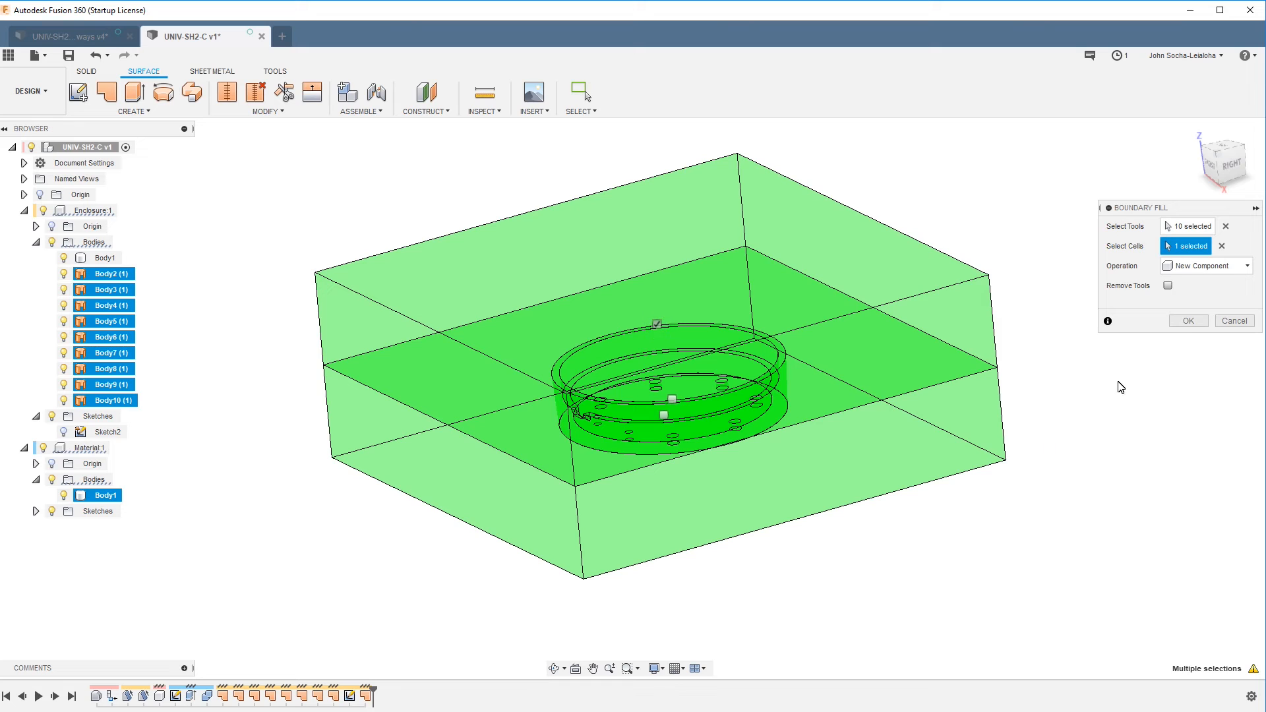
left_click(1189, 323)
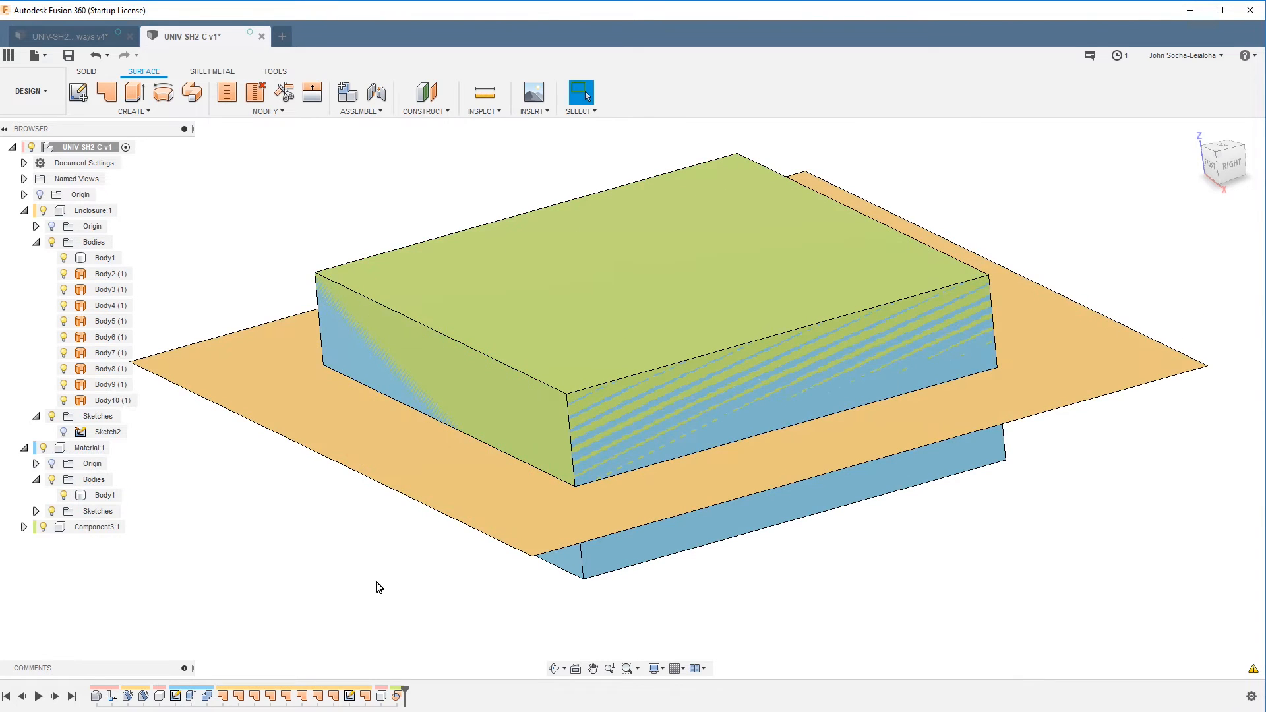
Hide Material and Enclosure and inspect the new upper mold component, including its protruding underside
left_click(43, 448)
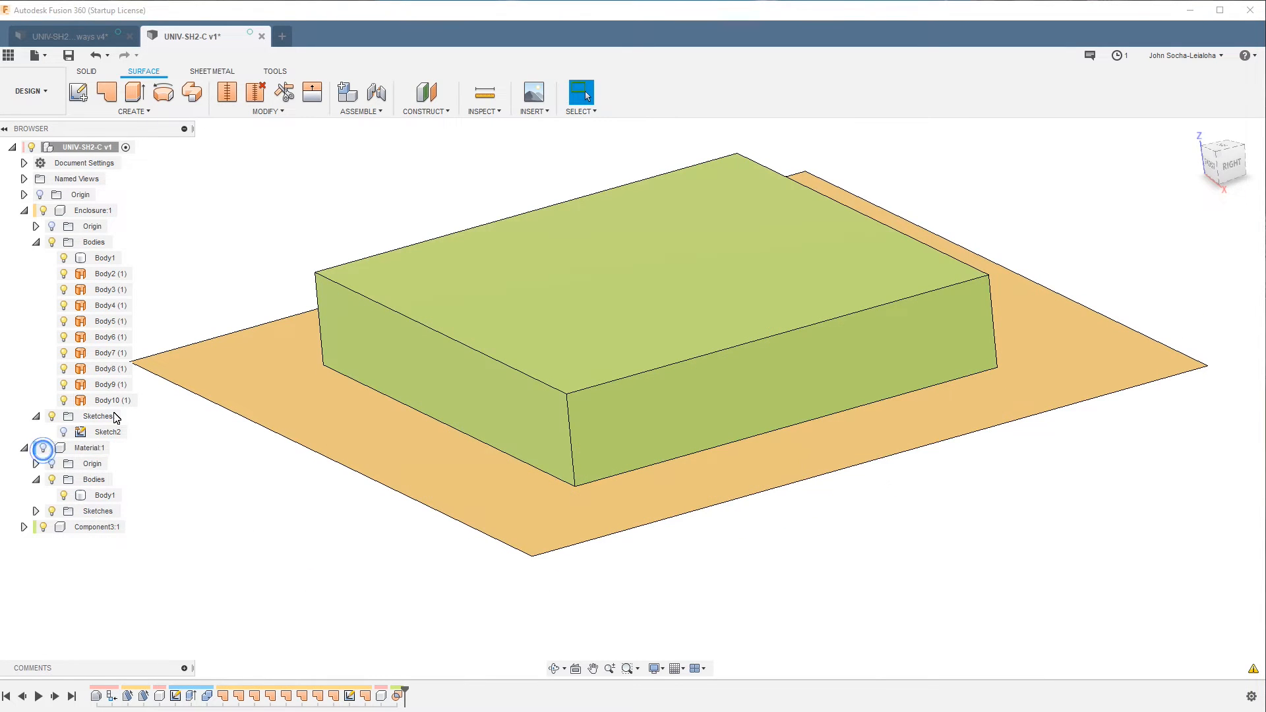
left_click(44, 211)
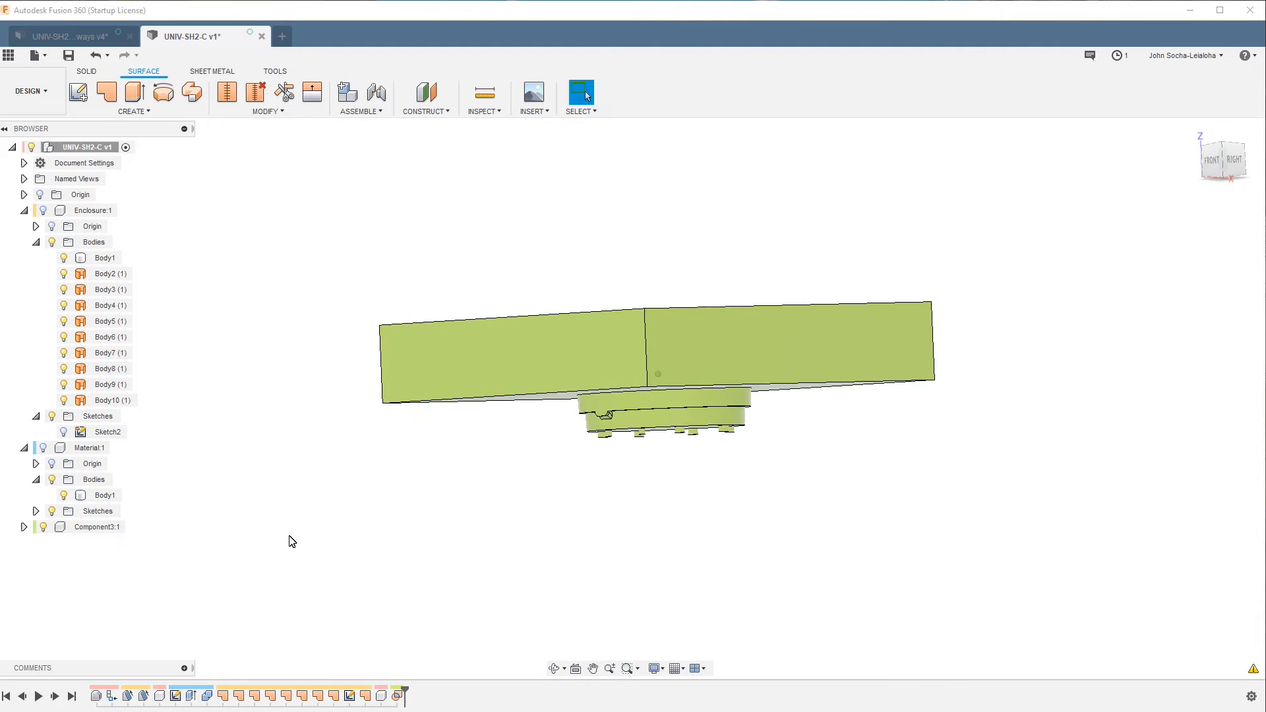
Hide the new upper mold component and show Material and Enclosure again
left_click(43, 533)
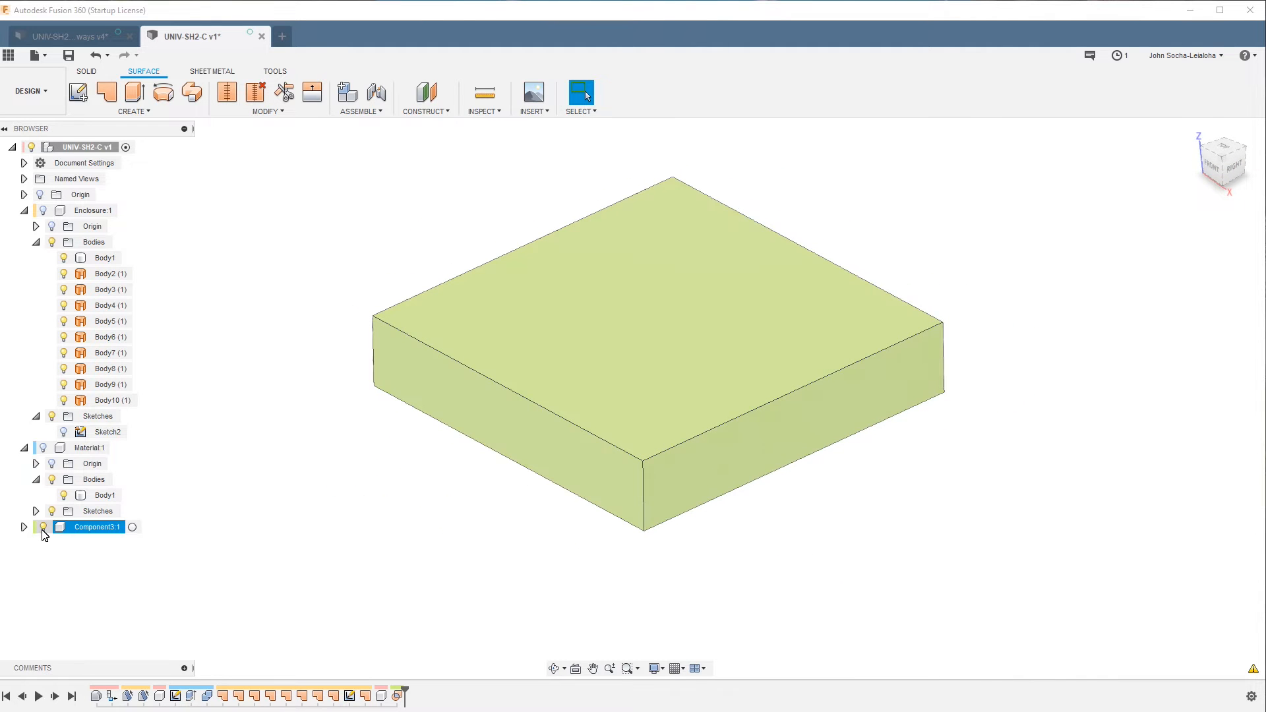
left_click(43, 526)
left_click(43, 448)
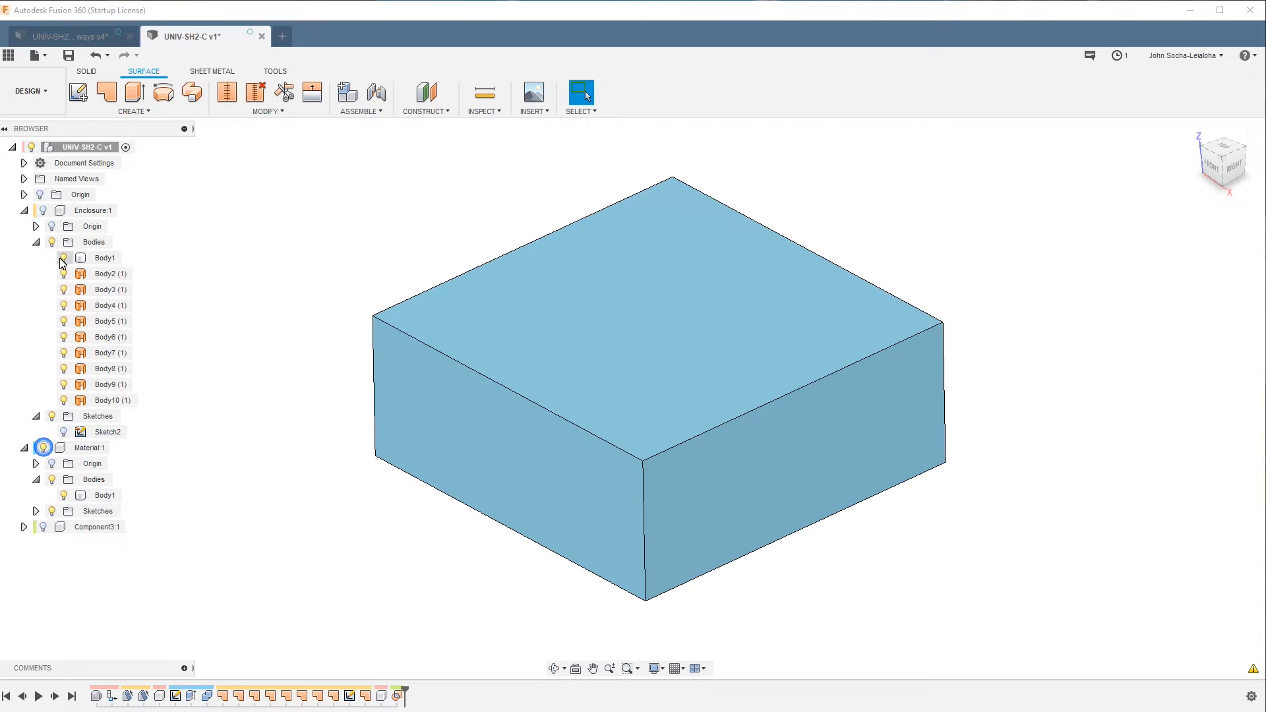
left_click(43, 210)
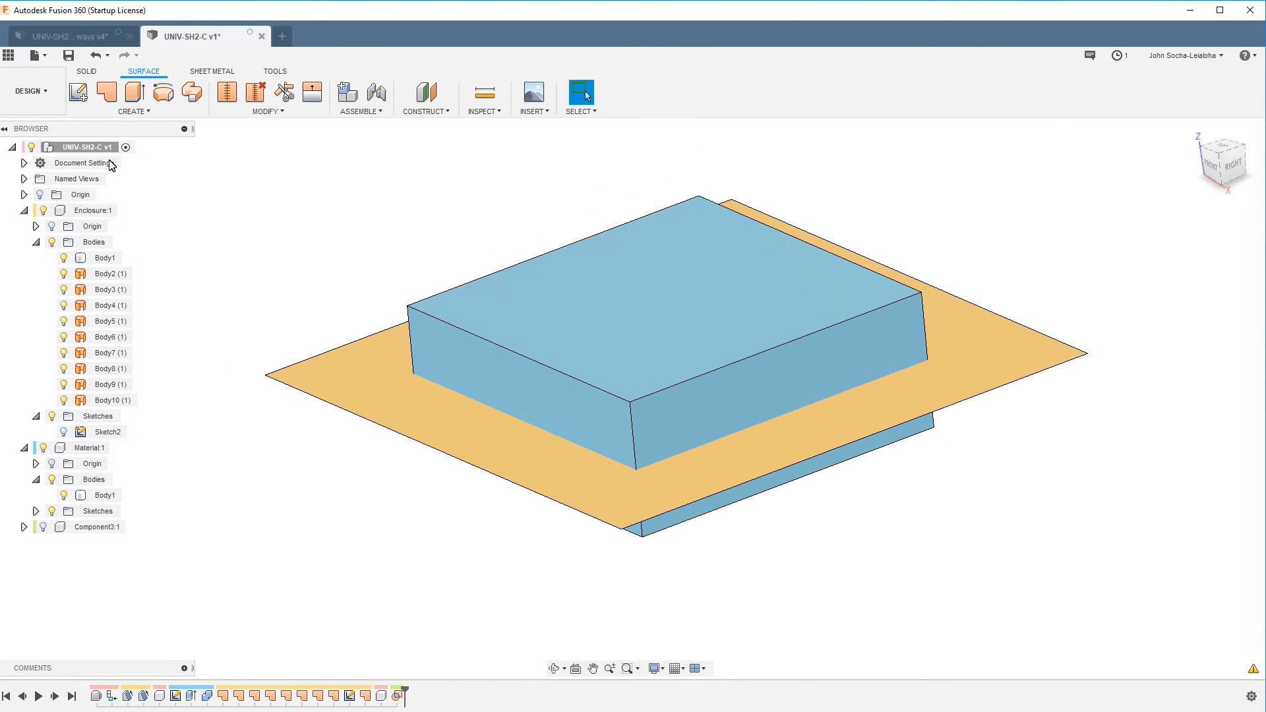
Start another Boundary Fill with surface bodies Body2 to Body10 and Material's block body as tools
left_click(163, 112)
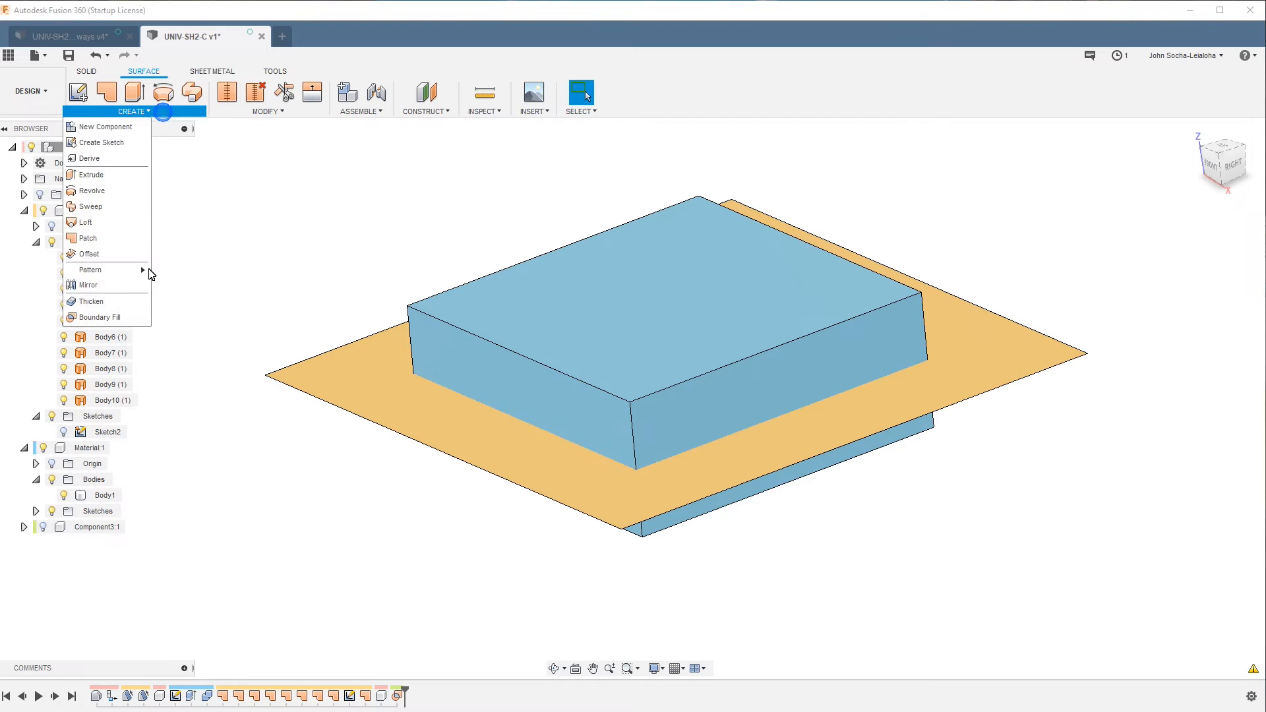
left_click(129, 317)
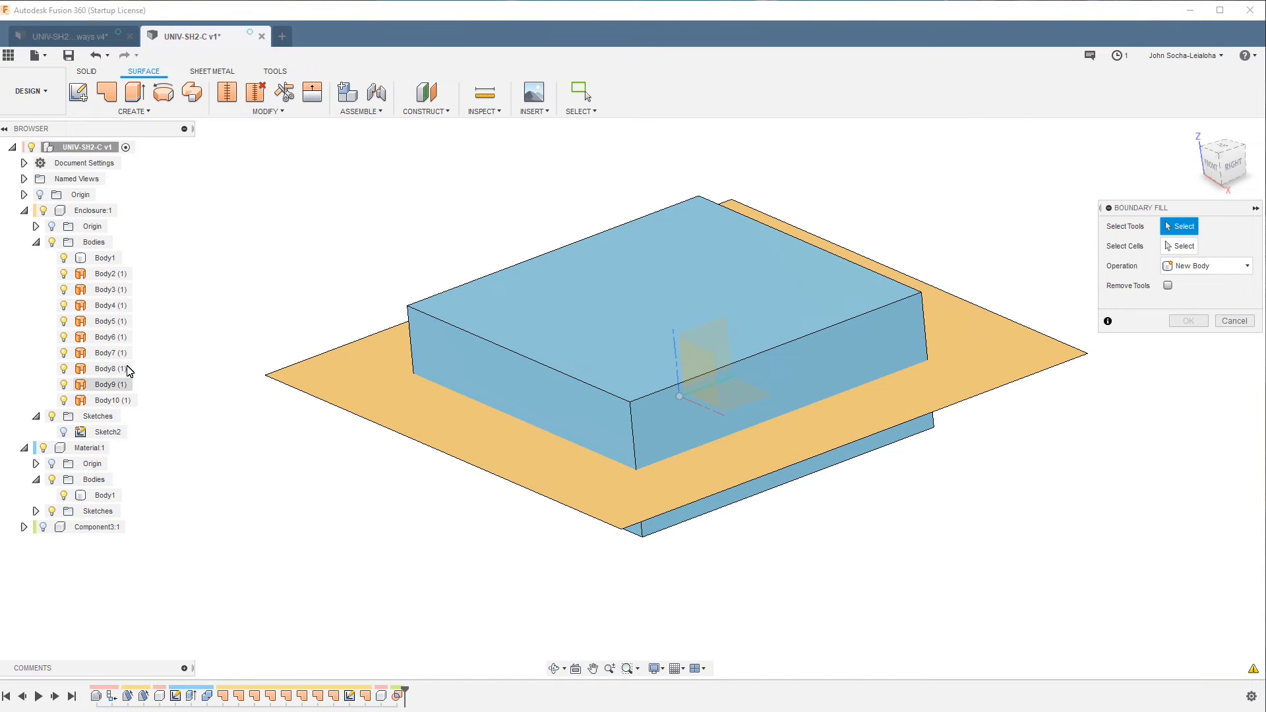
left_click(105, 274)
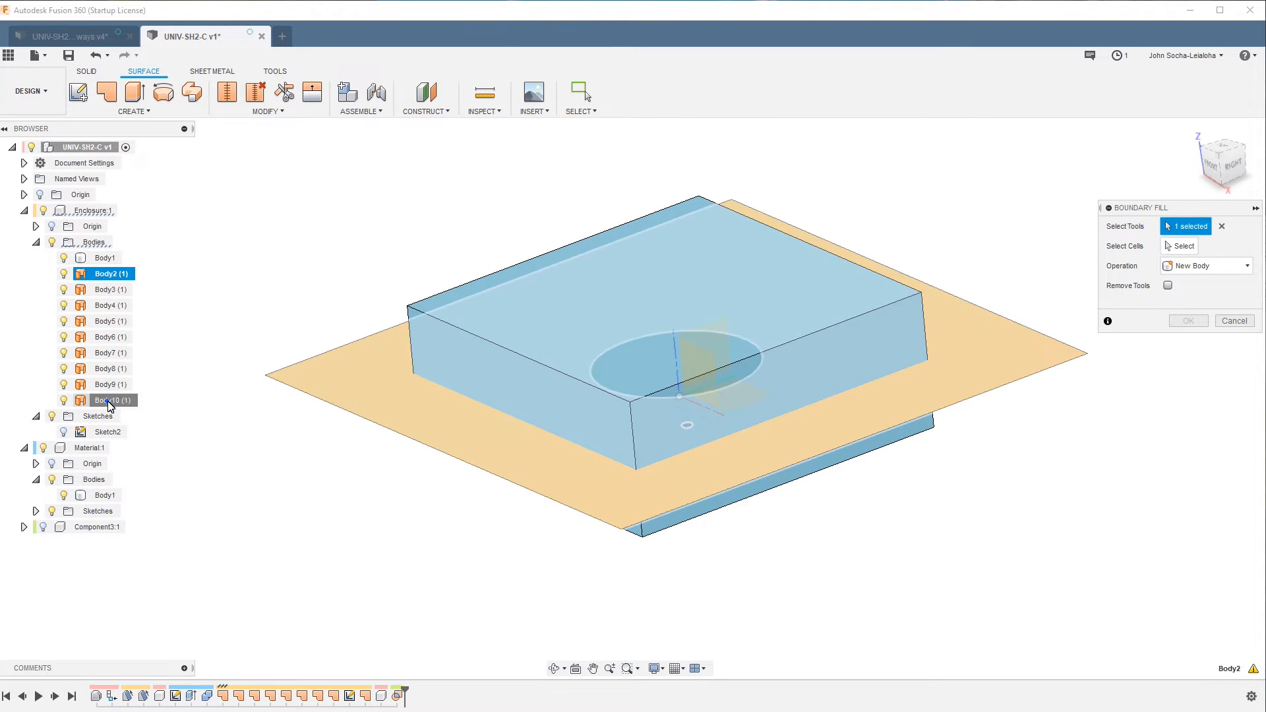
left_click(106, 400, "shift")
left_click(105, 495, "ctrl")
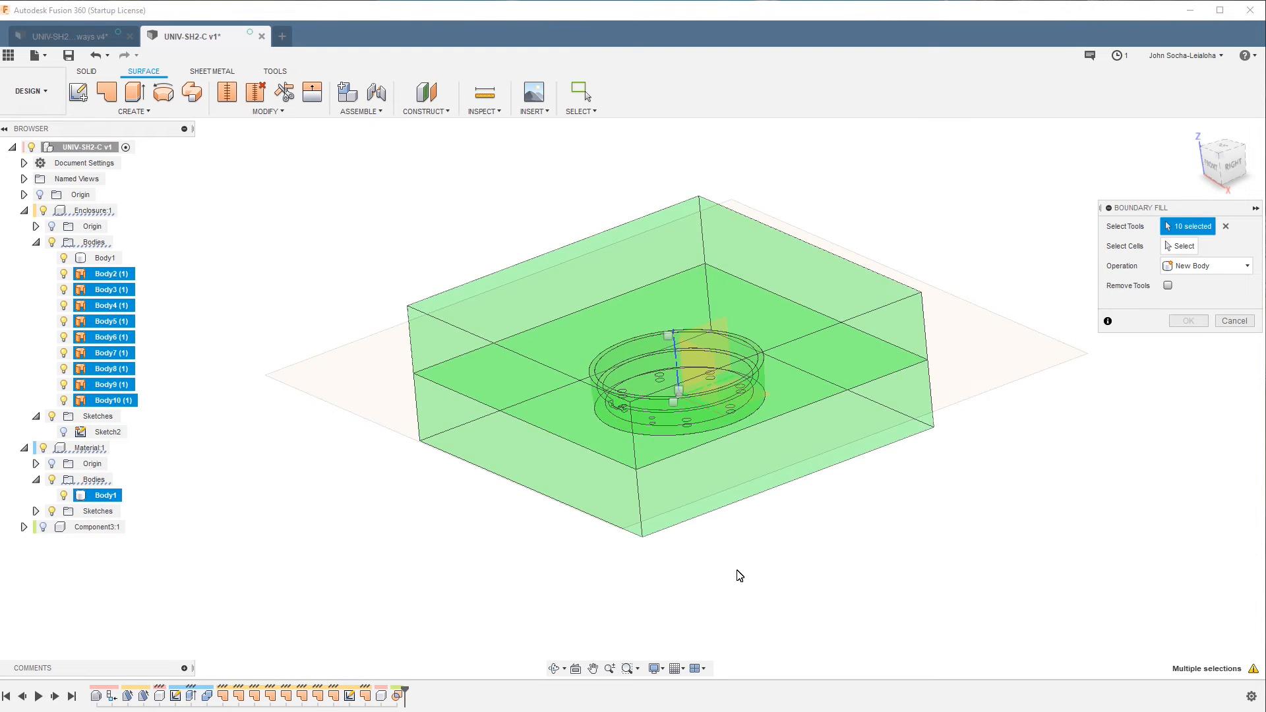
Pick the lower cell, set the Boundary Fill operation to New Component, and create the component
scroll(675, 418, "up", 5)
left_click(1180, 250)
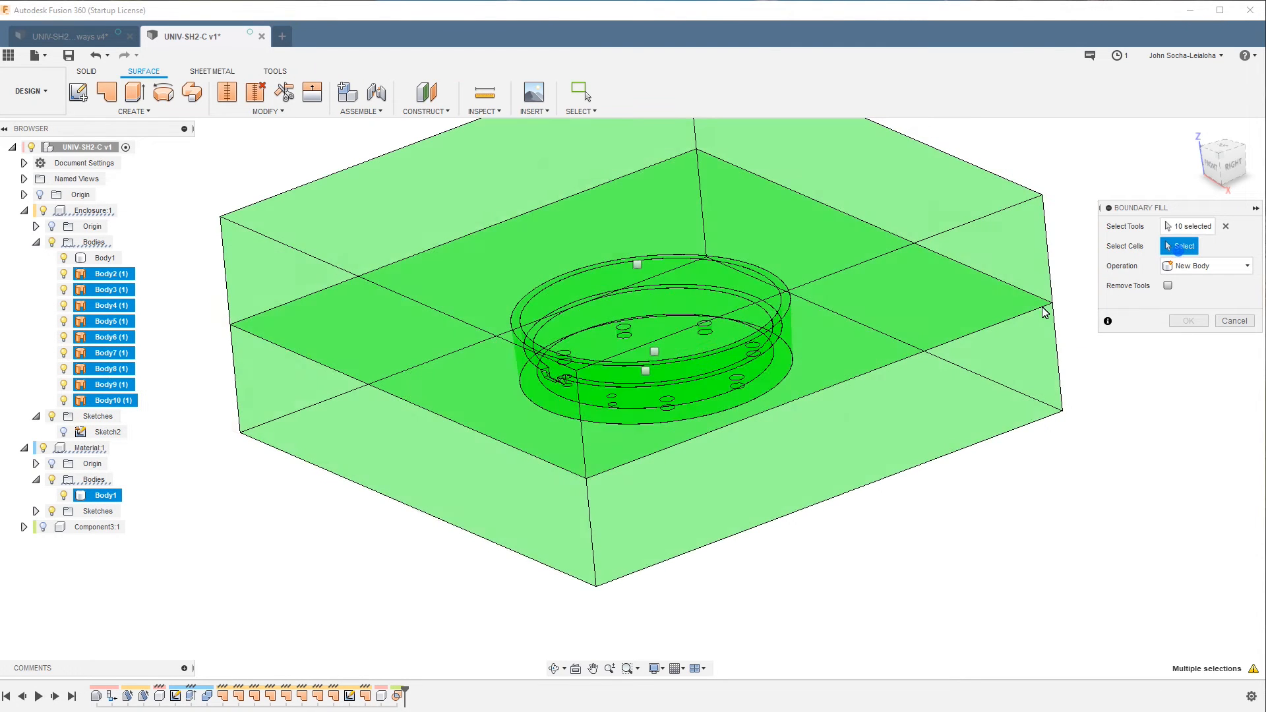
left_click(646, 372)
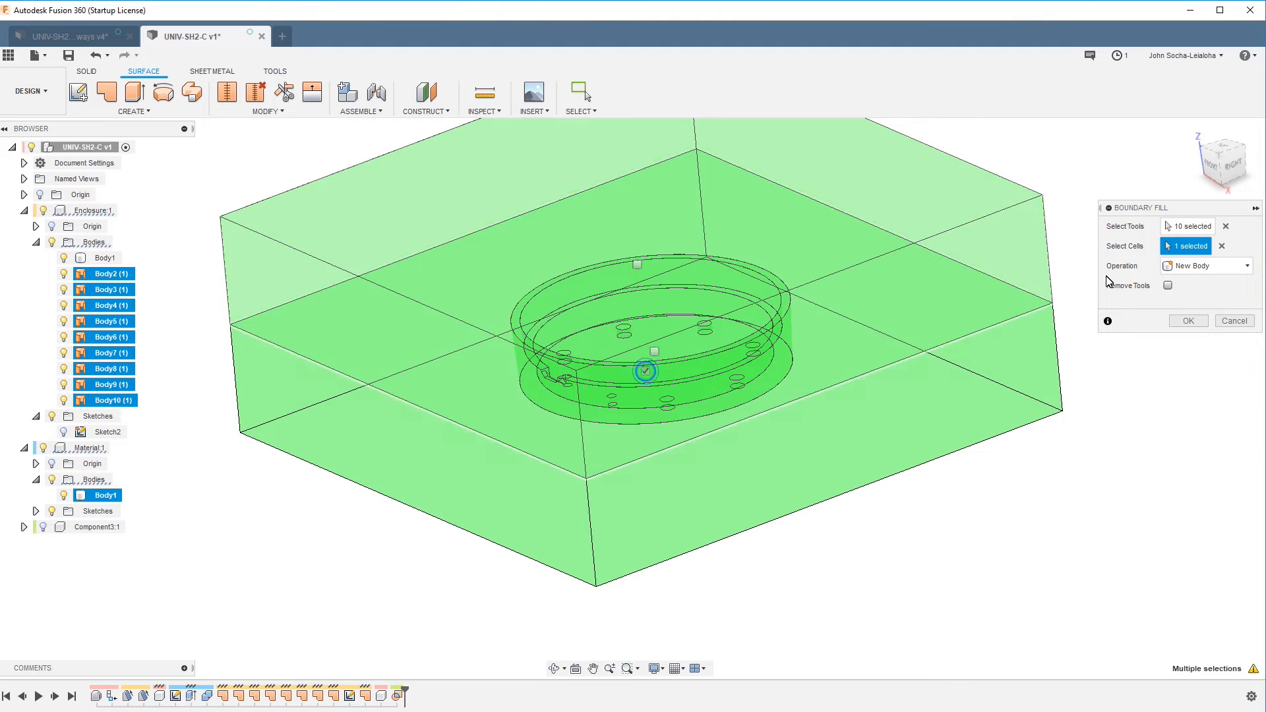
left_click(1207, 266)
left_click(1191, 353)
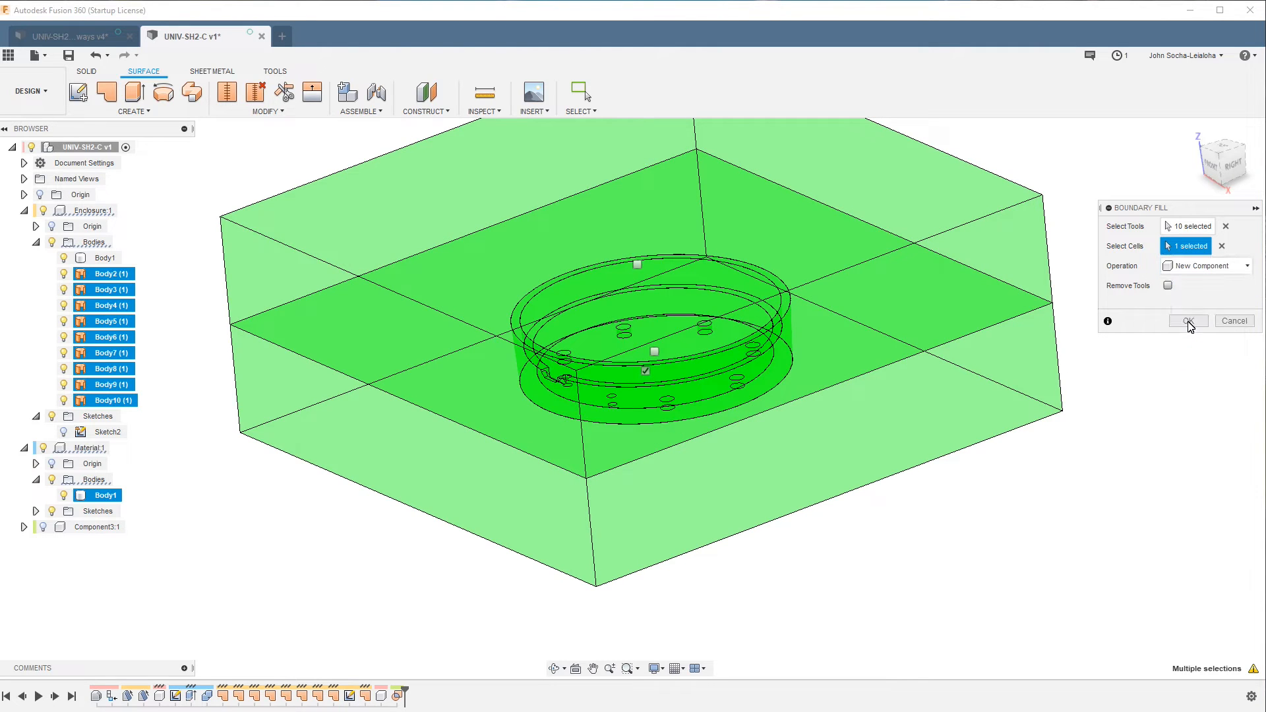
left_click(1189, 321)
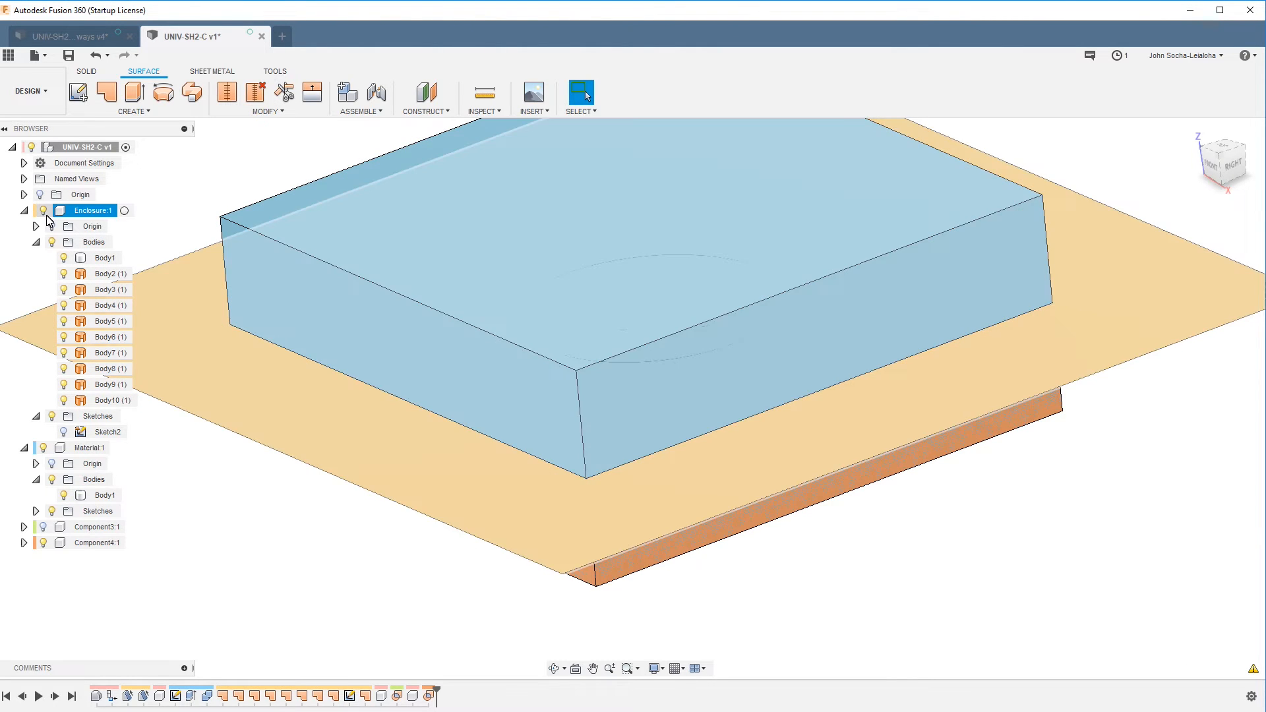
Hide Enclosure and Material so that only the new lower mold component is displayed, fitted to the view
left_click(44, 210)
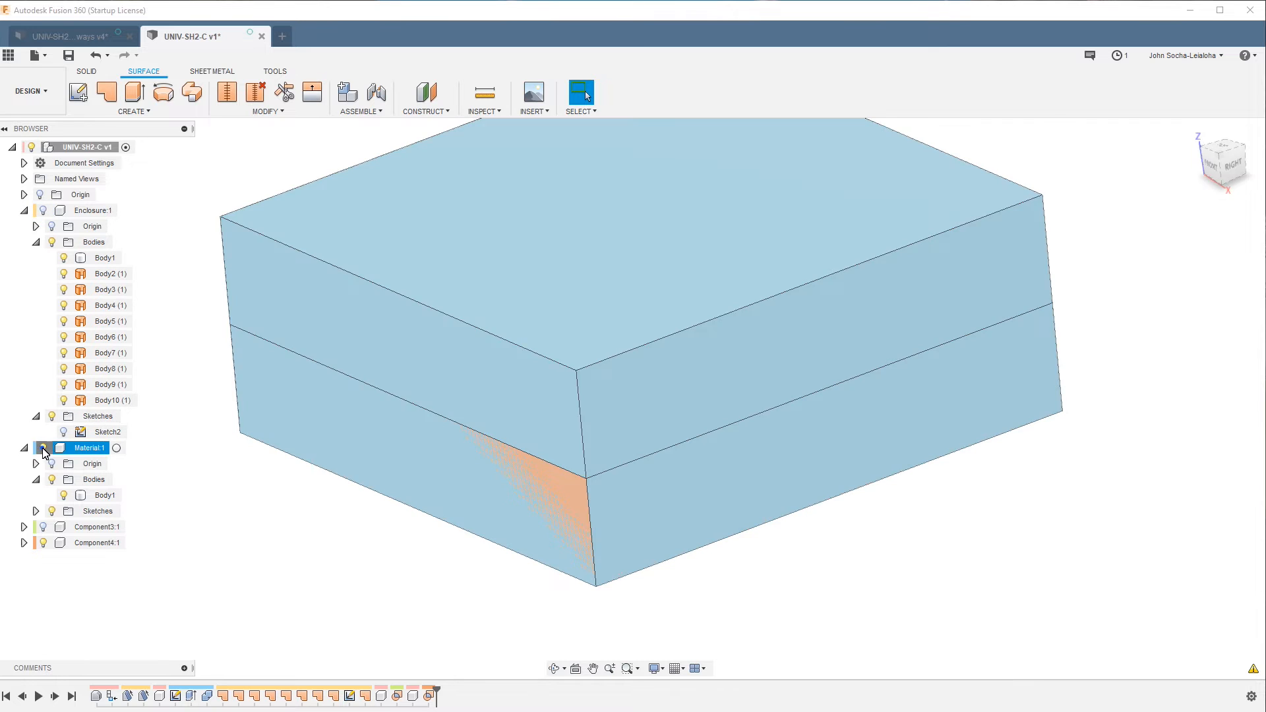
left_click(43, 449)
key("F6")
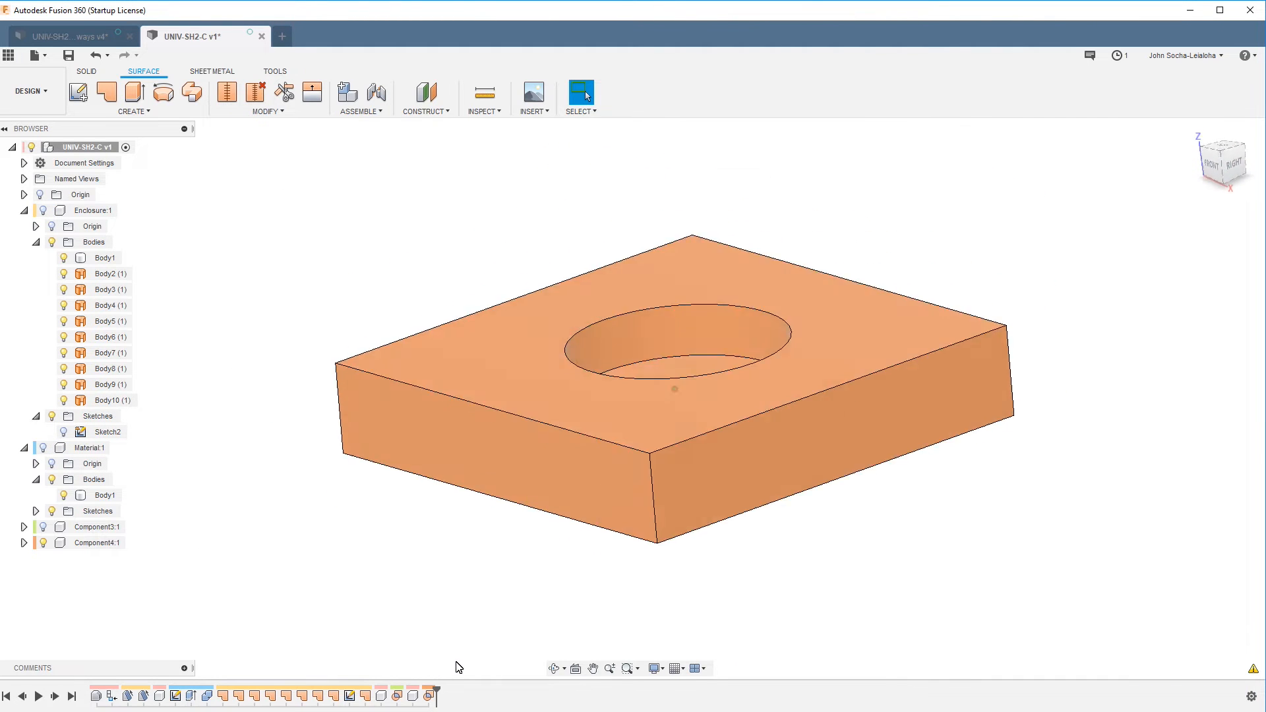
Rename the upper mold component as Core and the lower one as Cavity
double_click(93, 527)
type("C")
key("Return")
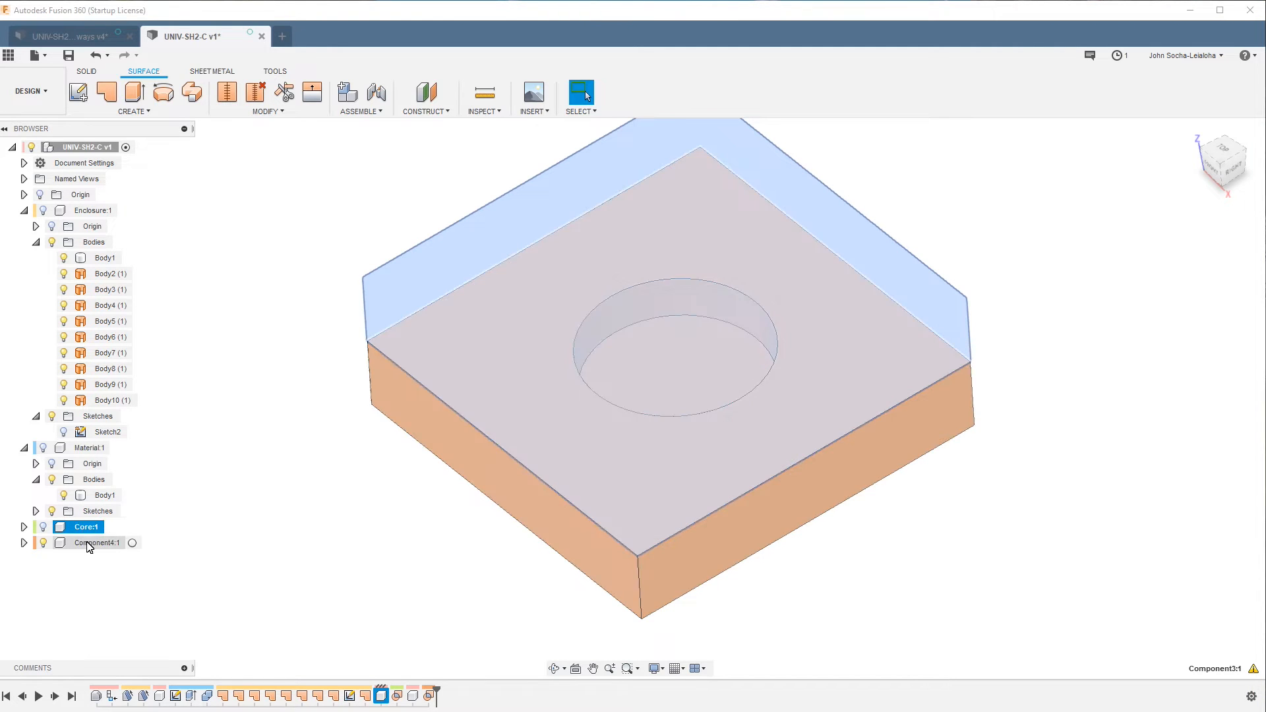
double_click(91, 543)
type("Cavity")
key("Return")
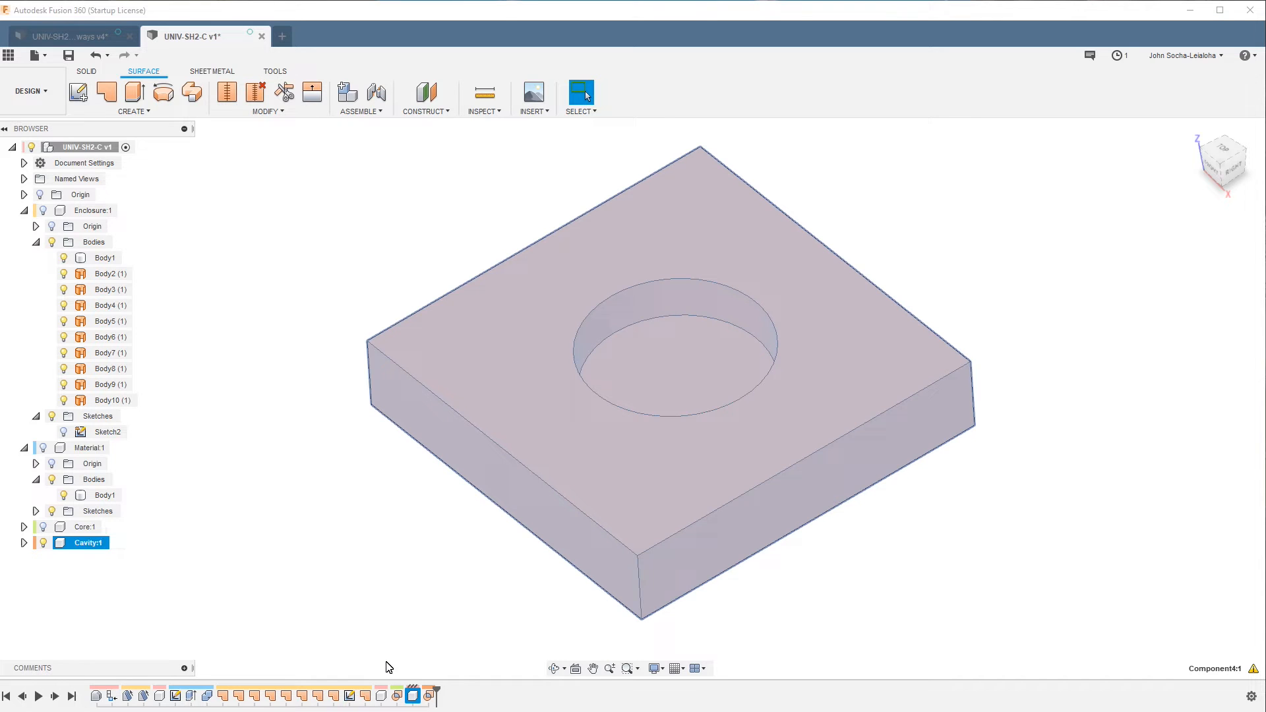
Collapse the Enclosure and Material component trees and clear the selection, leaving only Cavity displayed
left_click(24, 210)
left_click(24, 226)
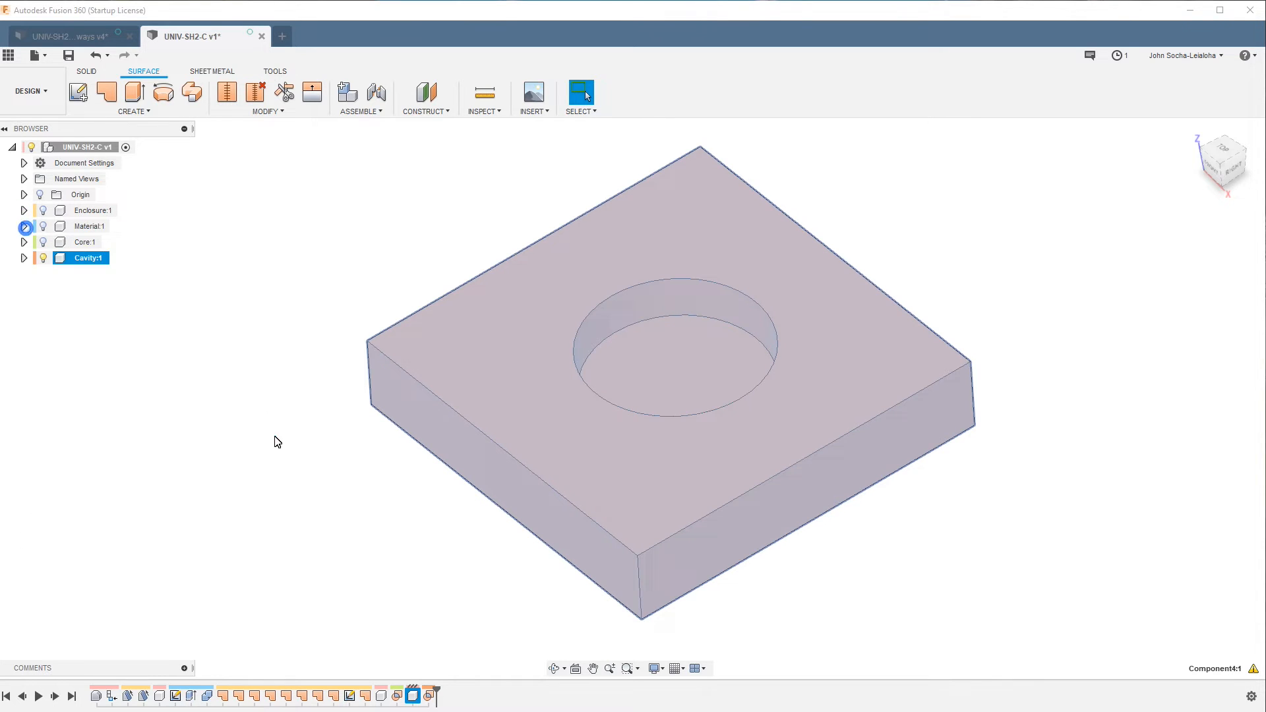
left_click(292, 433)
left_click(43, 242)
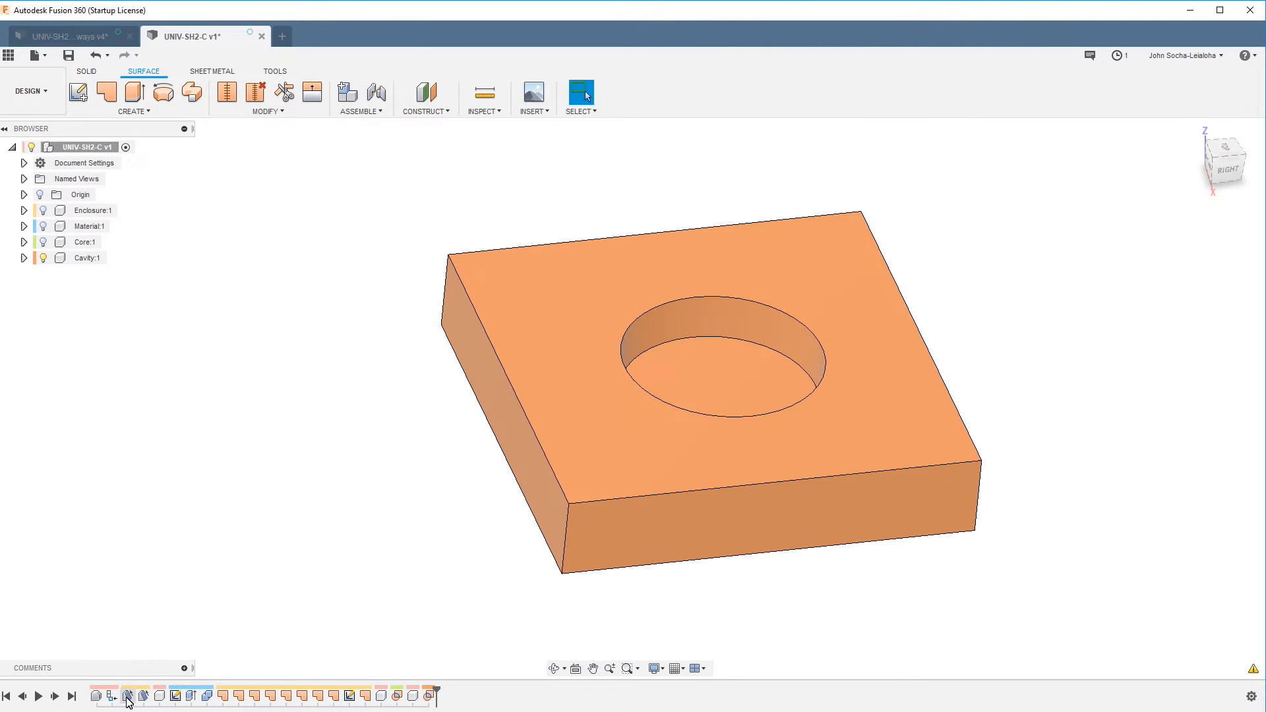
Locate Material's base sketch in the design history and examine where it lies on the Cavity block
left_click(175, 695)
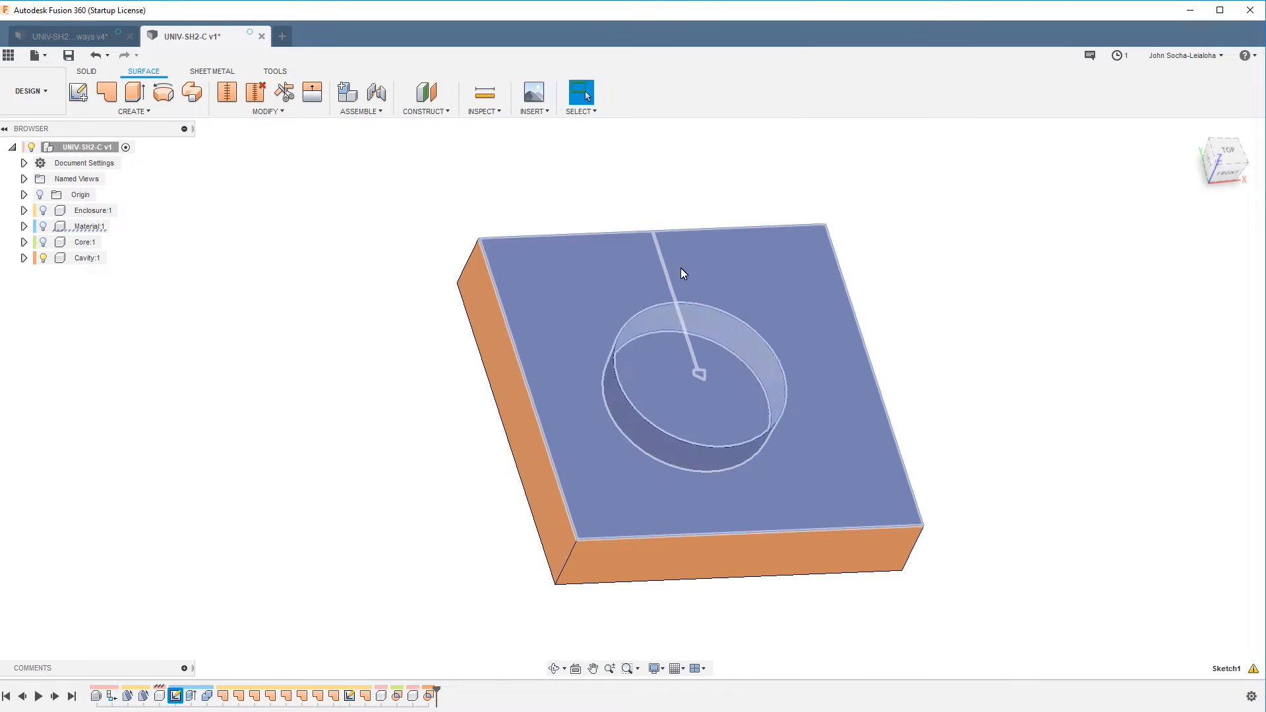
scroll(639, 248, "up", 2)
mouse_move(634, 250)
middle_mouse_down("shift")
mouse_move(533, 327)
mouse_move(512, 243)
mouse_move(497, 311)
mouse_move(509, 311)
mouse_move(406, 466)
mouse_move(967, 481)
mouse_move(953, 489)
middle_mouse_up("shift")
left_click(953, 489)
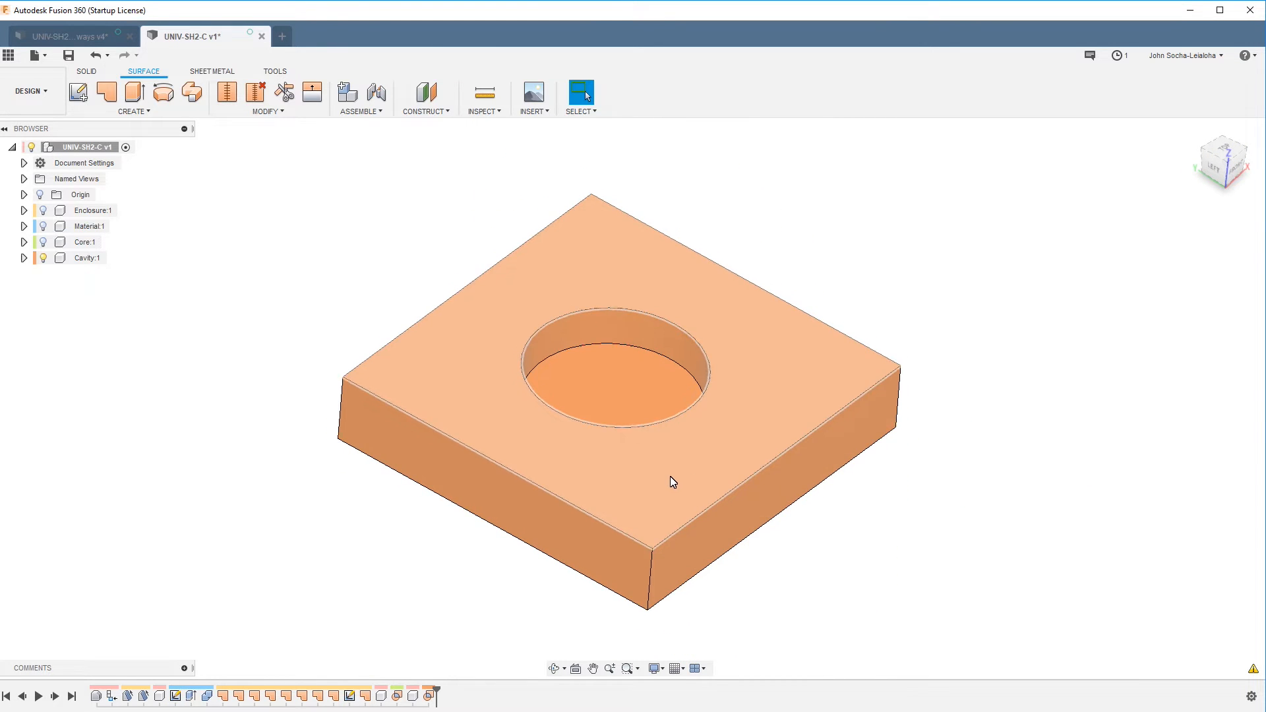
scroll(670, 480, "down", 1)
Start a sketch on the top face of the Cavity block and check Material's base sketch for reference
left_click(87, 71)
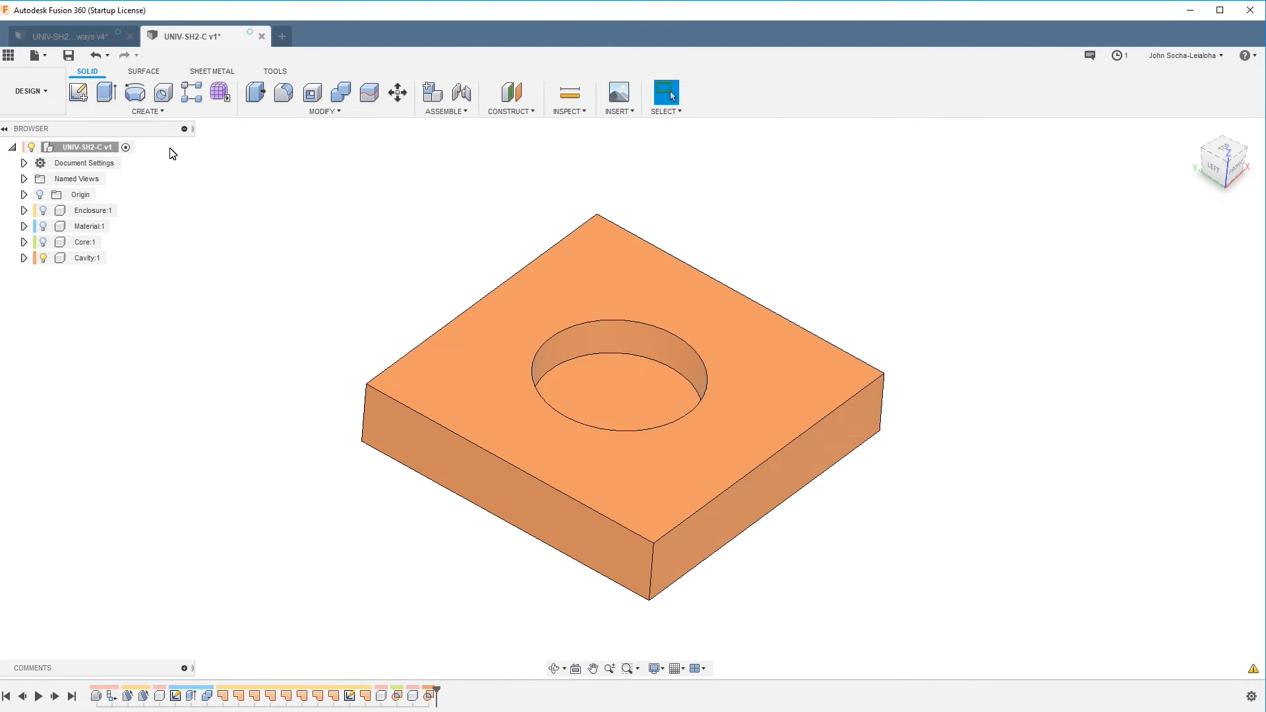
left_click(78, 93)
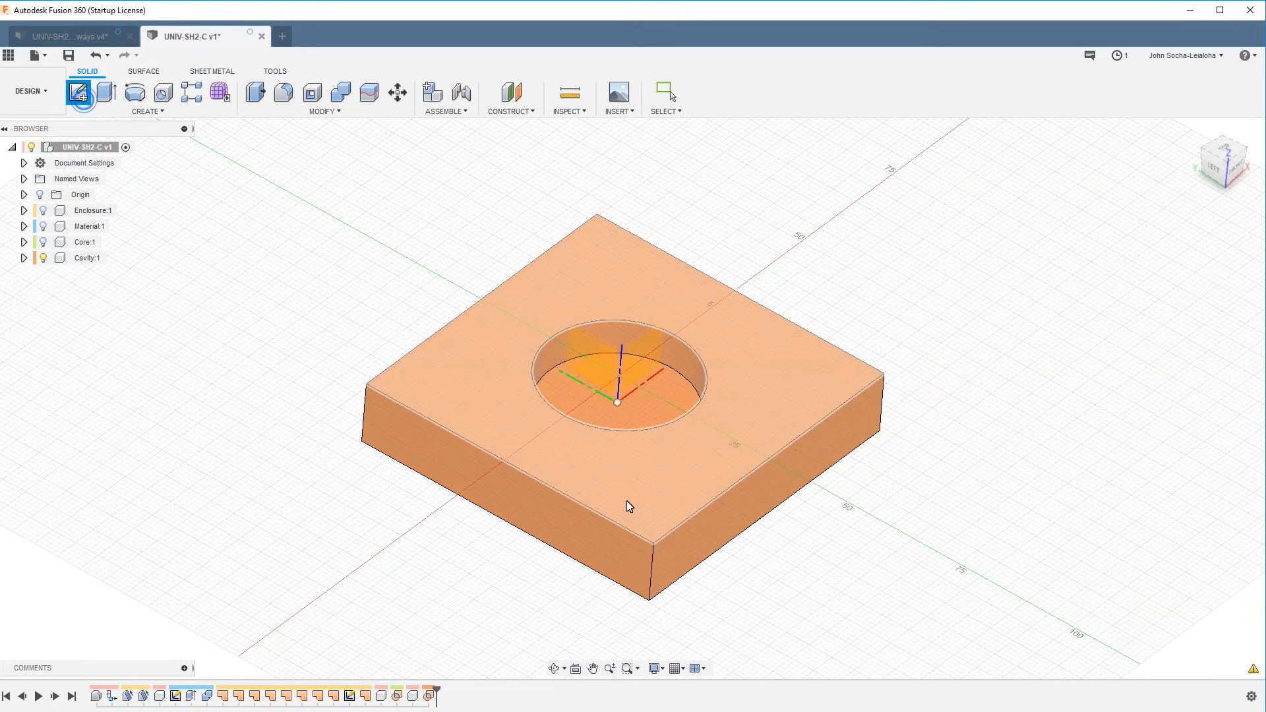
left_click(636, 512)
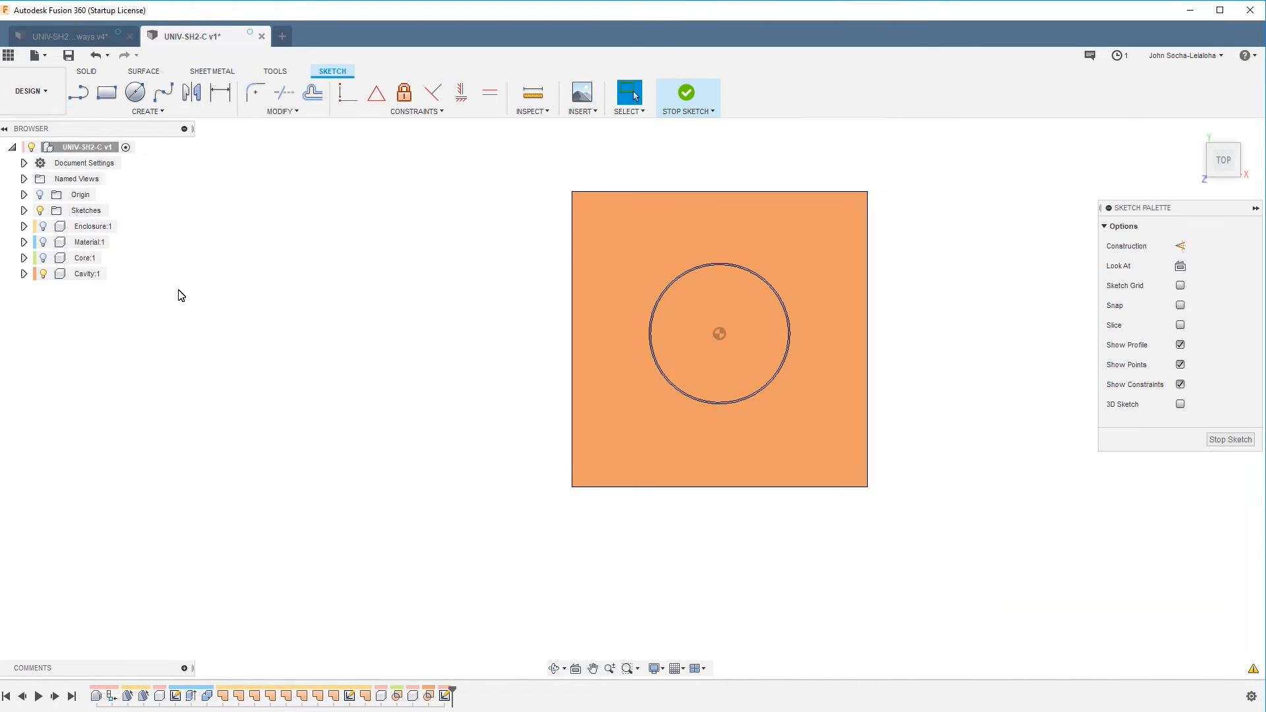
left_click(175, 698)
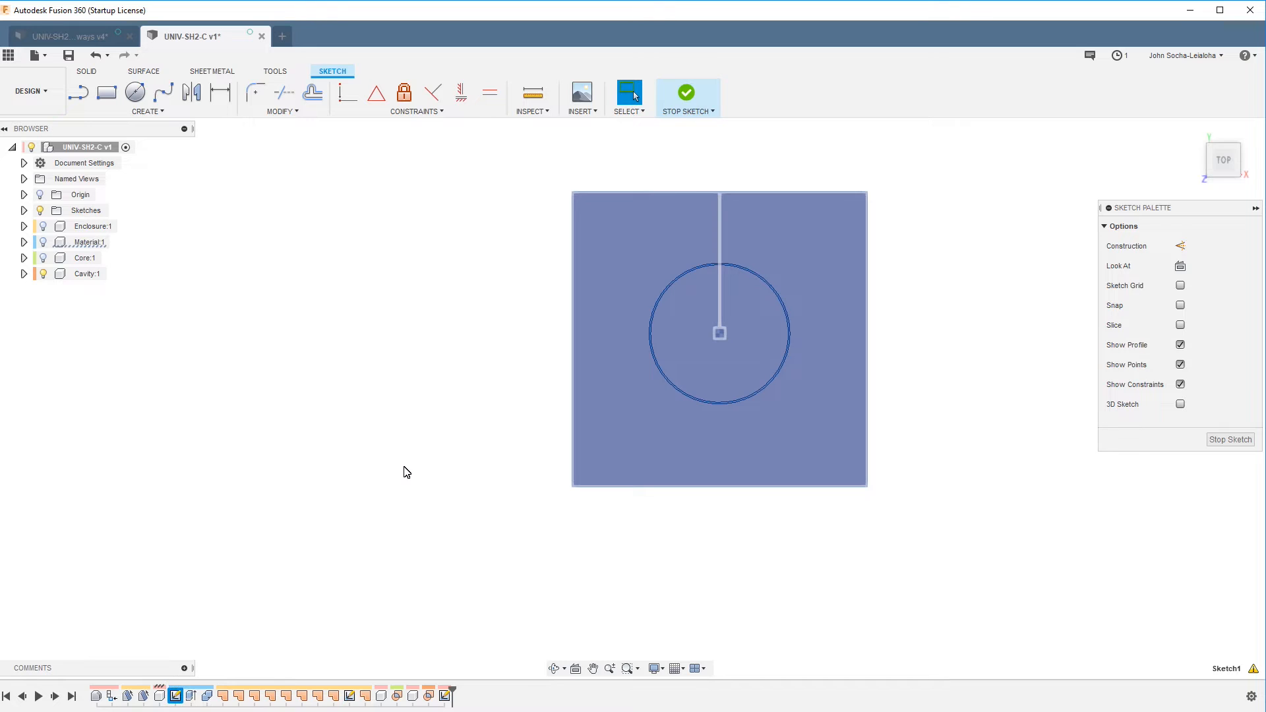
left_click(405, 467)
scroll(850, 445, "up", 2)
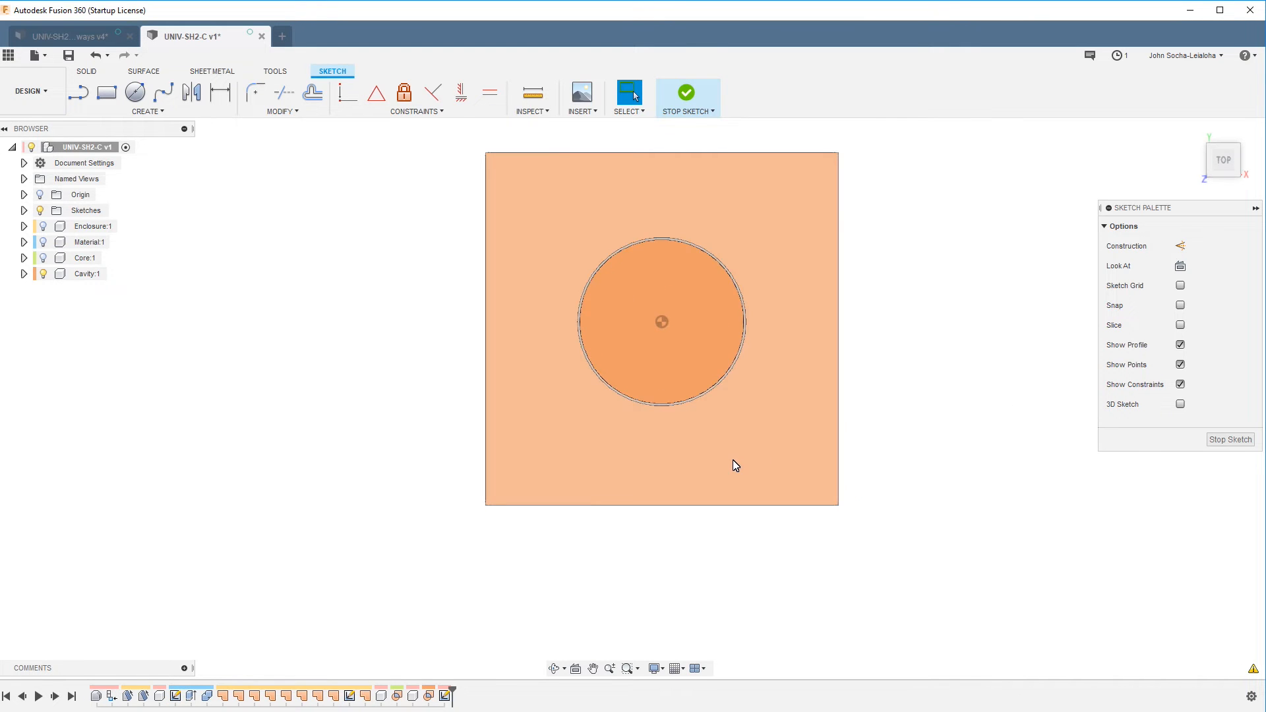
Draw a 6.274 mm diameter circle near the lower-left corner of the Cavity's top face
key("c")
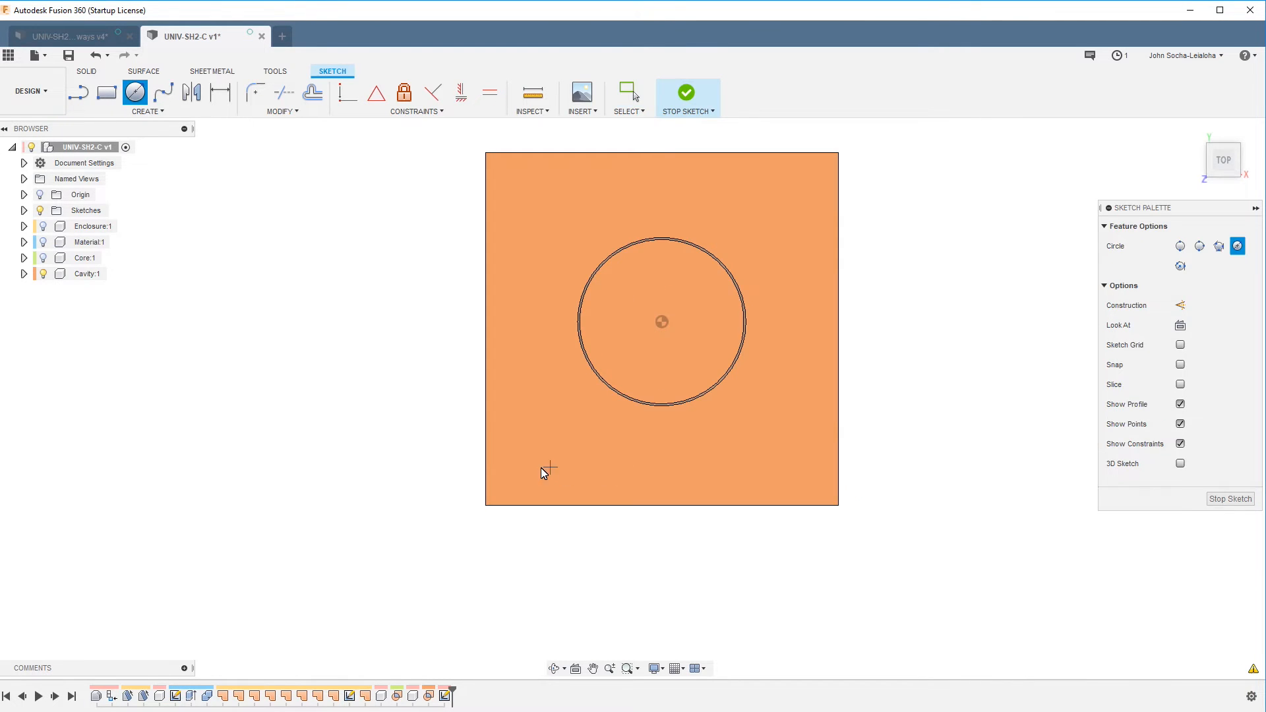
left_click(537, 462)
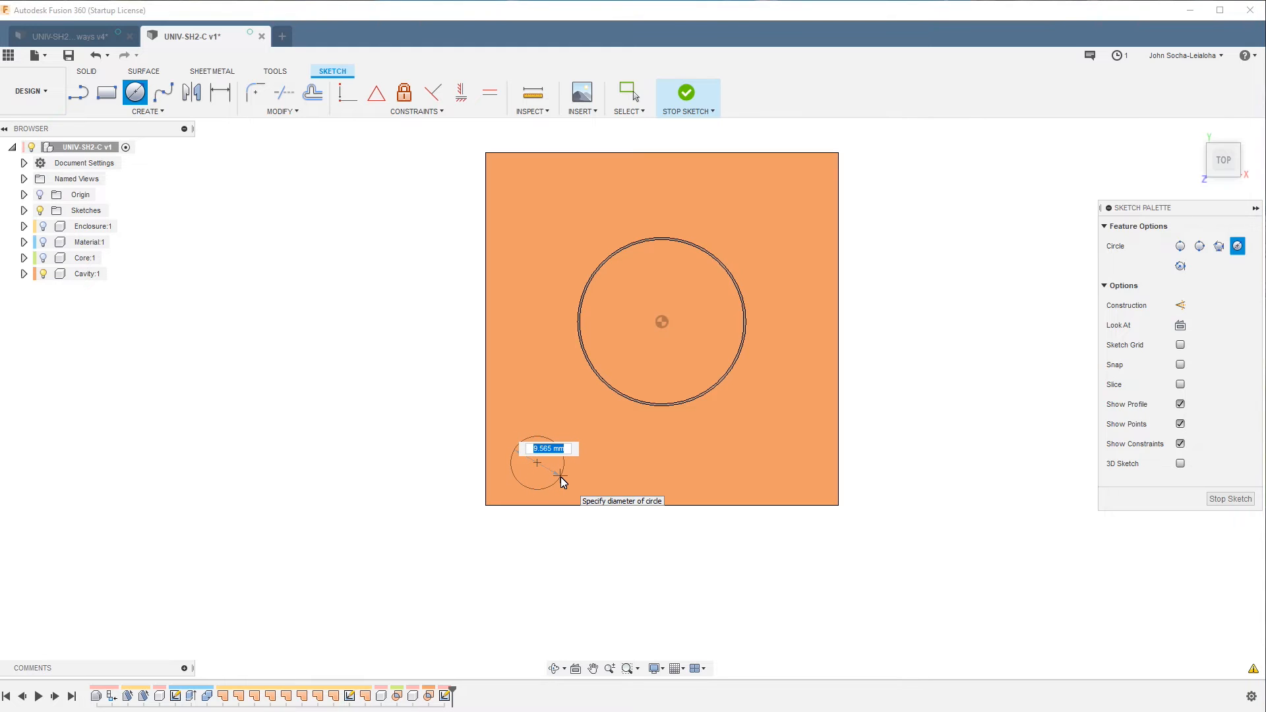
key("BackSpace")
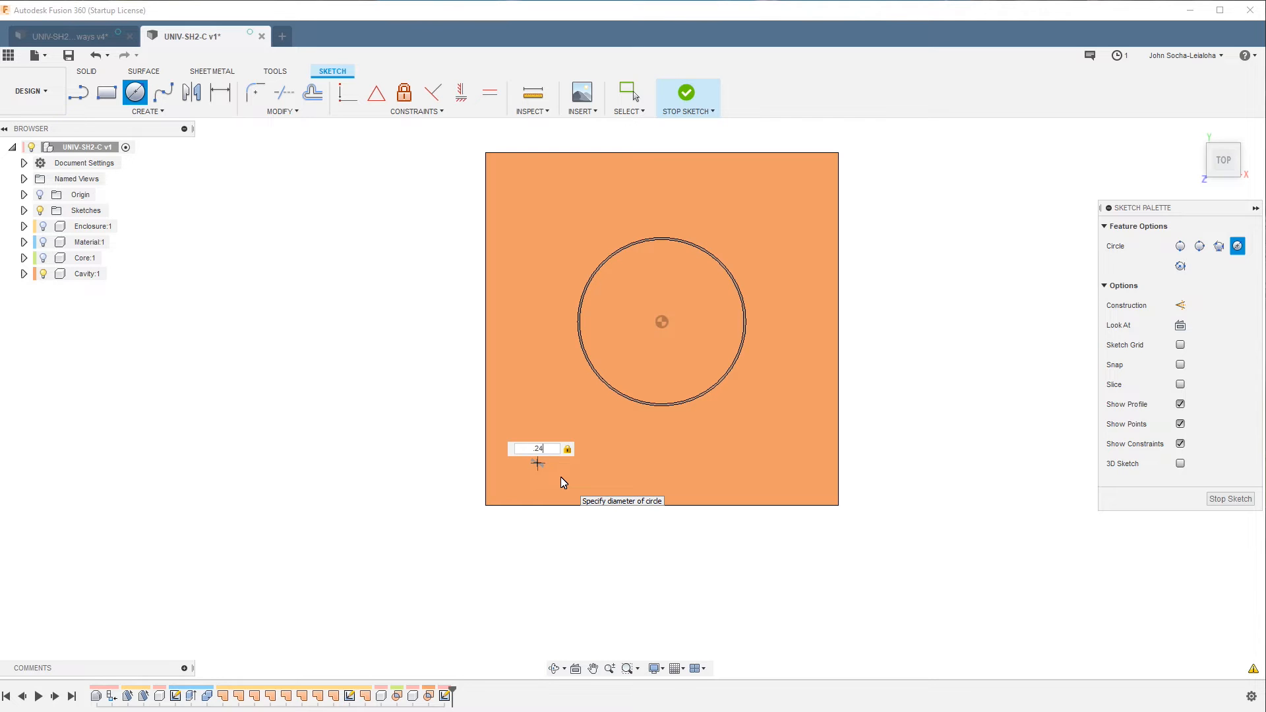
key("Return")
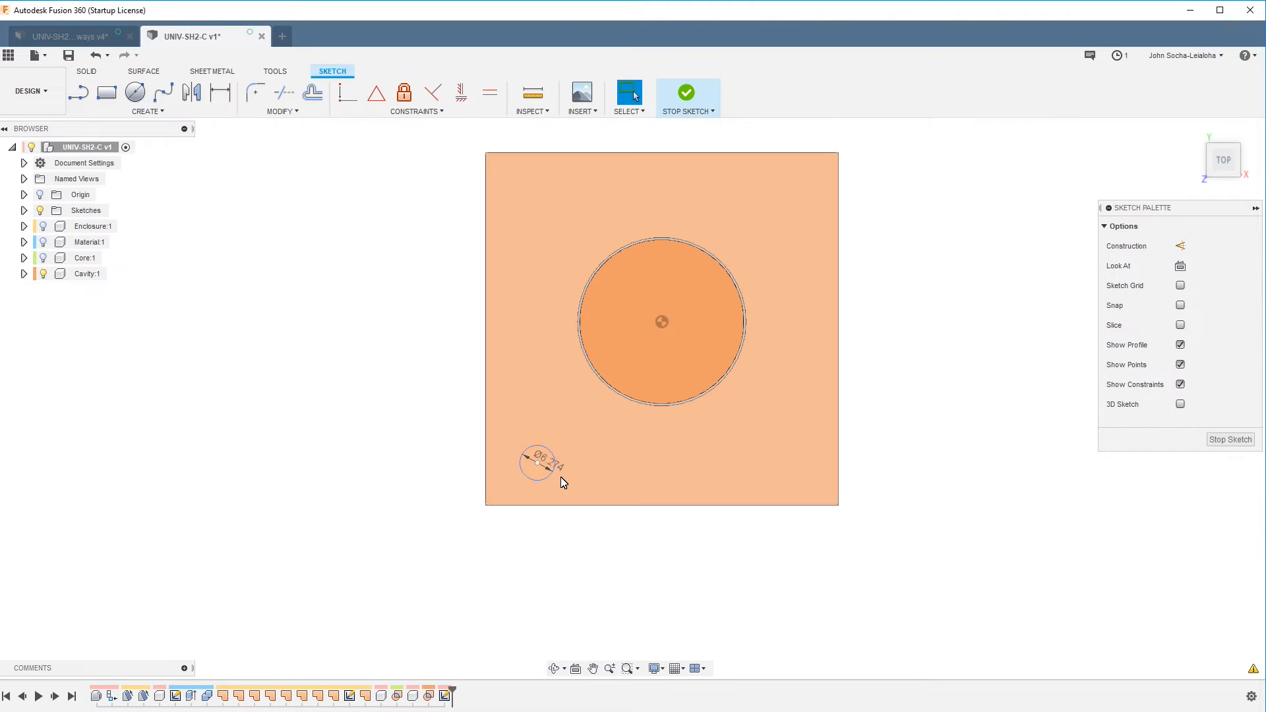
scroll(560, 477, "up", 3)
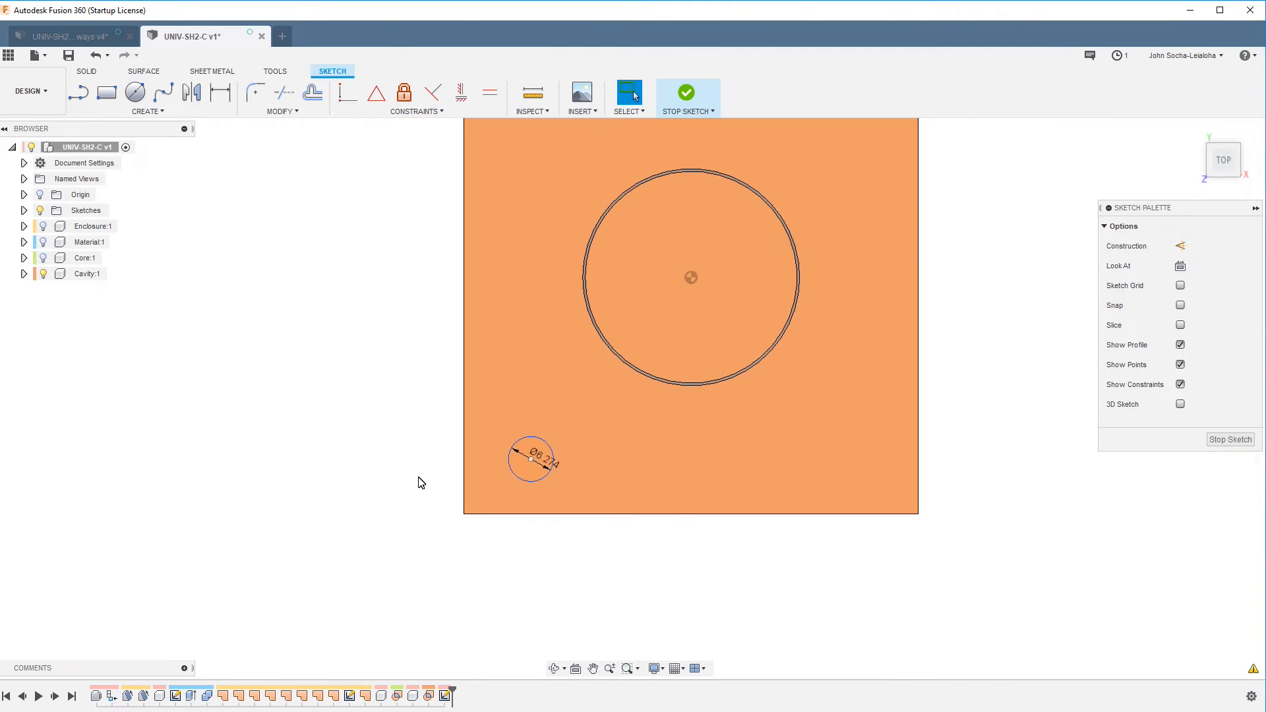
scroll(436, 605, "down", 1)
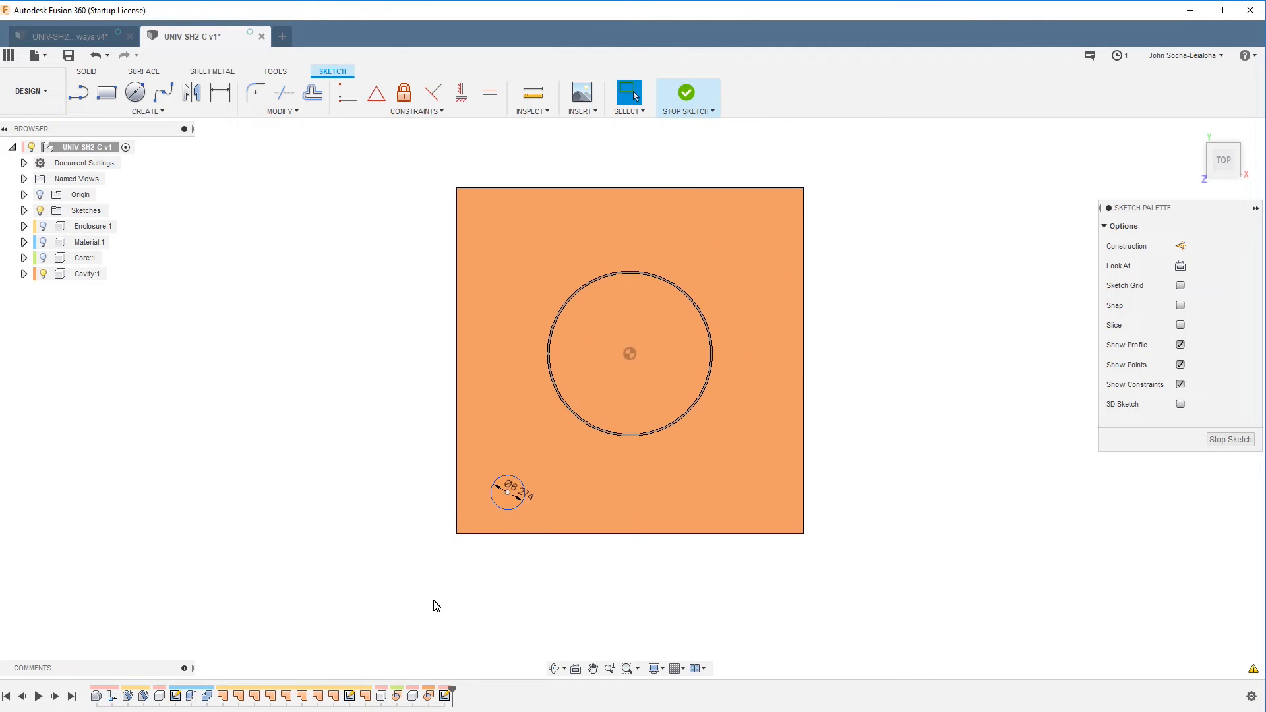
scroll(509, 494, "up", 2)
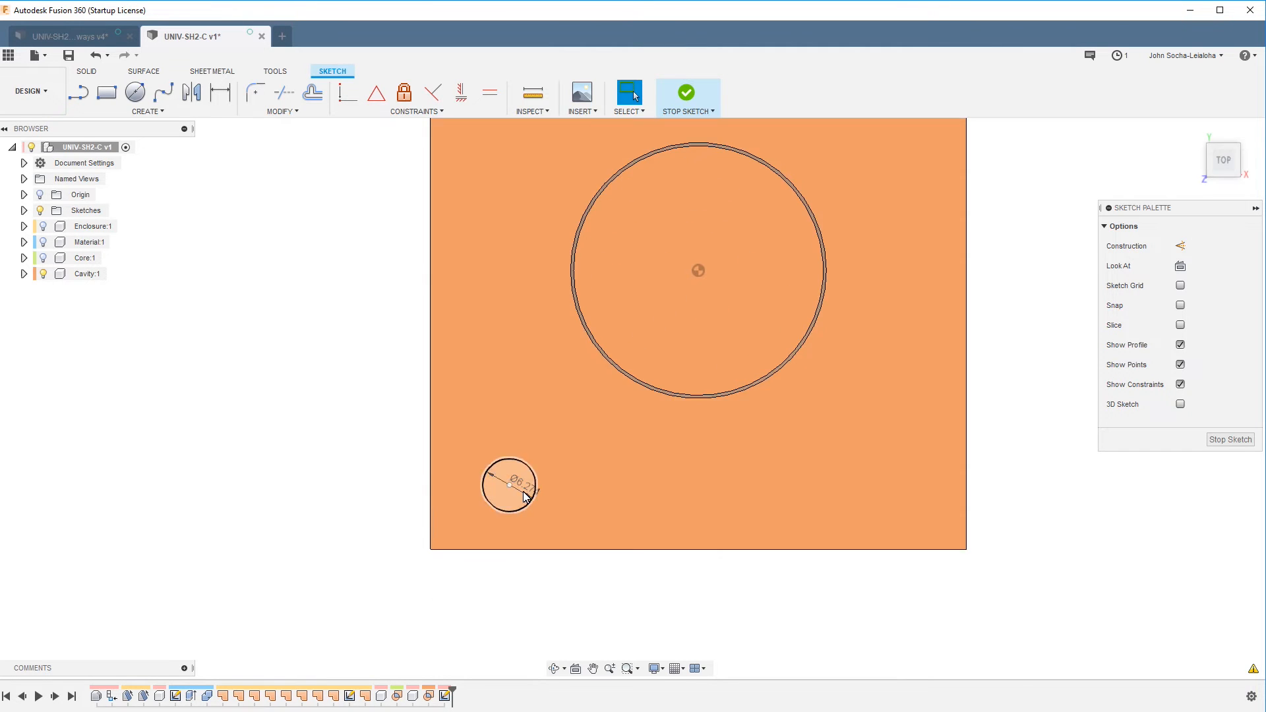
scroll(503, 604, "down", 2)
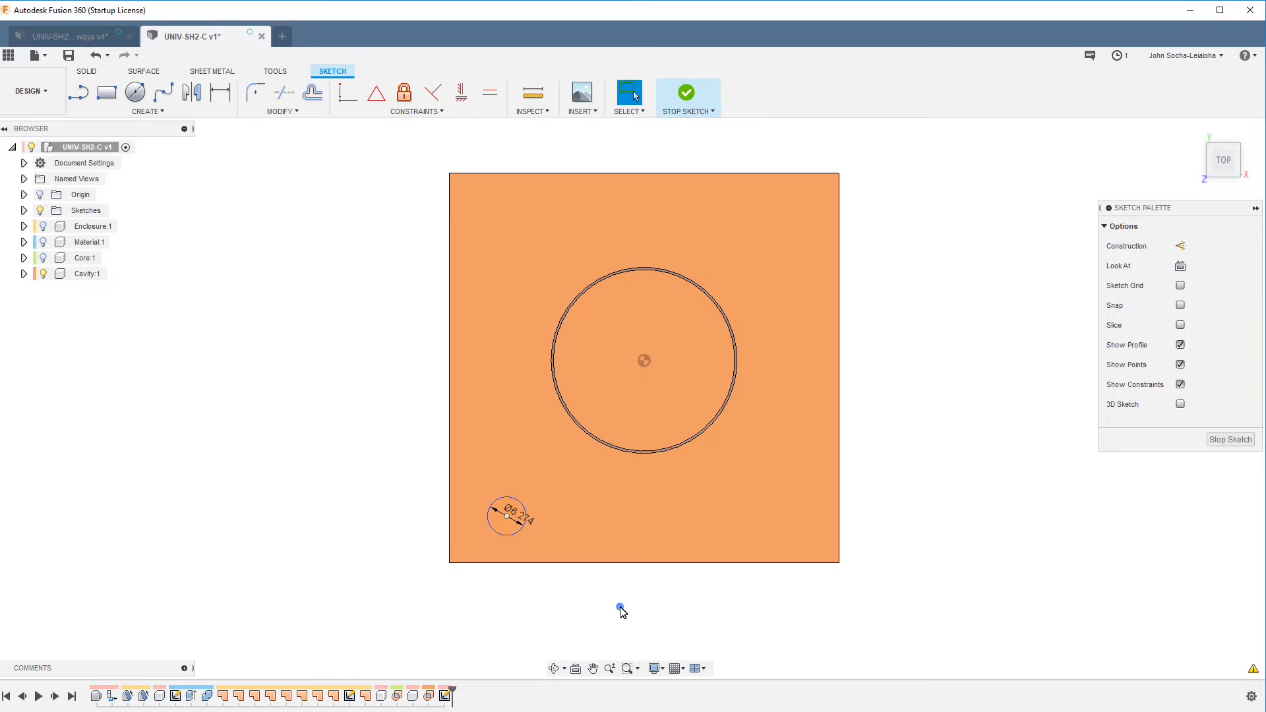
Draw a vertical construction line from the centre of the Cavity face to the midpoint of its lower edge
key("l")
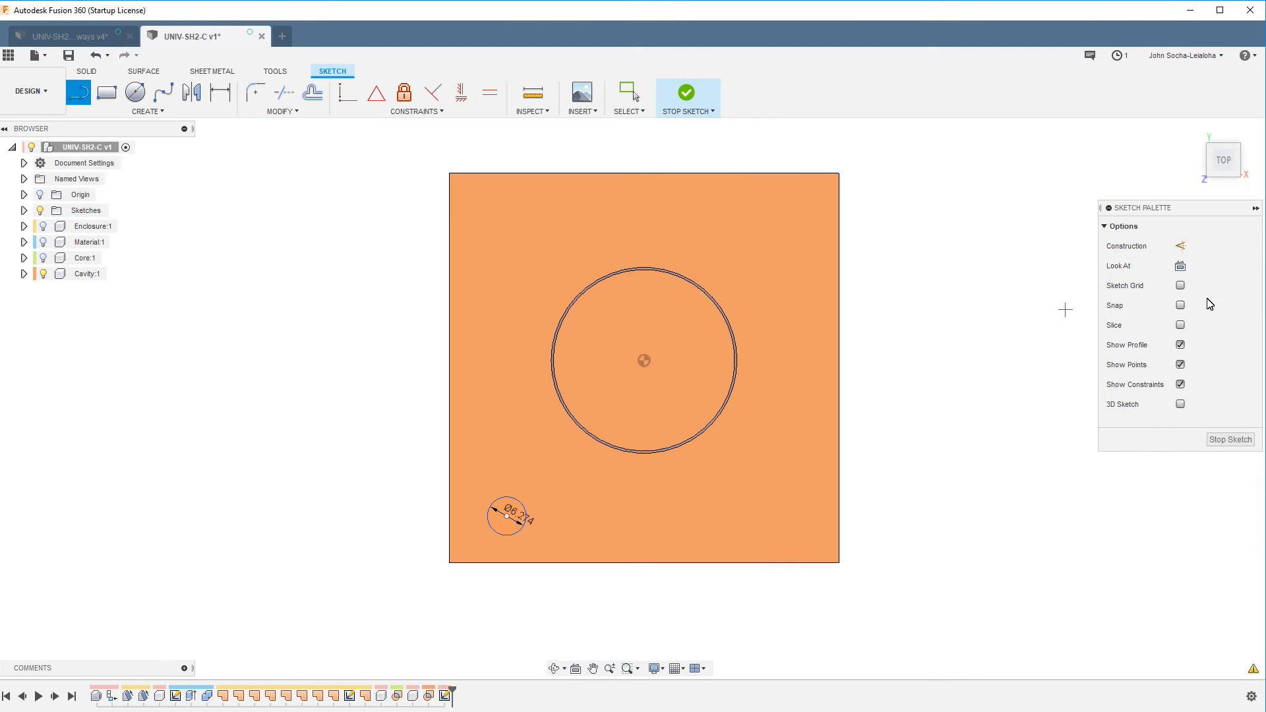
left_click(1180, 246)
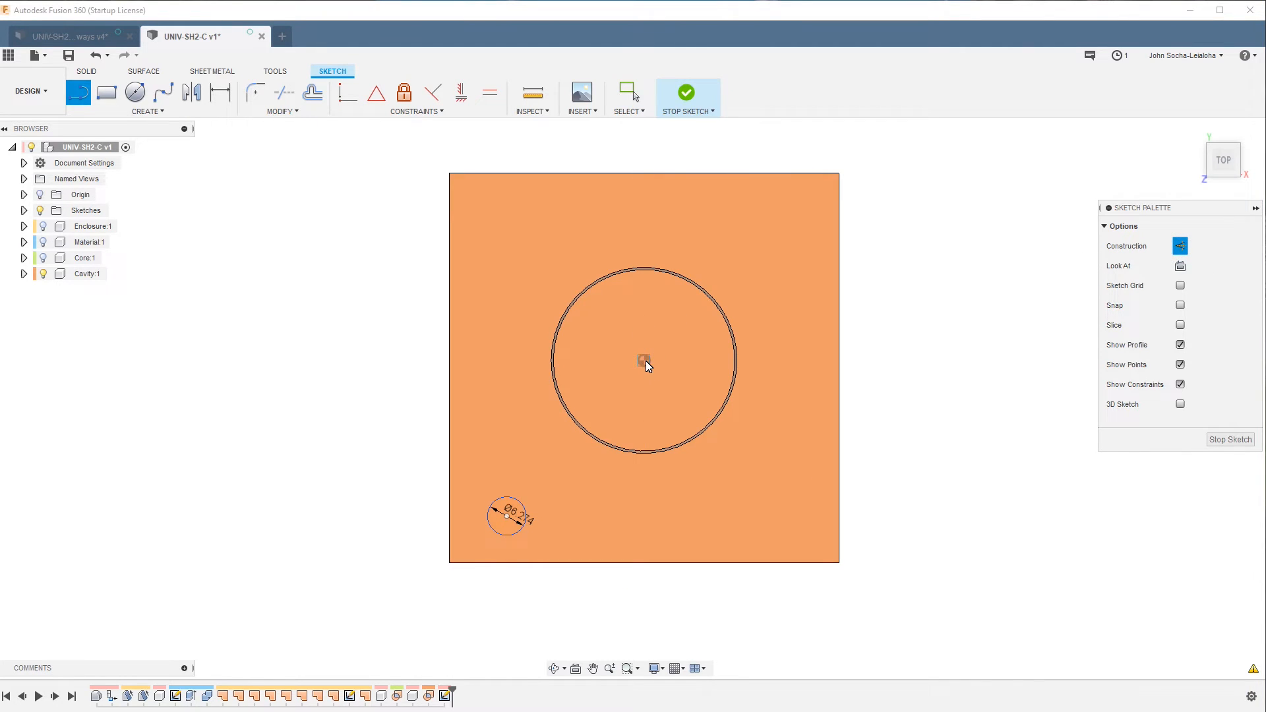
left_click(645, 564)
key("Escape")
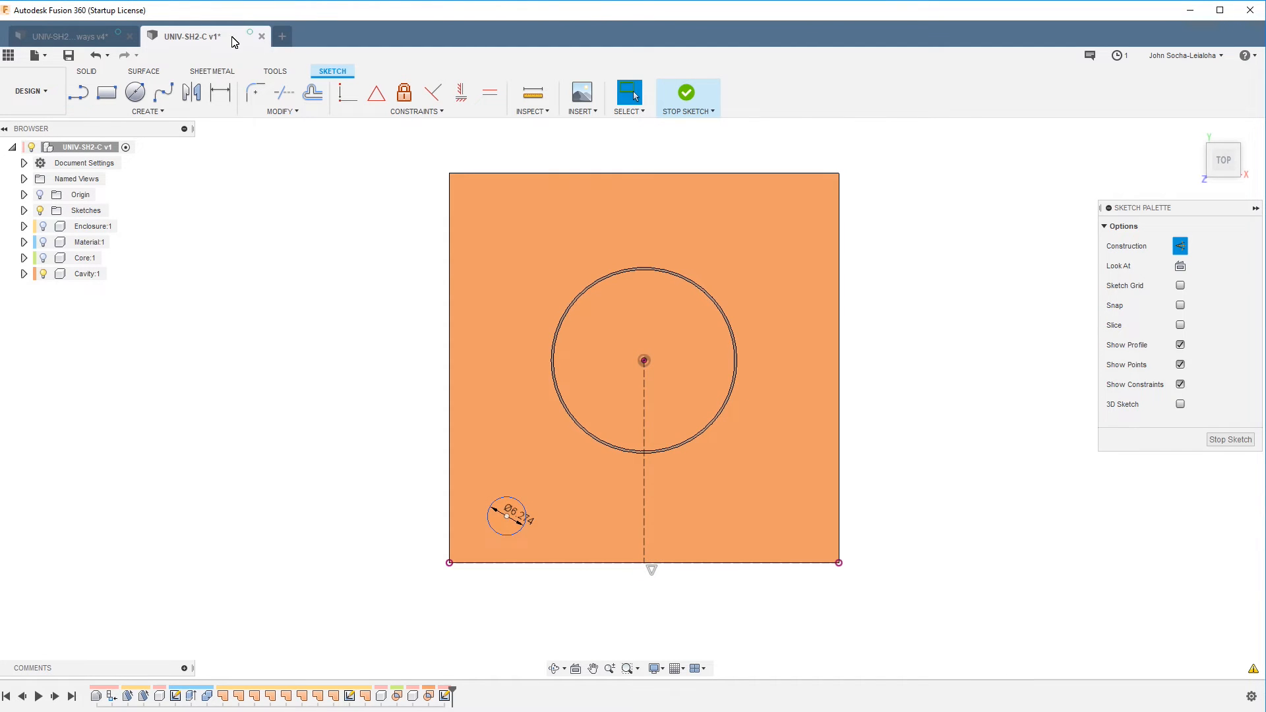
Mirror the small circle about the vertical construction line
left_click(191, 94)
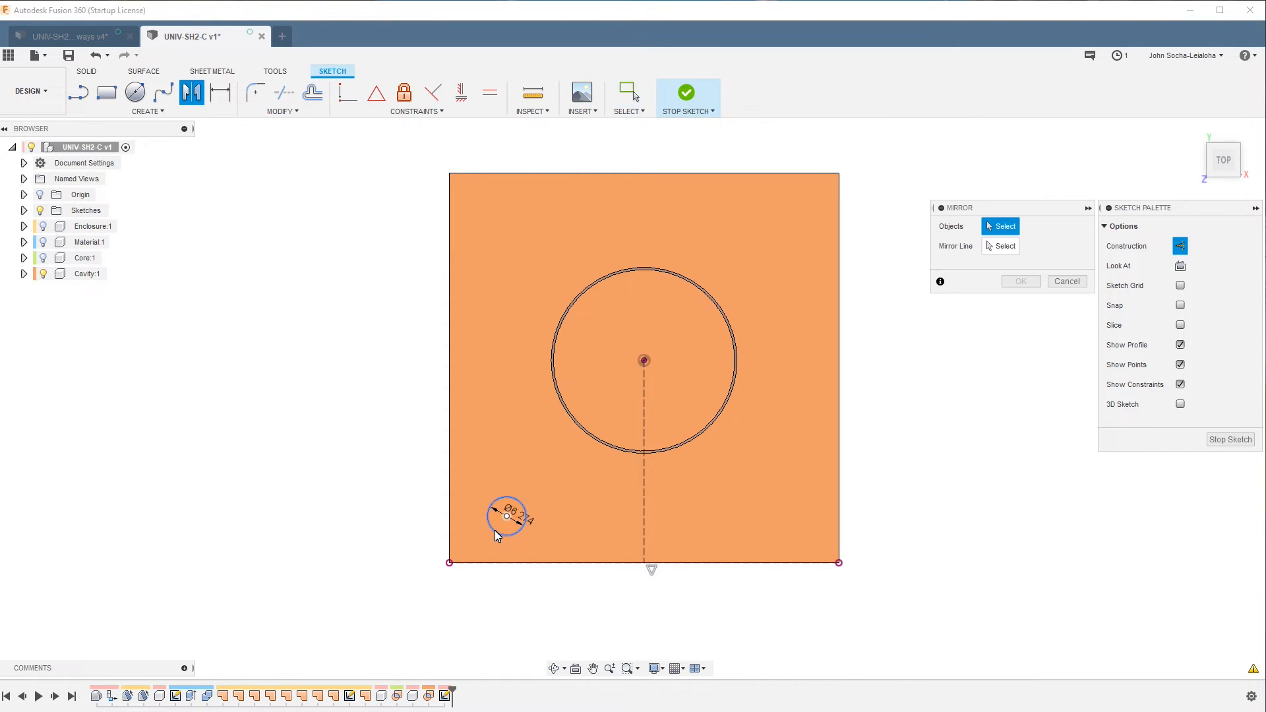
left_click(488, 511)
left_click(1003, 247)
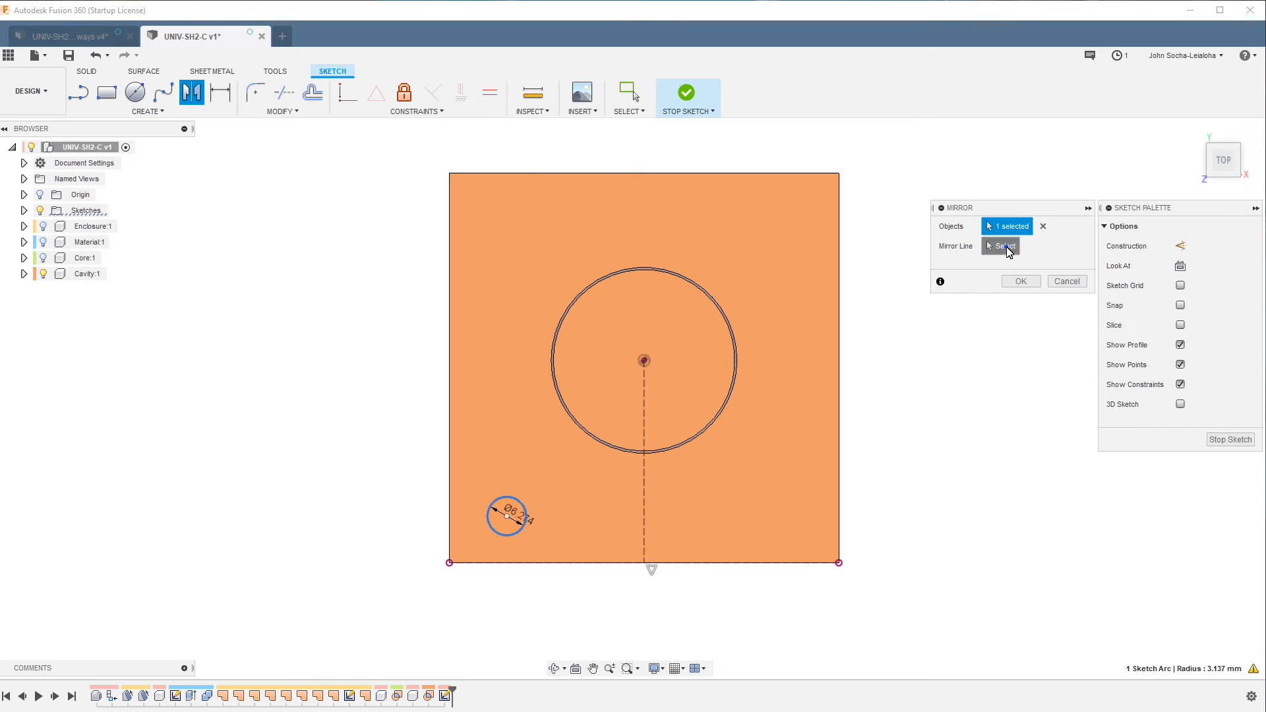
left_click(645, 521)
left_click(1021, 281)
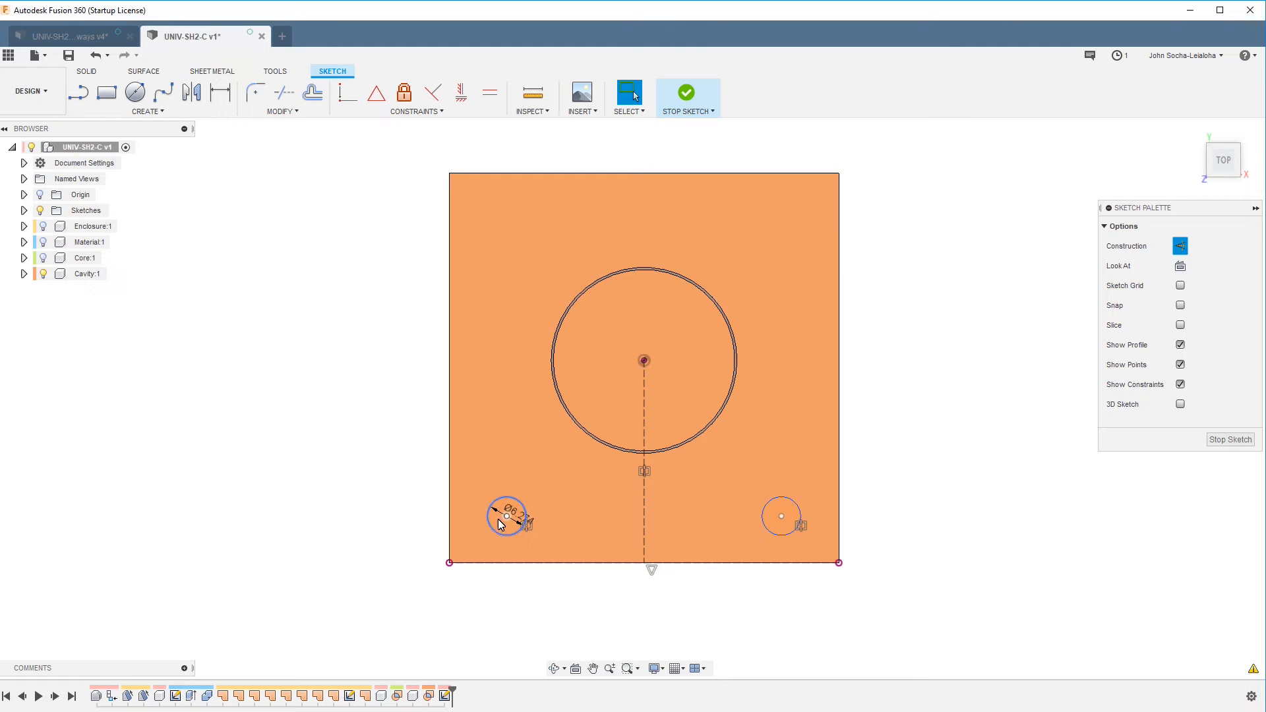
Draw a diagonal construction line from the block's lower-left corner to its centre and constrain the left small circle's centre onto it
scroll(501, 615, "up", 1)
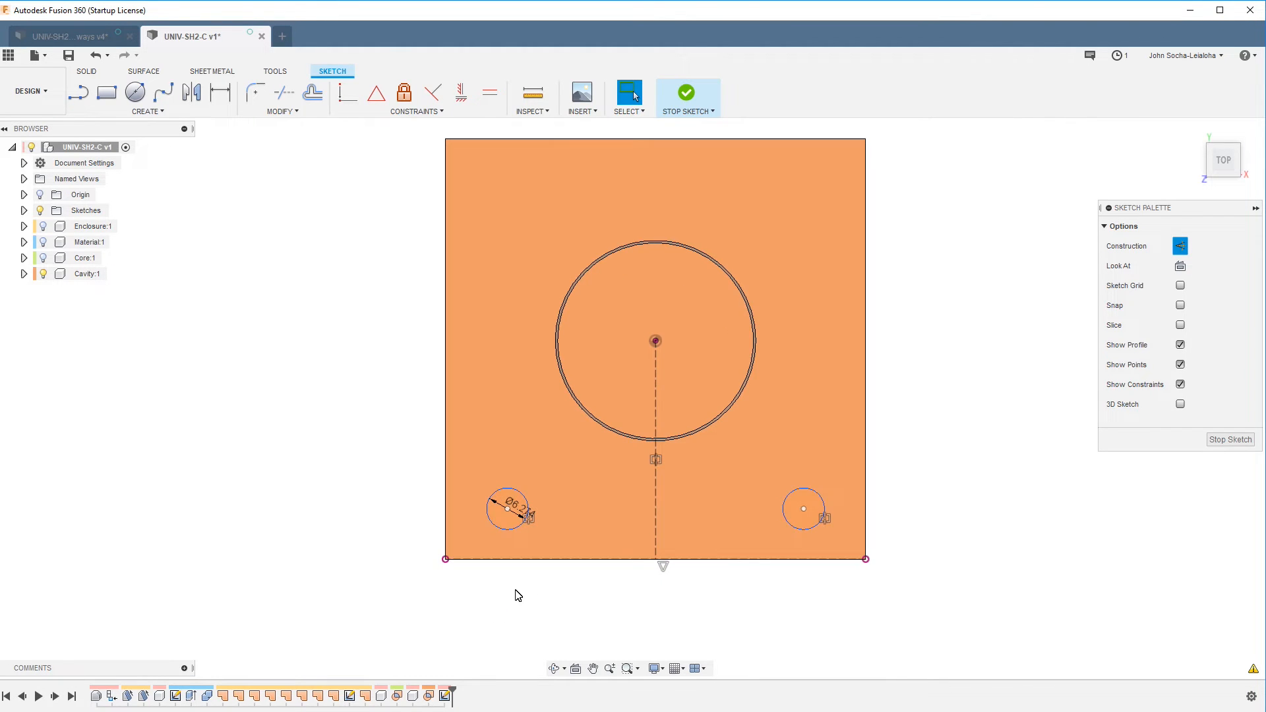
scroll(507, 605, "down", 1)
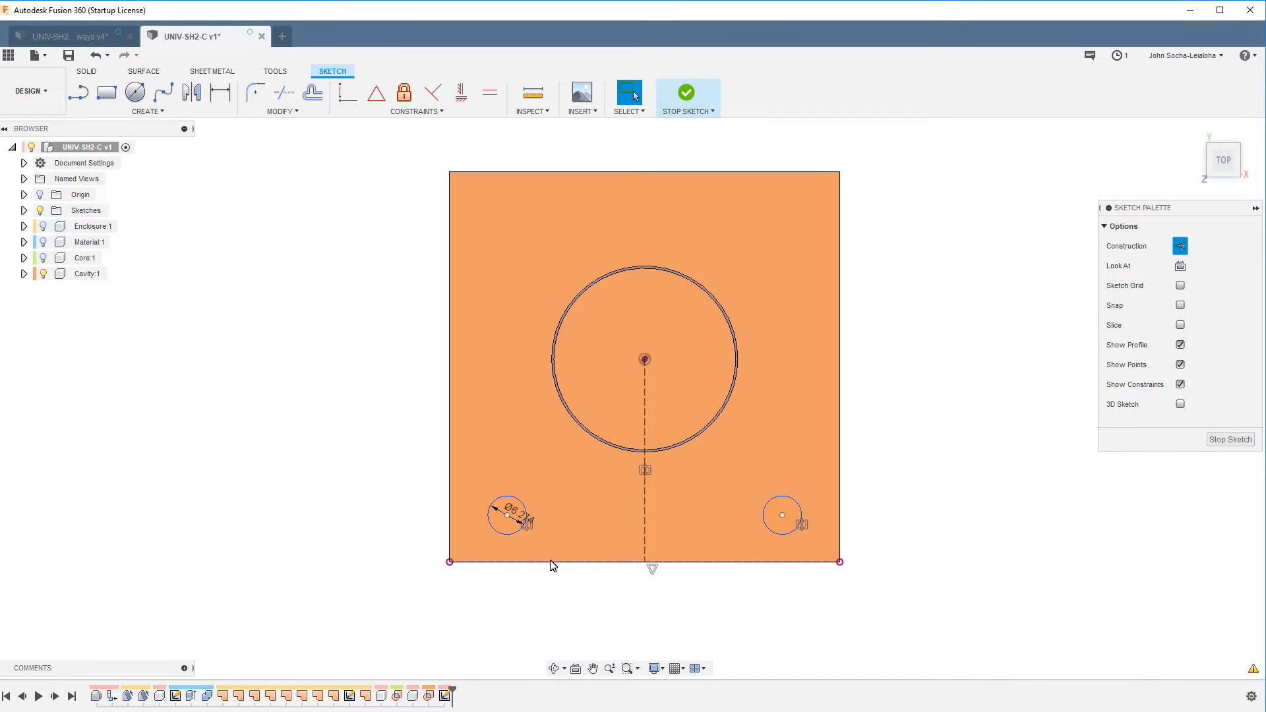
key("l")
left_click(450, 562)
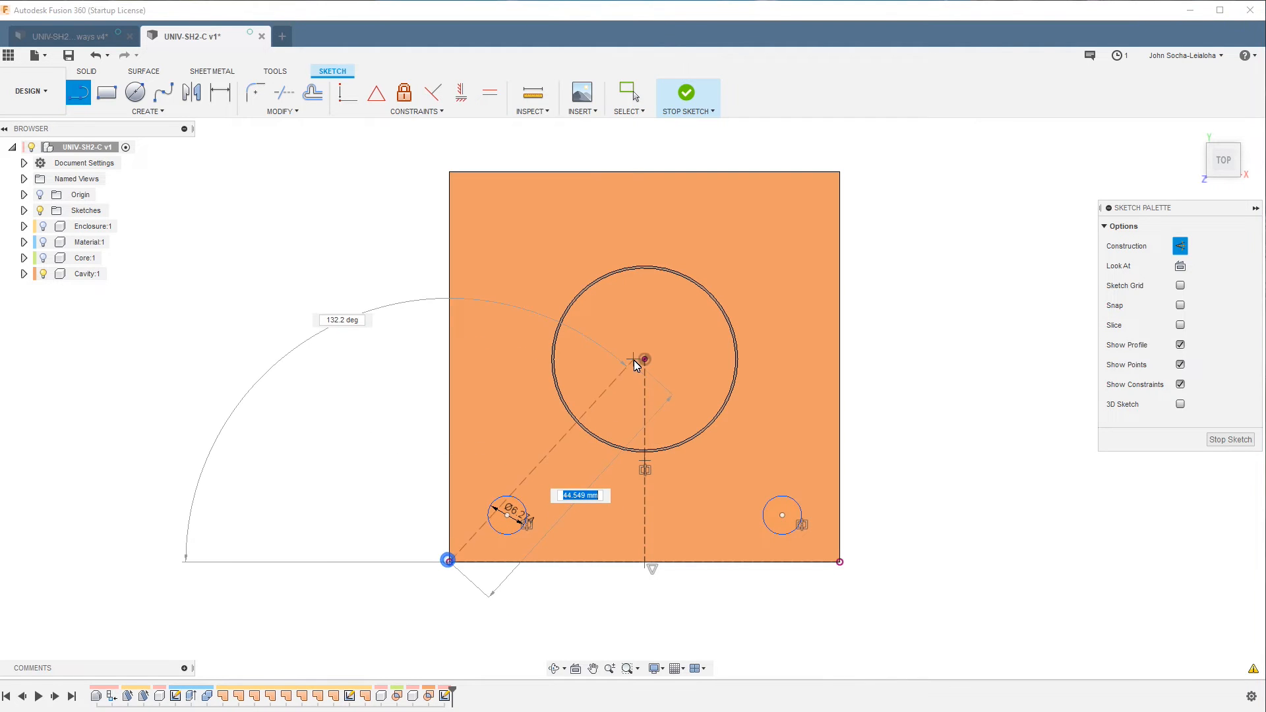
double_click(645, 359)
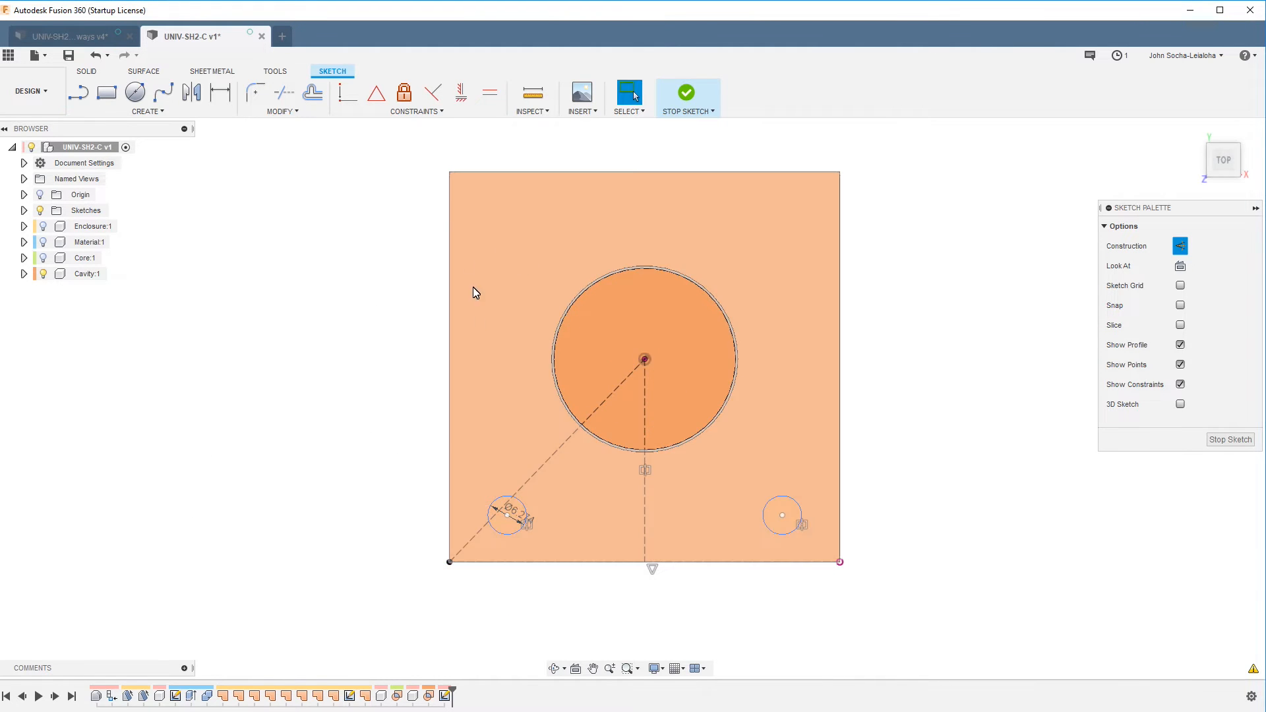
left_click(347, 92)
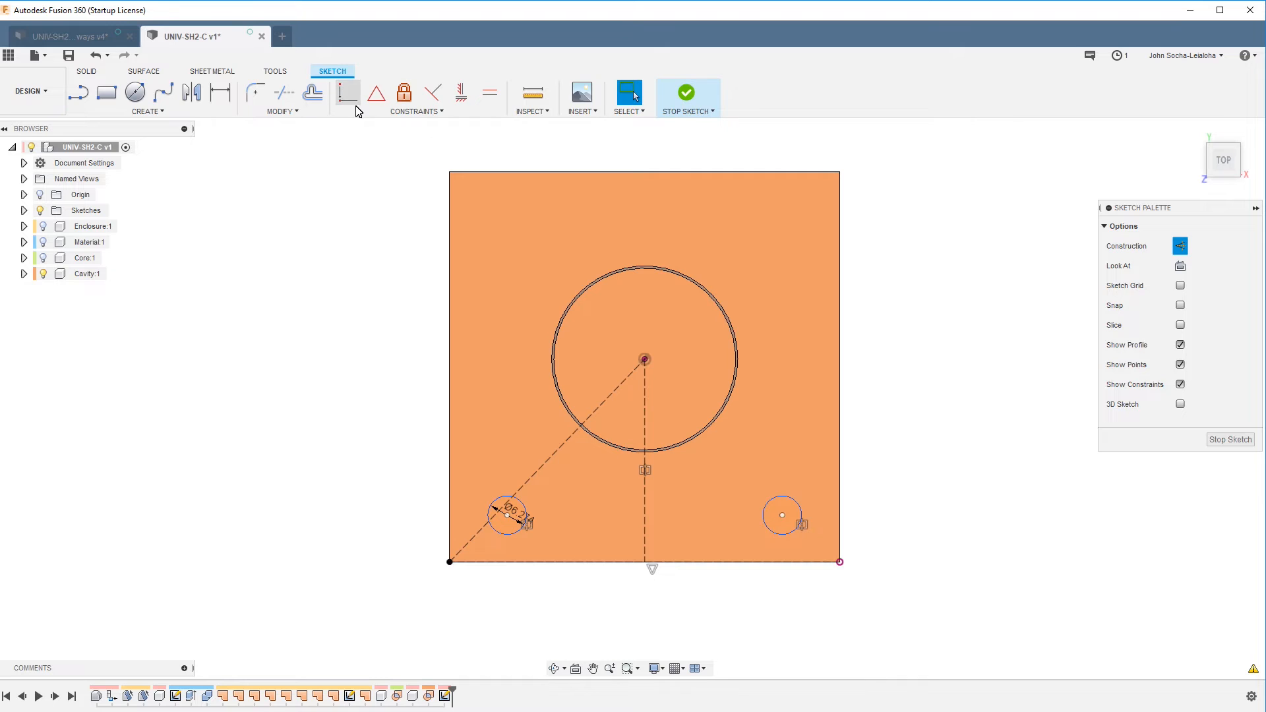
left_click(507, 517)
left_click(482, 529)
key("Escape")
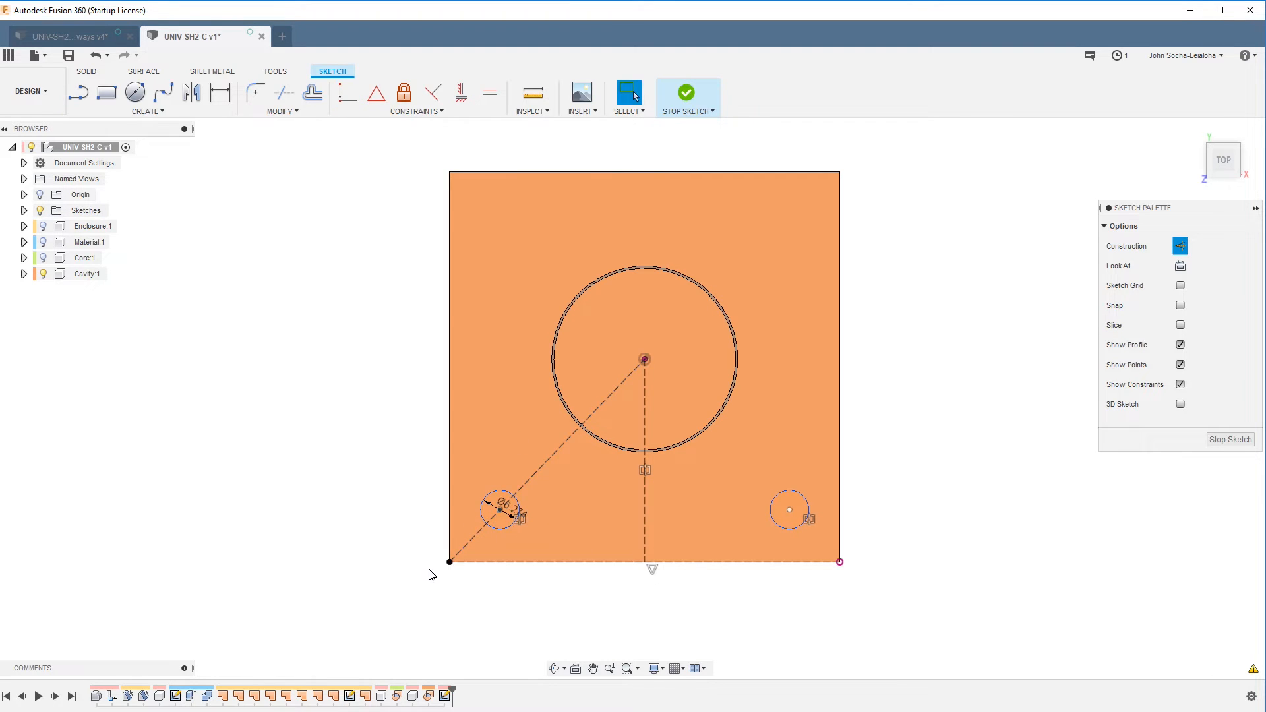
Dimension the distance between the left small circle's centre and the block's lower-left corner as 0.5 in
key("d")
left_click(500, 510)
left_click(450, 562)
left_click(427, 489)
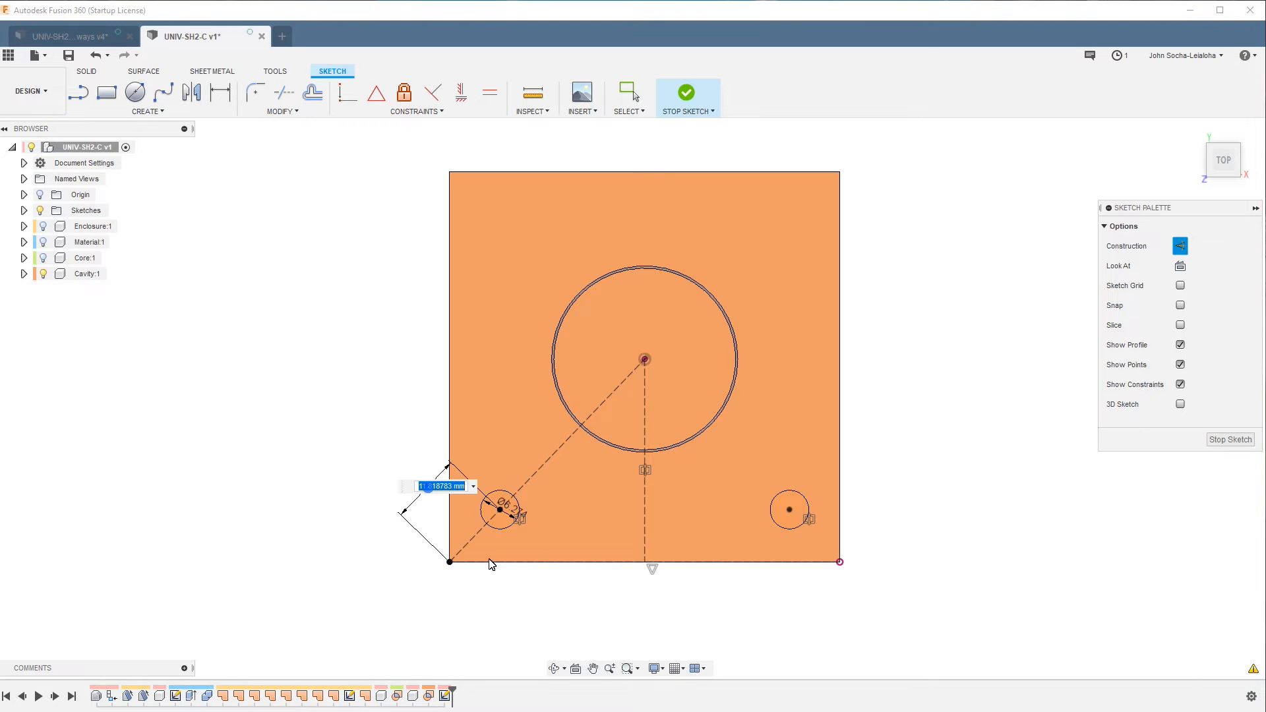
type("12.7")
key("Return")
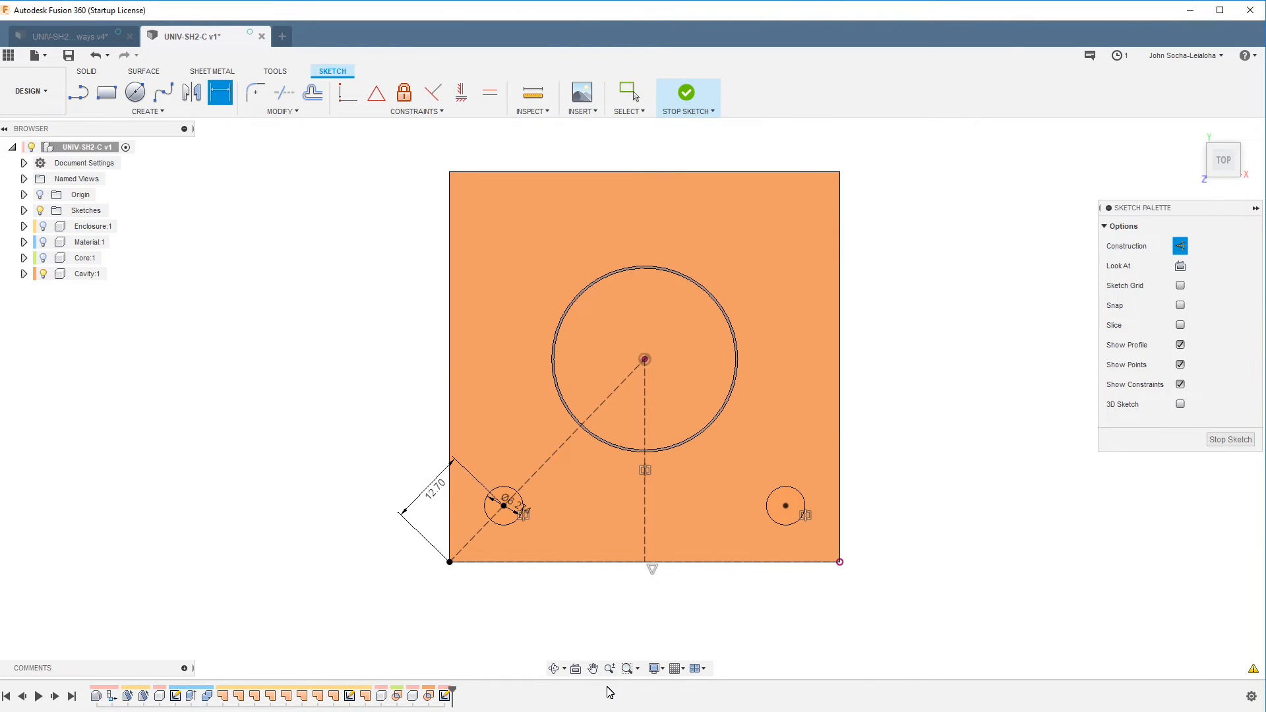
Set the left small circle's distance from the corner to 0.4 in and finish the sketch
double_click(432, 489)
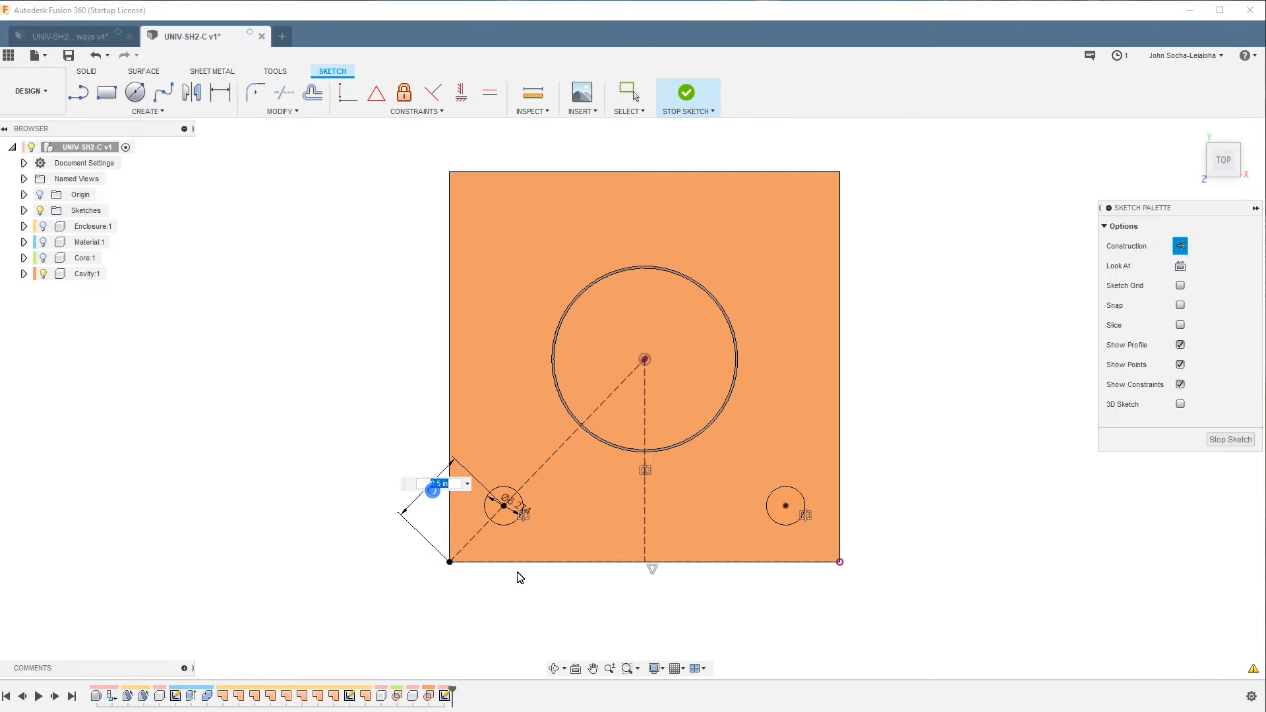
key("Return")
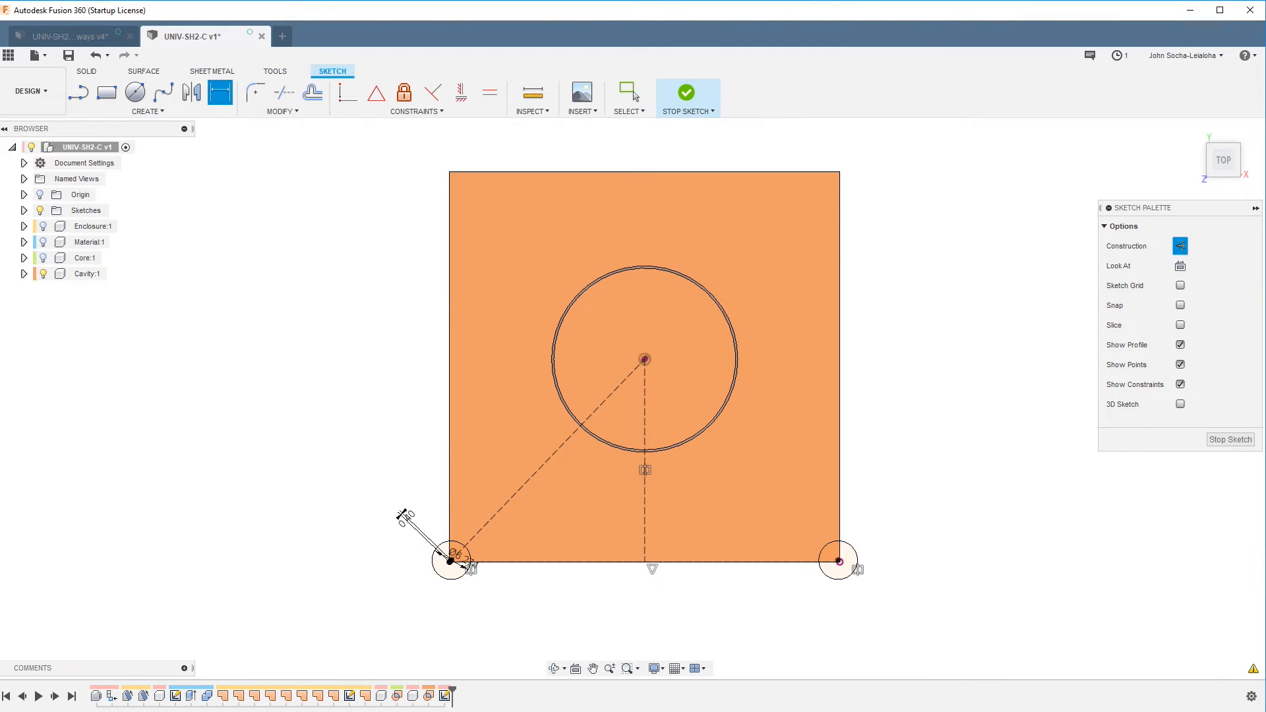
double_click(407, 516)
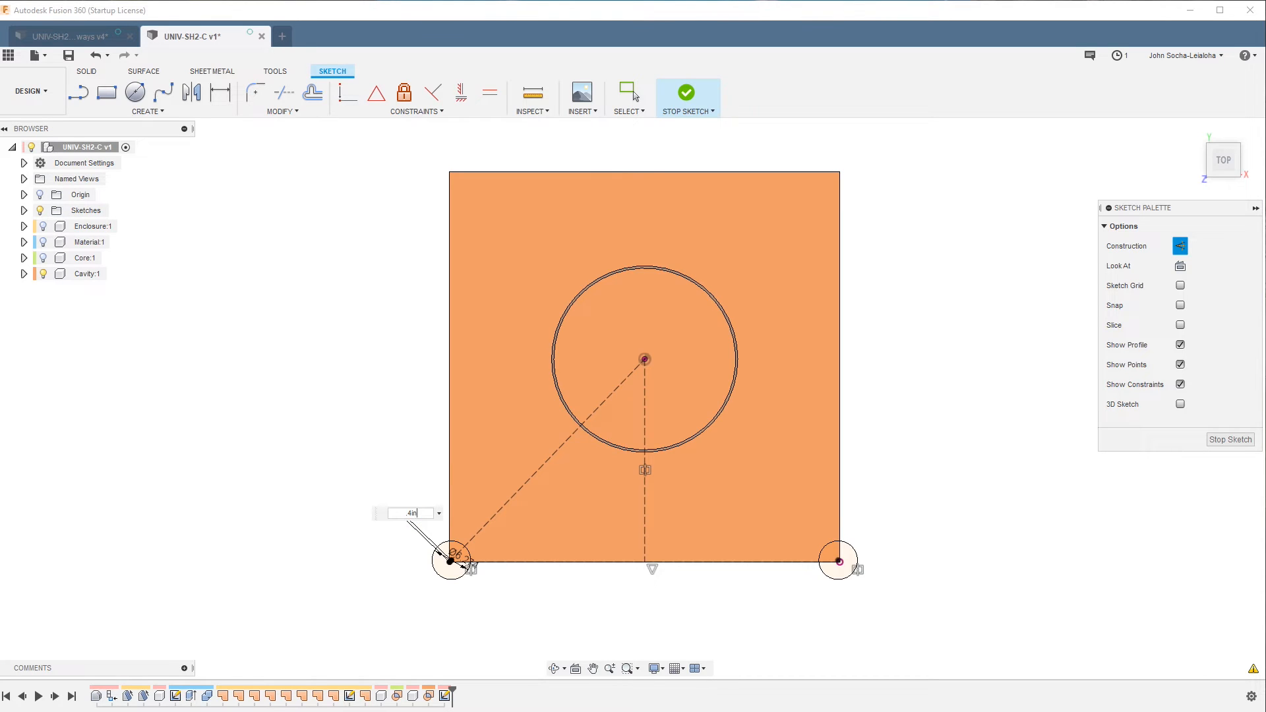
key("Return")
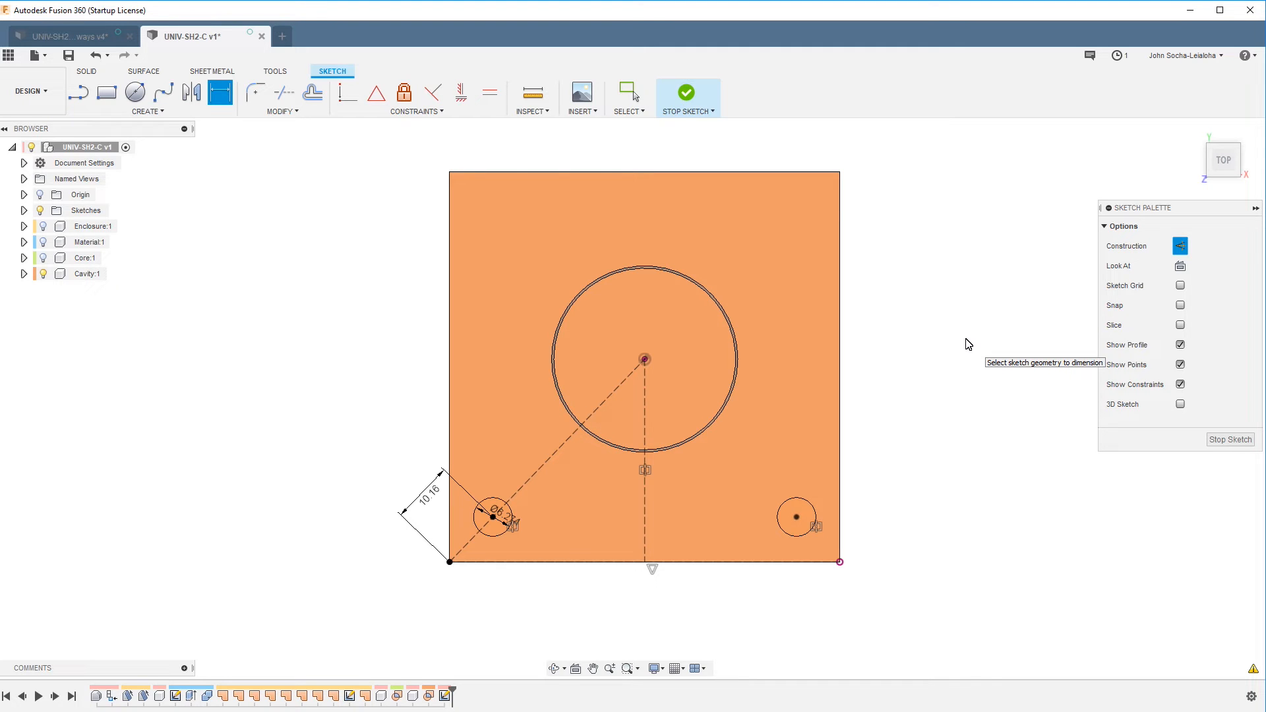
left_click(1230, 439)
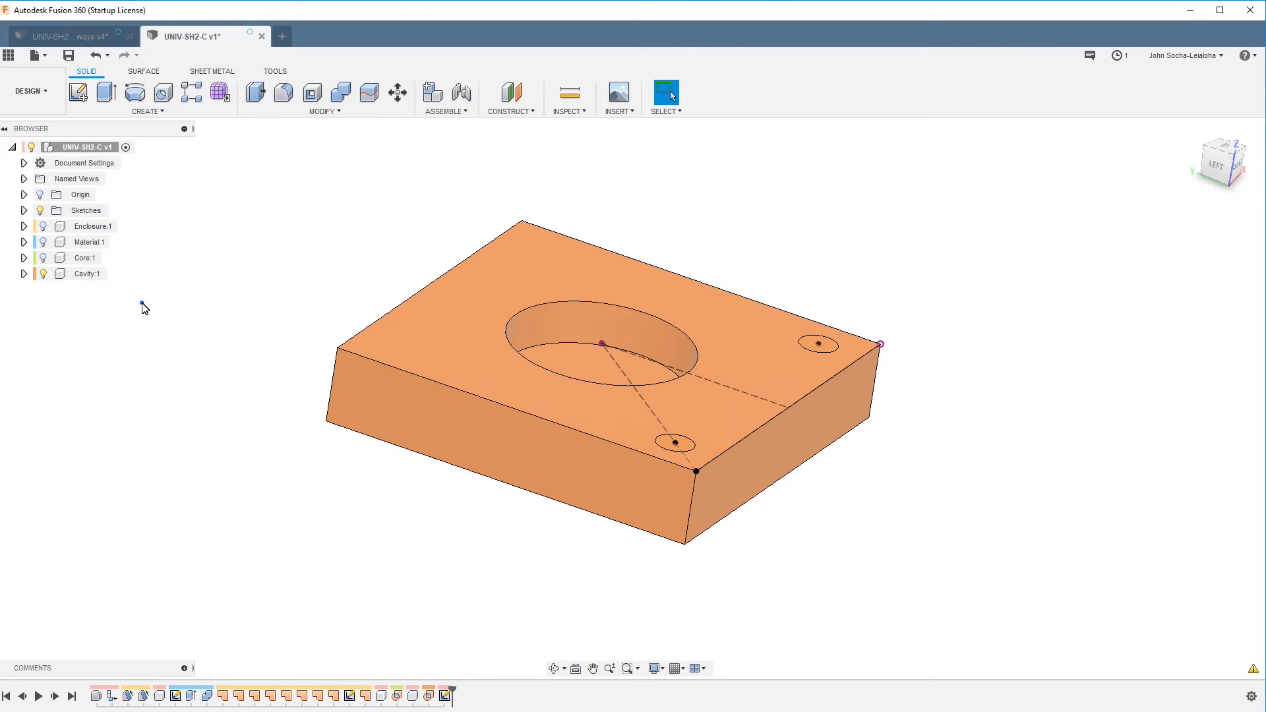
Show the Core and extrude both small circles as a symmetric cut through Core and Cavity, with a whole length of 0.52 in
key("e")
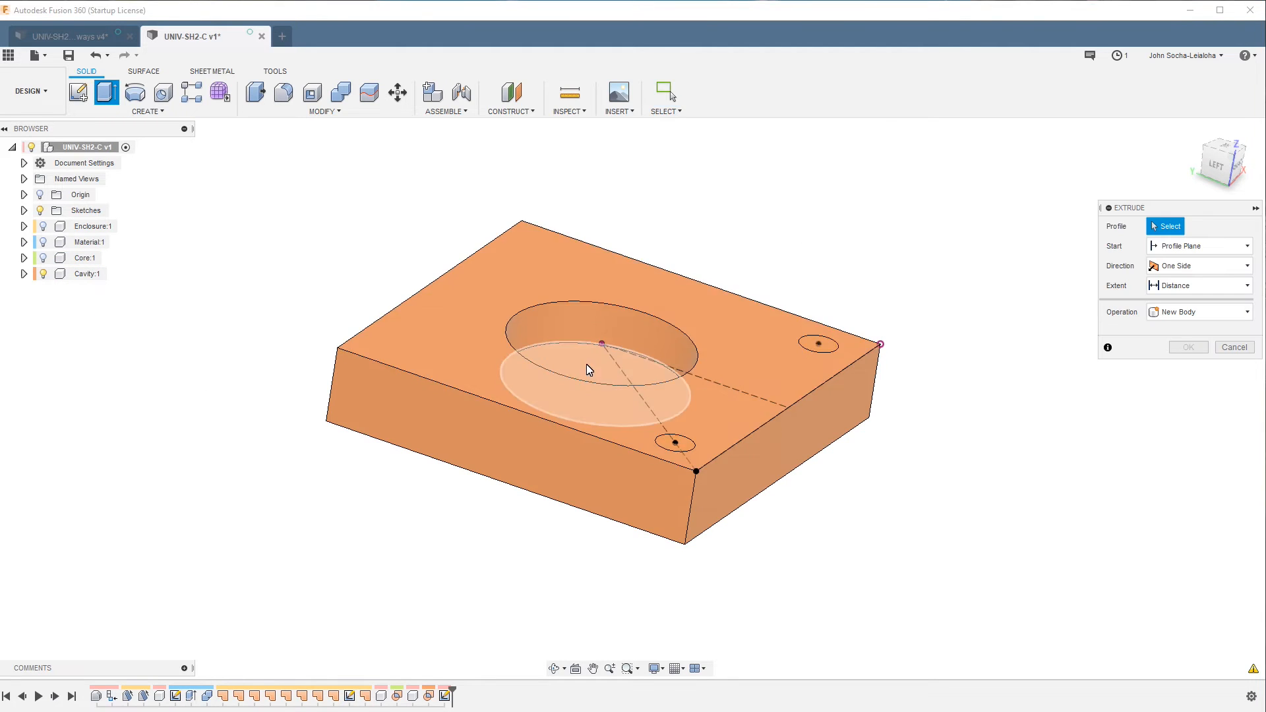
left_click(679, 444)
left_click(819, 344)
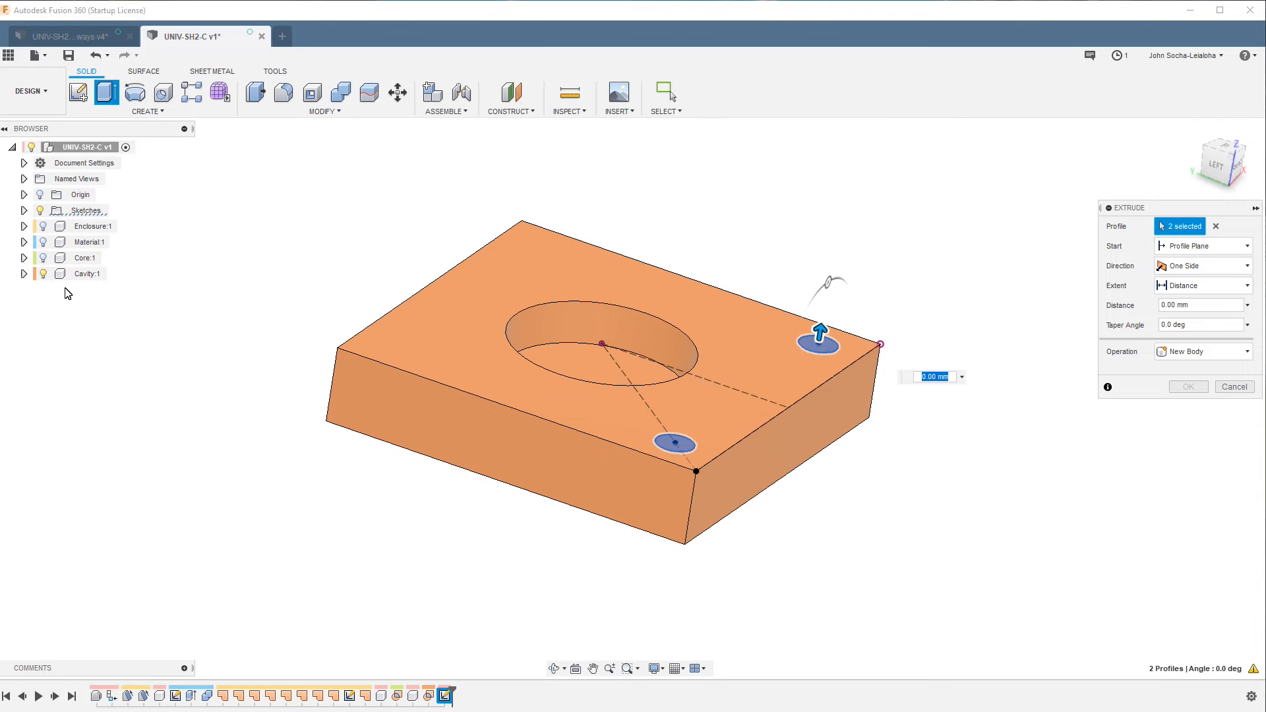
left_click(42, 260)
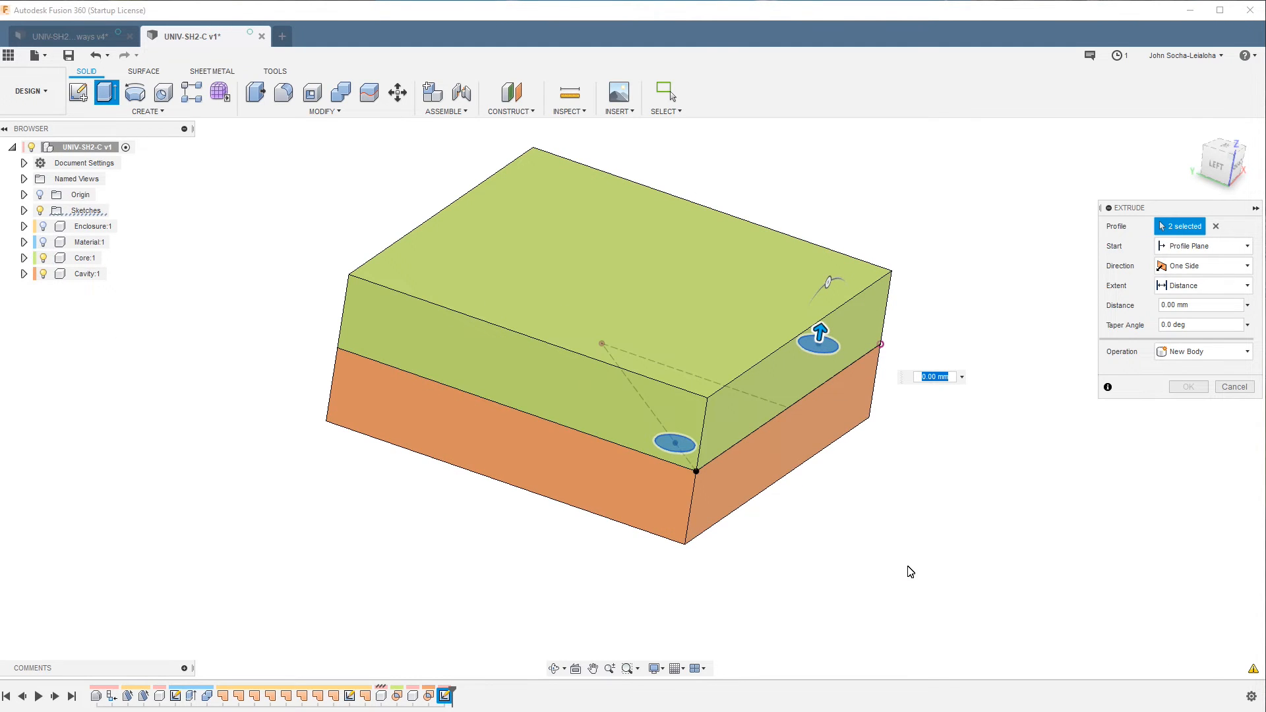
left_click(1187, 266)
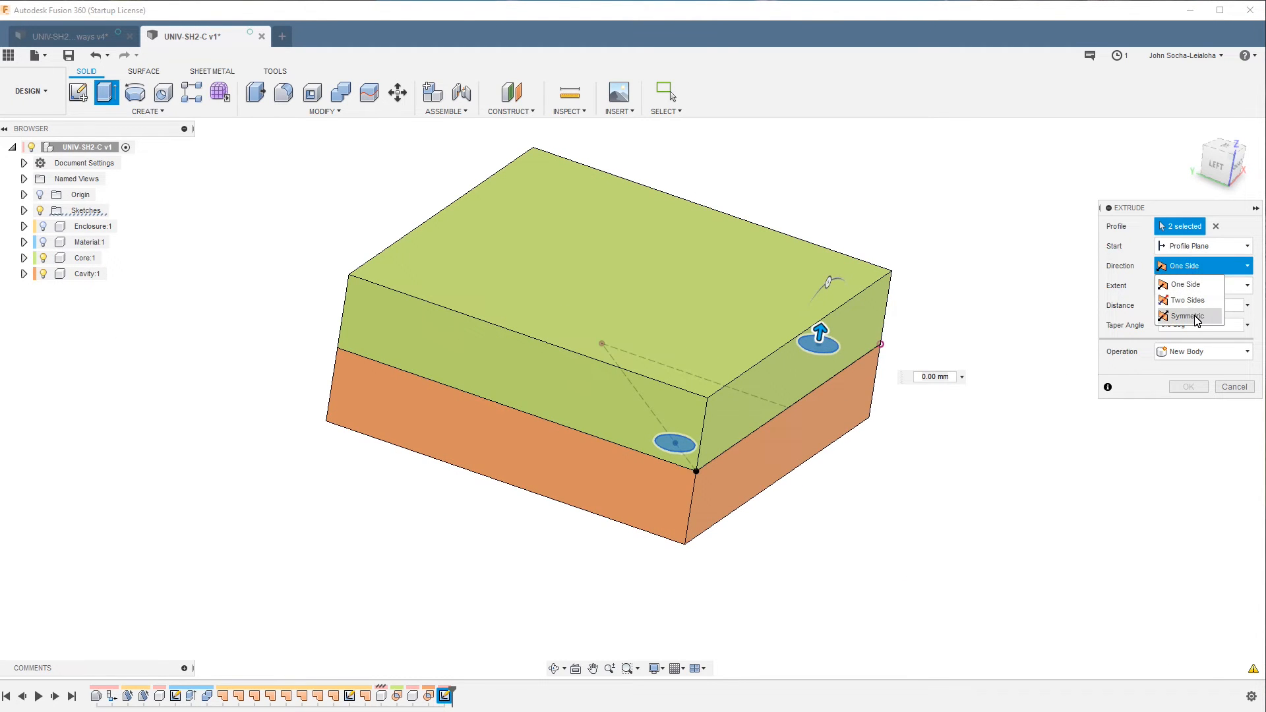
left_click(1187, 317)
left_click(1208, 307)
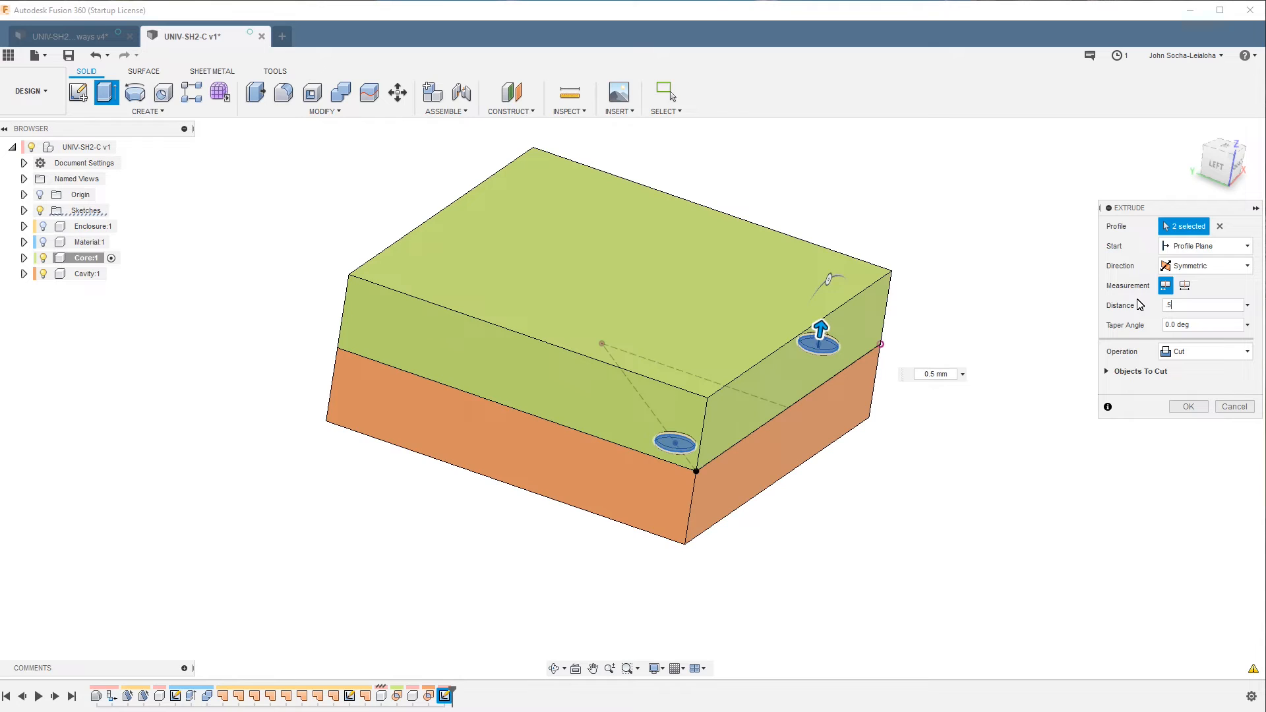
type("in")
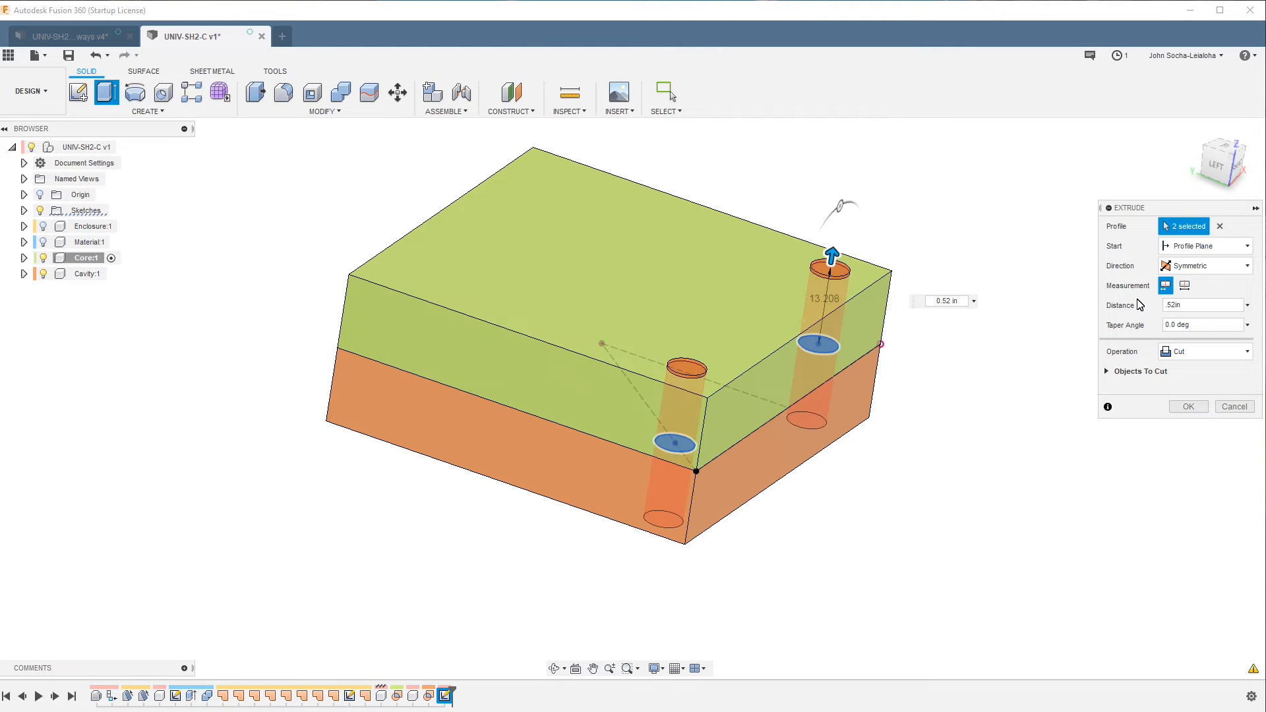
left_click(1185, 285)
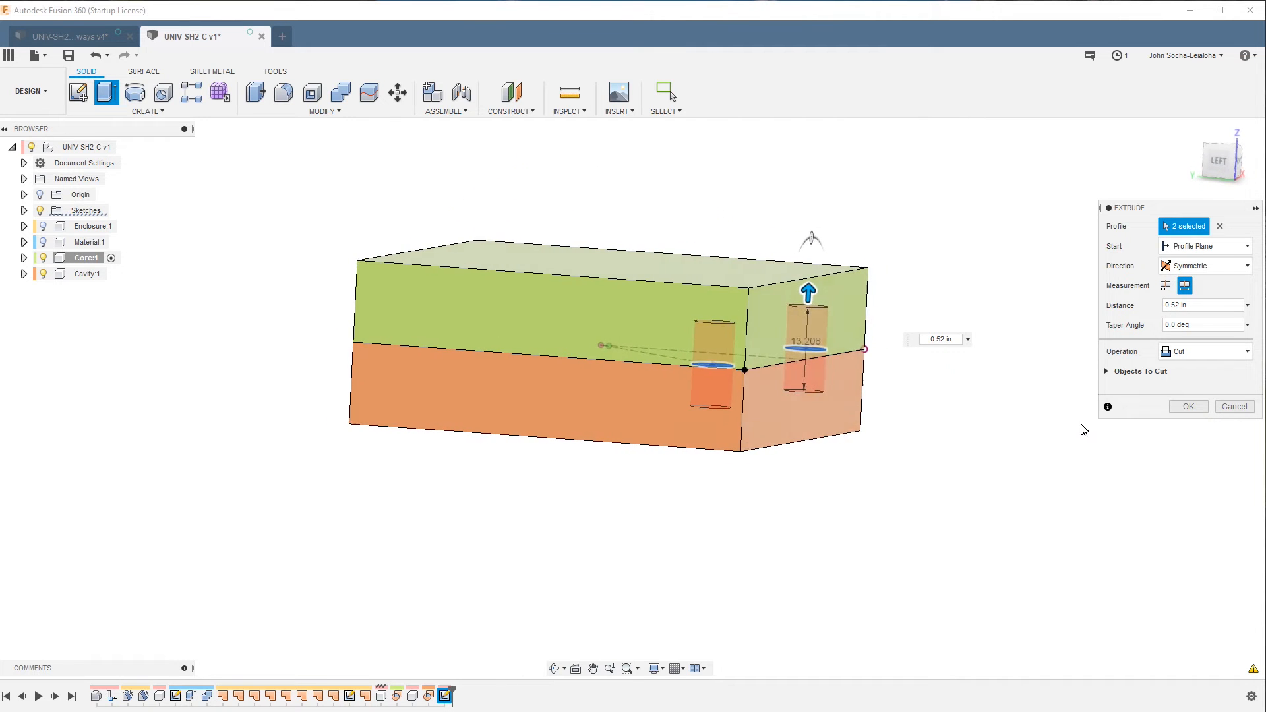
middle_click_drag(1084, 430, 1097, 426, "shift")
middle_click_drag(1194, 405, 1141, 485, "shift")
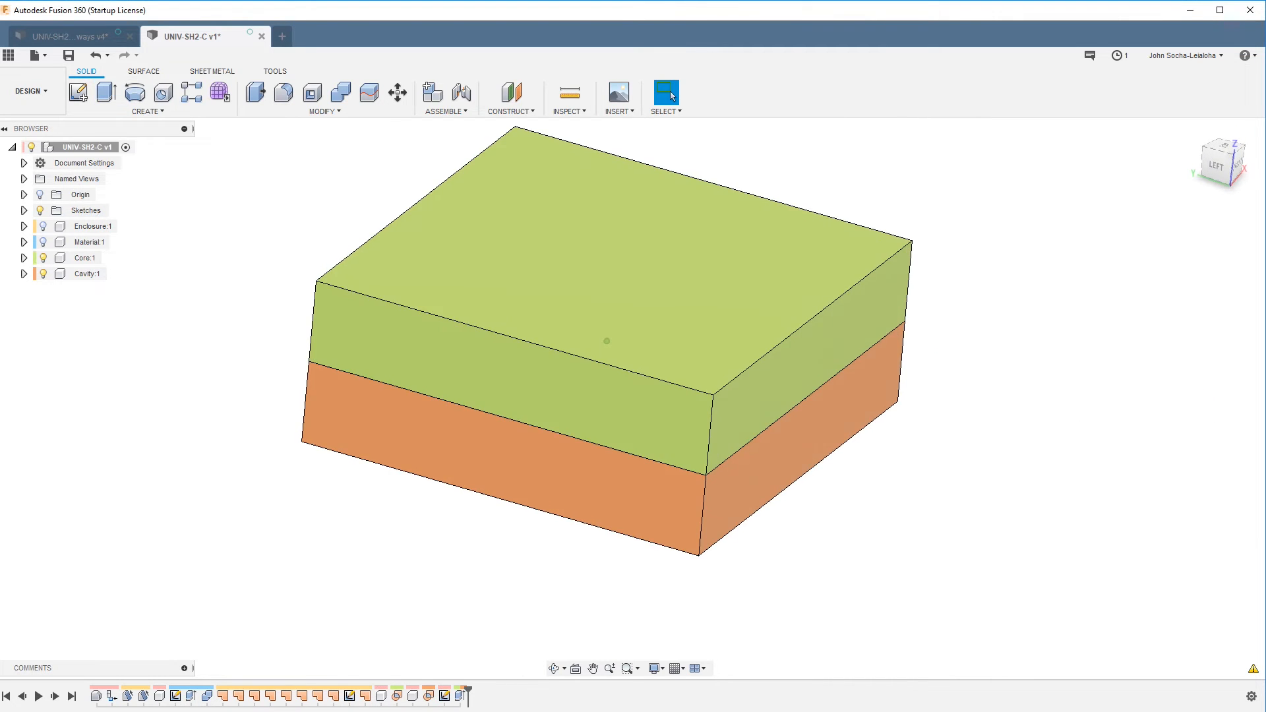
Hide the Core and create a new component named Runner under the top-level assembly
left_click(44, 259)
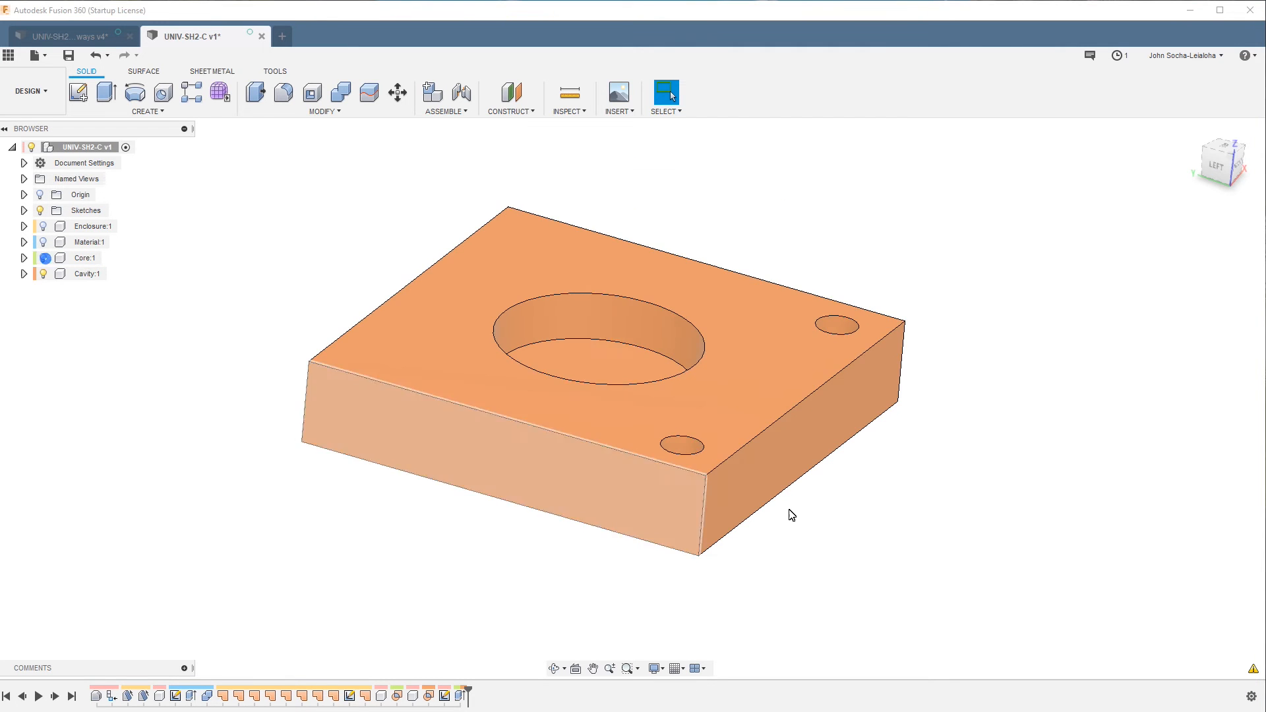
left_click(304, 347)
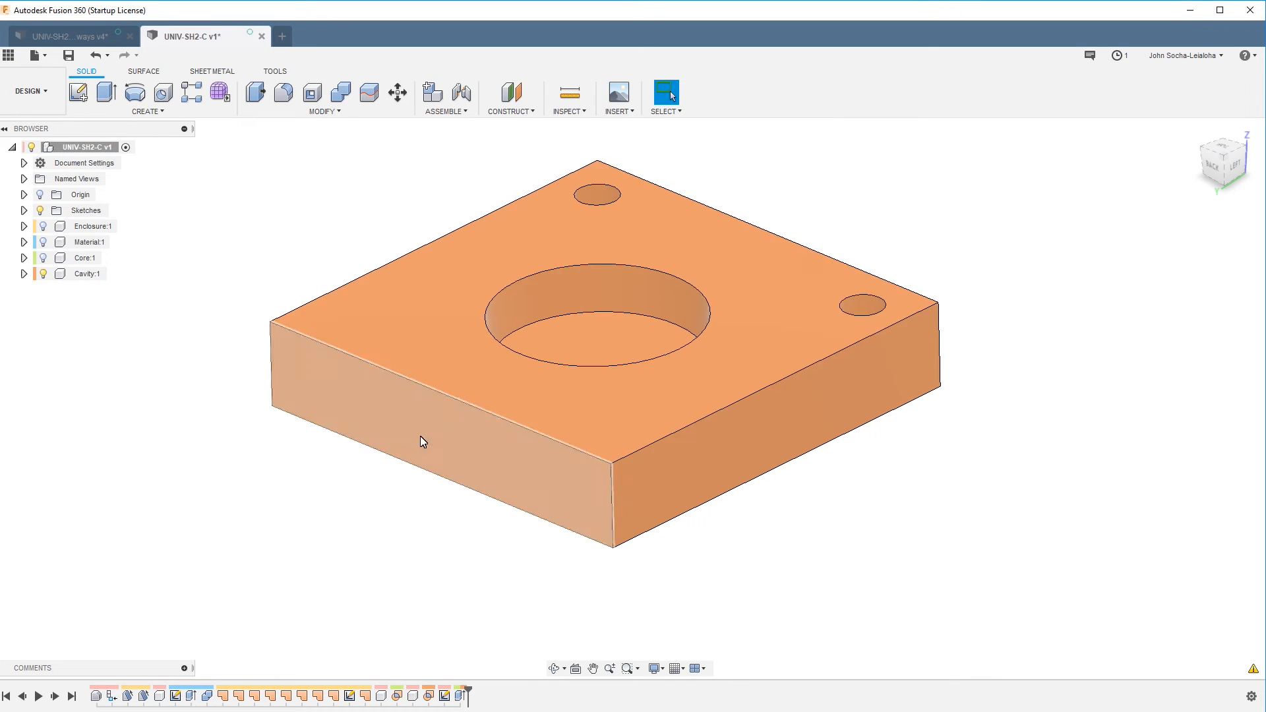
right_click(86, 147)
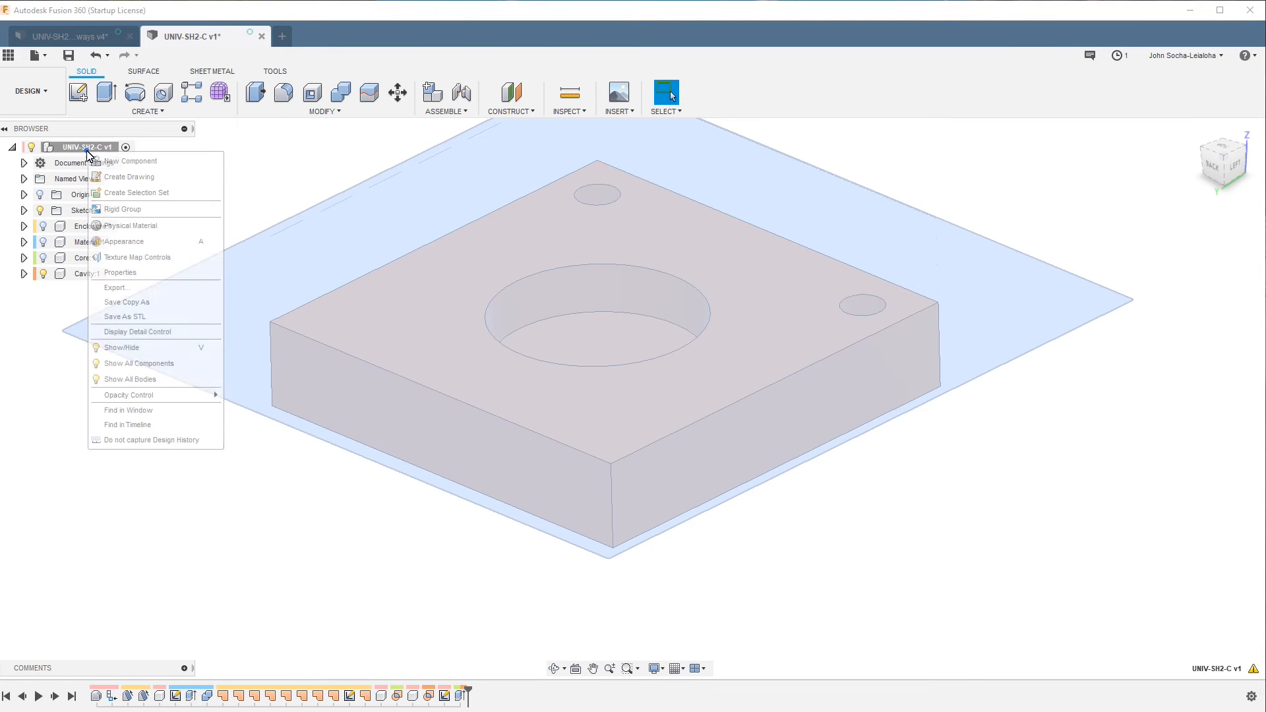
left_click(120, 165)
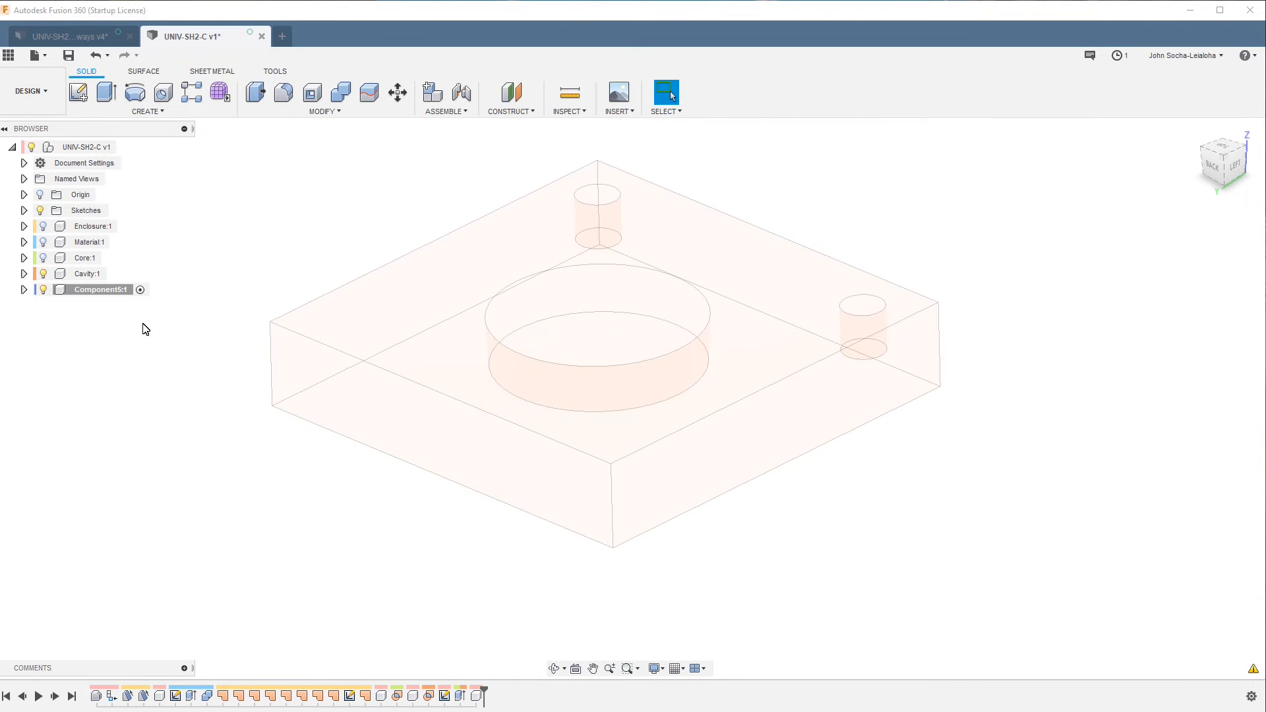
left_click(114, 290)
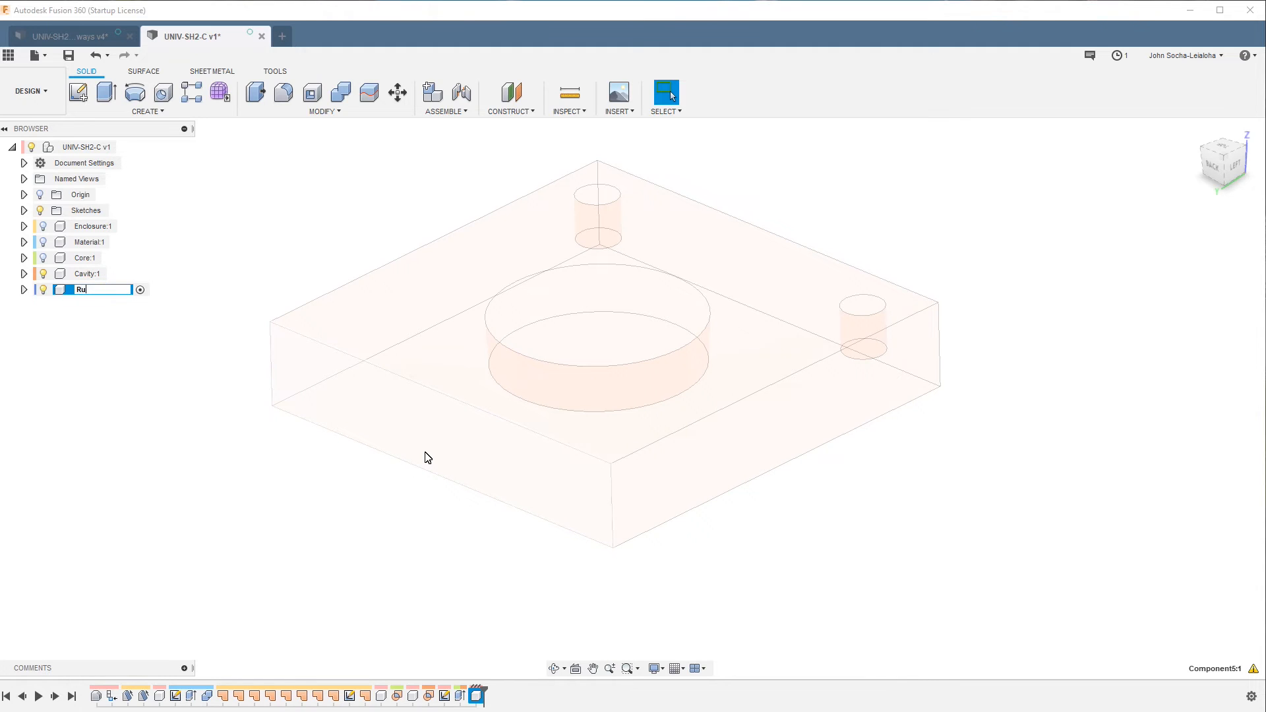
key("Return")
left_click(205, 413)
Start a sketch on the Cavity's back side face and project that face's upper edge as construction geometry
left_click(78, 92)
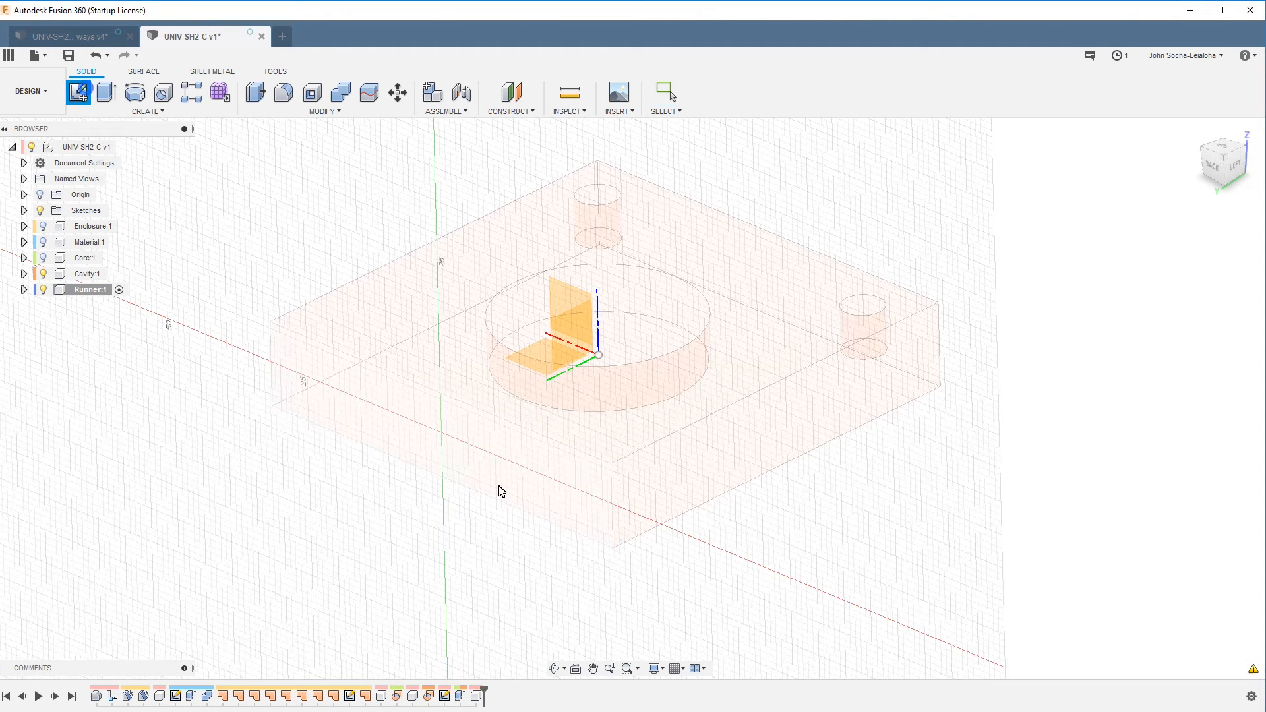
left_click(490, 446)
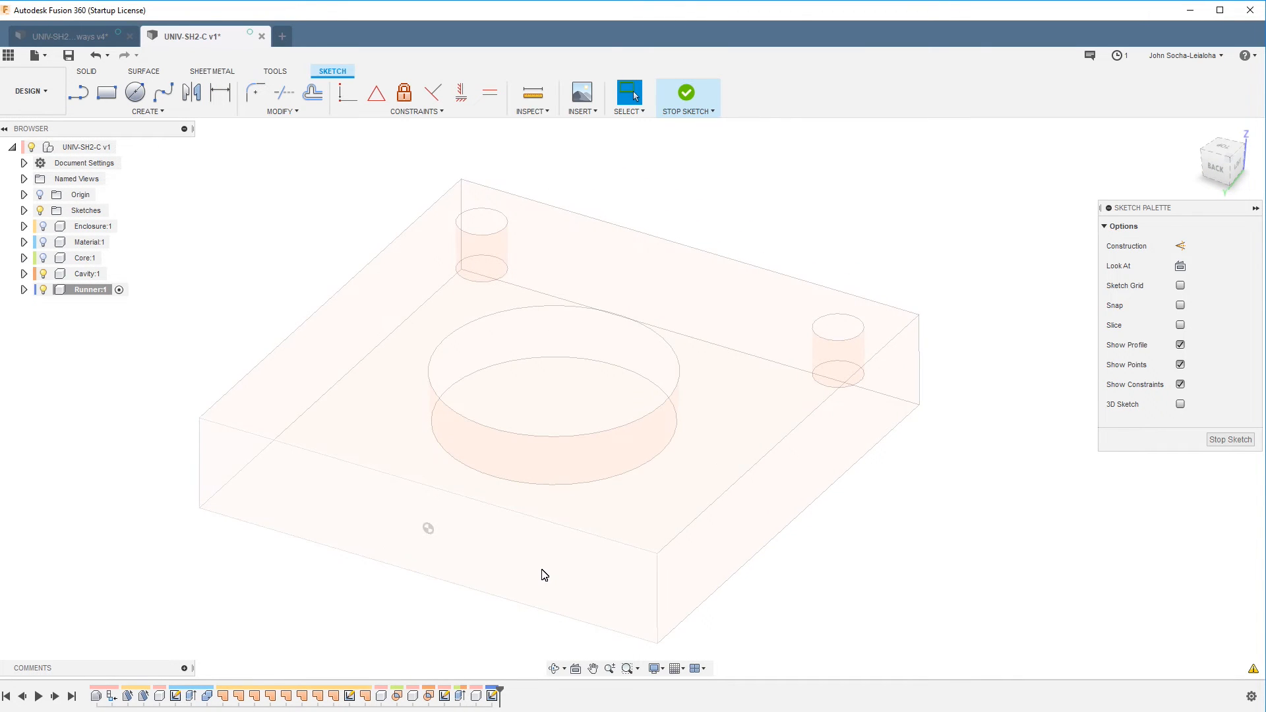
left_click(1180, 247)
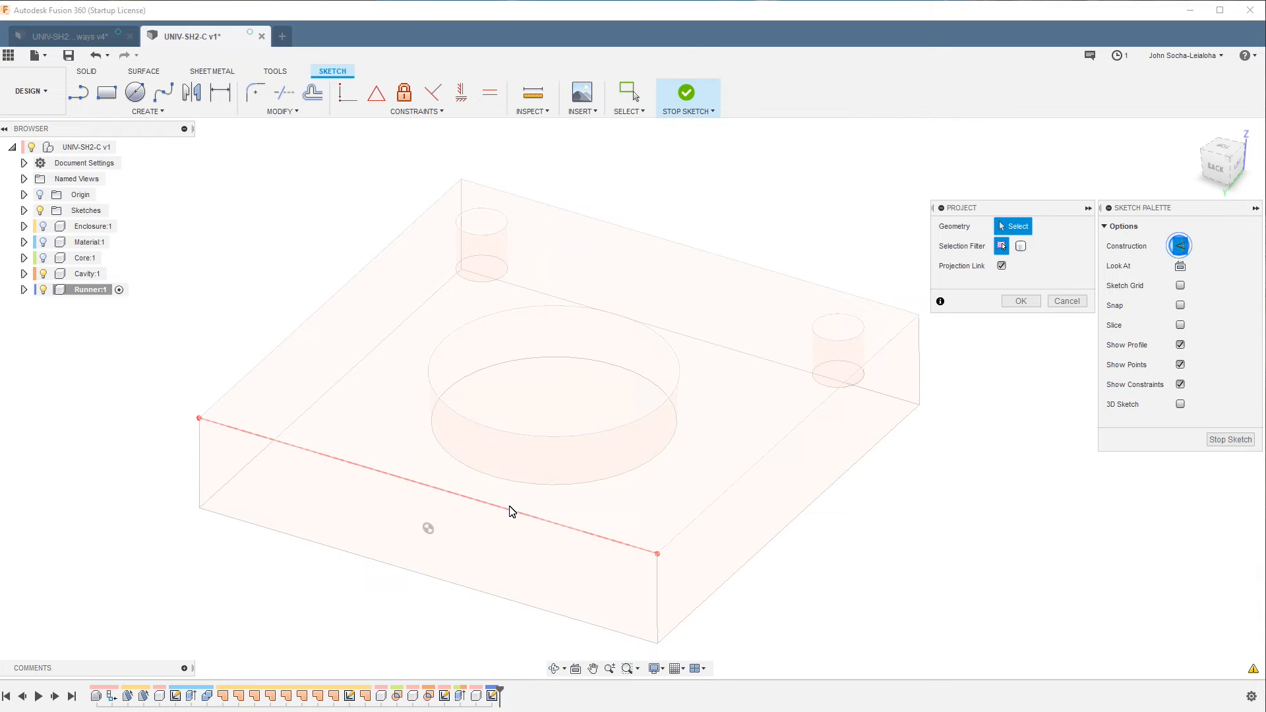
left_click(512, 510)
left_click(1021, 301)
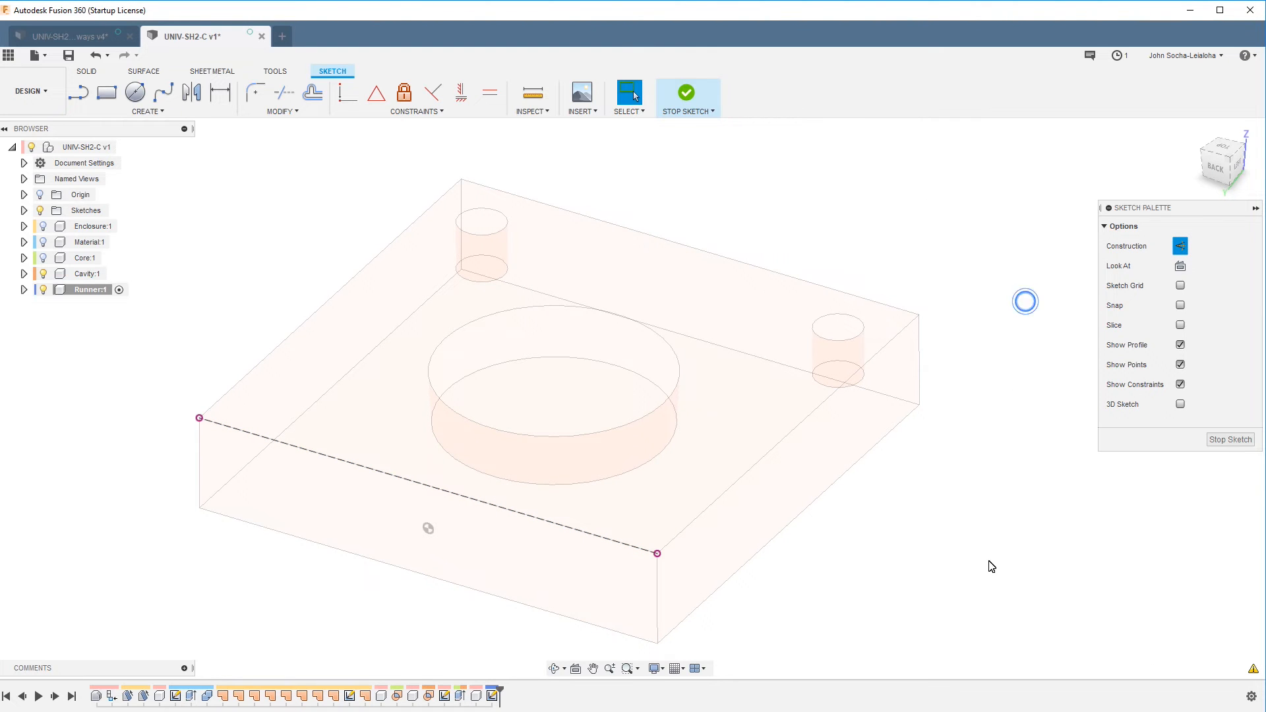
Draw a downward-bulging 3-point arc with both ends on the projected edge and its centre about 1.9 mm above it
left_click(1215, 168)
scroll(447, 658, "up", 3)
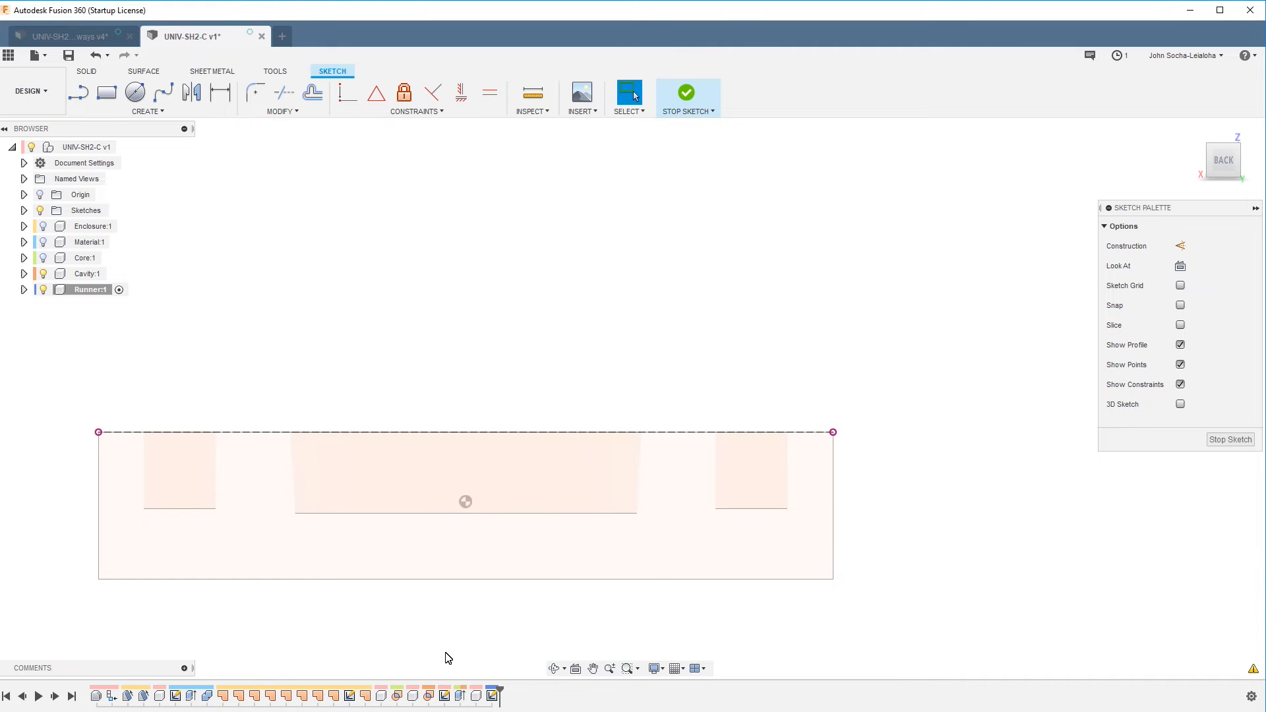
left_click(88, 111)
mouse_move(92, 163)
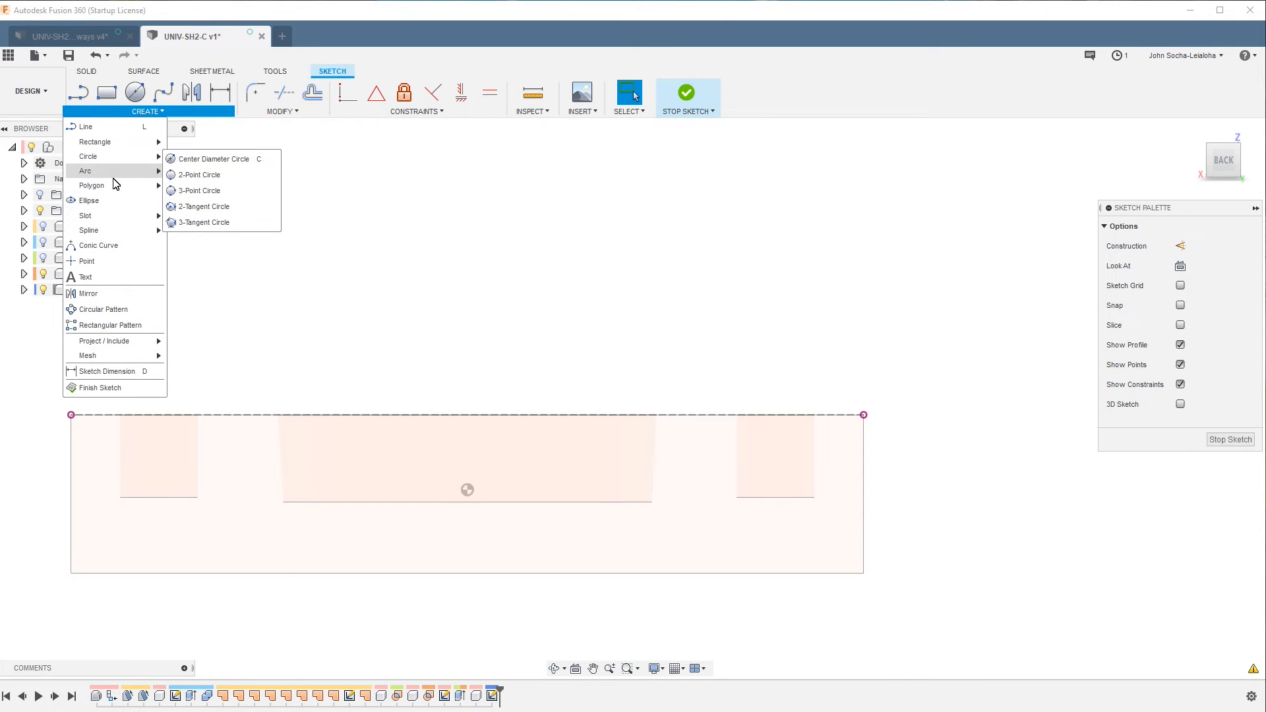
left_click(204, 174)
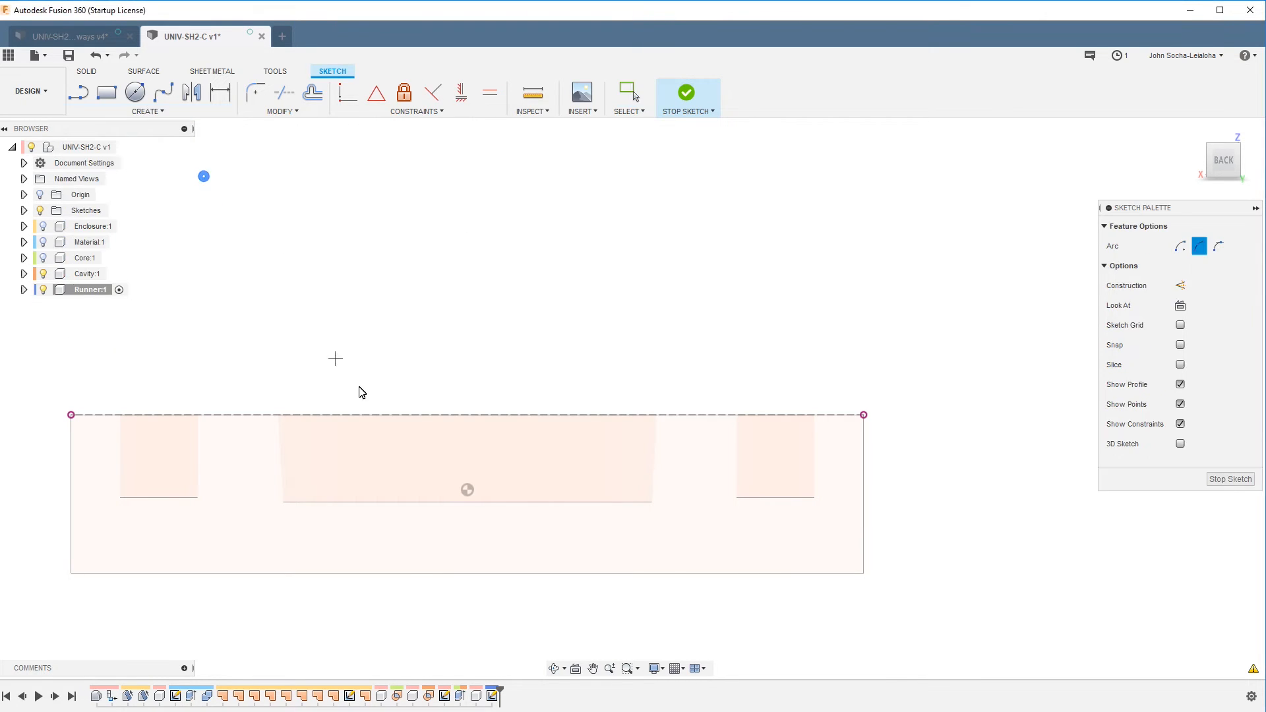
left_click(423, 414)
left_click(534, 414)
left_click(475, 451)
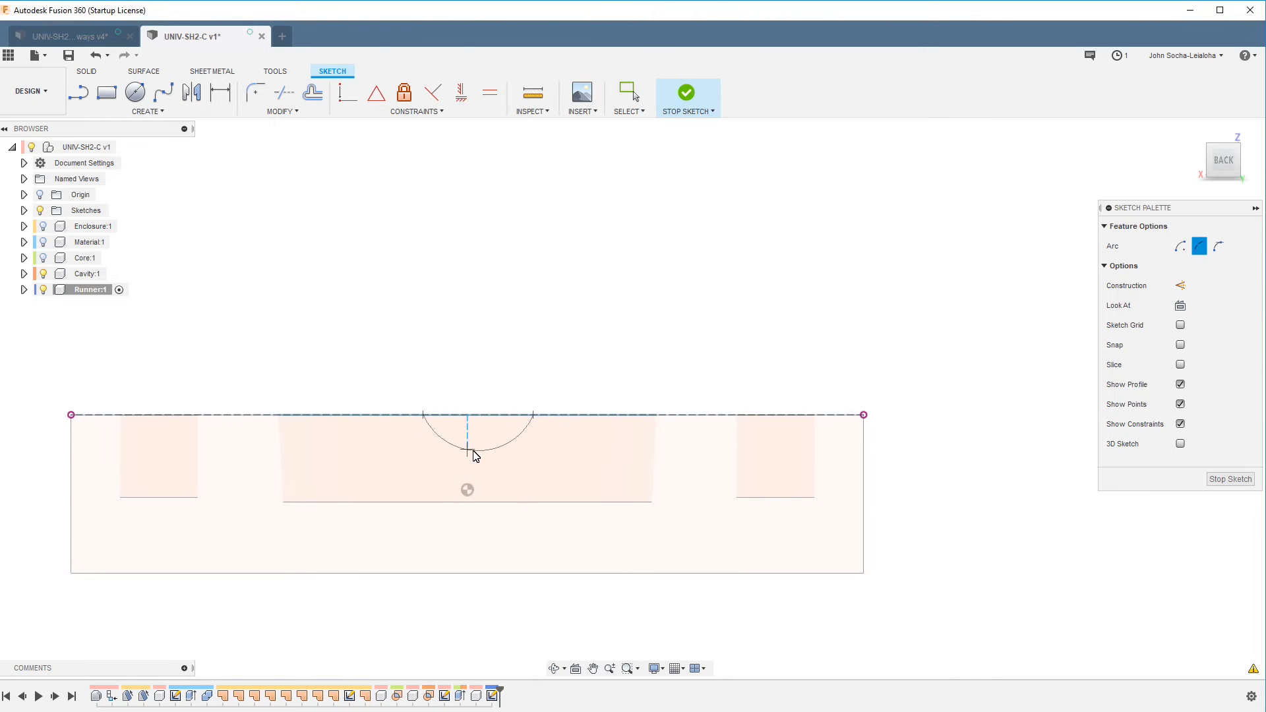
left_click(476, 452)
scroll(504, 489, "up", 2)
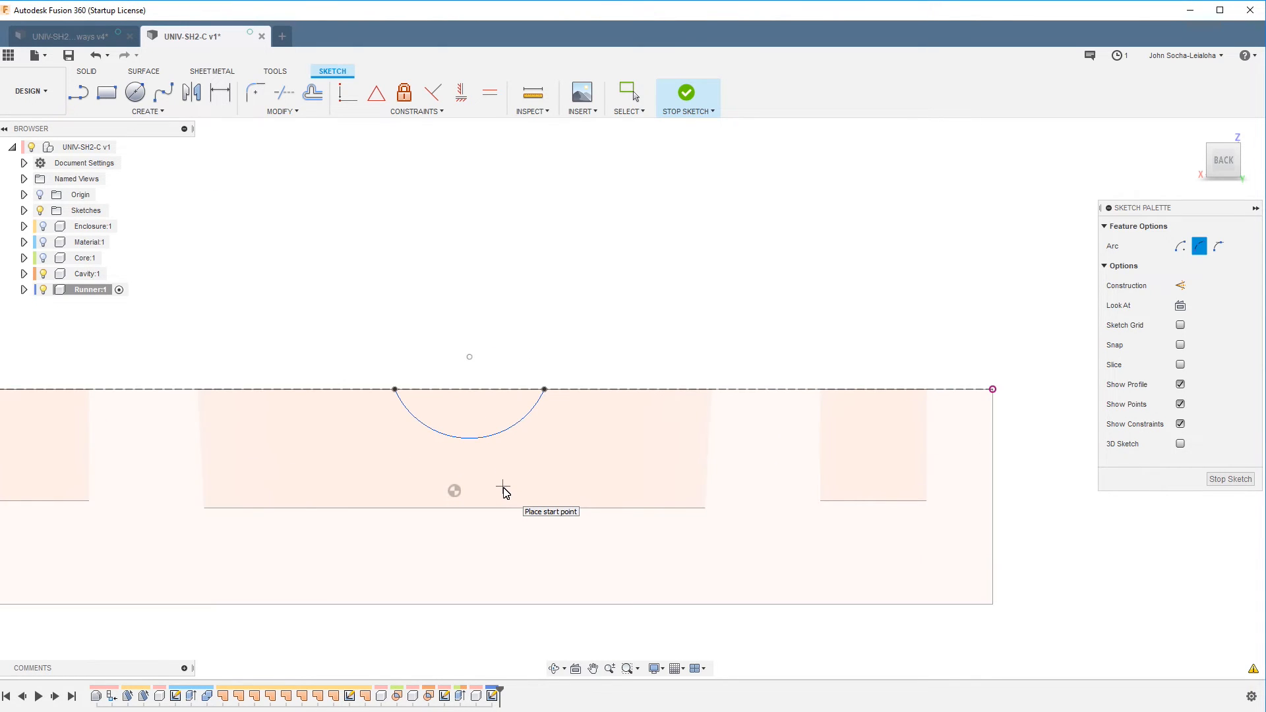
key("Escape")
Constrain the arc's centre point vertically in line with the sketch origin
left_click(461, 92)
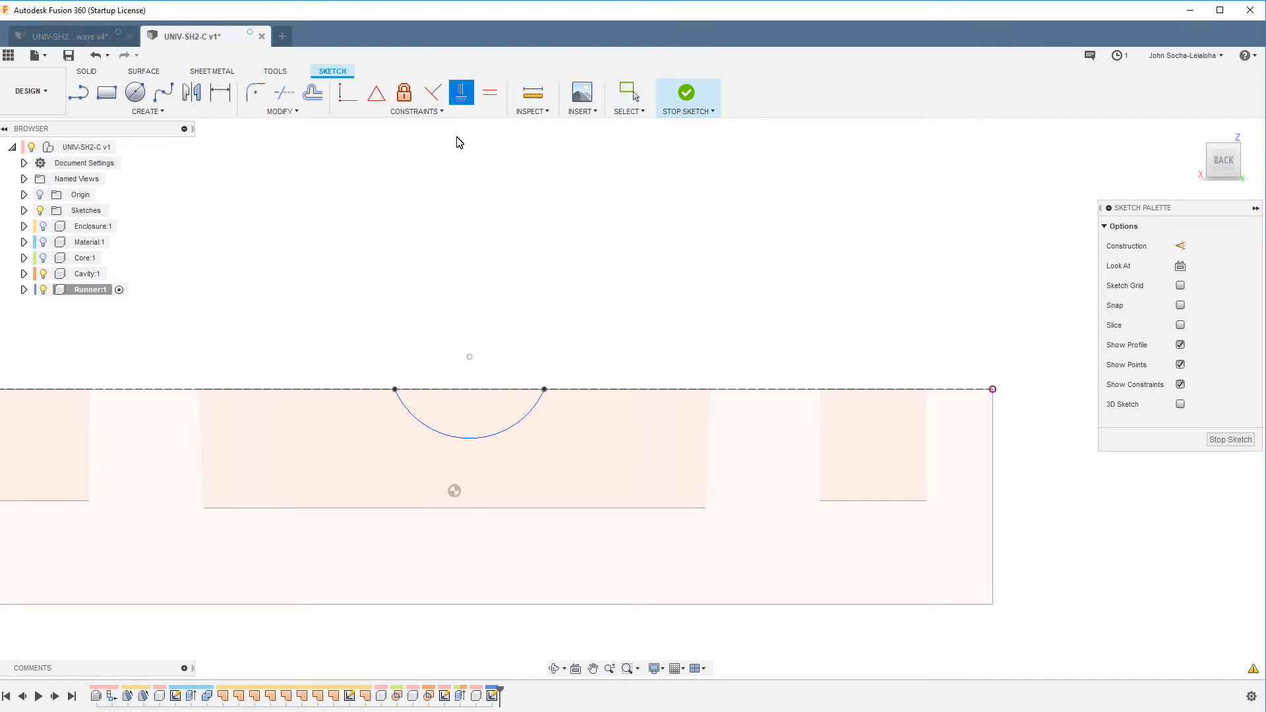
left_click(455, 491)
left_click(470, 357)
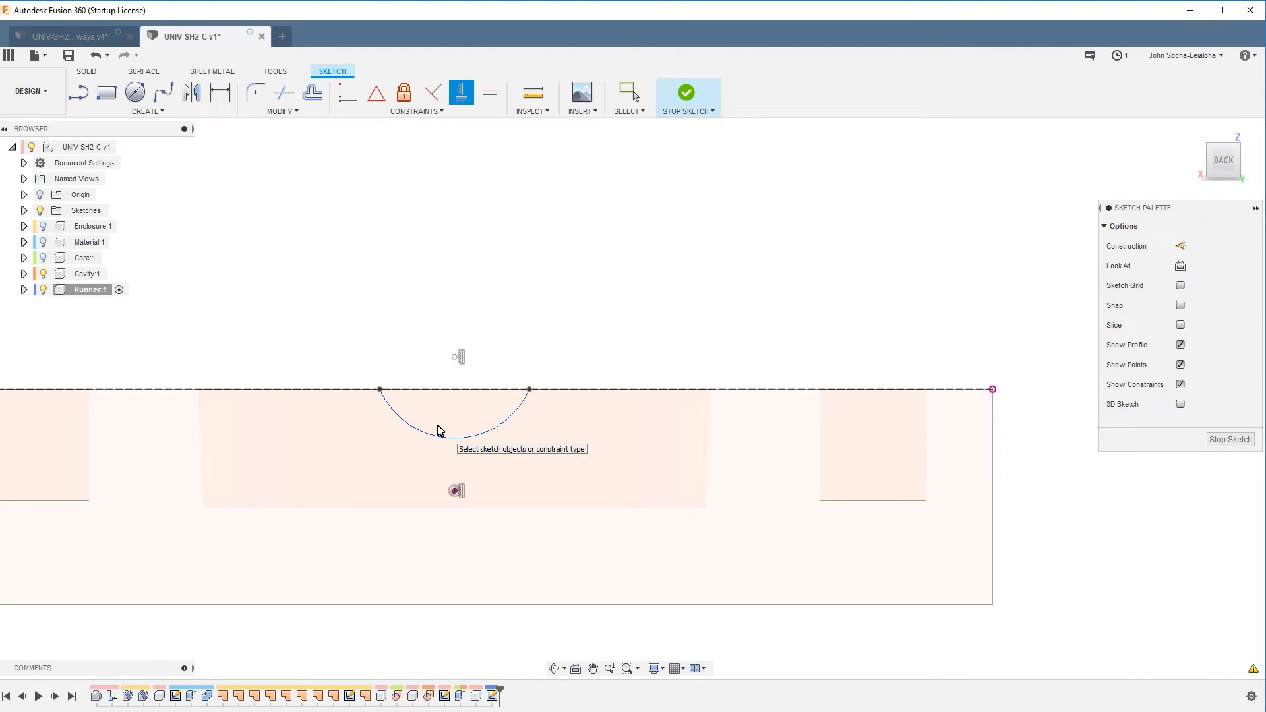
Dimension the distance between the arc's centre and the projected edge as 0.127 mm
key("d")
left_click(454, 360)
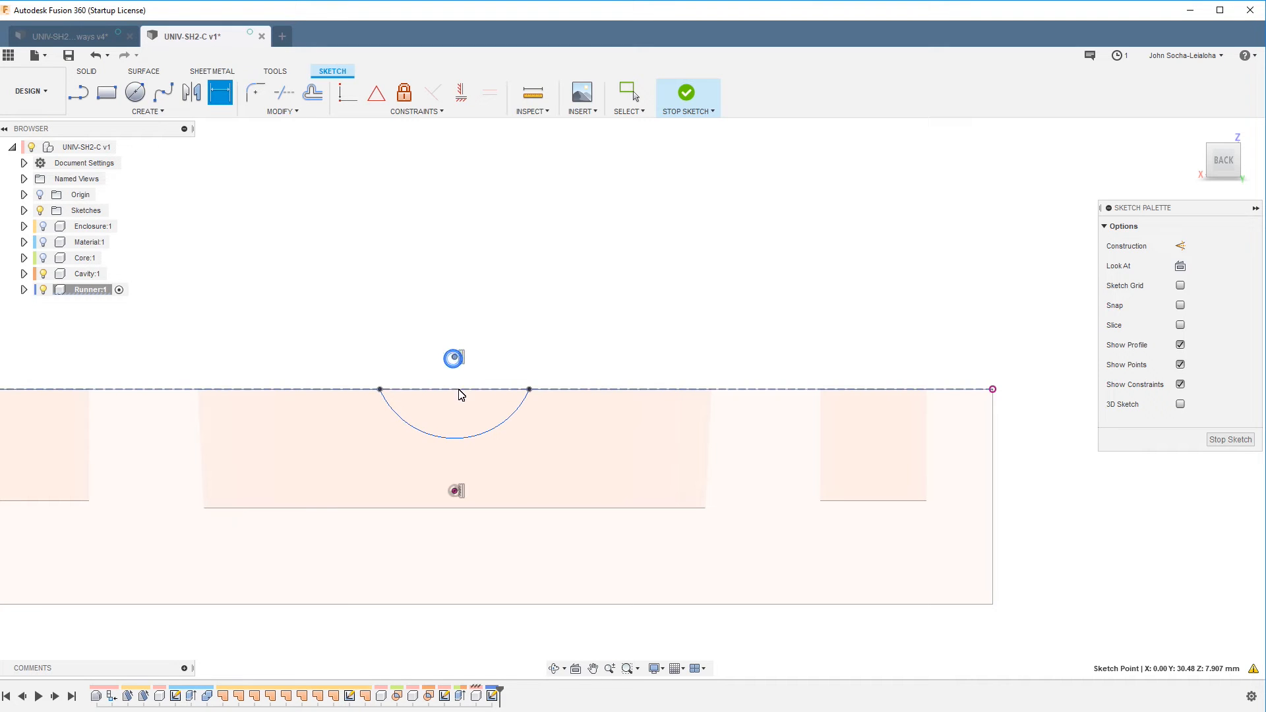
left_click(460, 392)
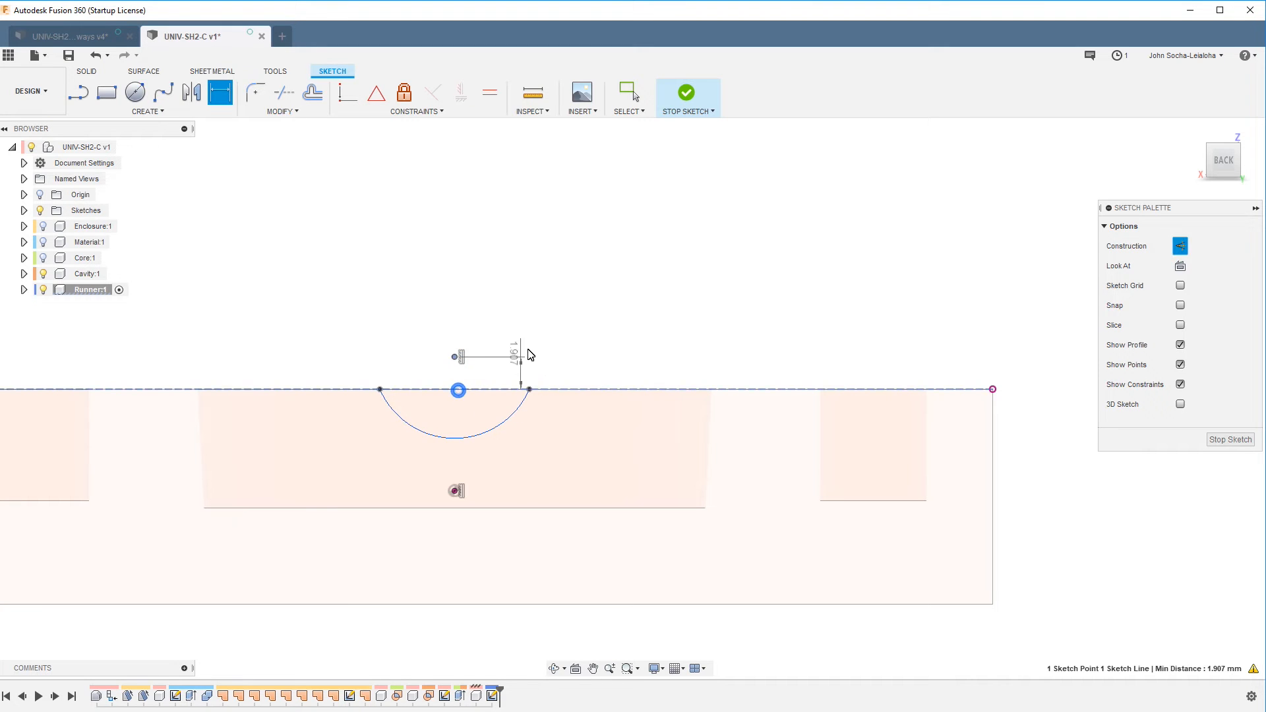
left_click(569, 315)
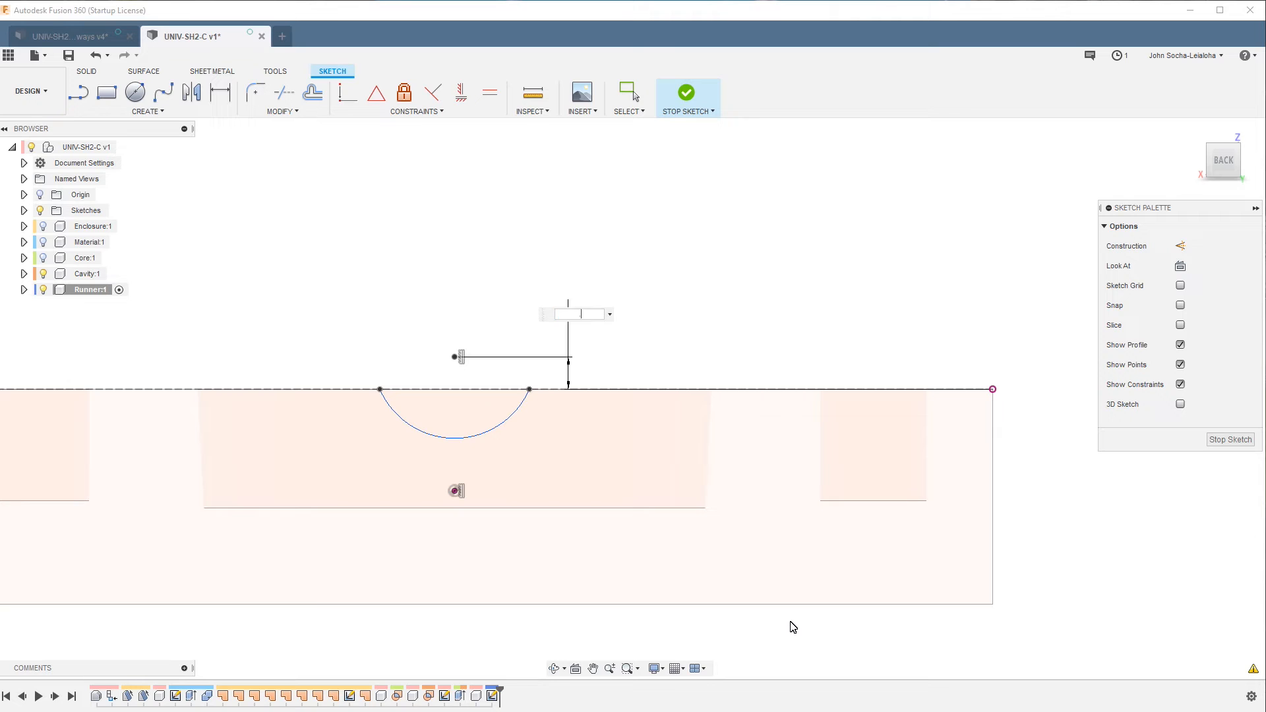
key("Return")
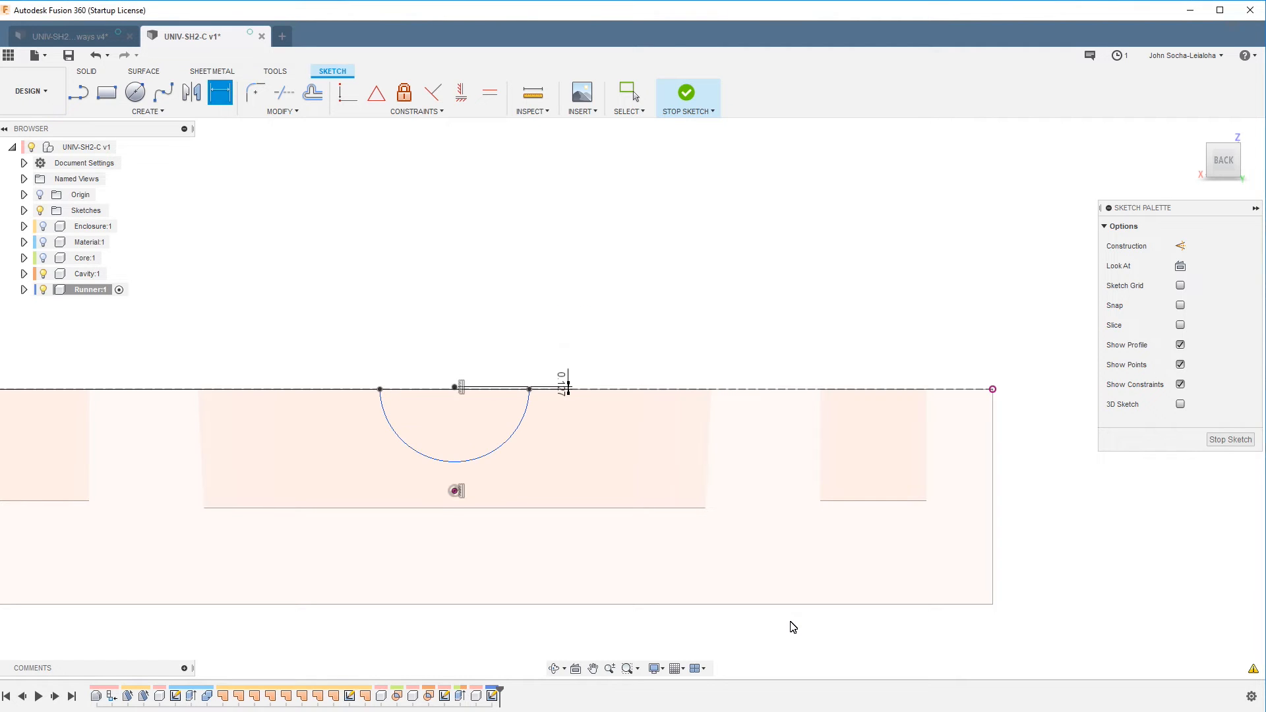
Dimension the arc's radius as .125in/2
left_click(405, 445)
left_click(309, 451)
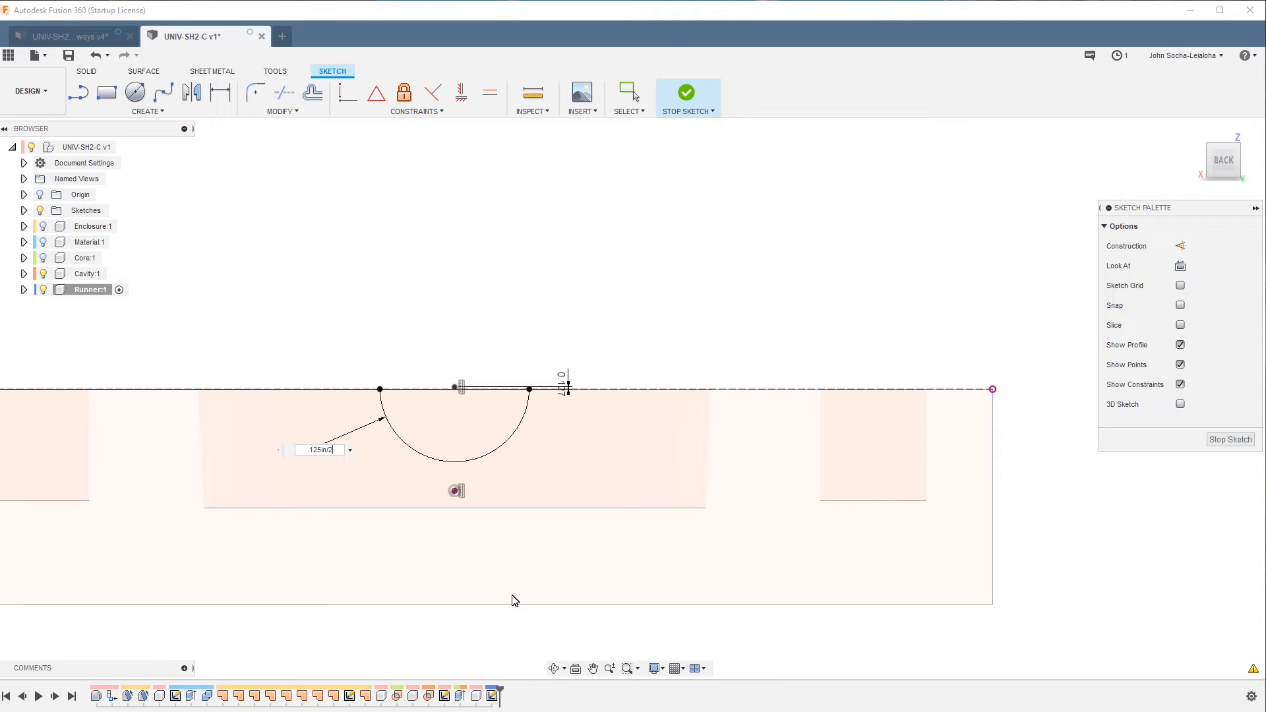
type(".125in/2")
key("Return")
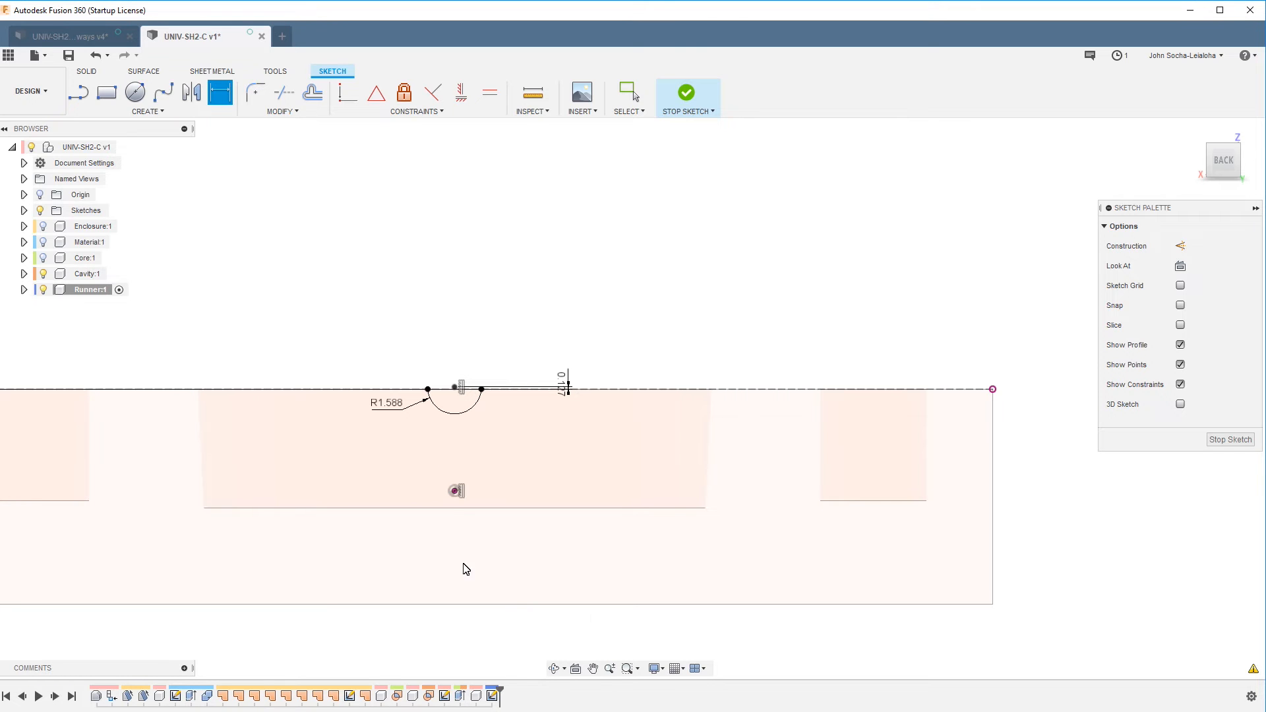
Mirror the arc across the projected edge to close the runner profile
scroll(463, 464, "up", 2)
scroll(462, 464, "up", 4)
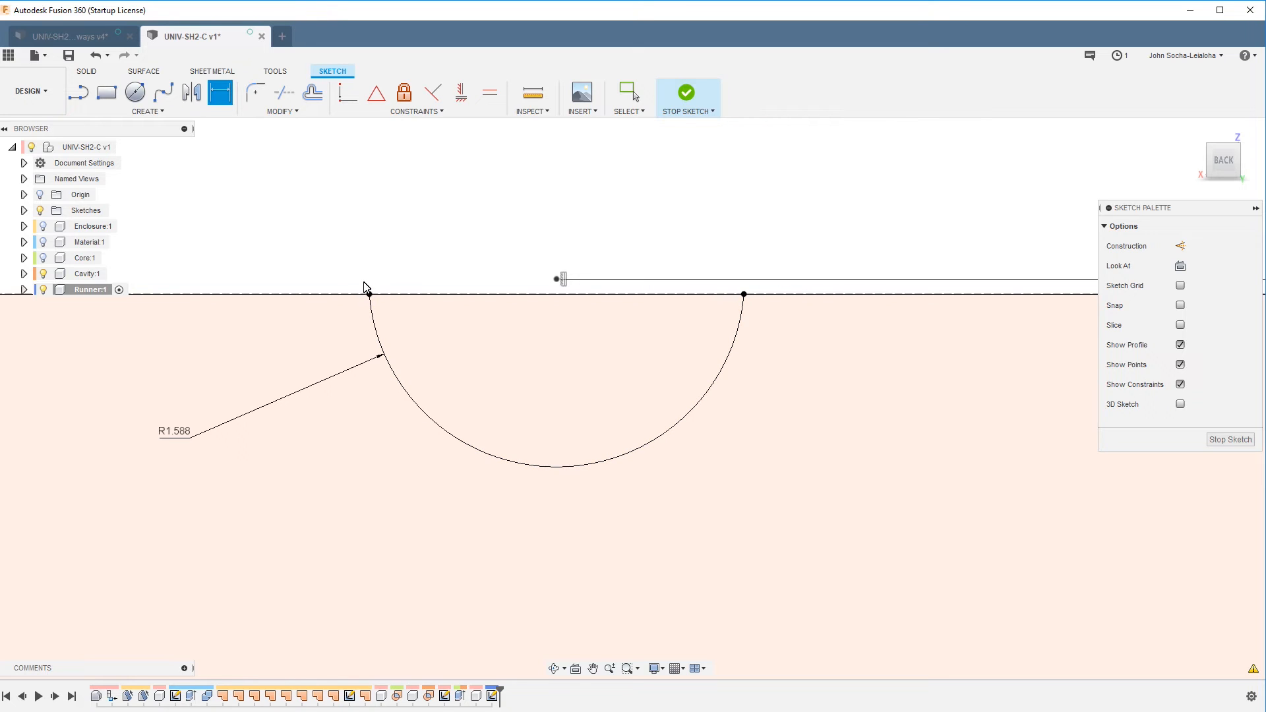
scroll(423, 340, "down", 1)
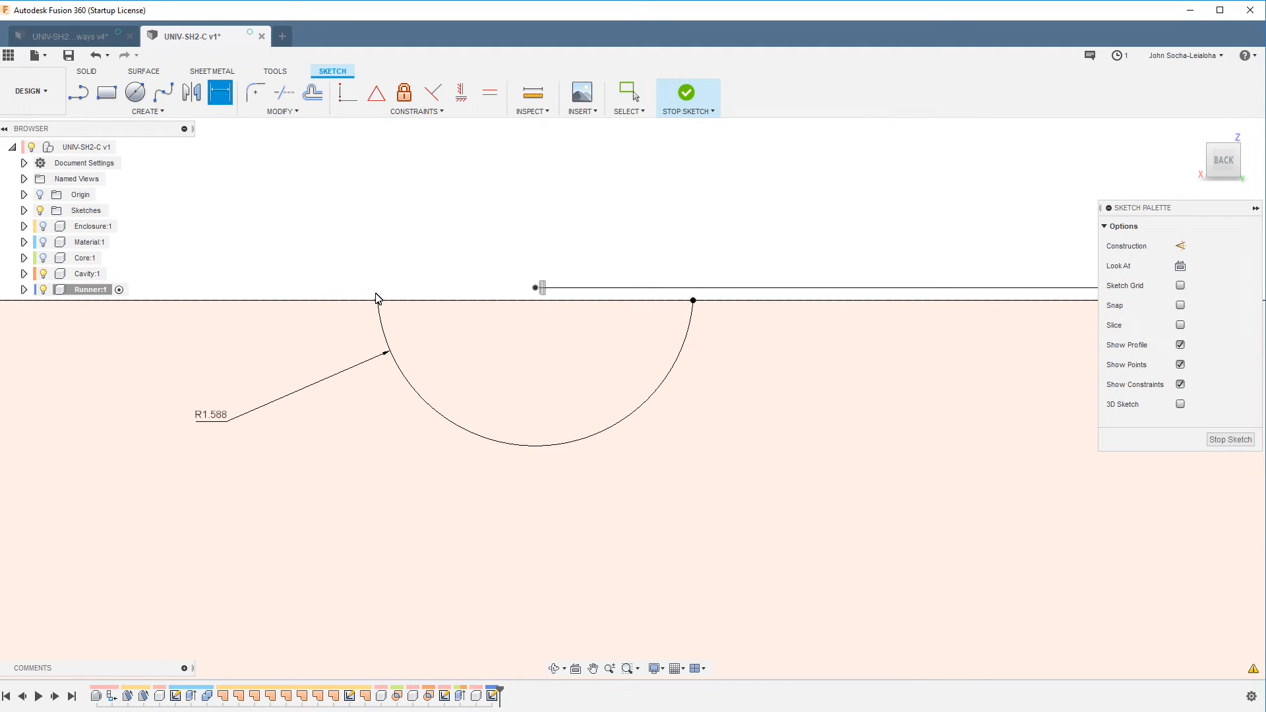
scroll(456, 326, "down", 2)
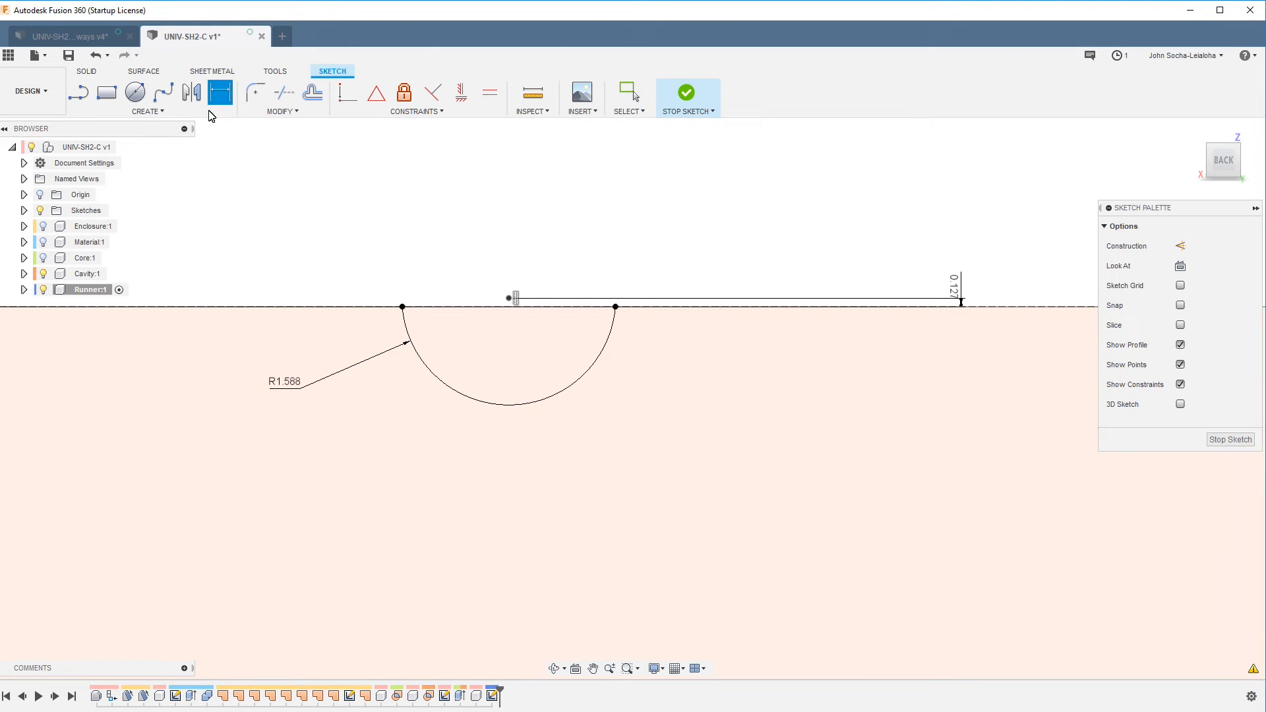
left_click(191, 92)
left_click(473, 403)
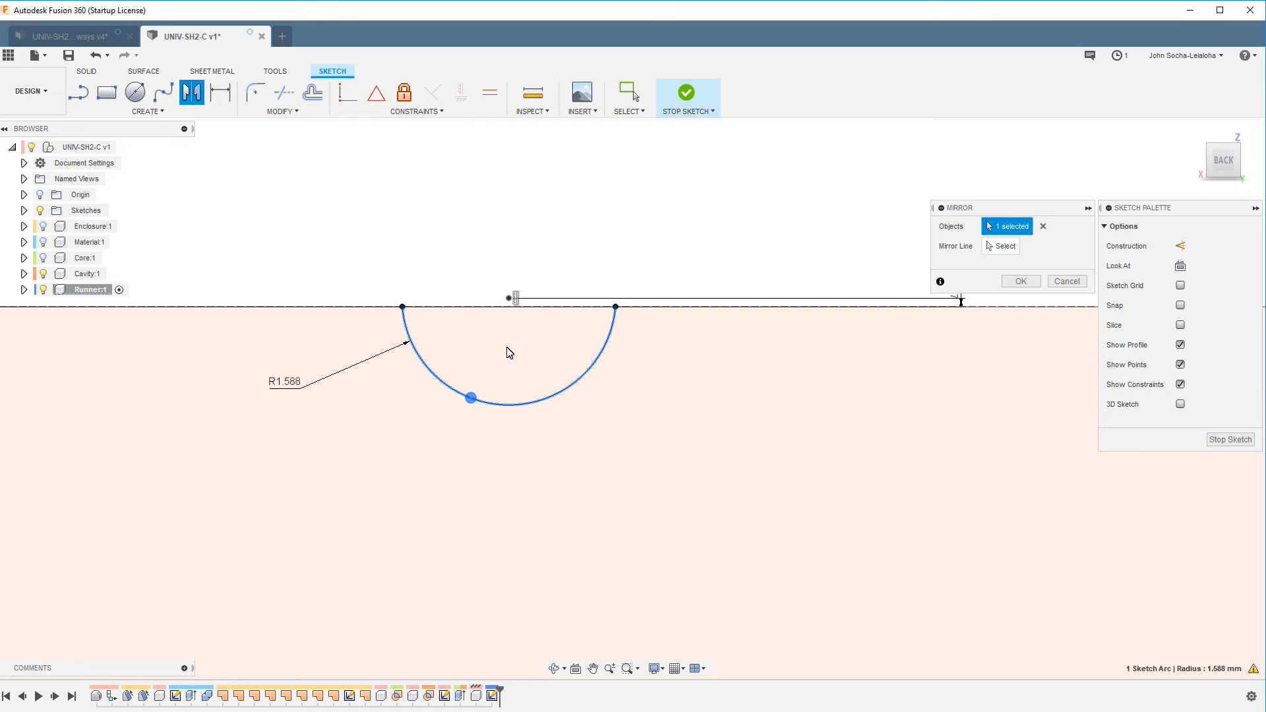
left_click(456, 307)
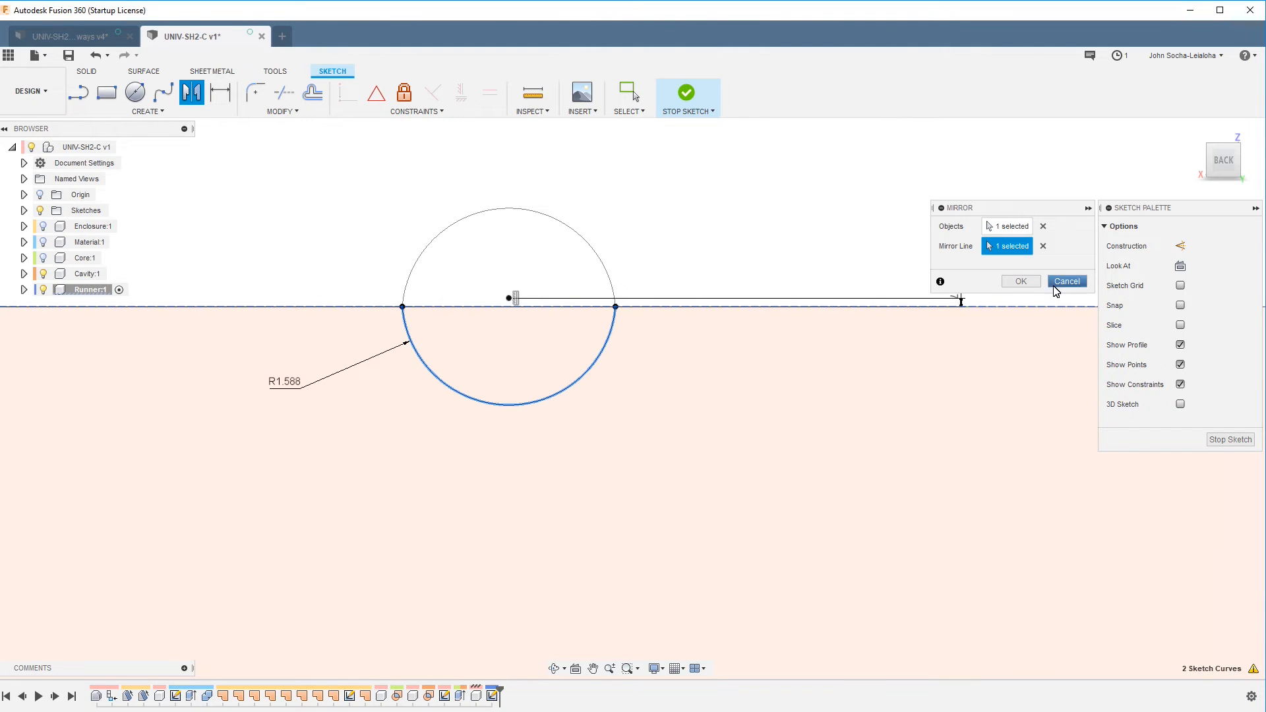
left_click(1023, 282)
Extrude the mirrored runner profile -4 in into the block as a new body
middle_click_drag(730, 509, 558, 525, "shift")
key("e")
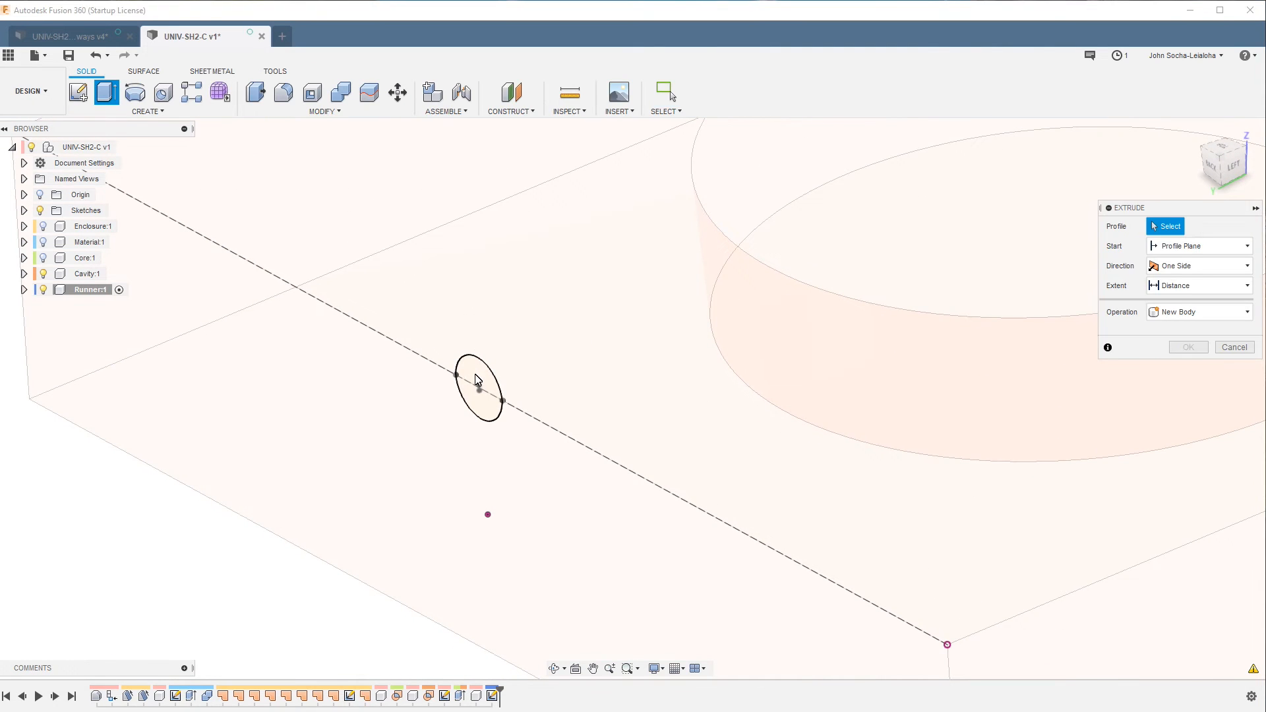
left_click(481, 389)
mouse_move(501, 379)
left_mouse_down()
mouse_move(593, 320)
mouse_move(653, 310)
left_mouse_up()
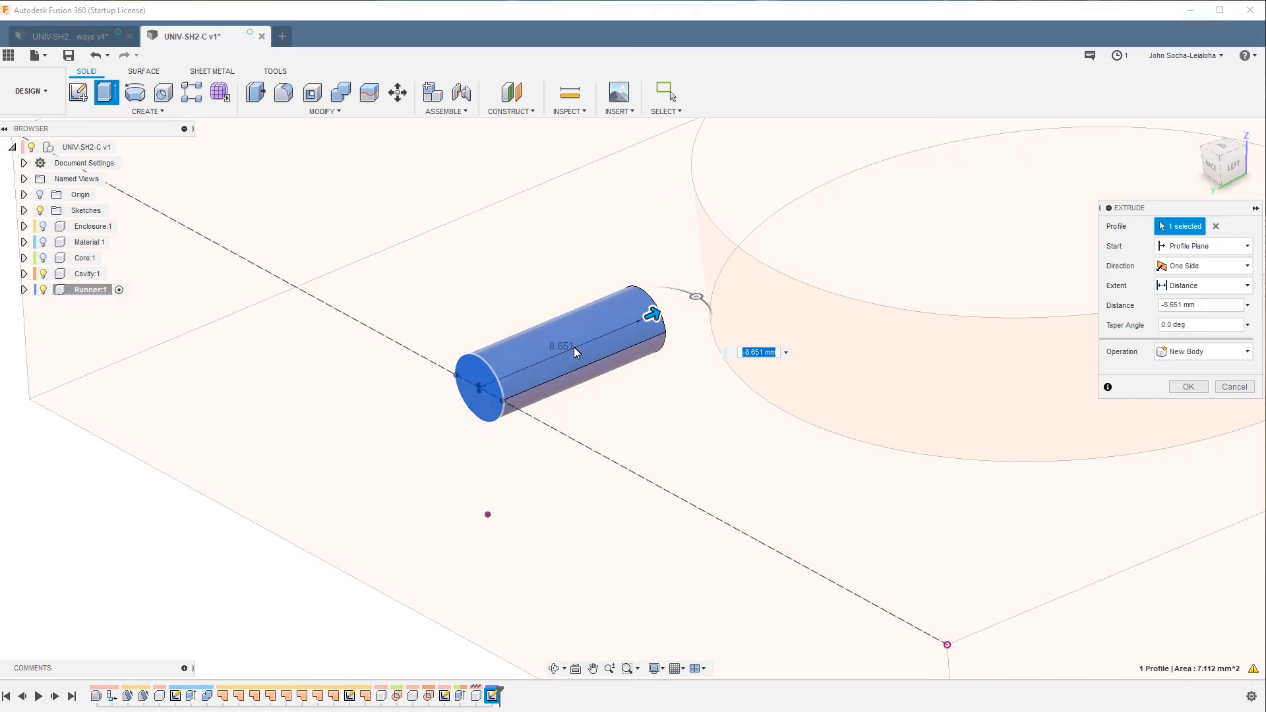
type("-40")
key("Return")
Edit the runner extrusion and shorten its distance so it ends before the round pocket
scroll(685, 362, "down", 10)
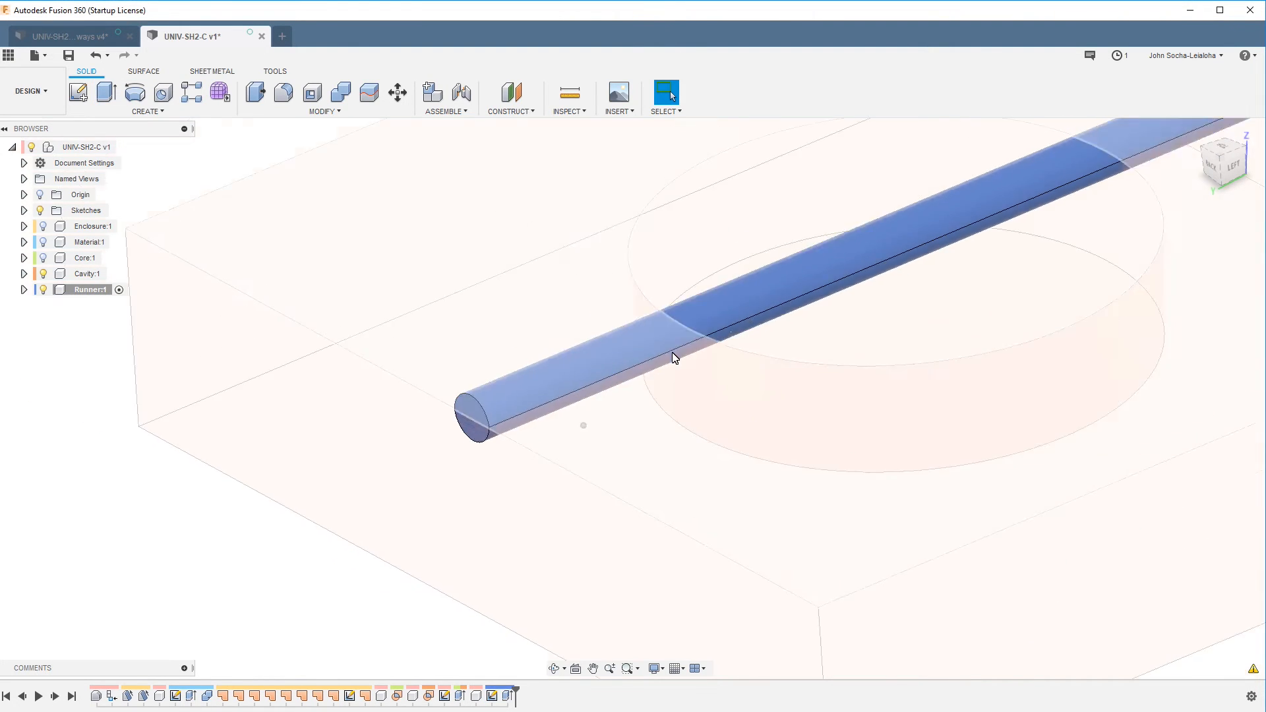
right_click(506, 695)
left_click(527, 561)
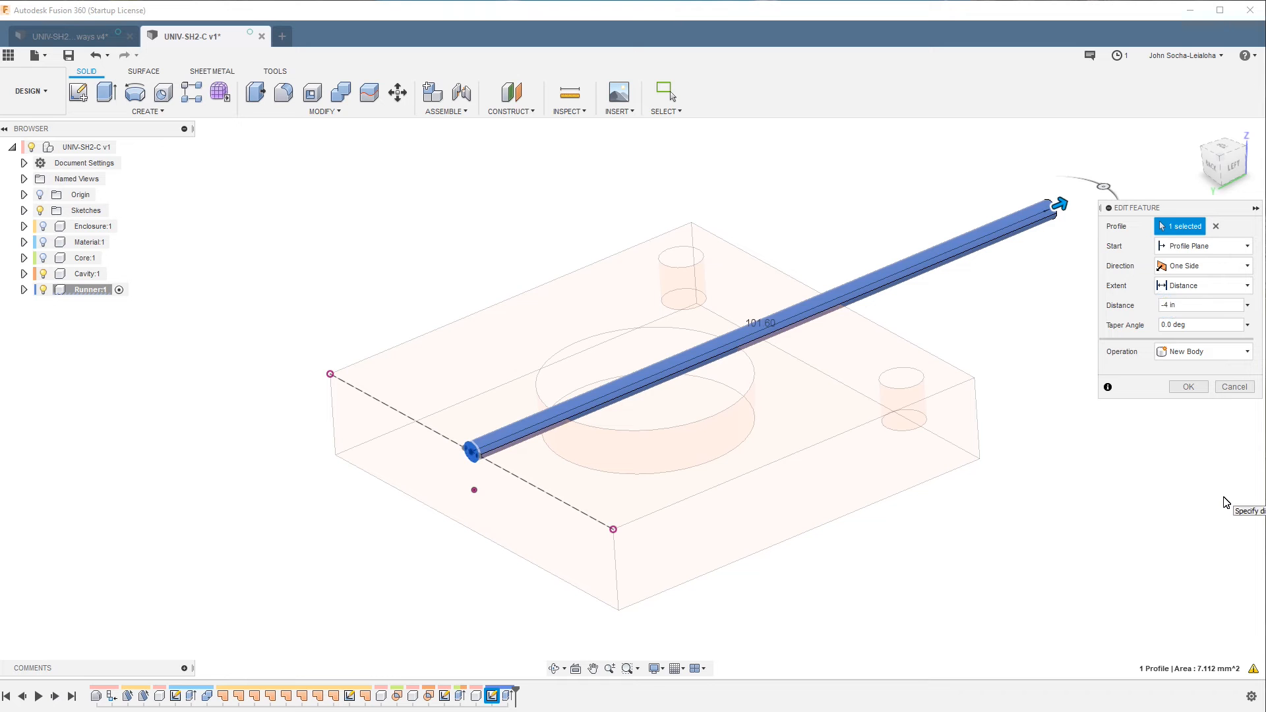
type("0.")
key("Return")
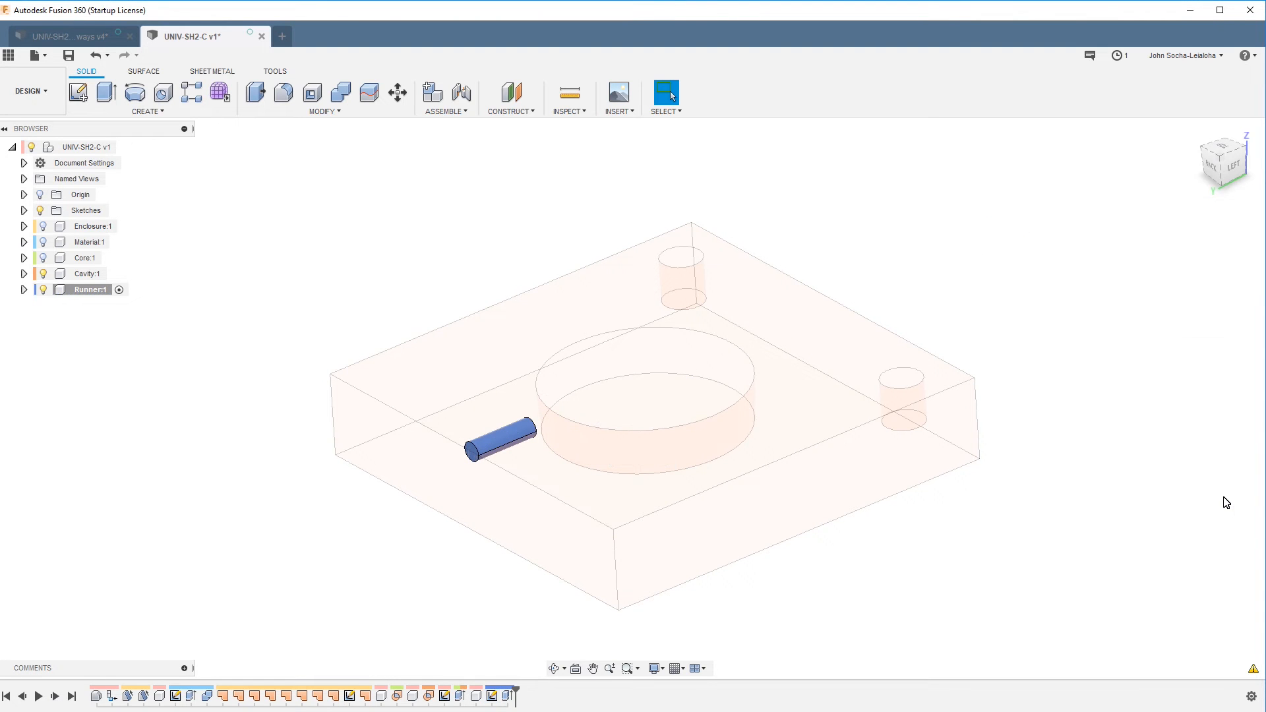
Start a sketch on the runner's inner end face and project its upper arc edge and the block's top edge
scroll(560, 460, "up", 3)
middle_click_drag(461, 486, 435, 492, "shift")
scroll(516, 480, "up", 3)
scroll(515, 475, "up", 2)
left_click(460, 174)
left_click(78, 91)
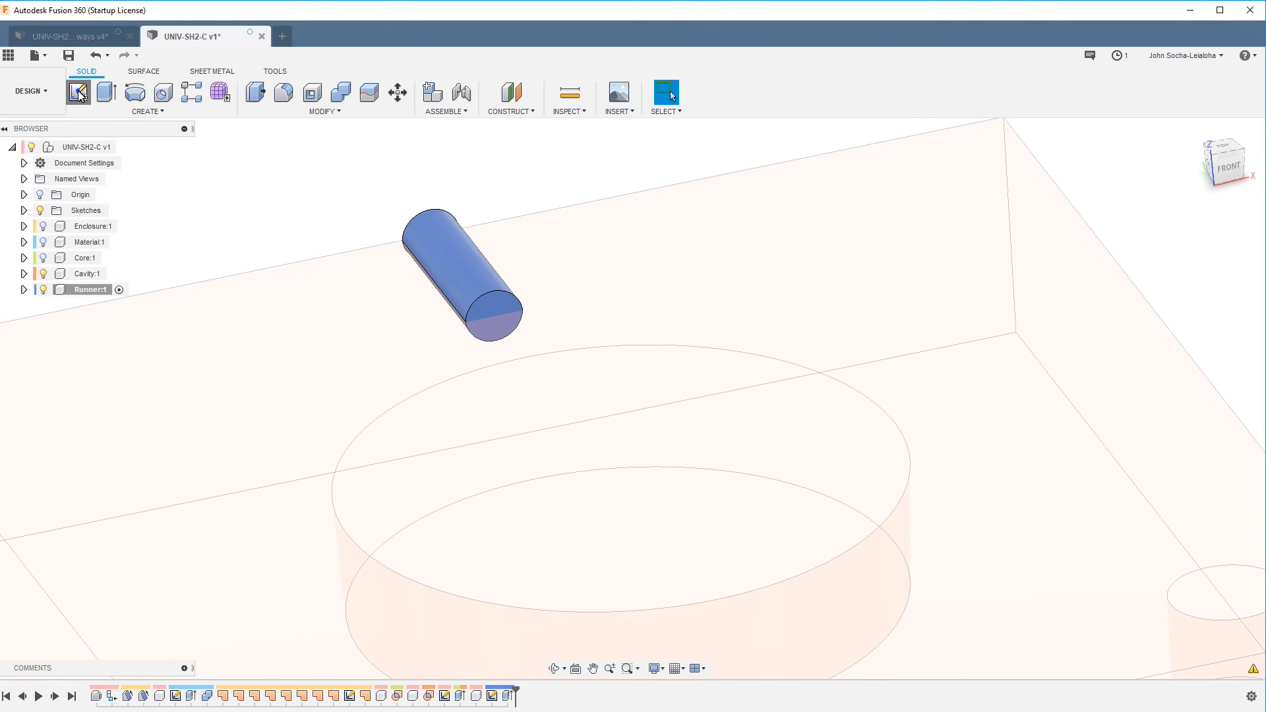
left_click(493, 306)
mouse_move(751, 302)
middle_mouse_down("shift")
mouse_move(754, 331)
mouse_move(684, 379)
mouse_move(759, 335)
mouse_move(831, 255)
middle_mouse_up("shift")
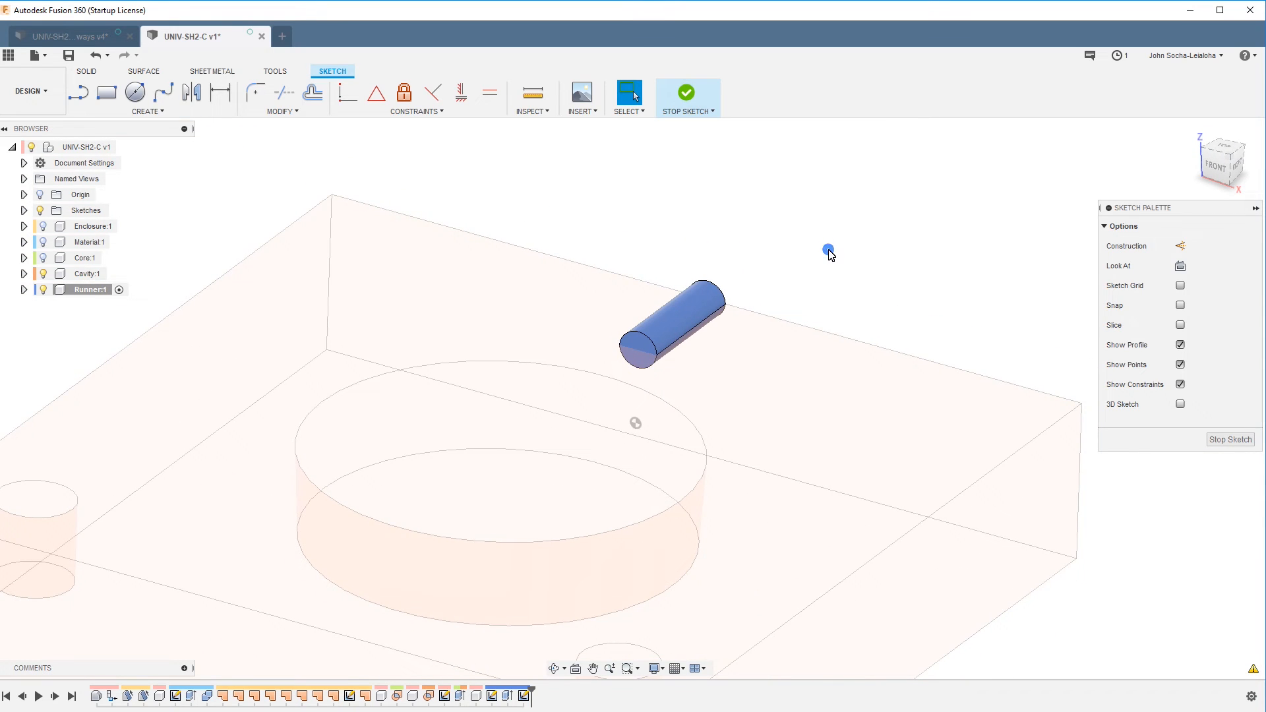
key("p")
left_click(649, 351)
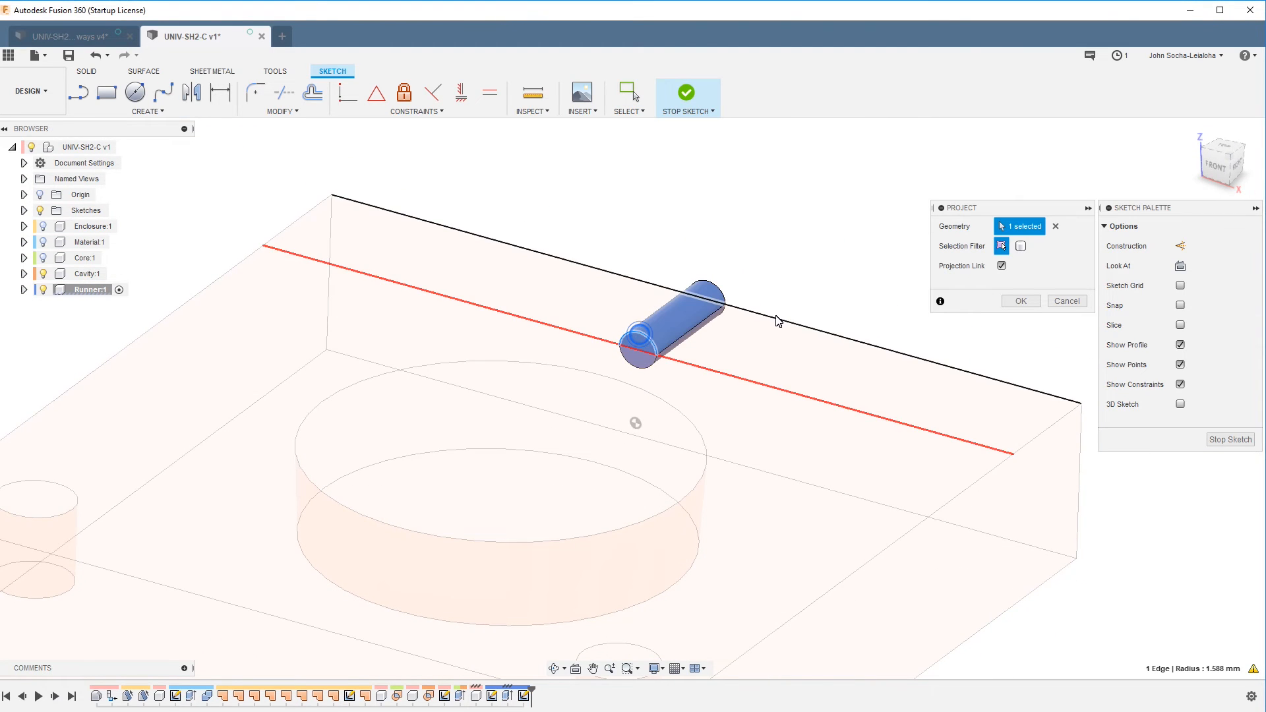
left_click(1020, 301)
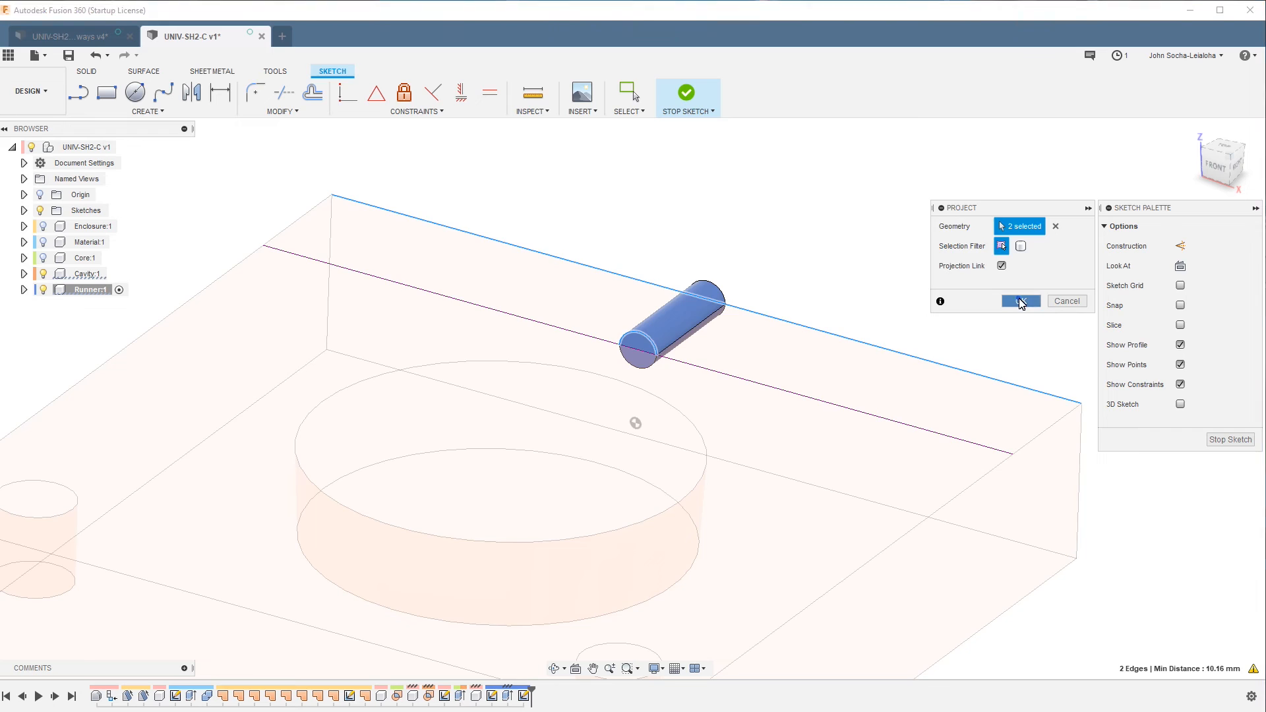
Revolve the upper half-circle profile 360 degrees about the projected line and join it to the runner as a rounded end
scroll(647, 343, "up", 5)
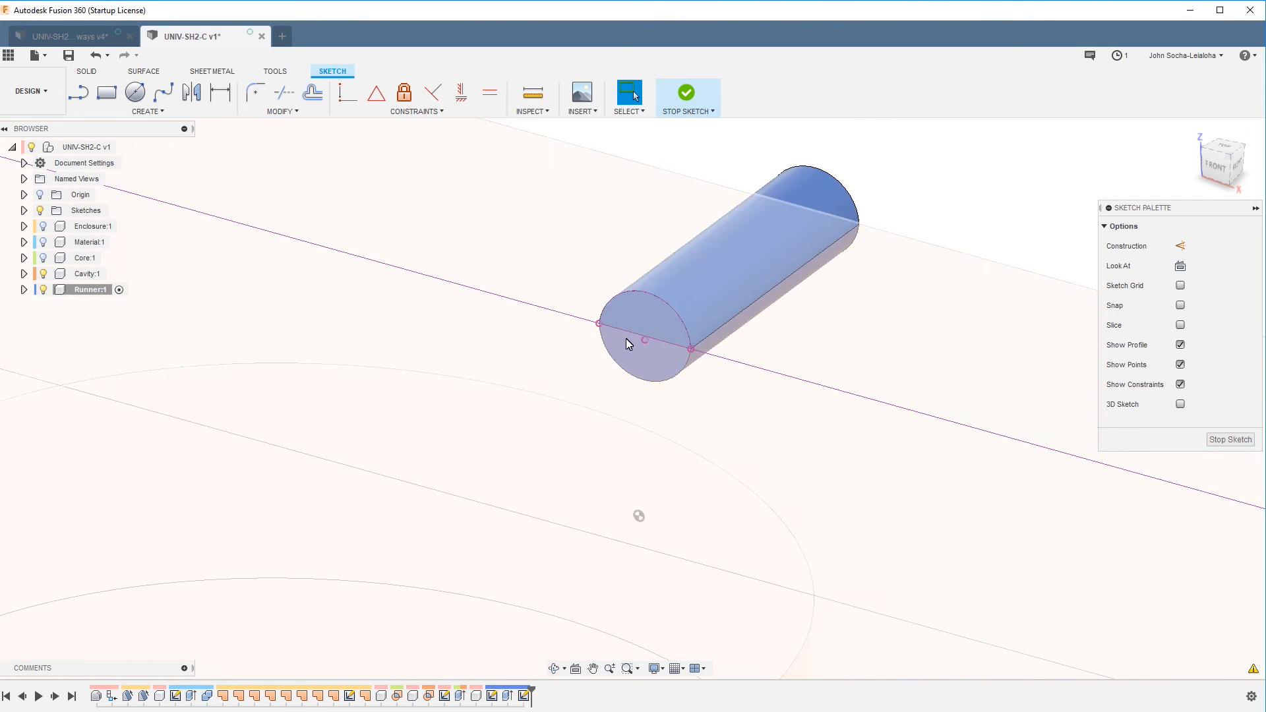
left_click(145, 111)
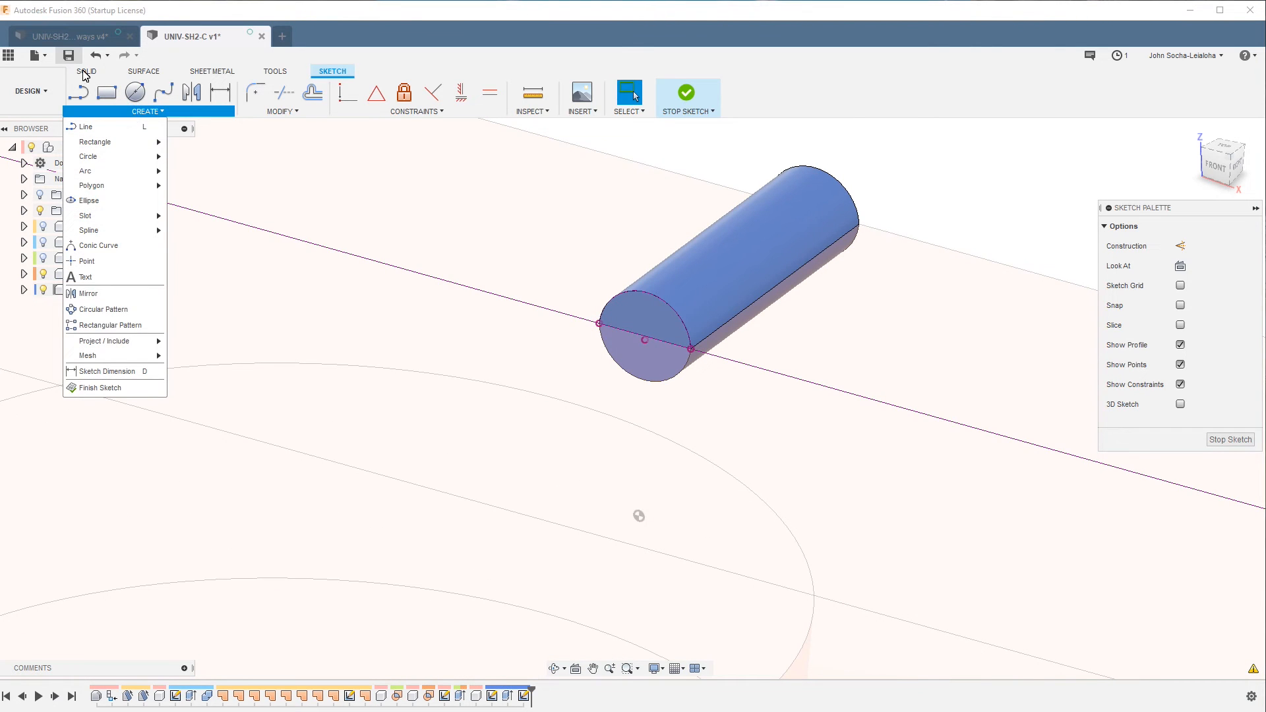
left_click(88, 73)
left_click(151, 111)
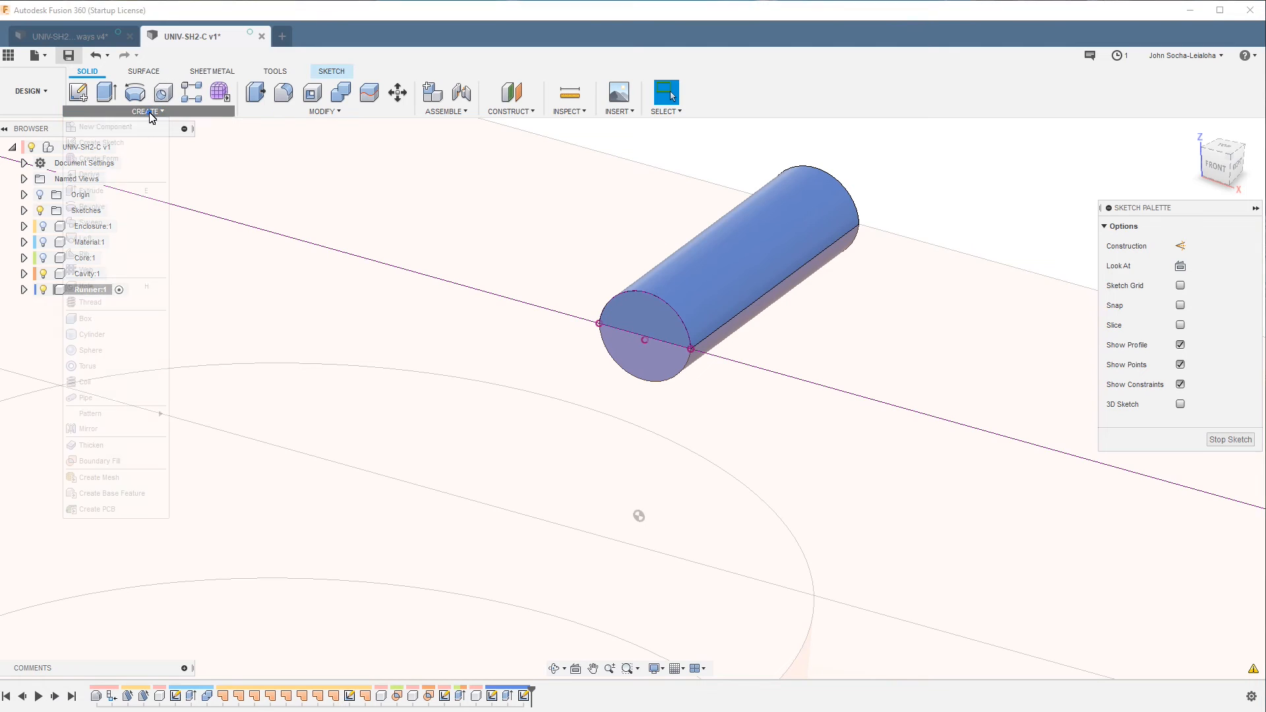
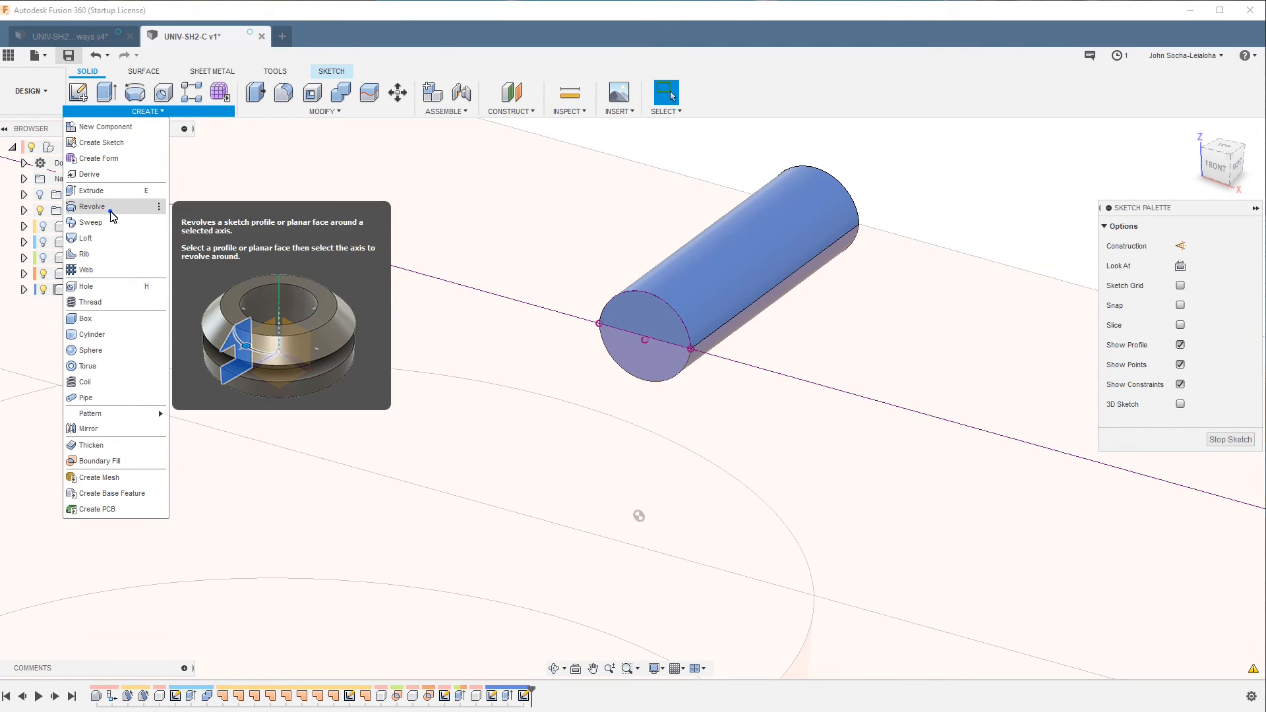
left_click(109, 207)
left_click(659, 307)
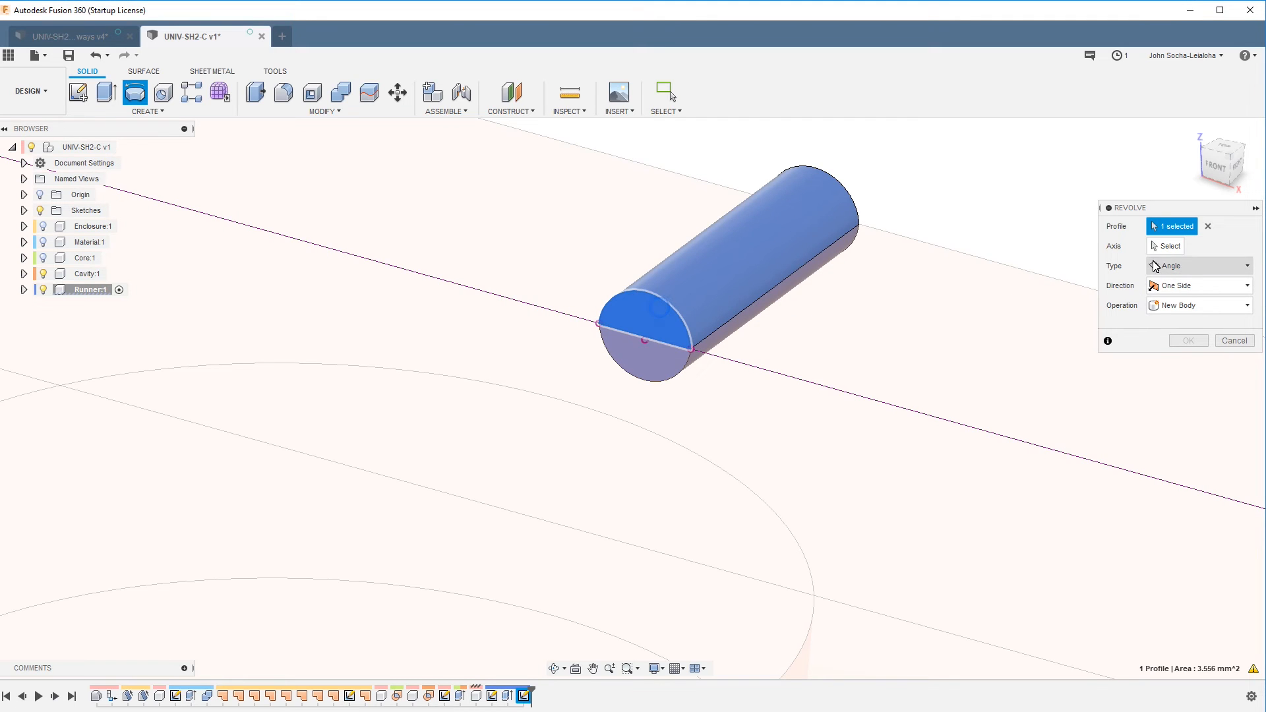
left_click(1169, 243)
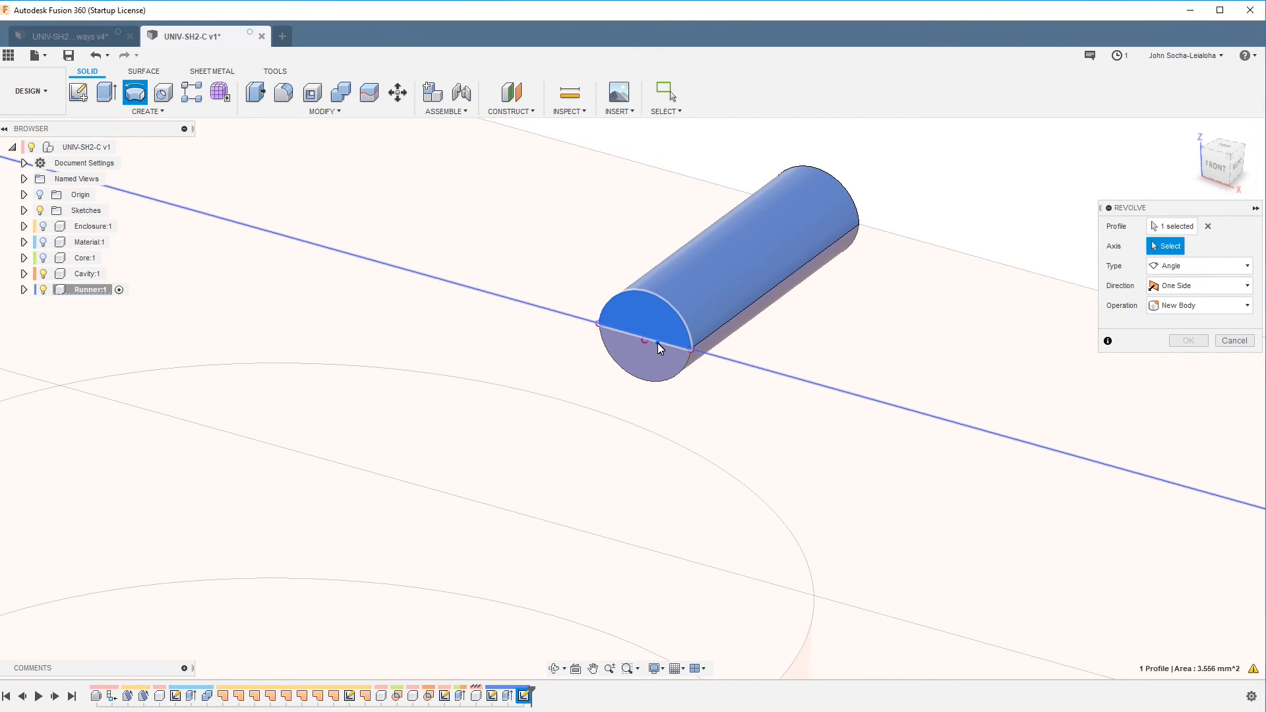
left_click(658, 343)
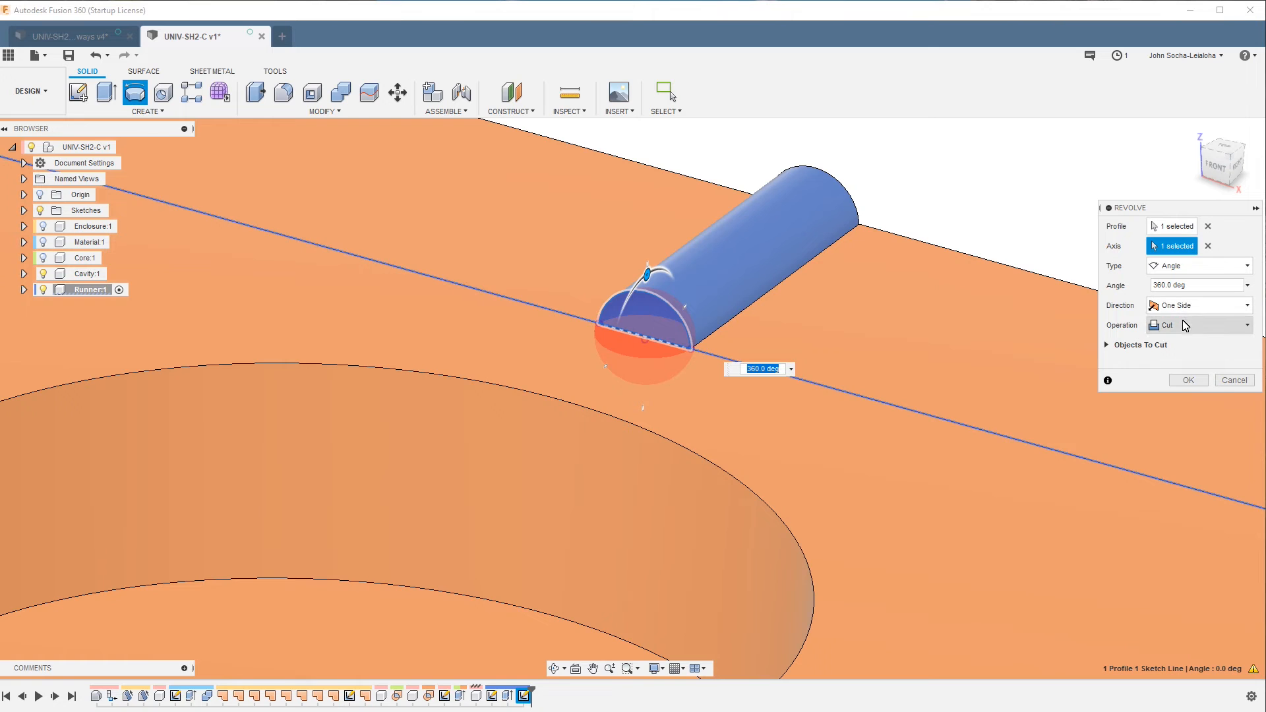
left_click(1184, 326)
left_click(1180, 345)
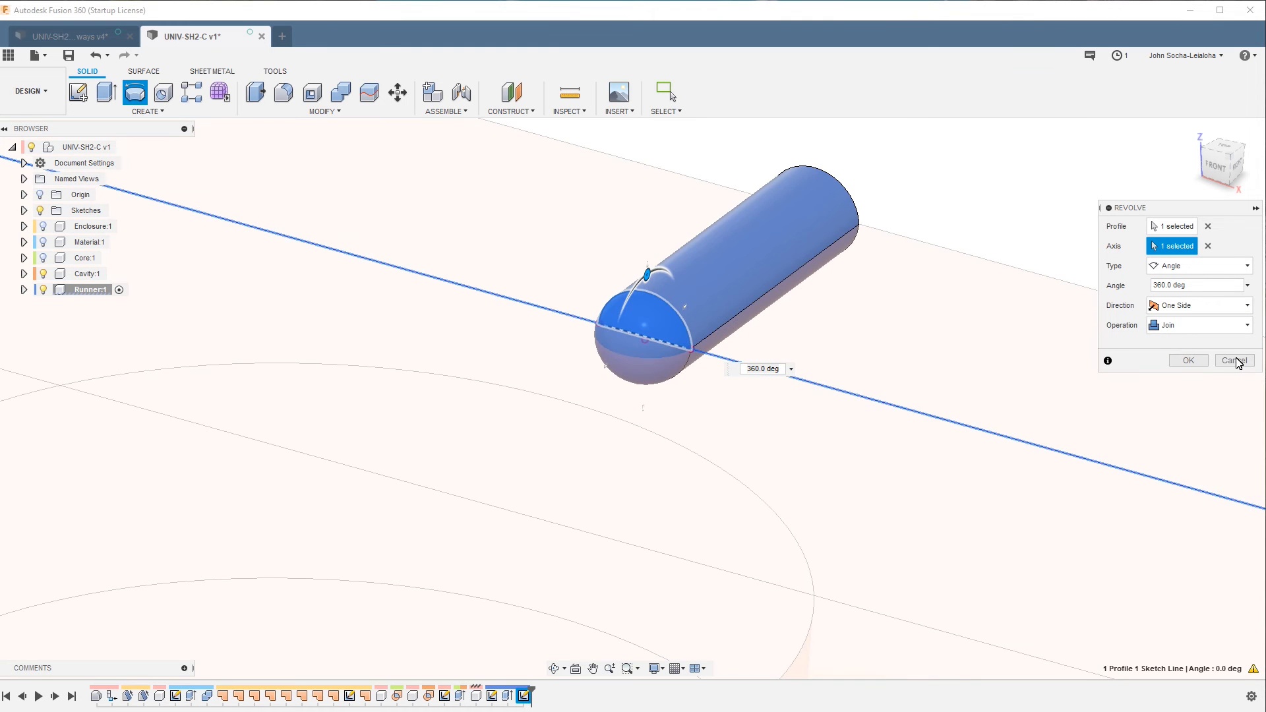
left_click(1189, 361)
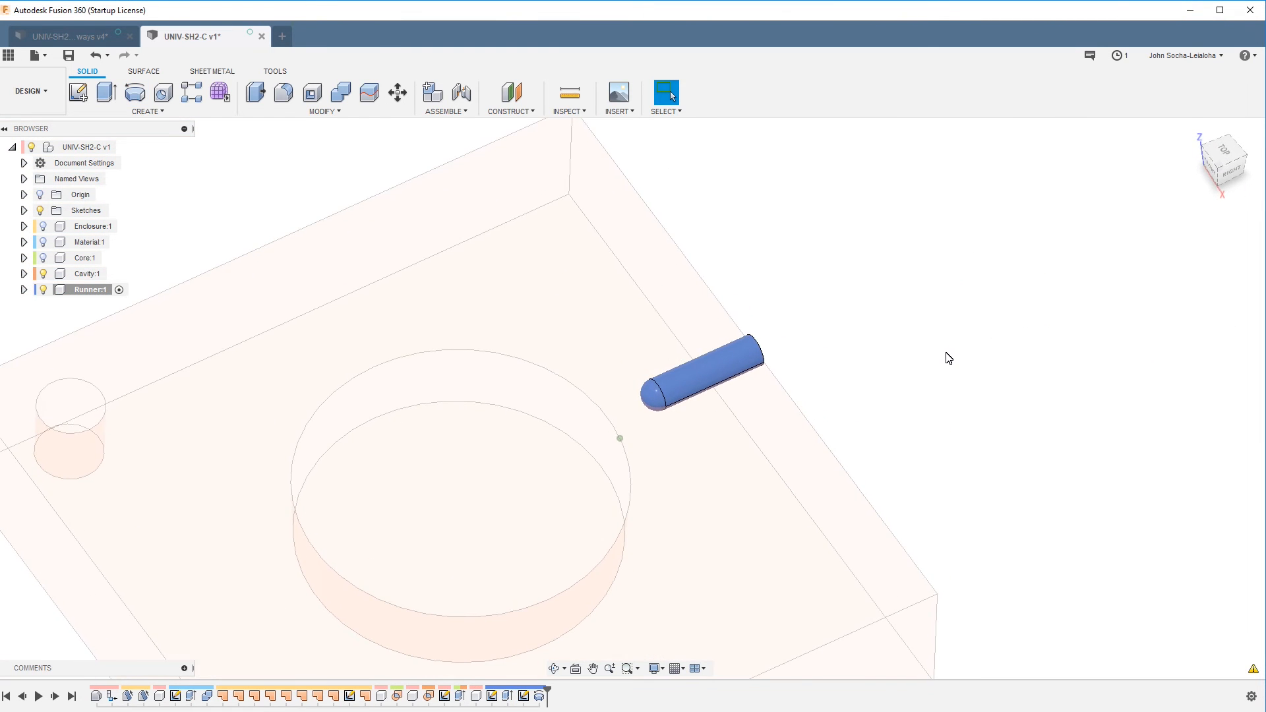
Start a sketch on the Cavity block's top face and hide the Cavity component
middle_click_drag(947, 356, 154, 505, "shift")
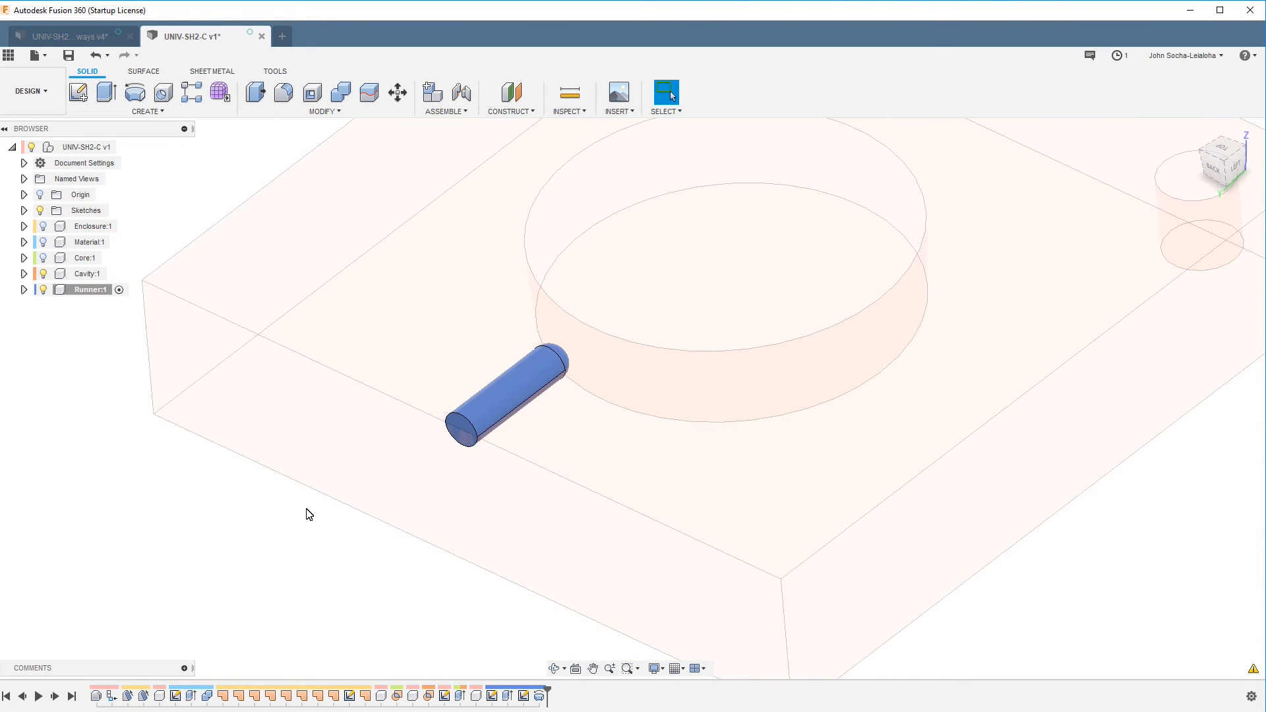
middle_click_drag(258, 514, 343, 509, "shift")
middle_click_drag(454, 455, 256, 575, "shift")
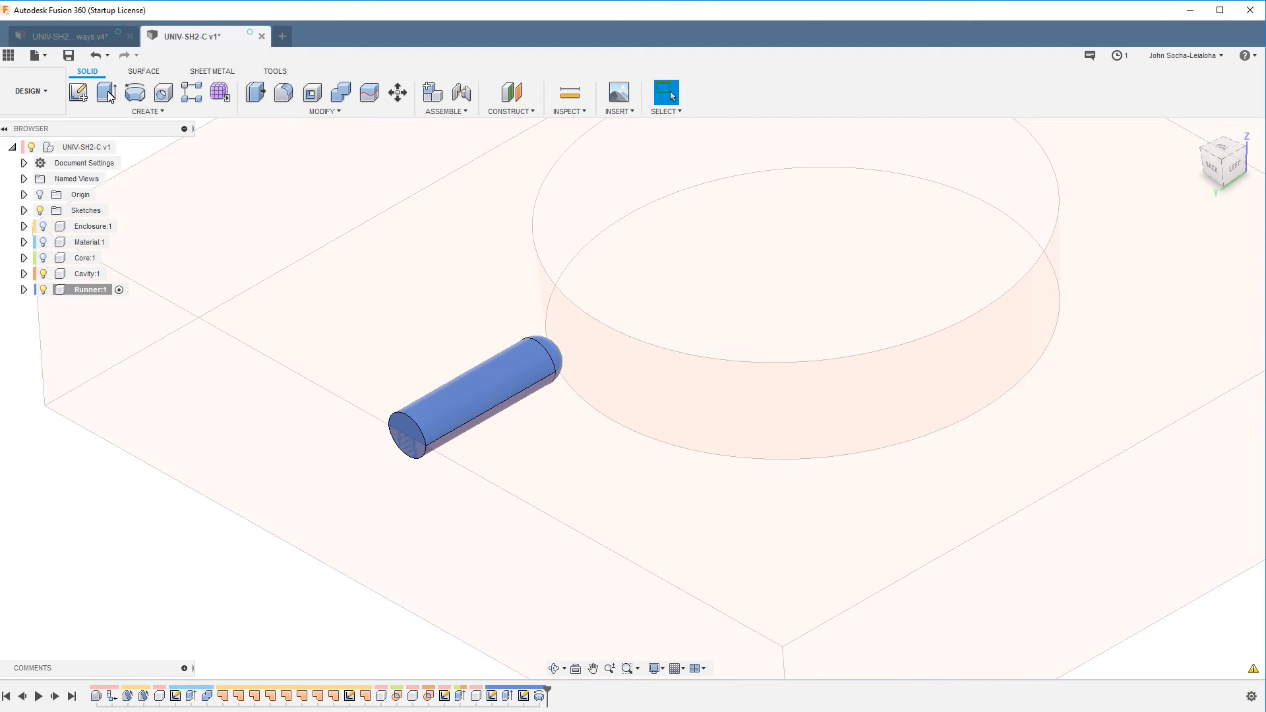
left_click(77, 93)
left_click(500, 298)
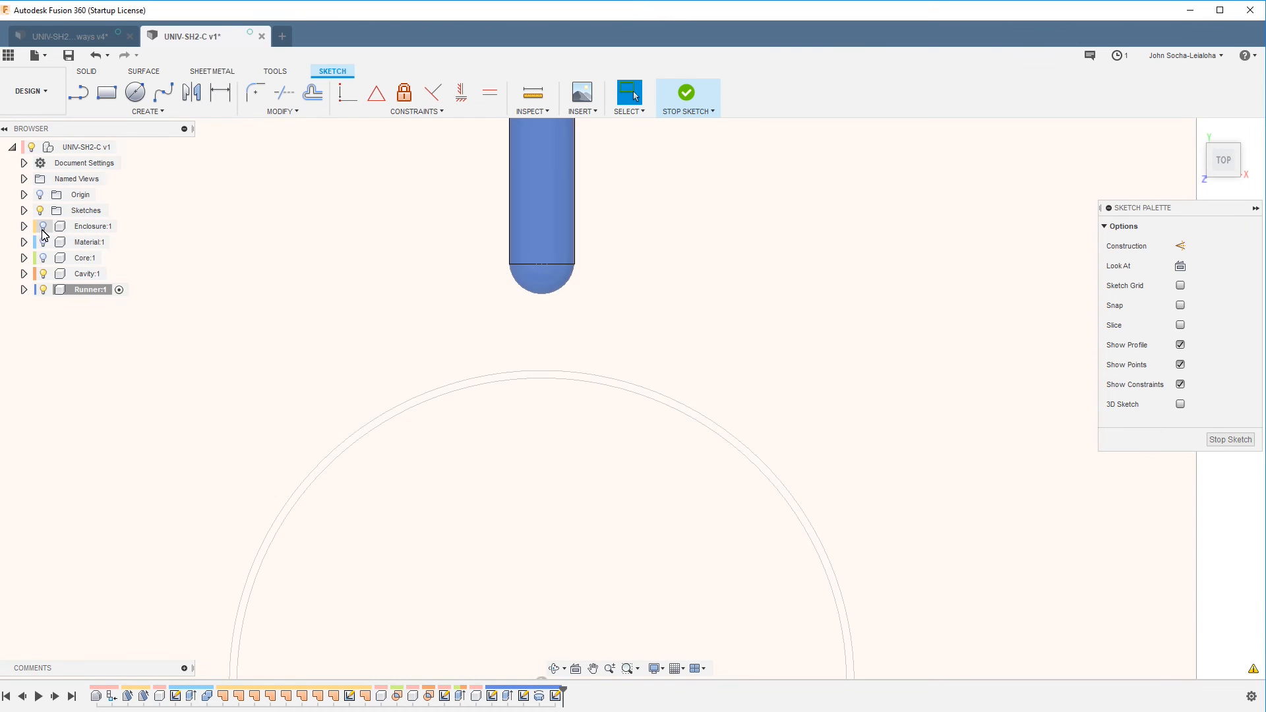
left_click(43, 273)
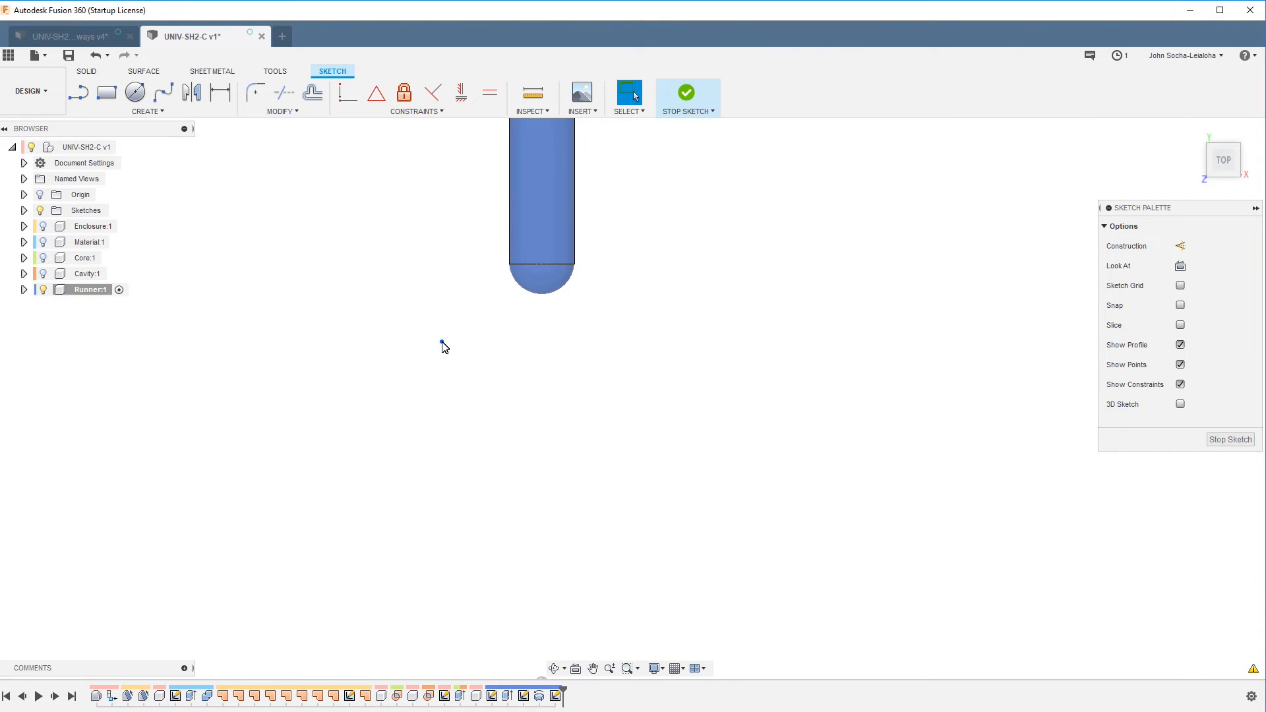
Sketch a two-point rectangle just beyond the runner's rounded end
scroll(443, 348, "up", 1)
key("r")
left_click(527, 376)
left_click(579, 299)
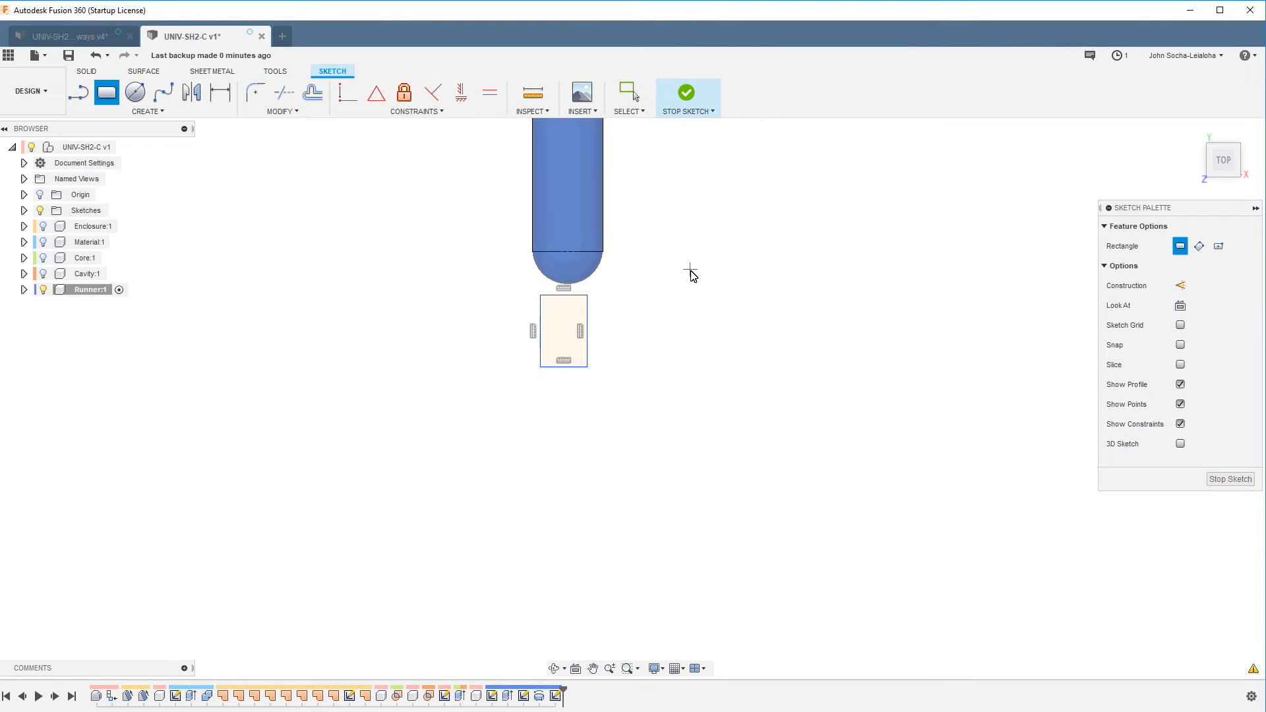
scroll(692, 276, "up", 1)
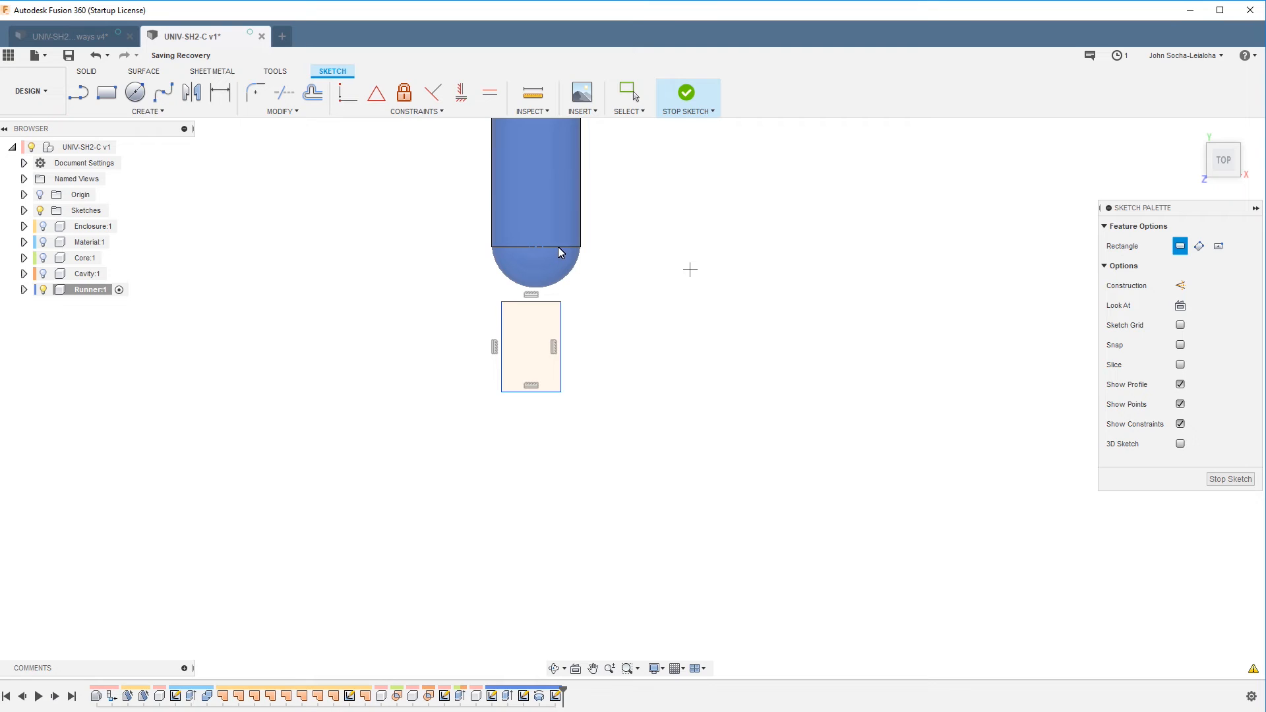
key("Escape")
Project the seam edge between the runner's cylinder and its rounded end into the sketch
scroll(676, 254, "up", 3)
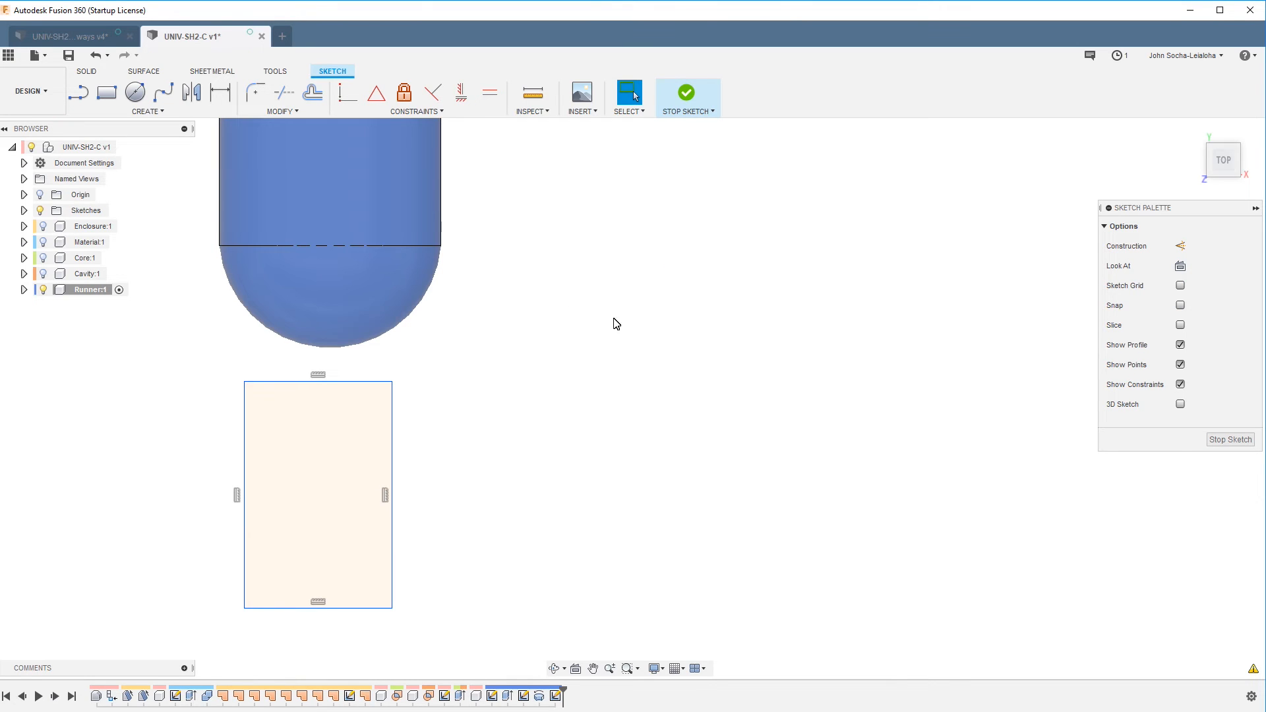
key("p")
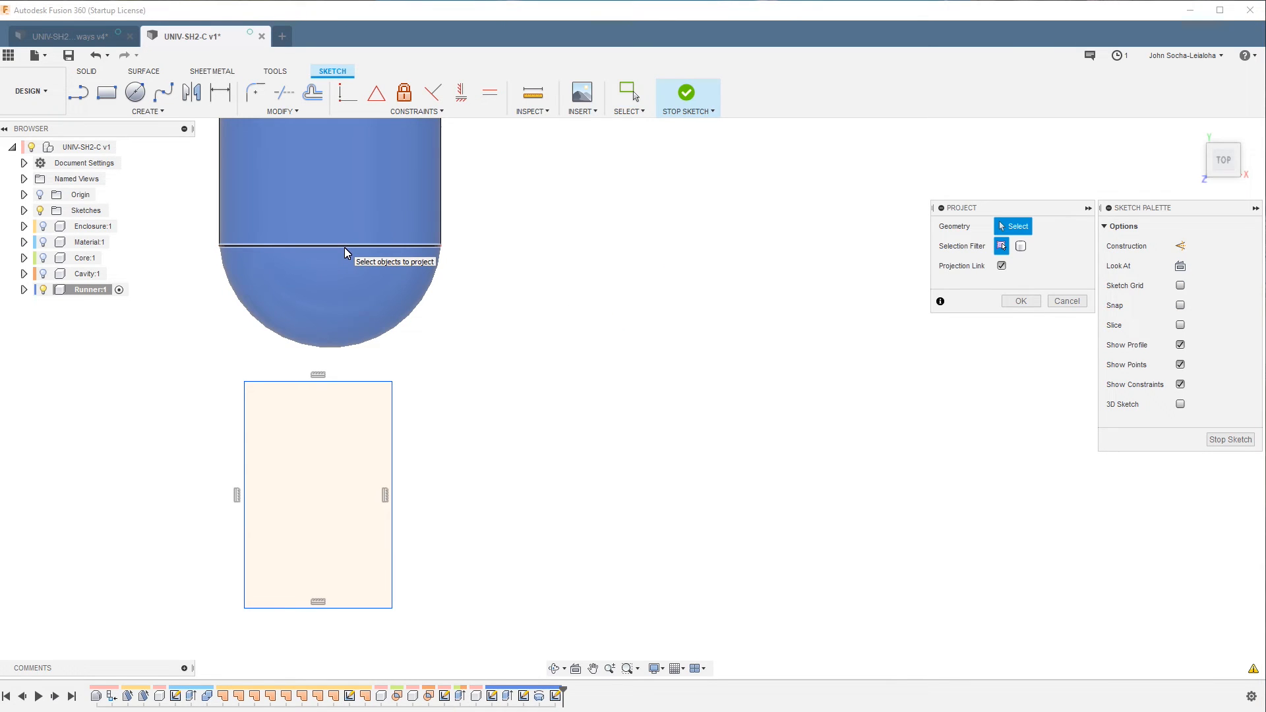
left_click(345, 247)
scroll(877, 393, "down", 3)
left_click(1021, 302)
Draw a line from the middle of the rectangle's near edge to the projected seam's midpoint and constrain it vertical
key("l")
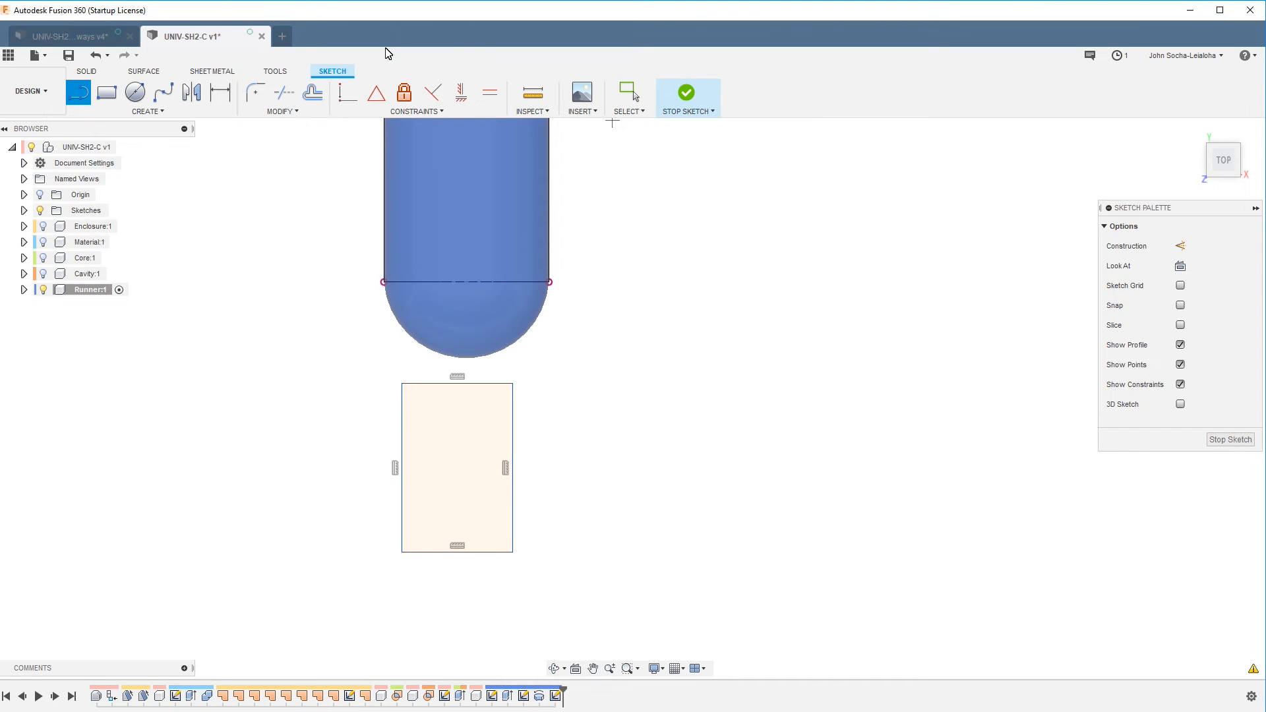
left_click(460, 387)
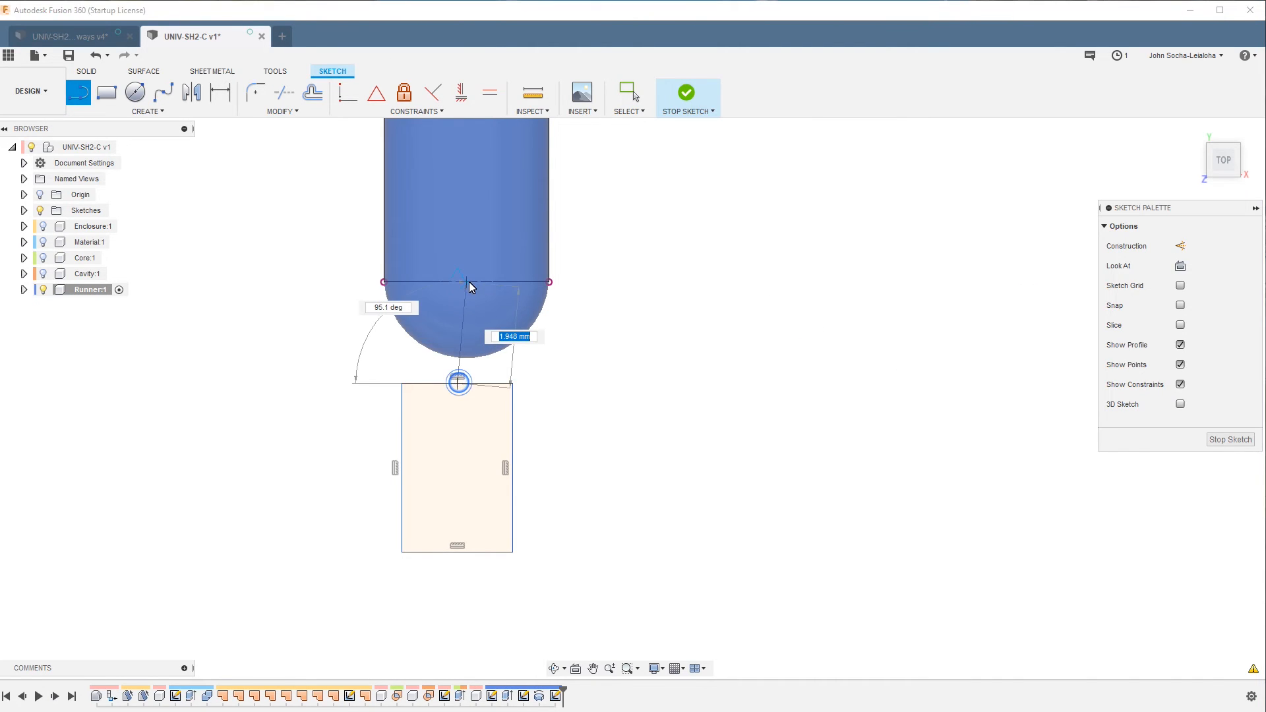
double_click(467, 282)
left_click(462, 93)
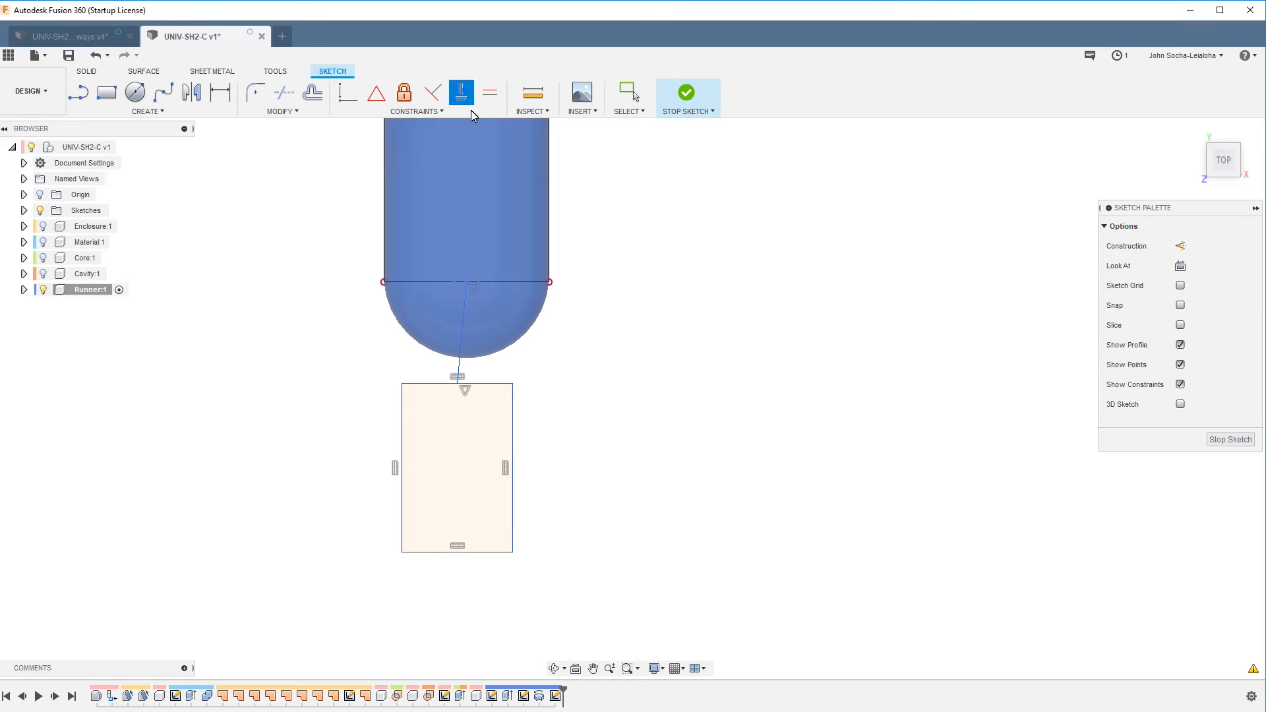
left_click(461, 343)
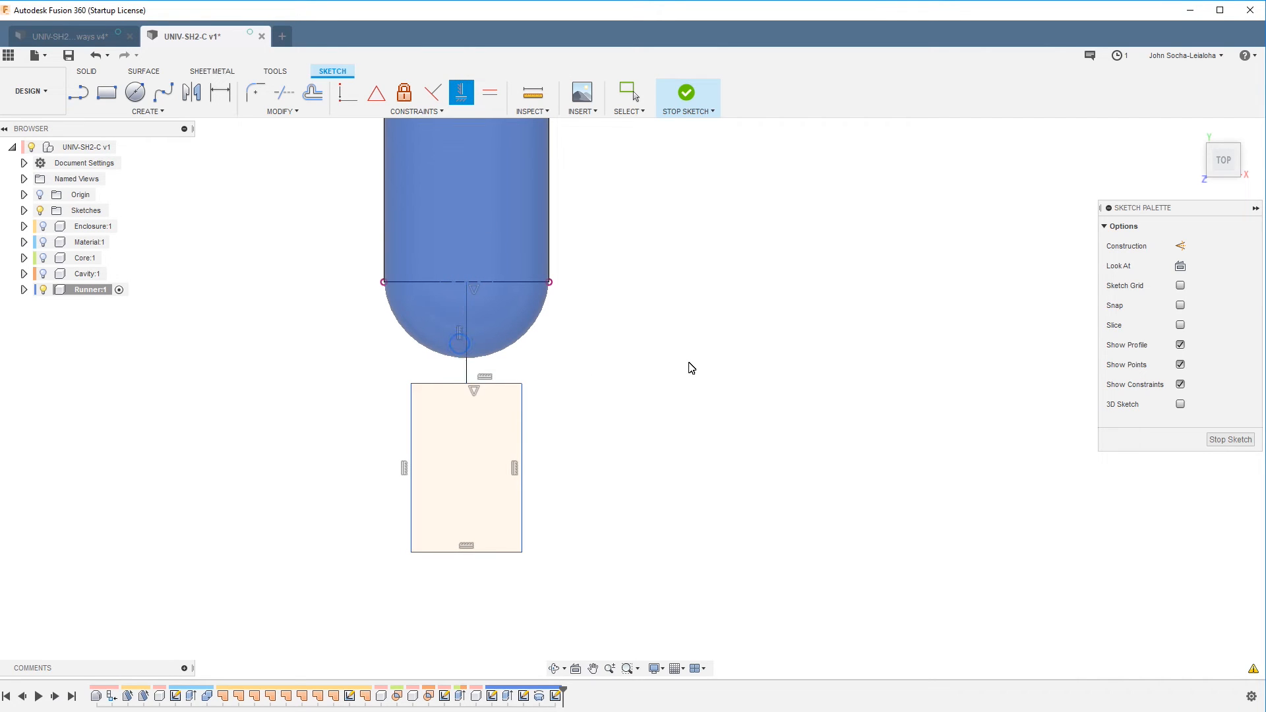
Dimension the vertical connecting line and set its length to 0.1 mm so the rectangle overlaps the runner's rounded end
key("d")
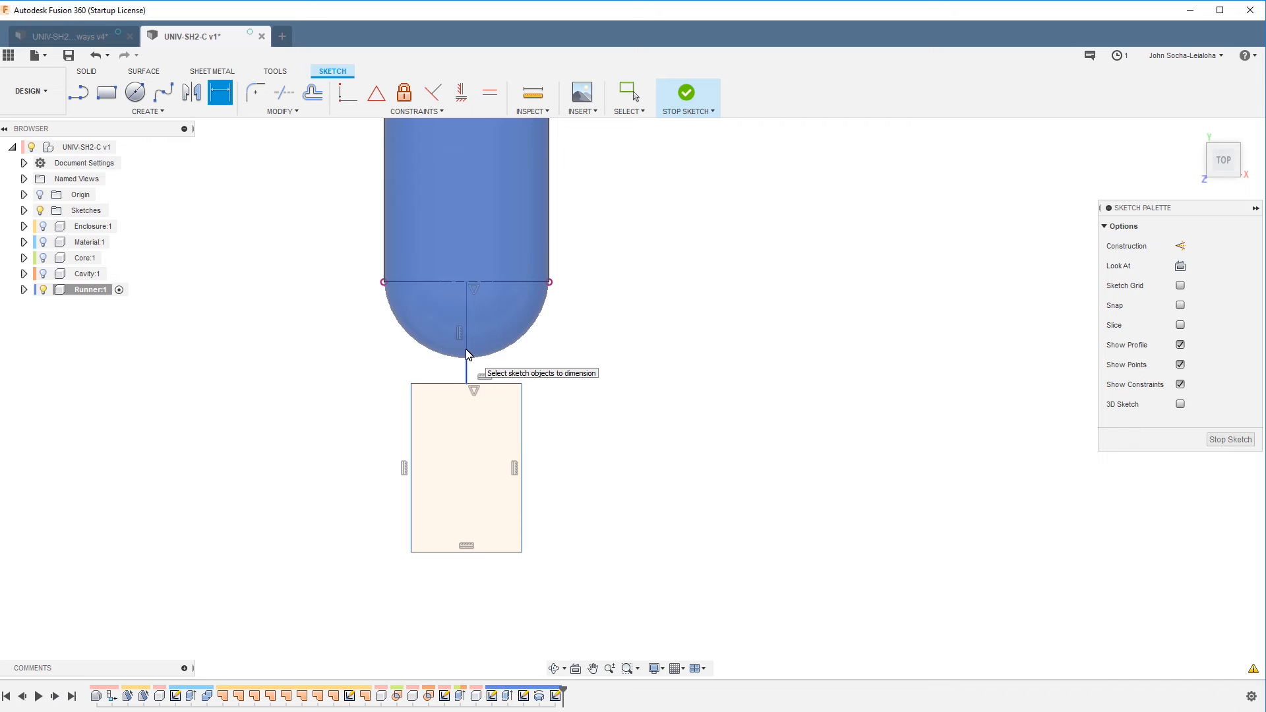
left_click(466, 354)
left_click(607, 328)
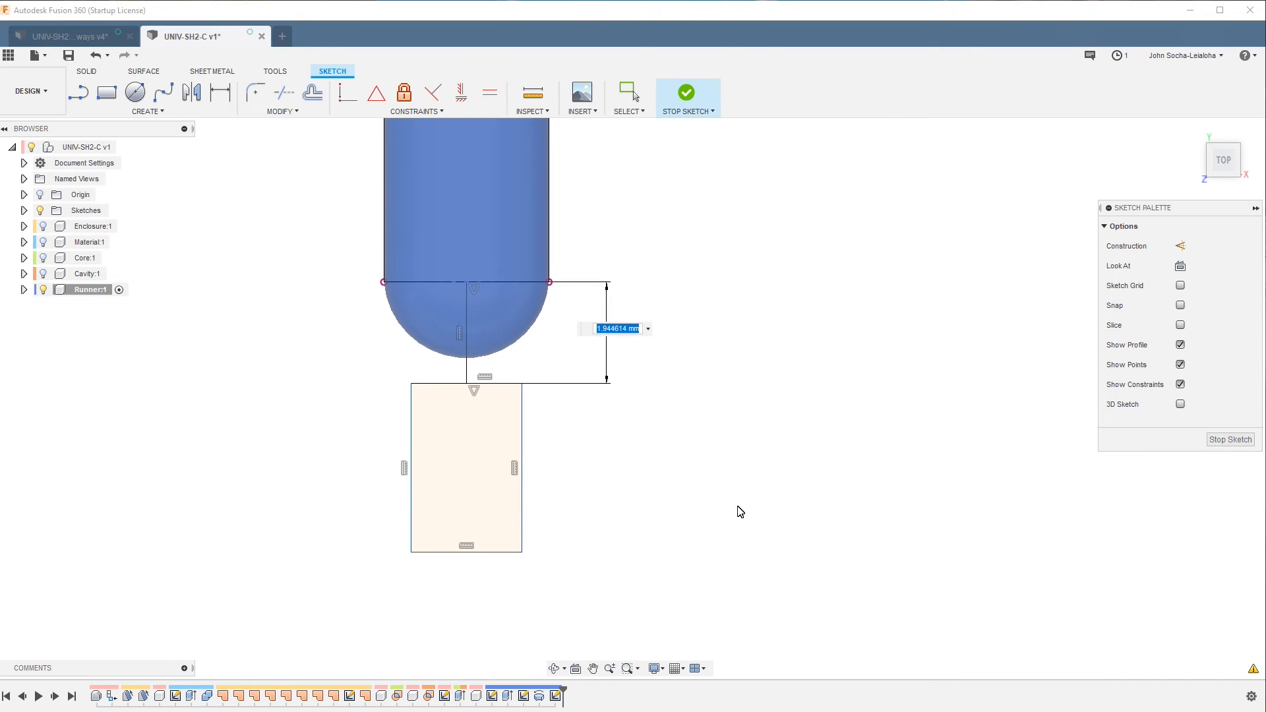
type("1")
key("Return")
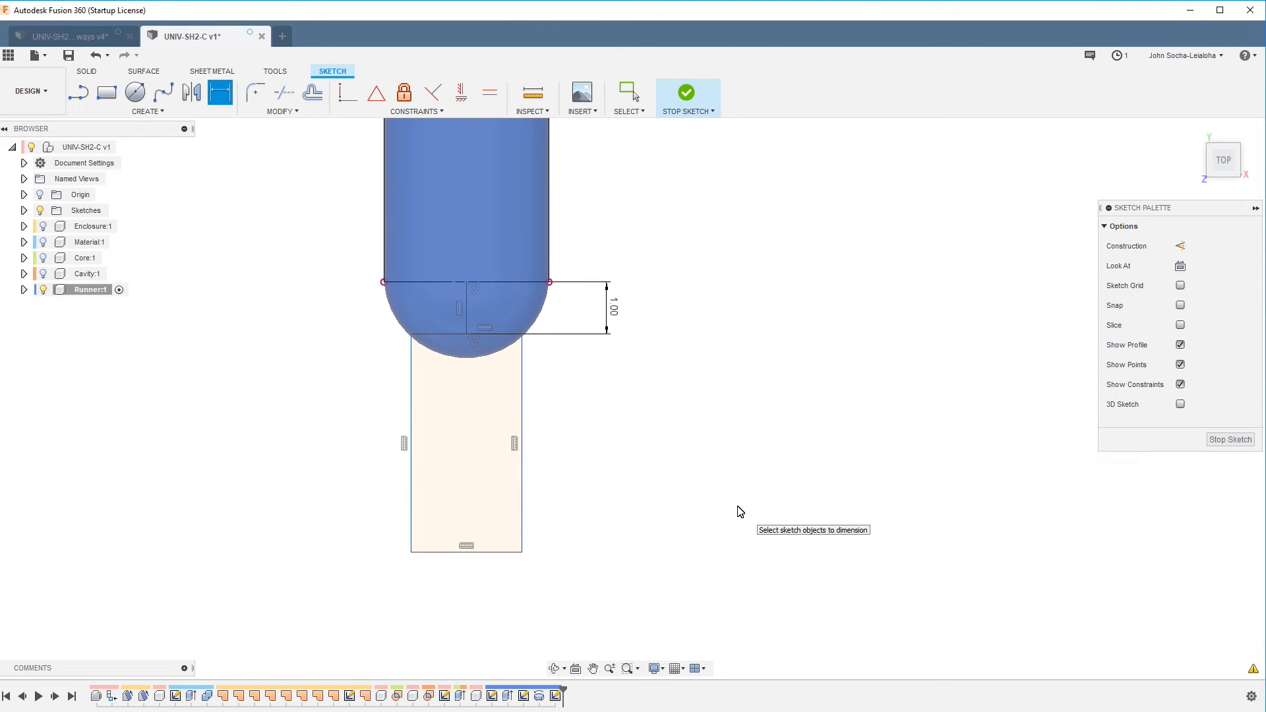
double_click(615, 316)
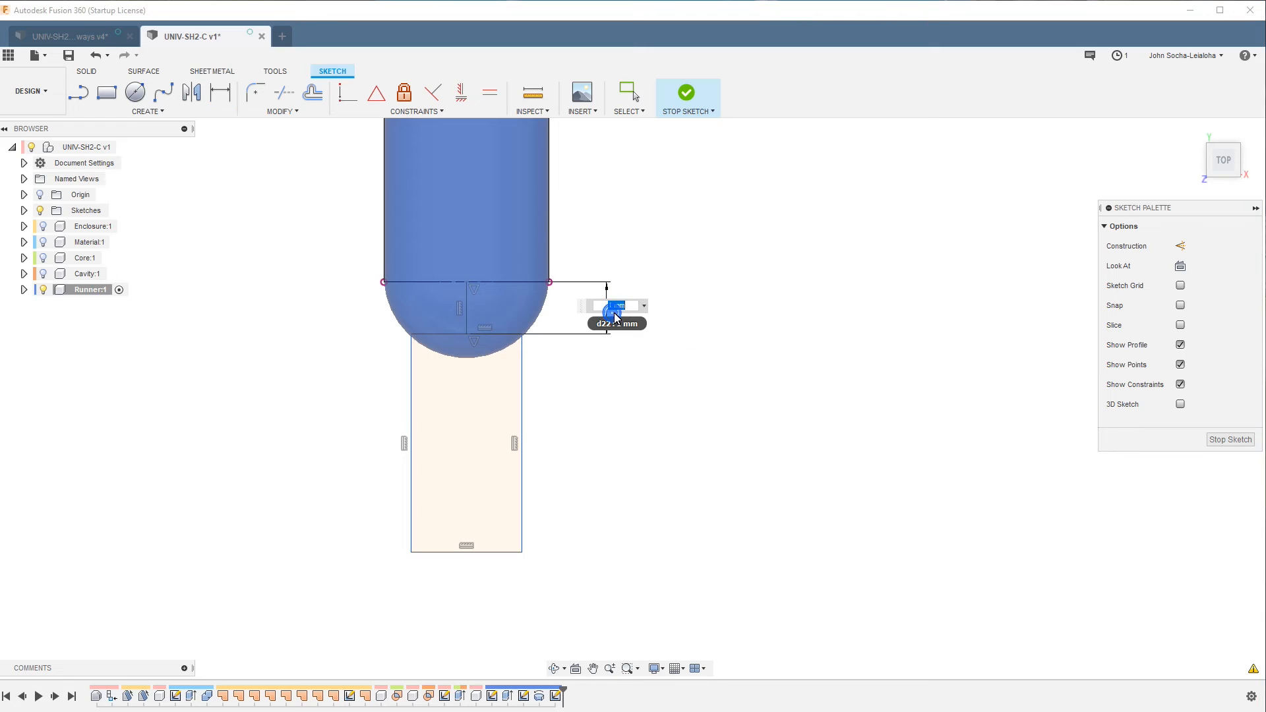
type("0.1")
key("Return")
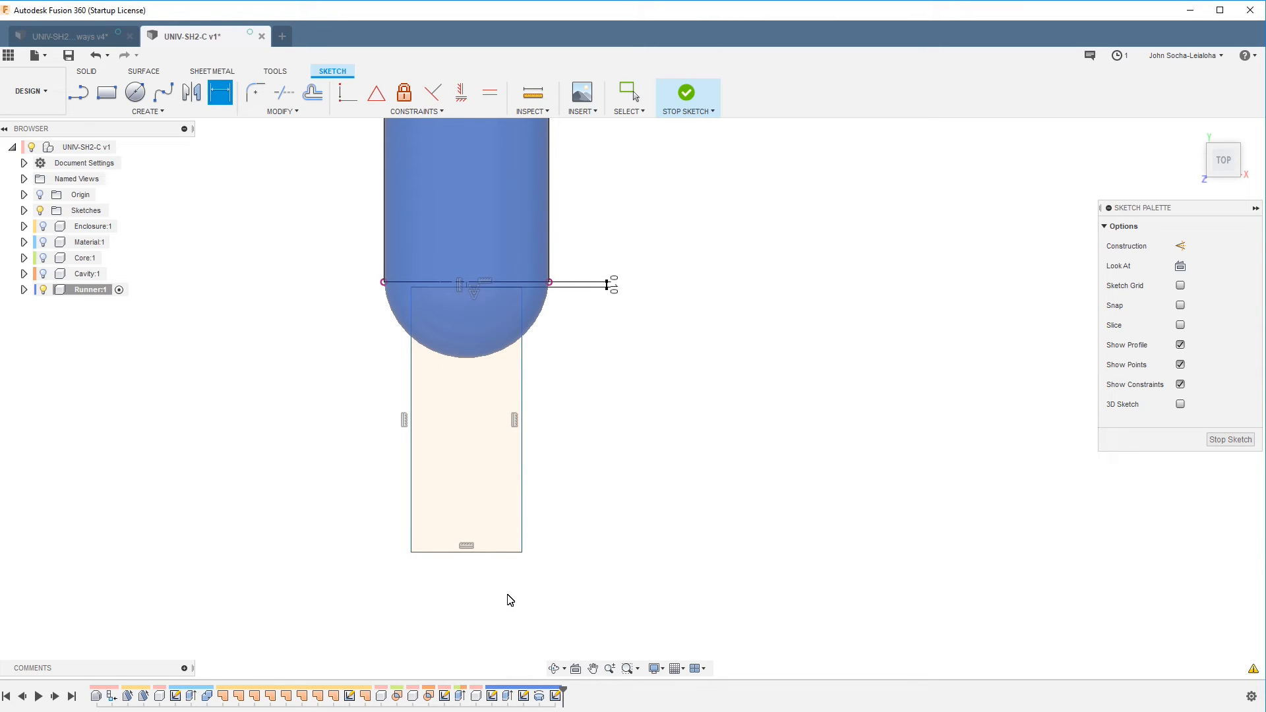
Dimension the rectangle's width along its far edge and finish the sketch
left_click(488, 552)
left_click(465, 600)
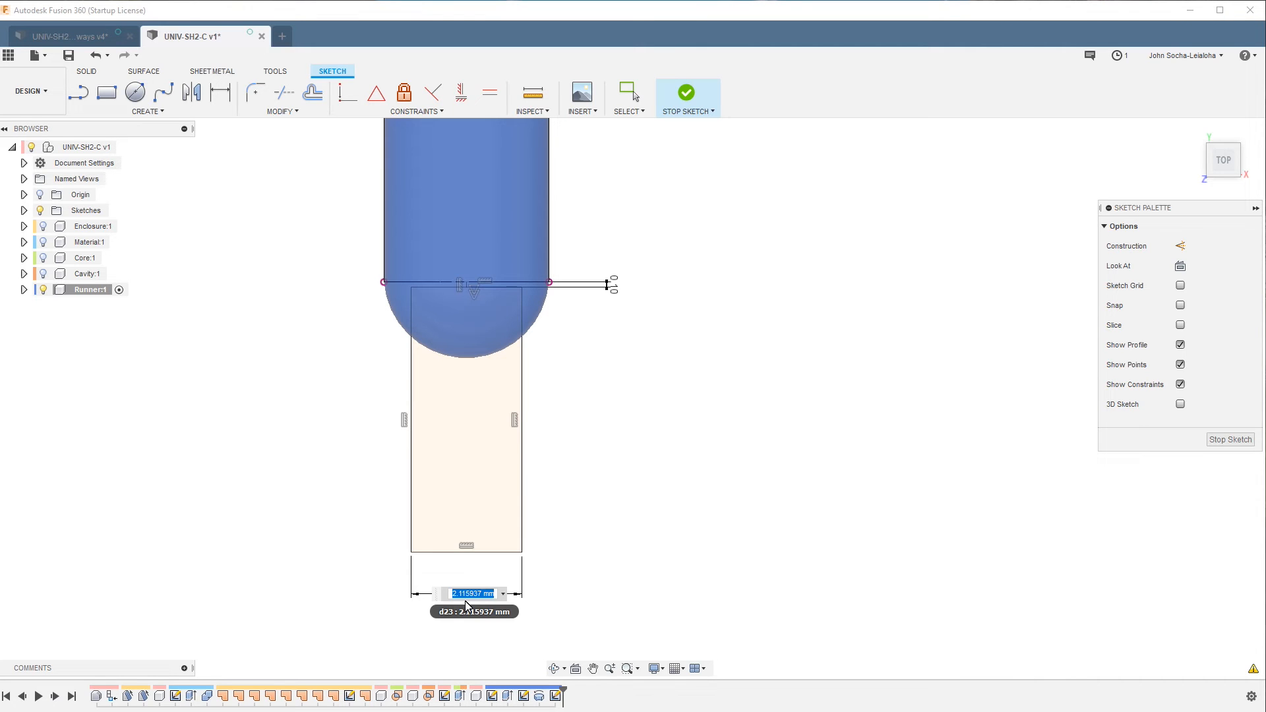
left_click(1231, 439)
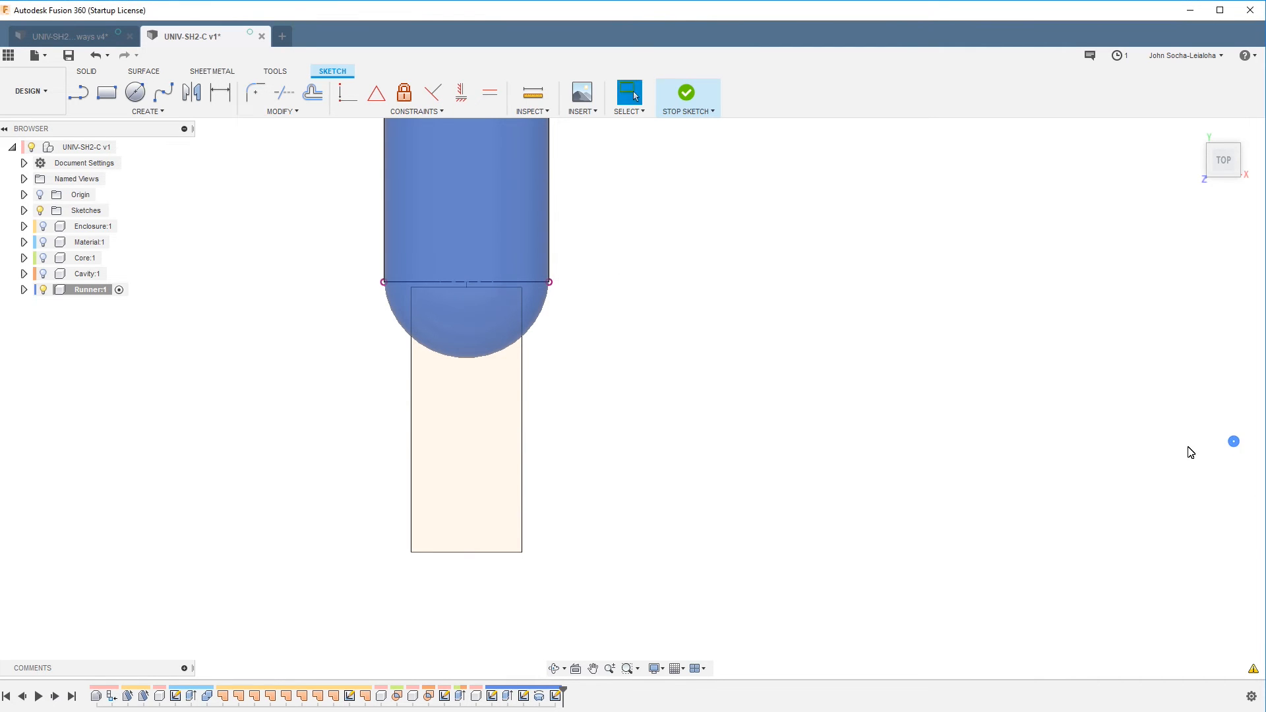
Show the Enclosure component and select its inner circular rim edge to examine where the rectangle meets the part
left_click(43, 226)
scroll(212, 268, "down", 5)
left_click(292, 405)
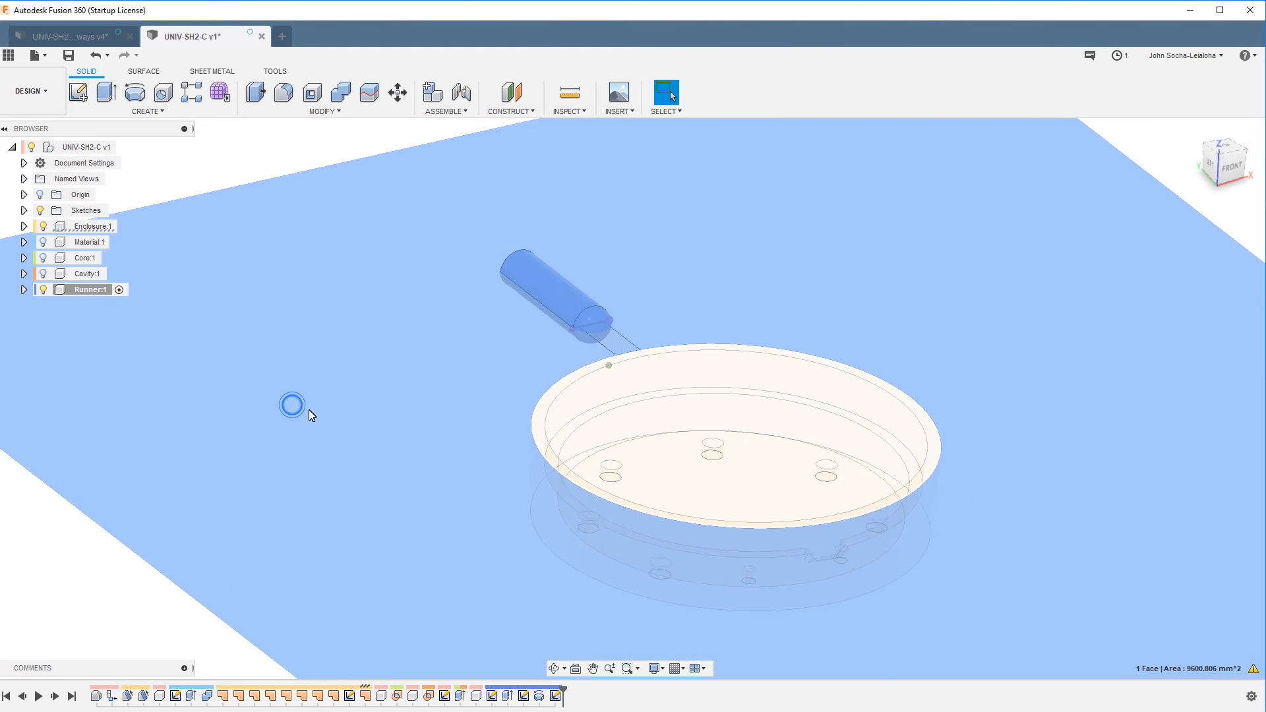
middle_click_drag(308, 409, 597, 468, "shift")
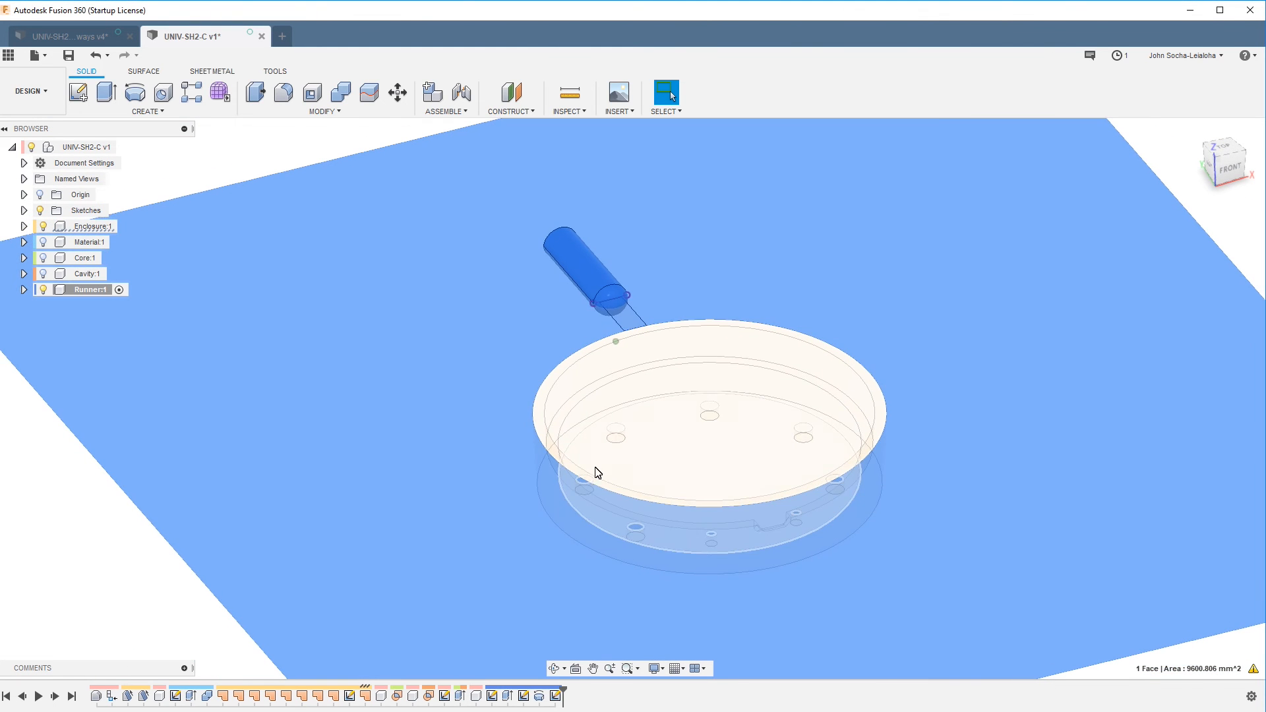
left_click(558, 447)
scroll(559, 446, "down", 2)
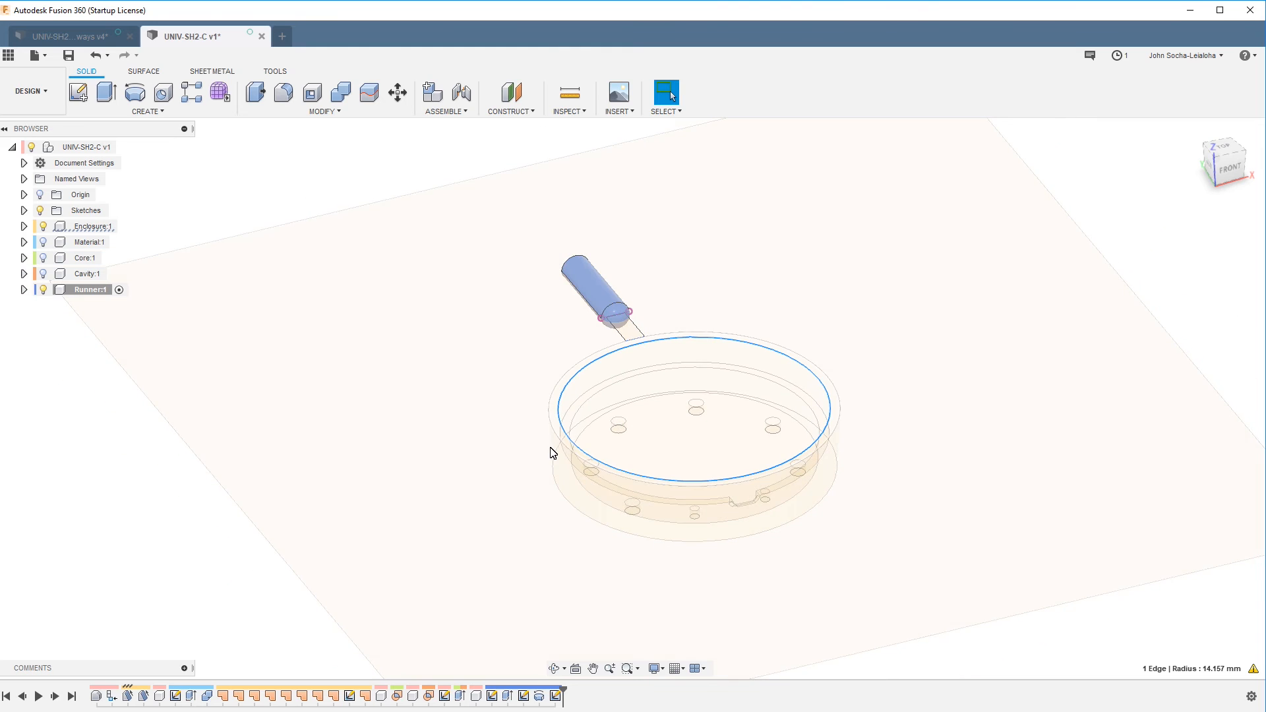
Select the Enclosure's outer rim edge to examine its radius, clear the selection and hide the Enclosure component
left_click(561, 446)
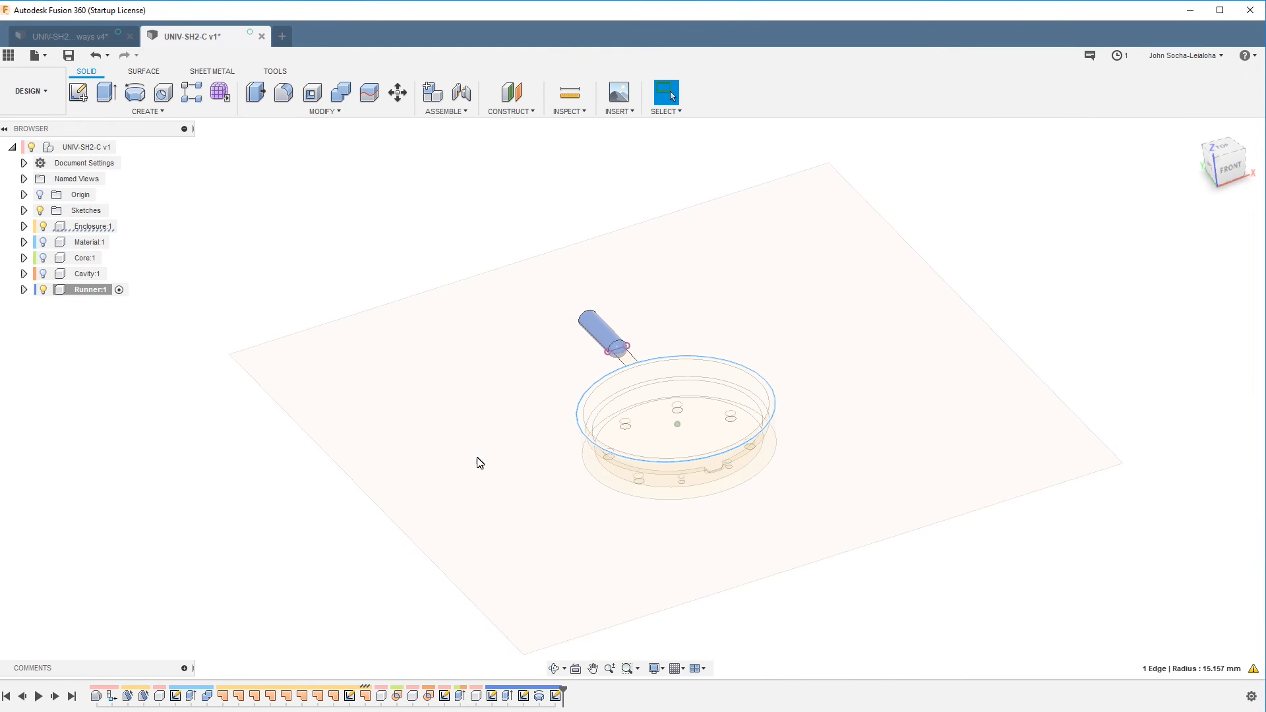
left_click(230, 505)
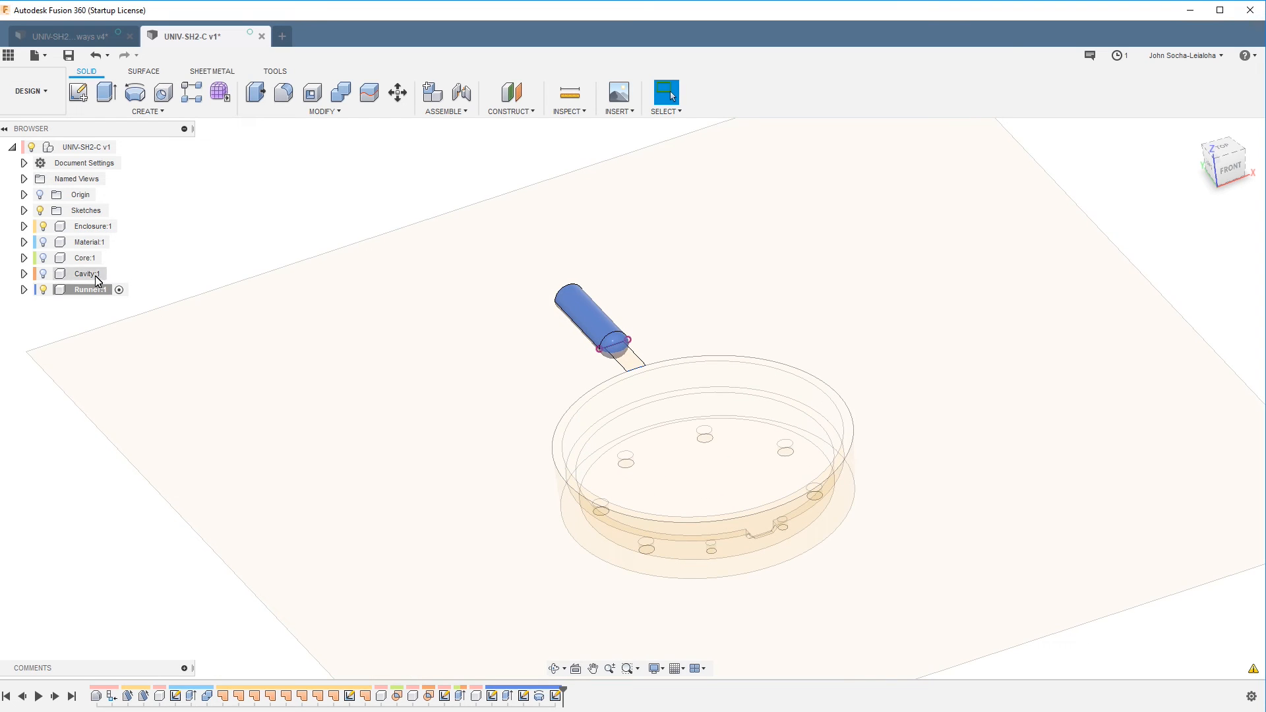
left_click(42, 227)
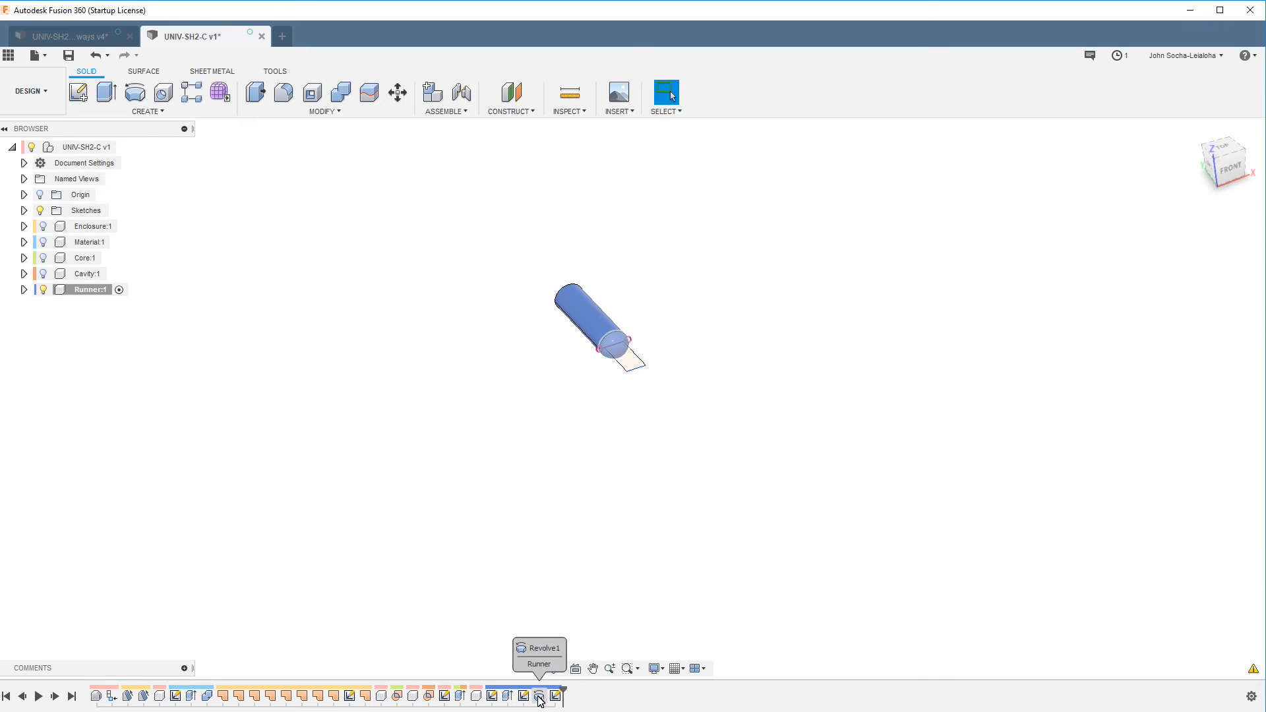
Reopen the gate rectangle's sketch for editing and set the rectangle's width to 1.2 mm
left_click(626, 362)
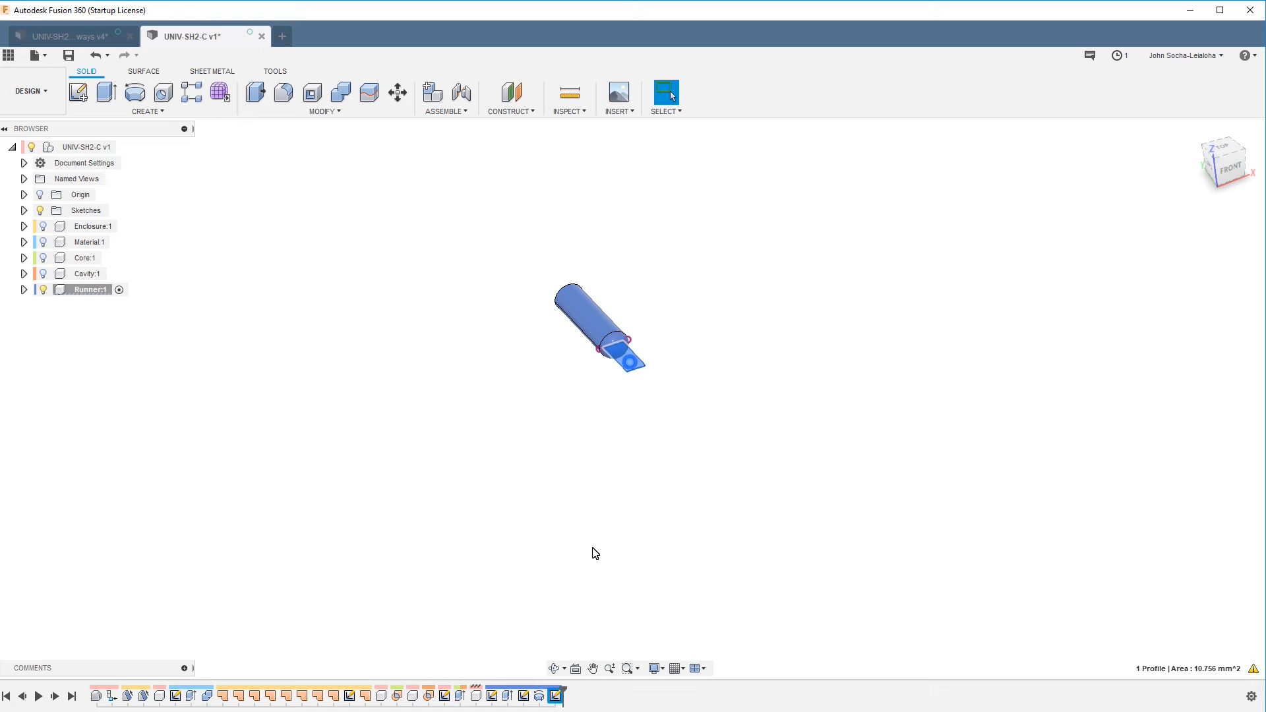
right_click(557, 706)
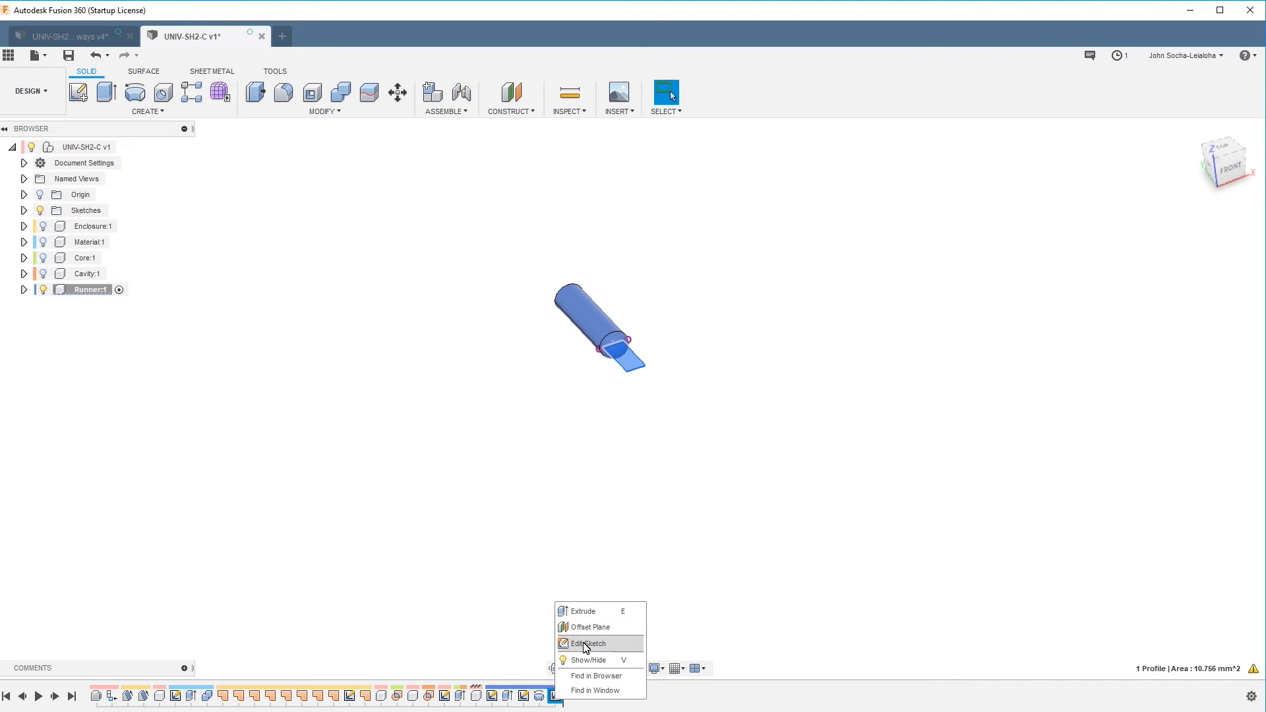
left_click(580, 644)
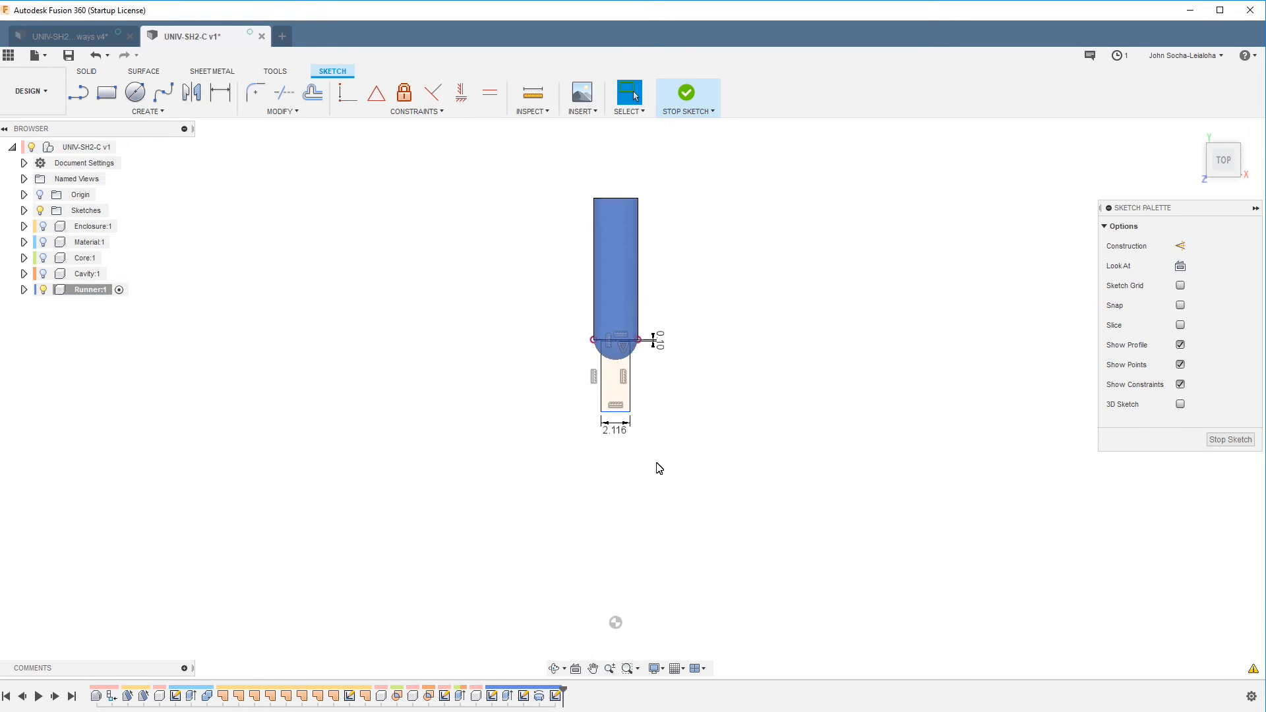
double_click(591, 443)
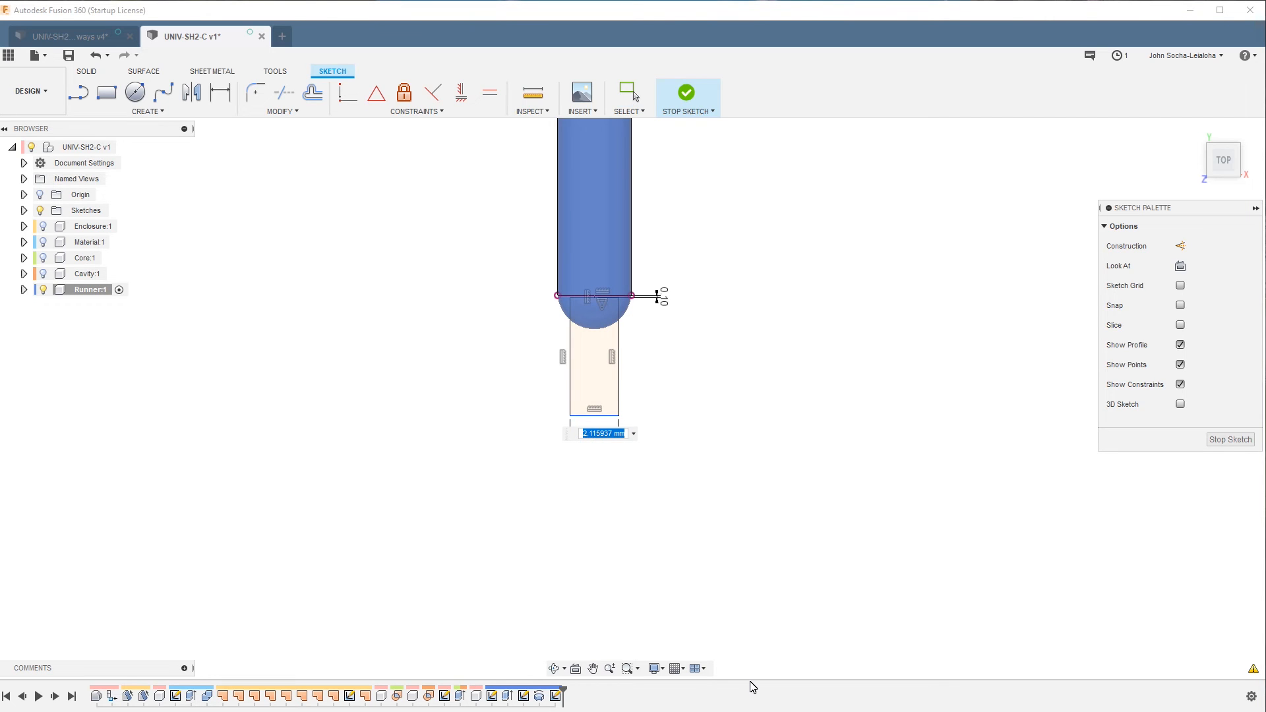
type("1.2")
key("Return")
Draw a horizontal line across the rectangle just beyond the runner's rounded end and switch on construction mode
scroll(611, 337, "up", 2)
scroll(614, 389, "up", 1)
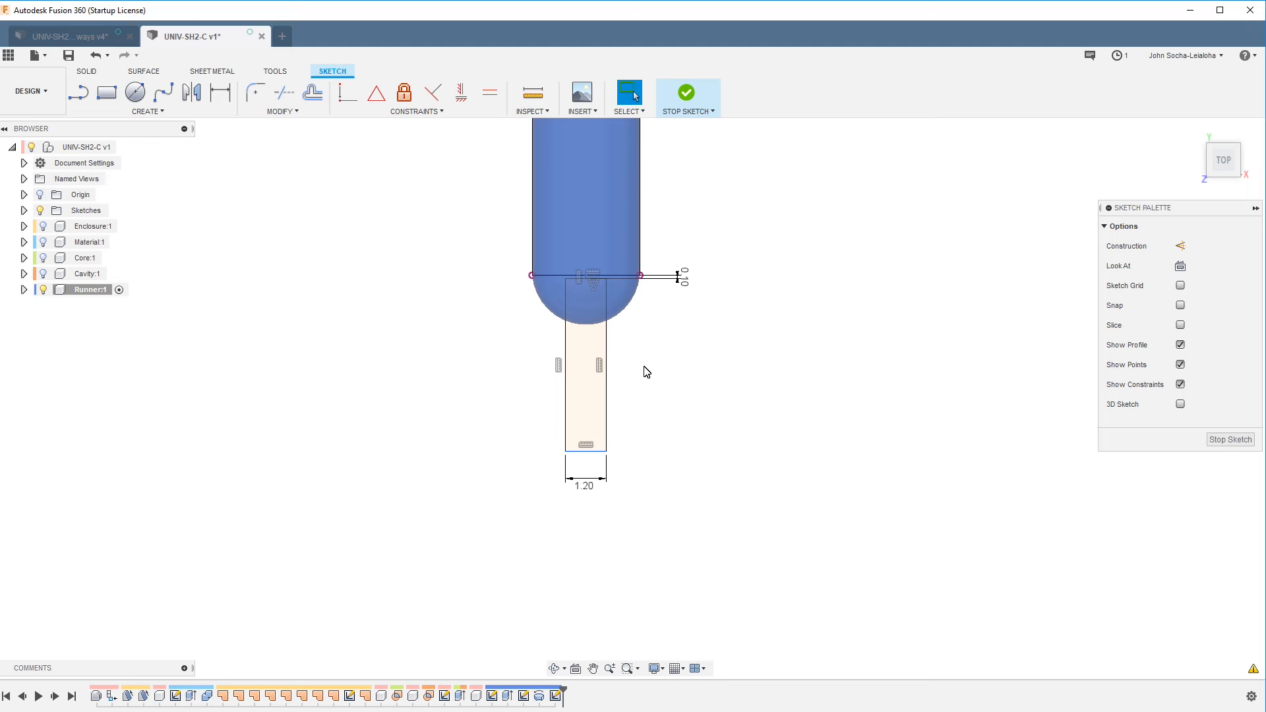
key("l")
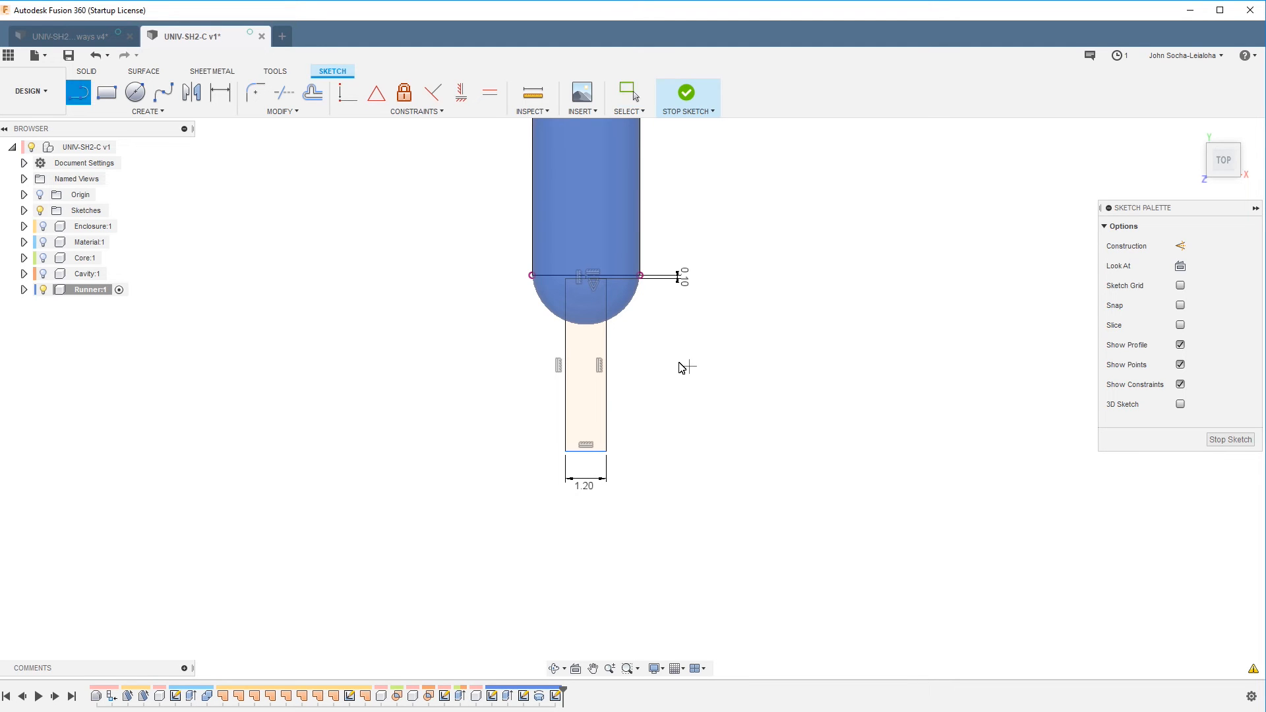
left_click(476, 342)
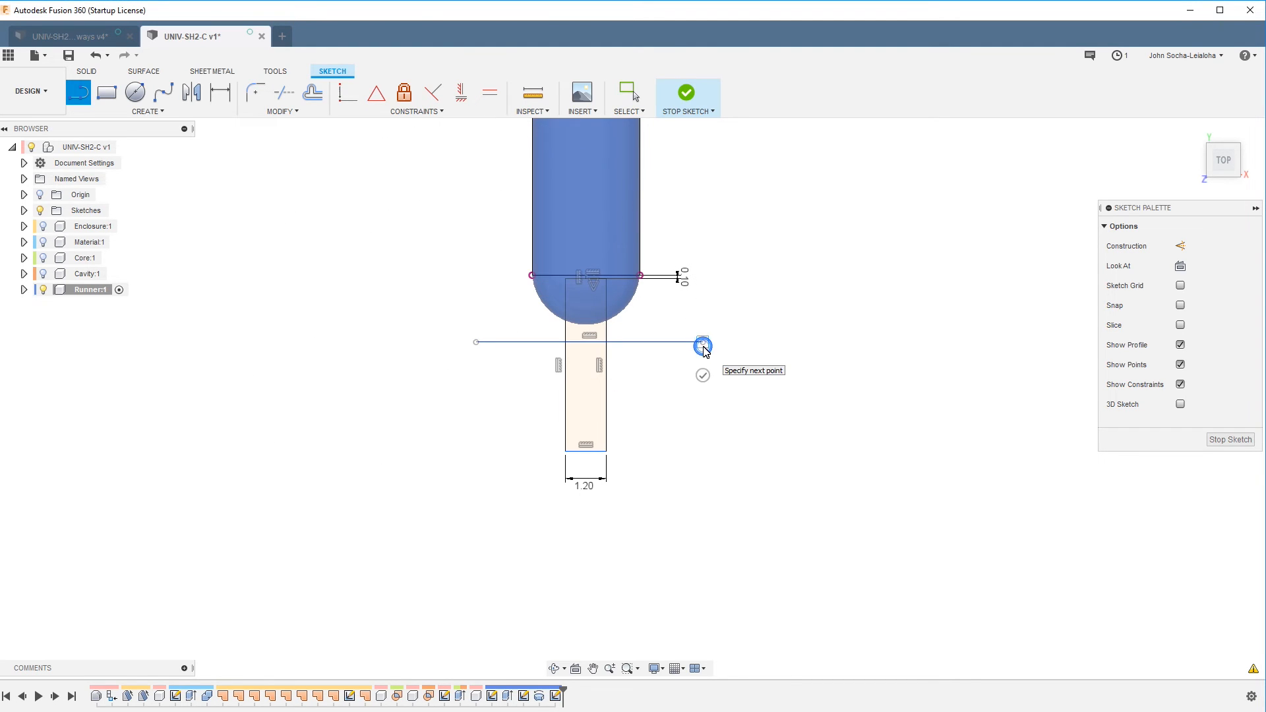
left_click(703, 342)
key("Escape")
left_click(1181, 246)
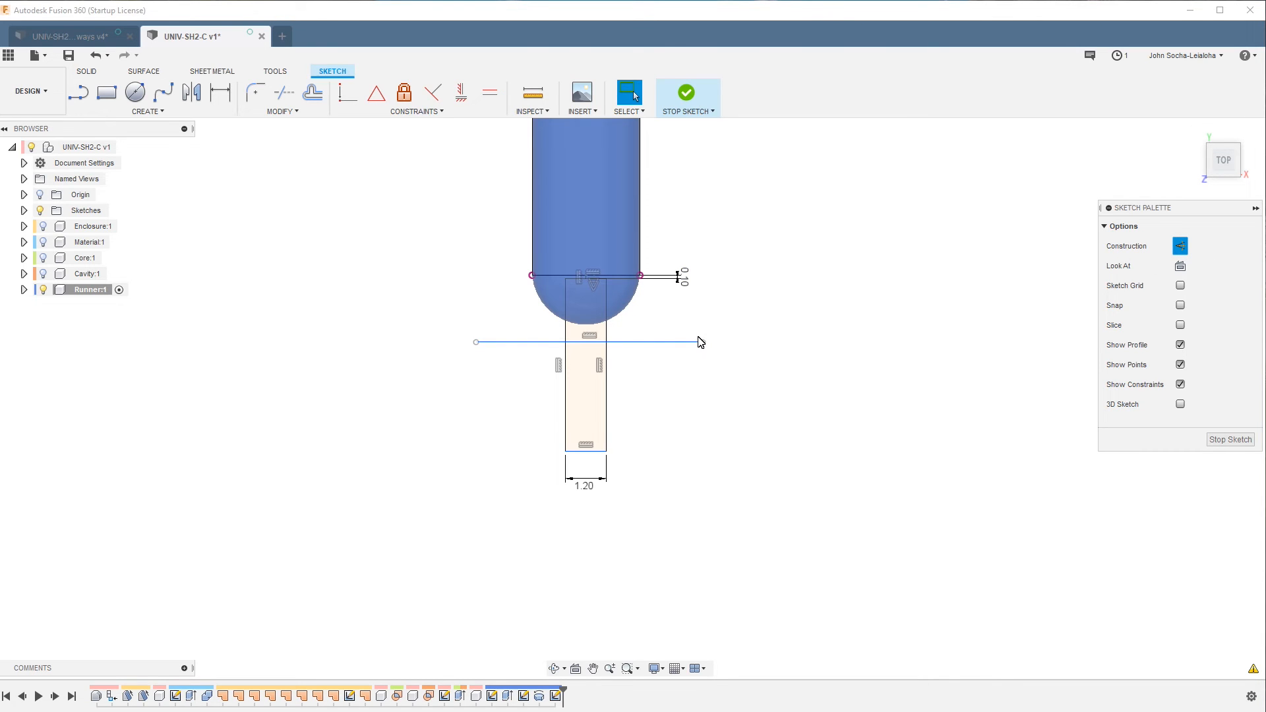
Project the runner's rounded end face into the gate sketch
key("p")
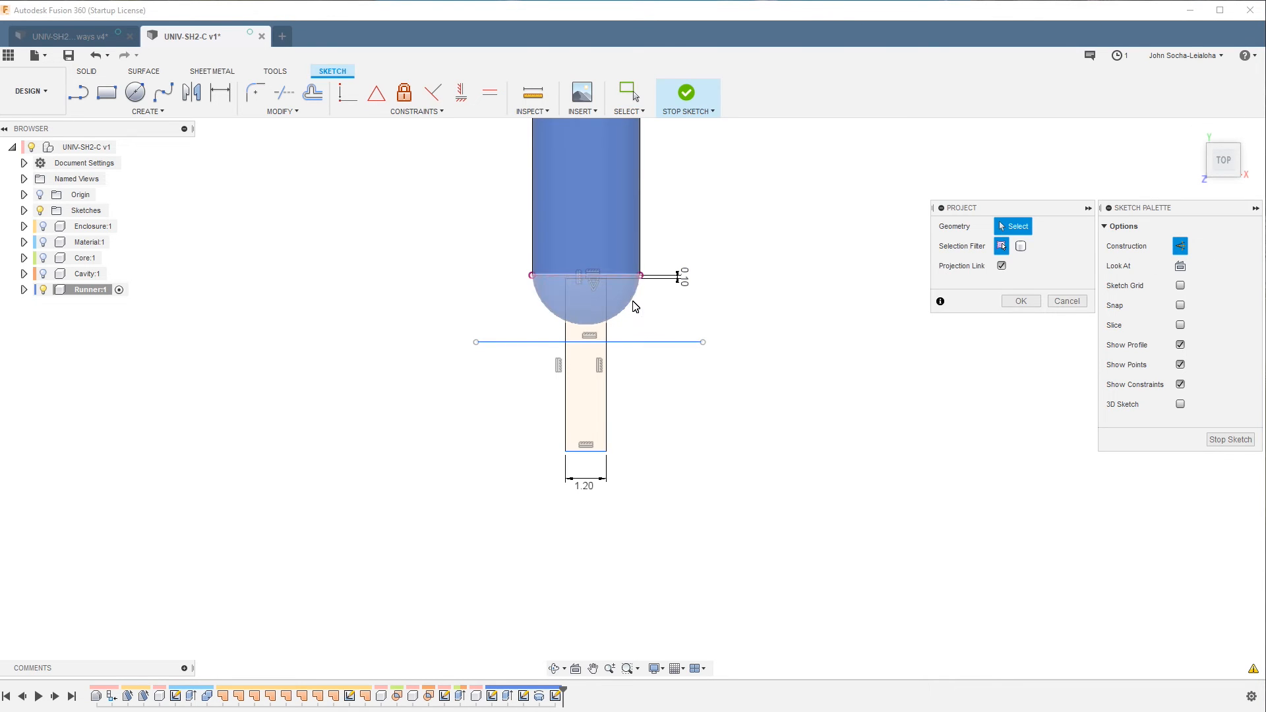
scroll(630, 313, "up", 2)
left_click(626, 315)
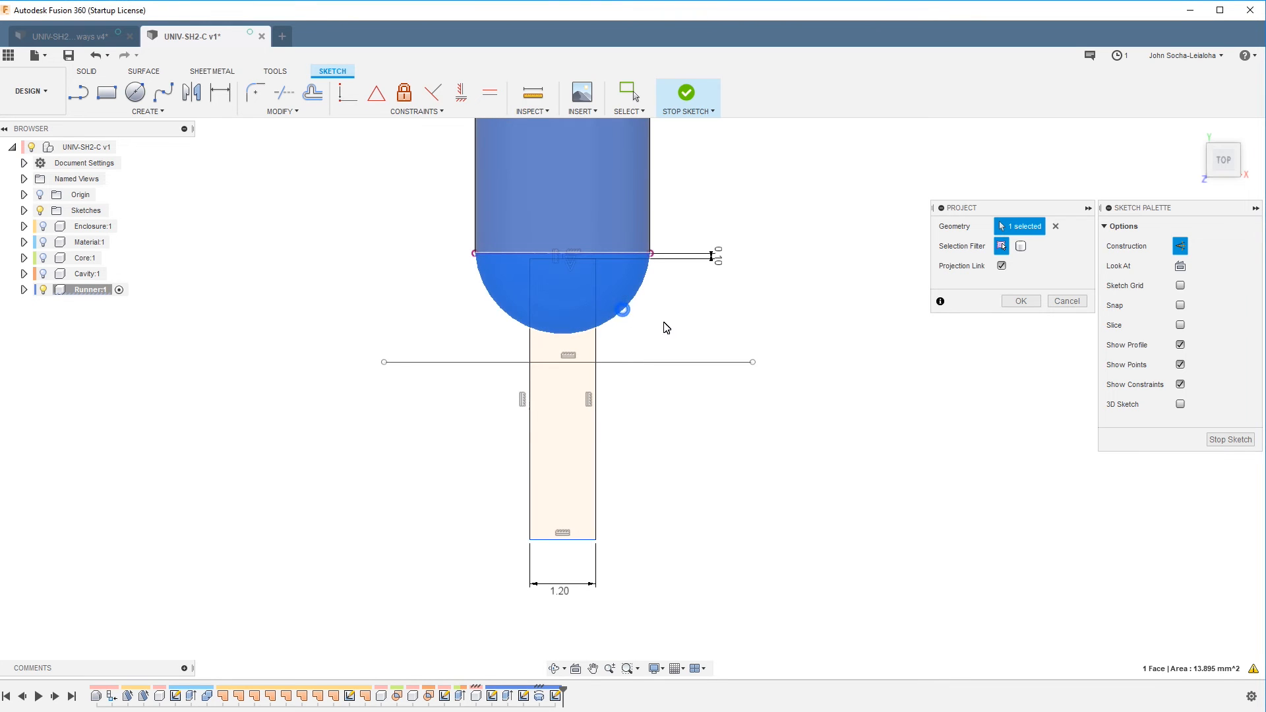
left_click(1015, 301)
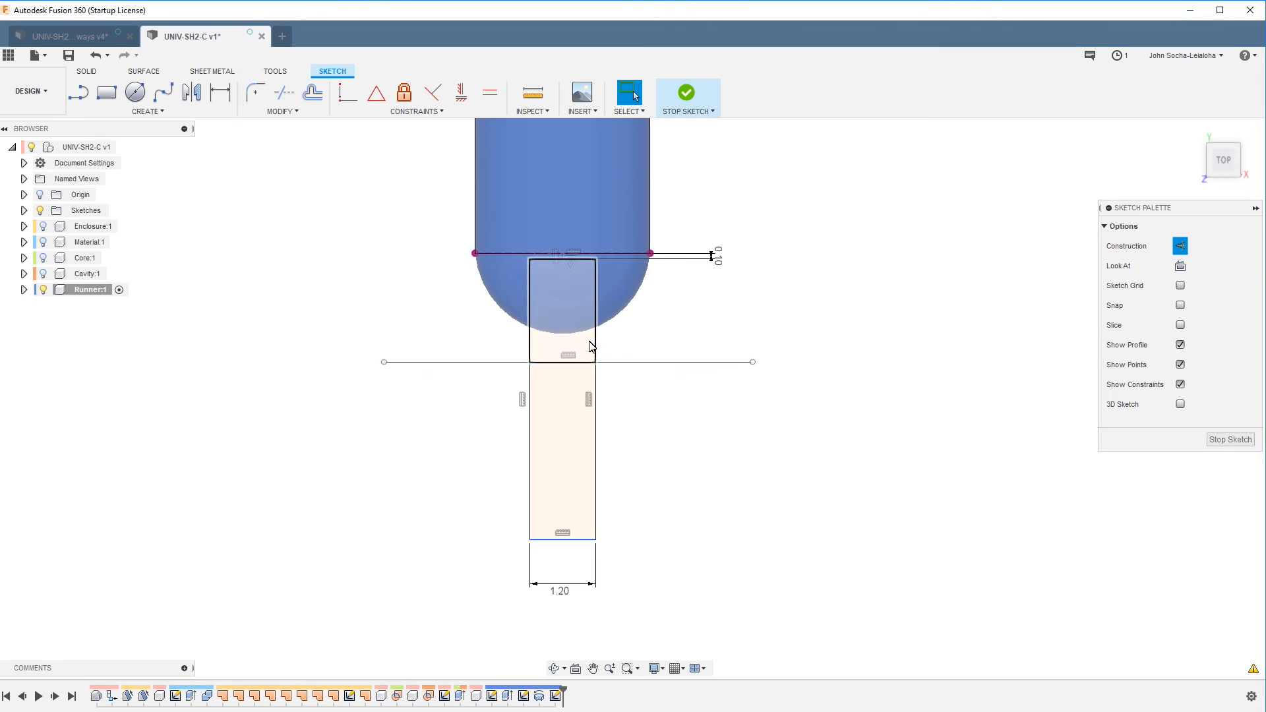
Delete the horizontal line that crosses the rectangle beyond the runner's rounded end
mouse_move(658, 408)
middle_mouse_down("shift")
mouse_move(725, 419)
mouse_move(773, 368)
middle_mouse_up("shift")
scroll(711, 343, "down", 4)
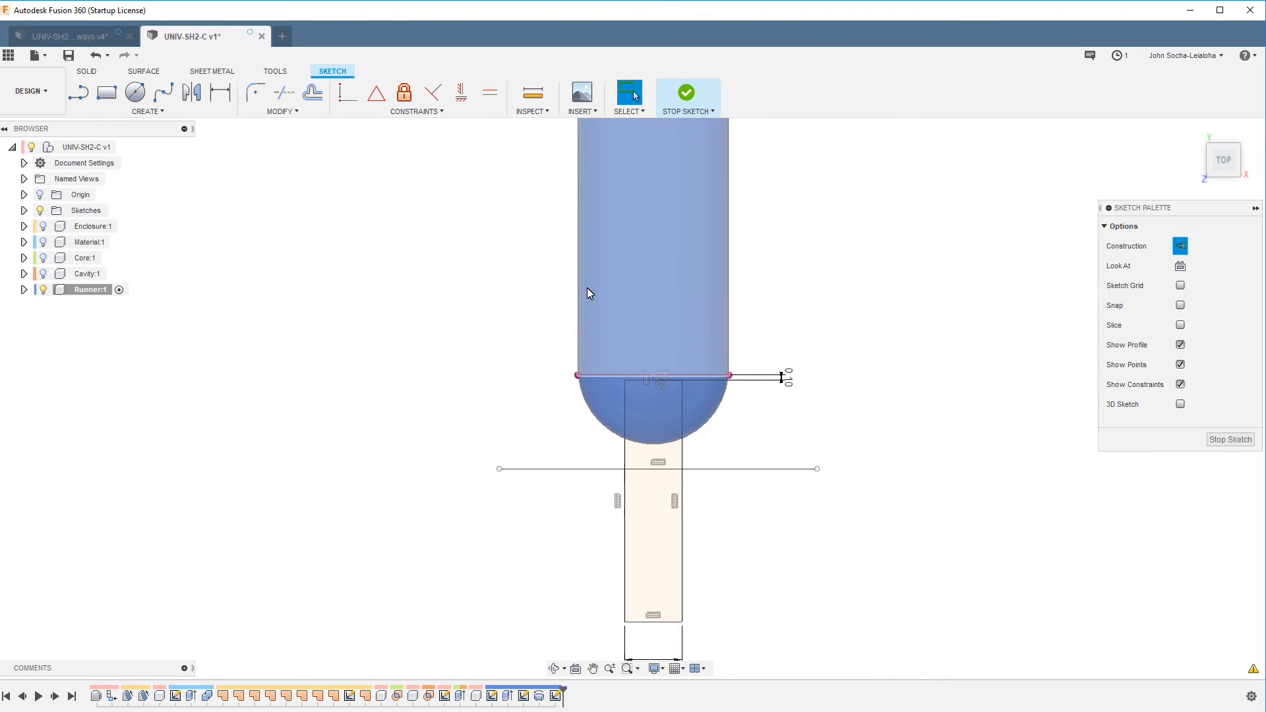
scroll(769, 411, "up", 3)
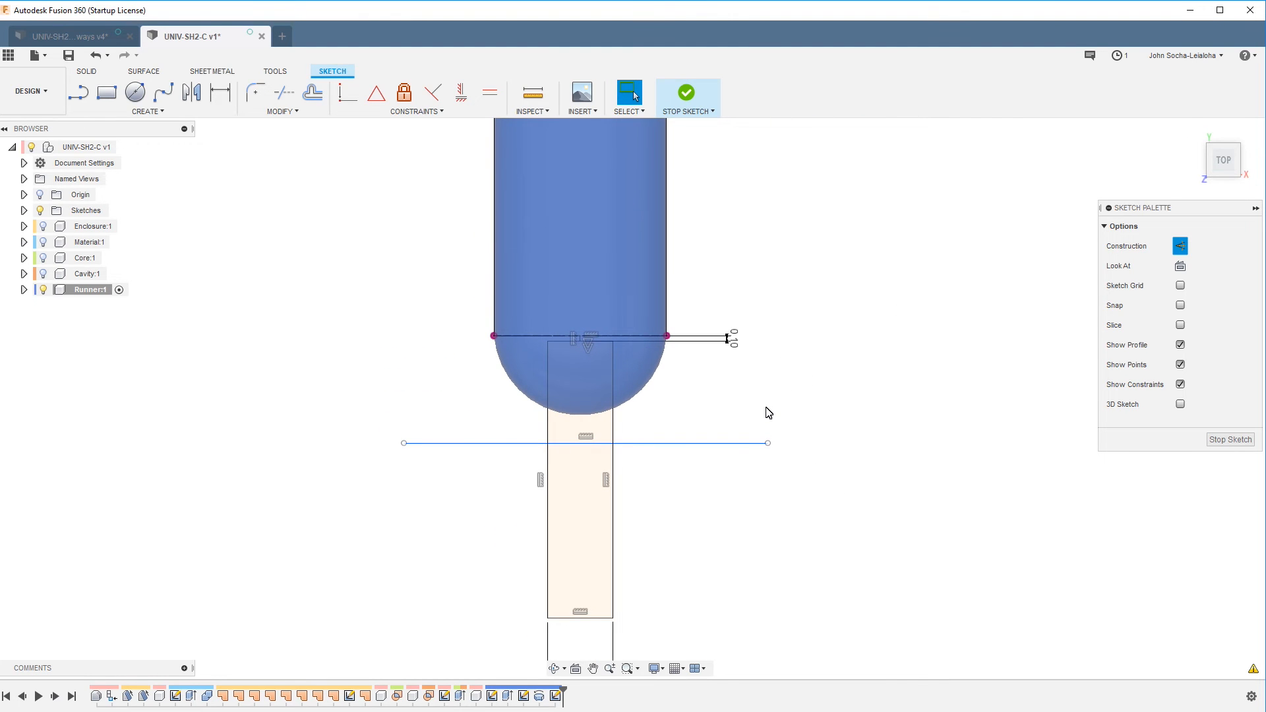
left_click(710, 443)
key("Delete")
Dimension the distance from the projected seam line to the rectangle's far edge and set it to 2 mm
key("d")
left_click(602, 620)
left_click(636, 336)
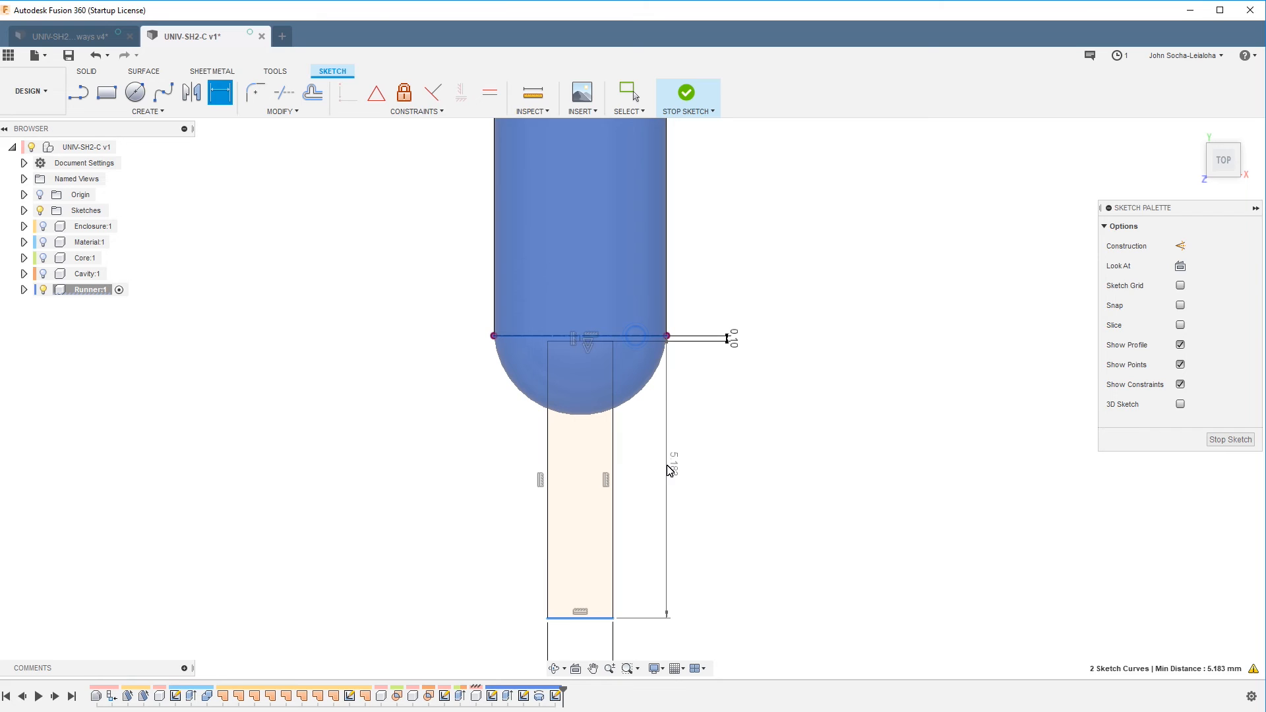
left_click(671, 470)
type("2")
key("Return")
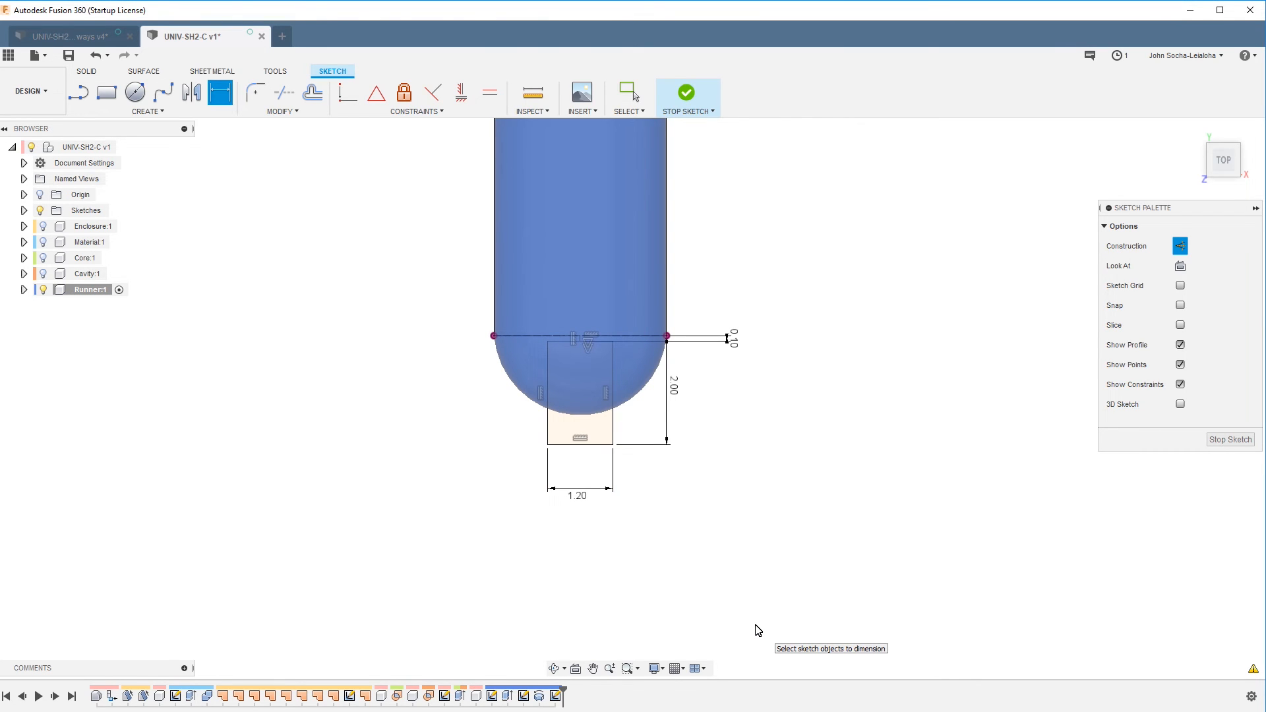
Set the distance from the seam line to the rectangle's far edge to 3 mm
double_click(676, 393)
type("3")
key("Return")
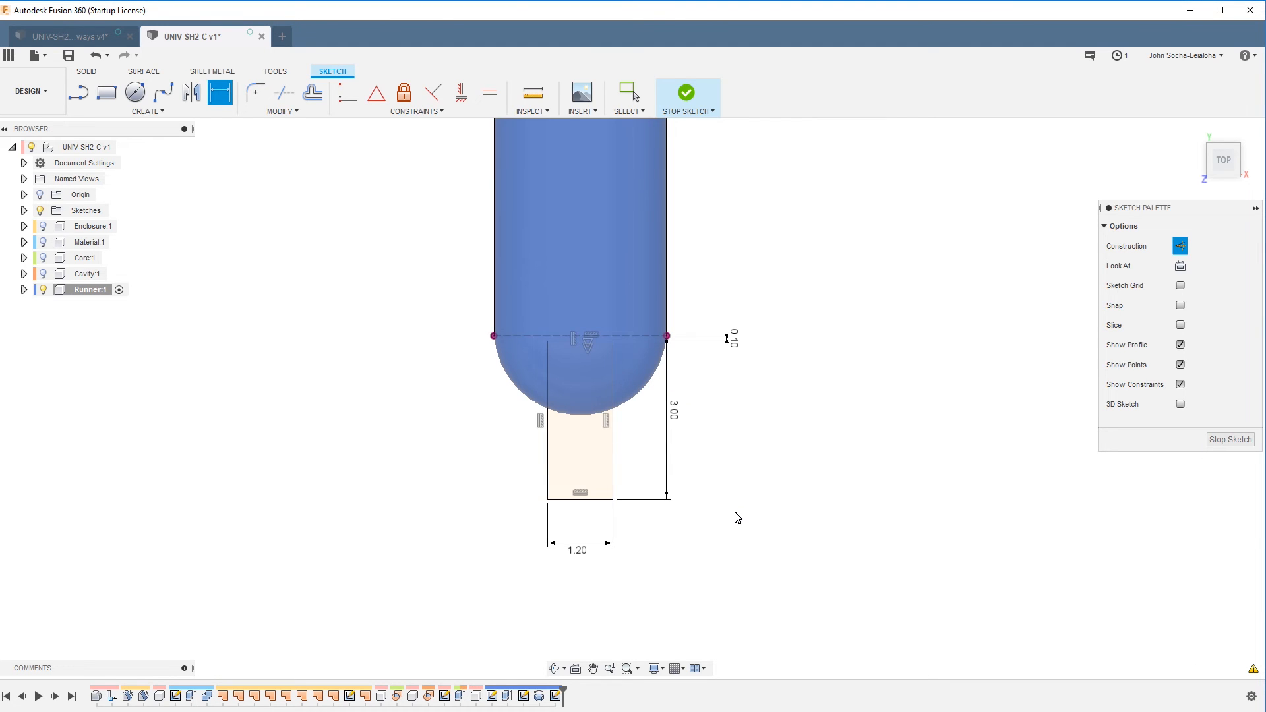
Set the distance from the seam line to the rectangle's far edge to 2.5 mm and finish the sketch
double_click(676, 414)
type("2")
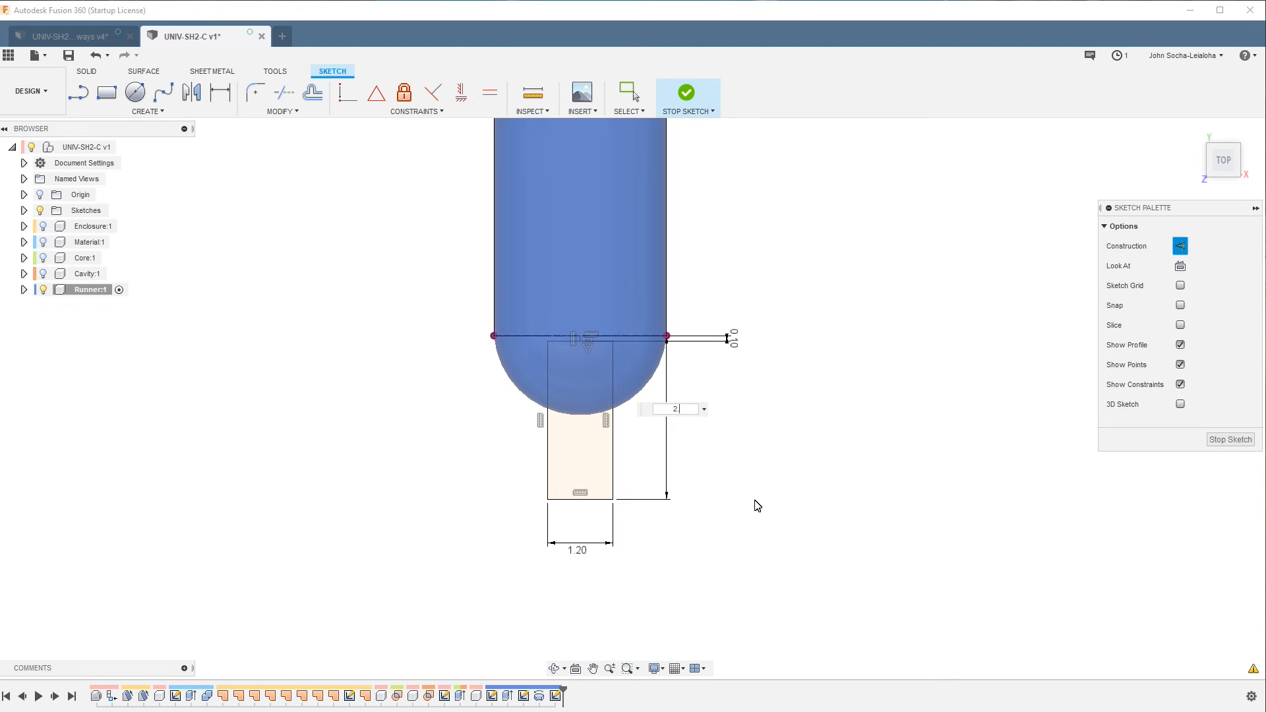
type(".5")
key("Return")
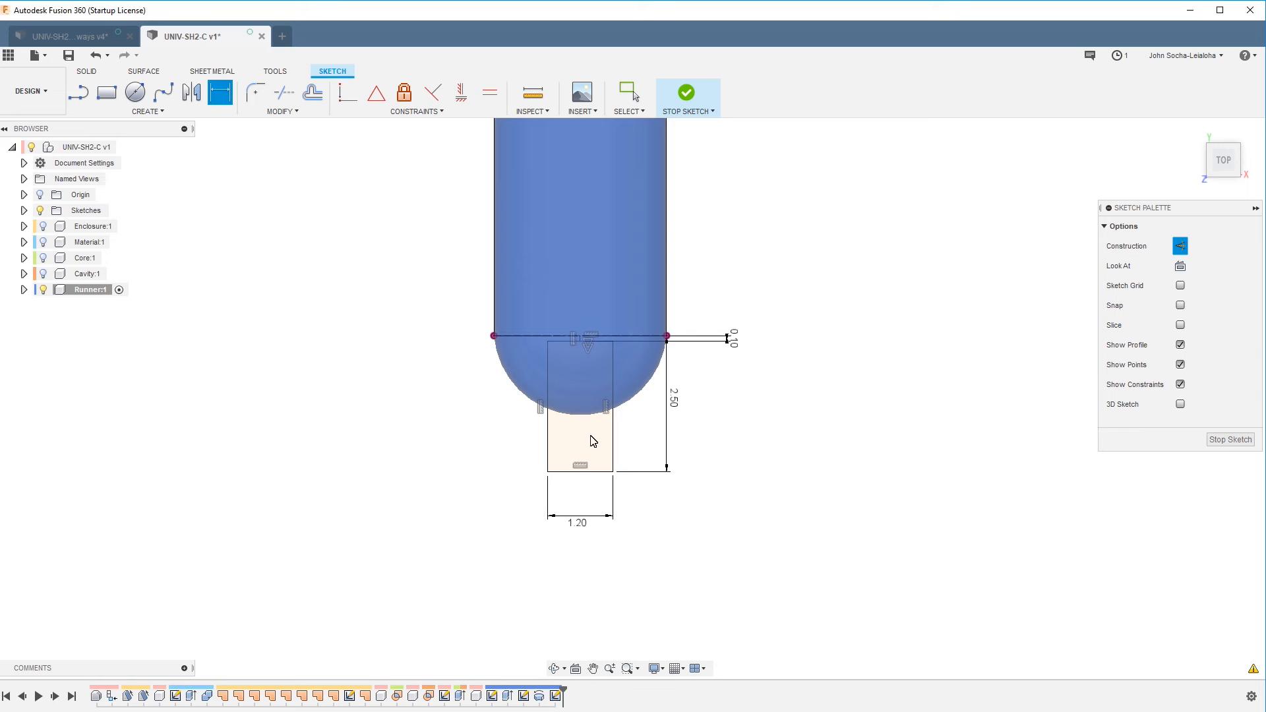
middle_click_drag(996, 521, 929, 454, "shift")
left_click(1233, 444)
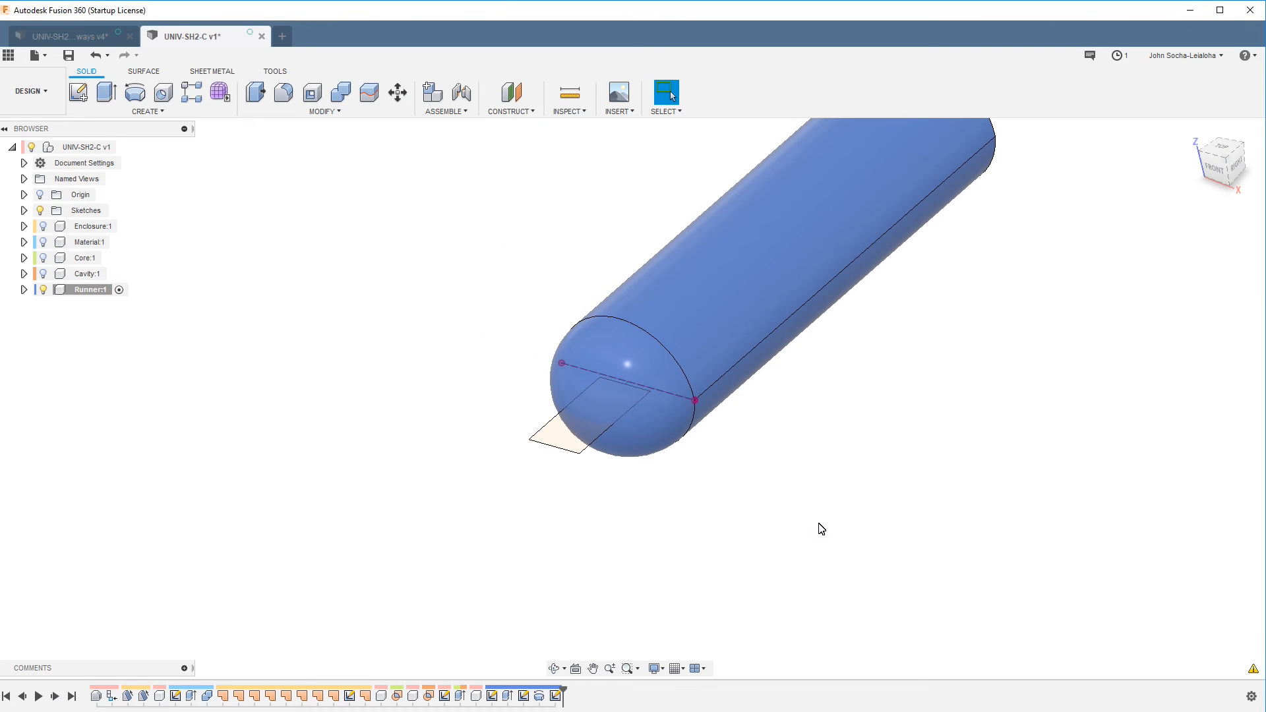
Extrude the gate rectangle by -1 mm with a -5 degree taper angle, joining it to the runner
key("e")
left_click(583, 441)
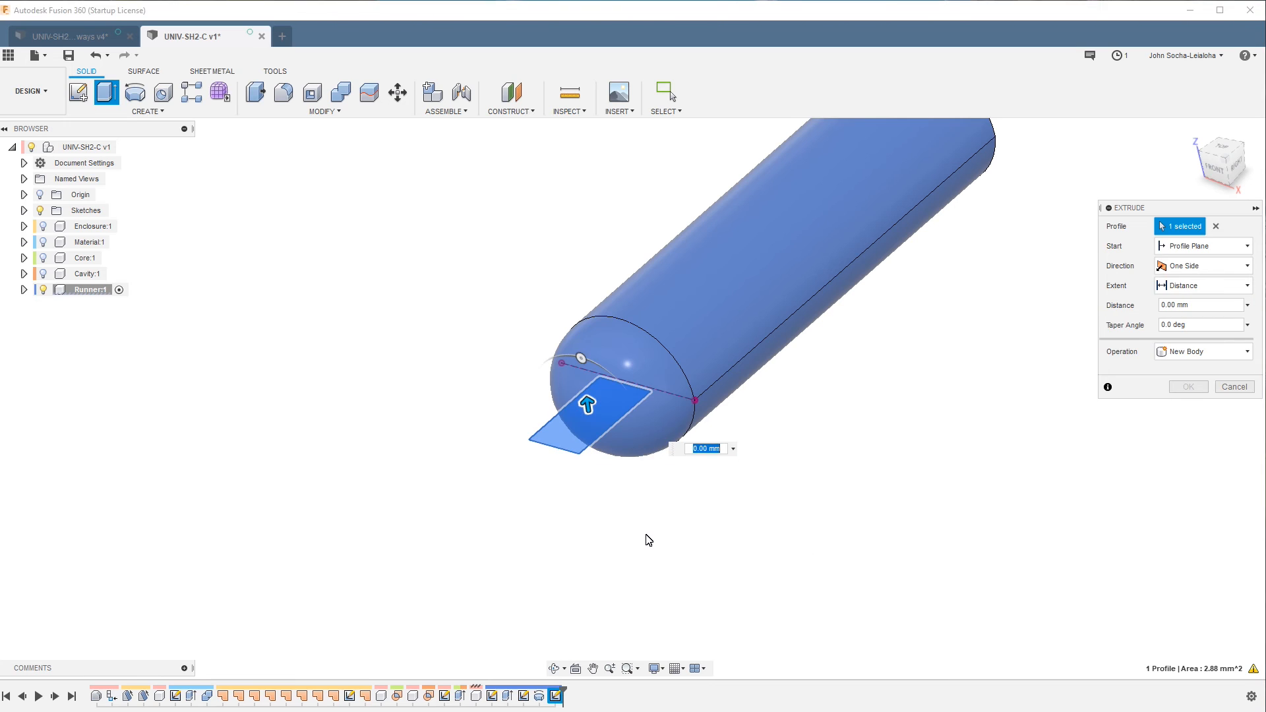
type("-1 m")
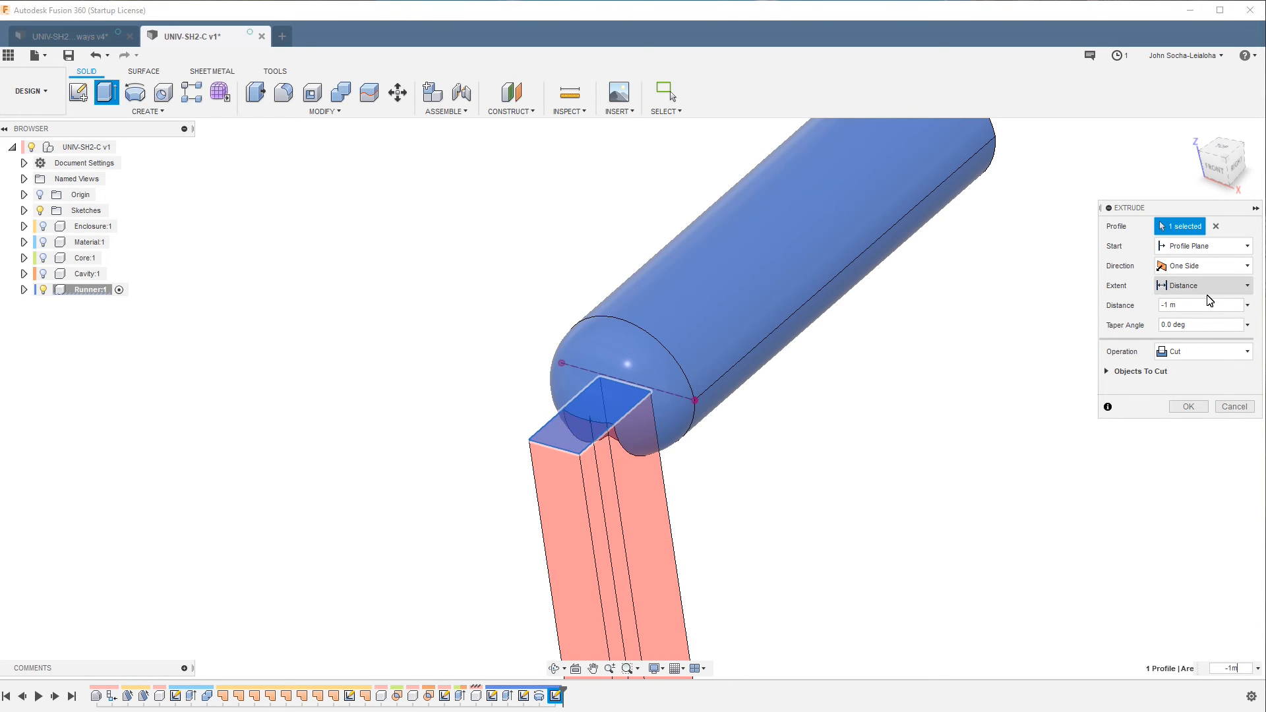
type("m")
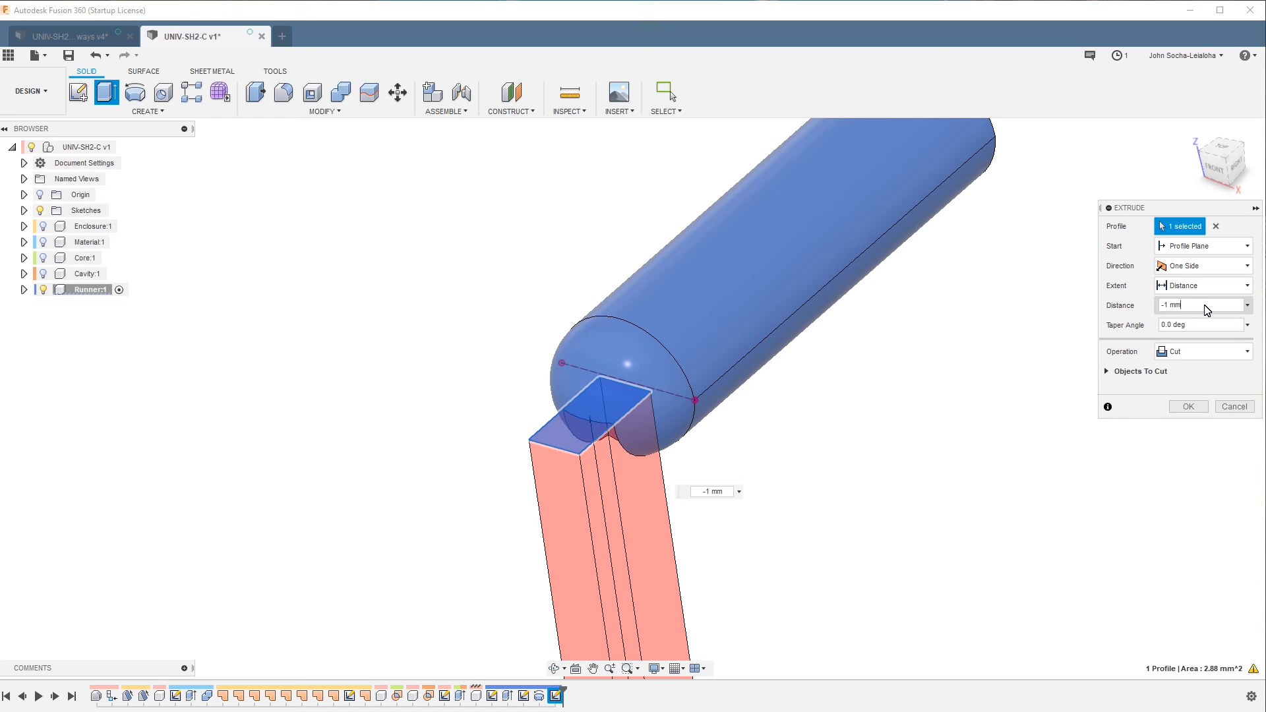
left_click(1197, 353)
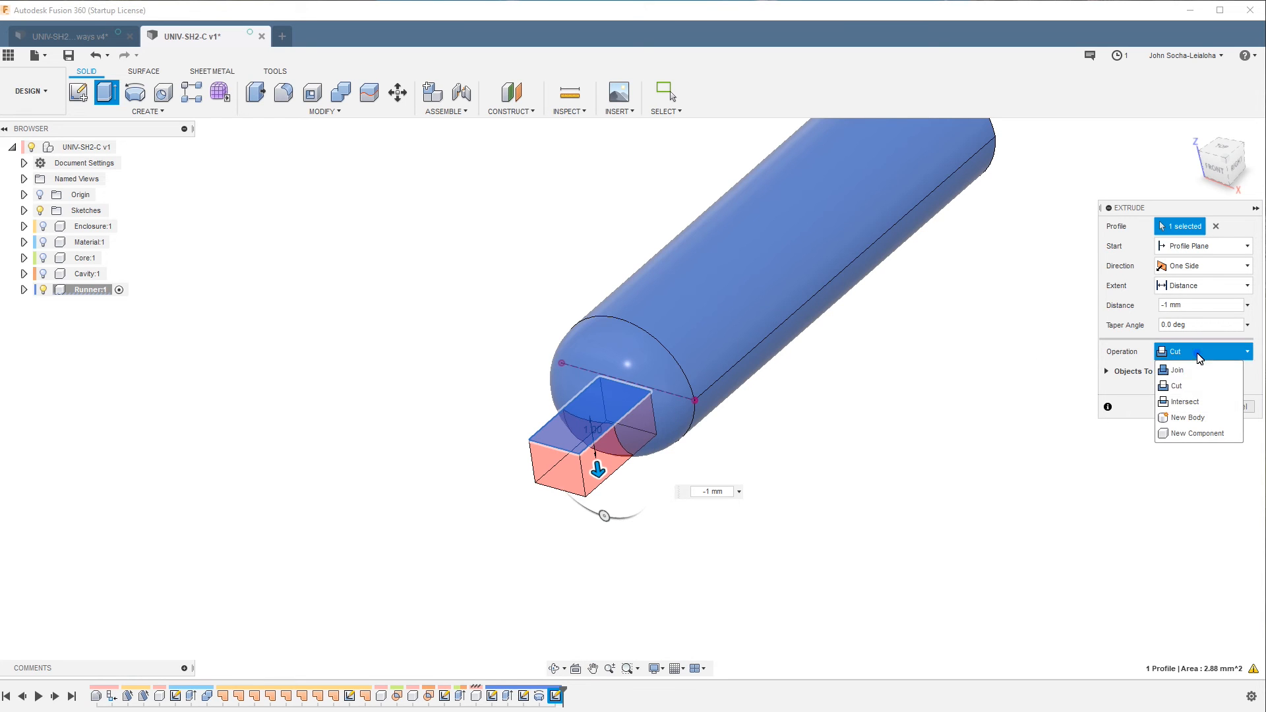
left_click(1195, 370)
left_click_drag(1199, 328, 1151, 330)
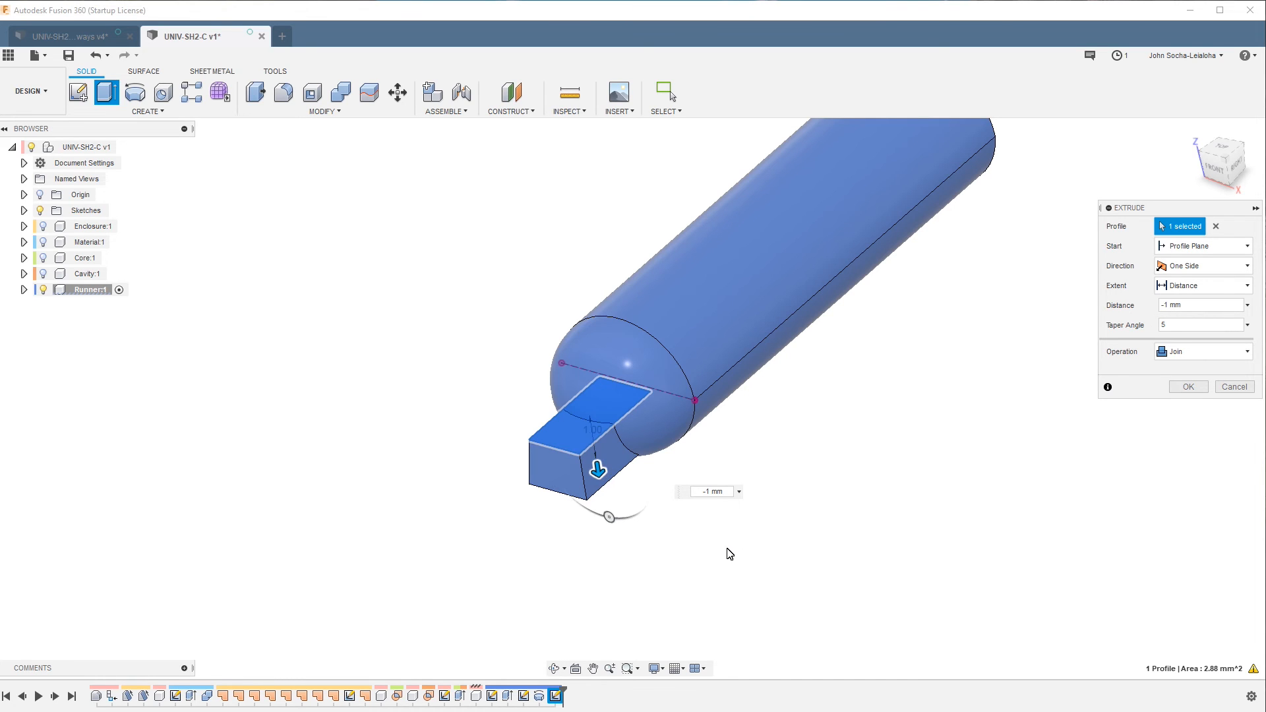
left_click(1161, 326)
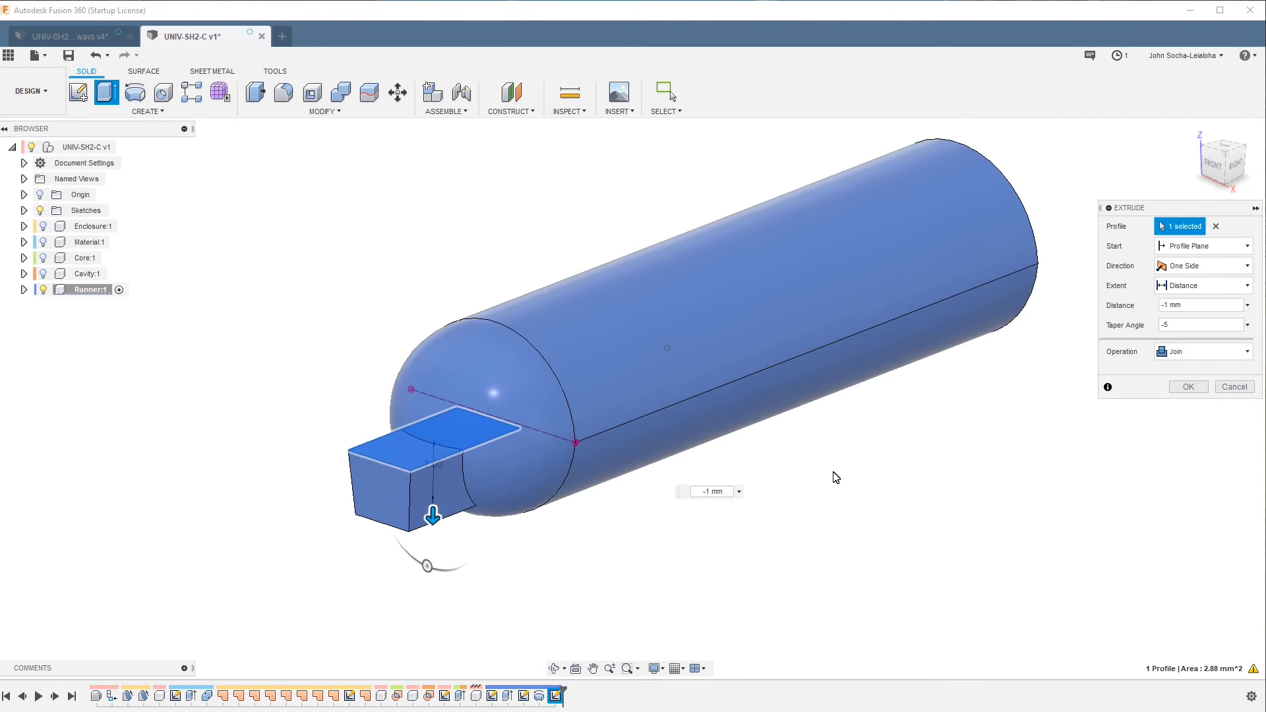
left_click(1190, 387)
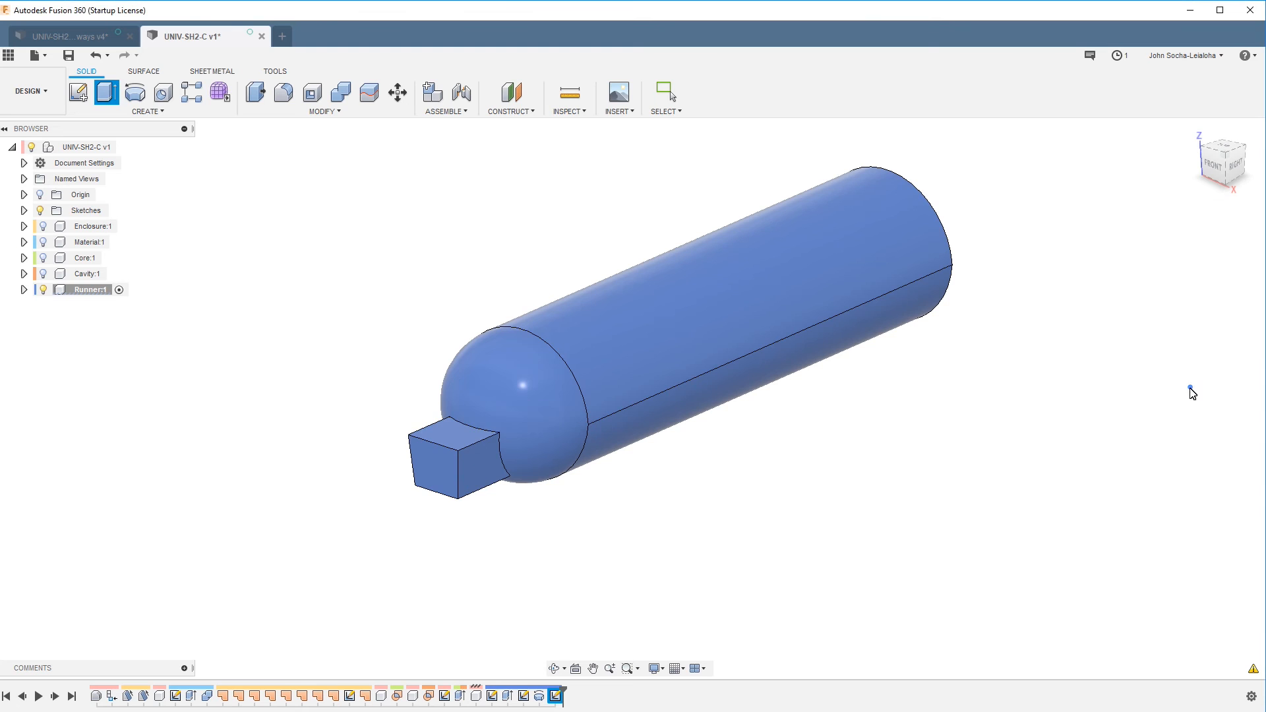
Show the Cavity component and set the distance of the runner cylinder's extrusion to -0.47 in
left_click(43, 274)
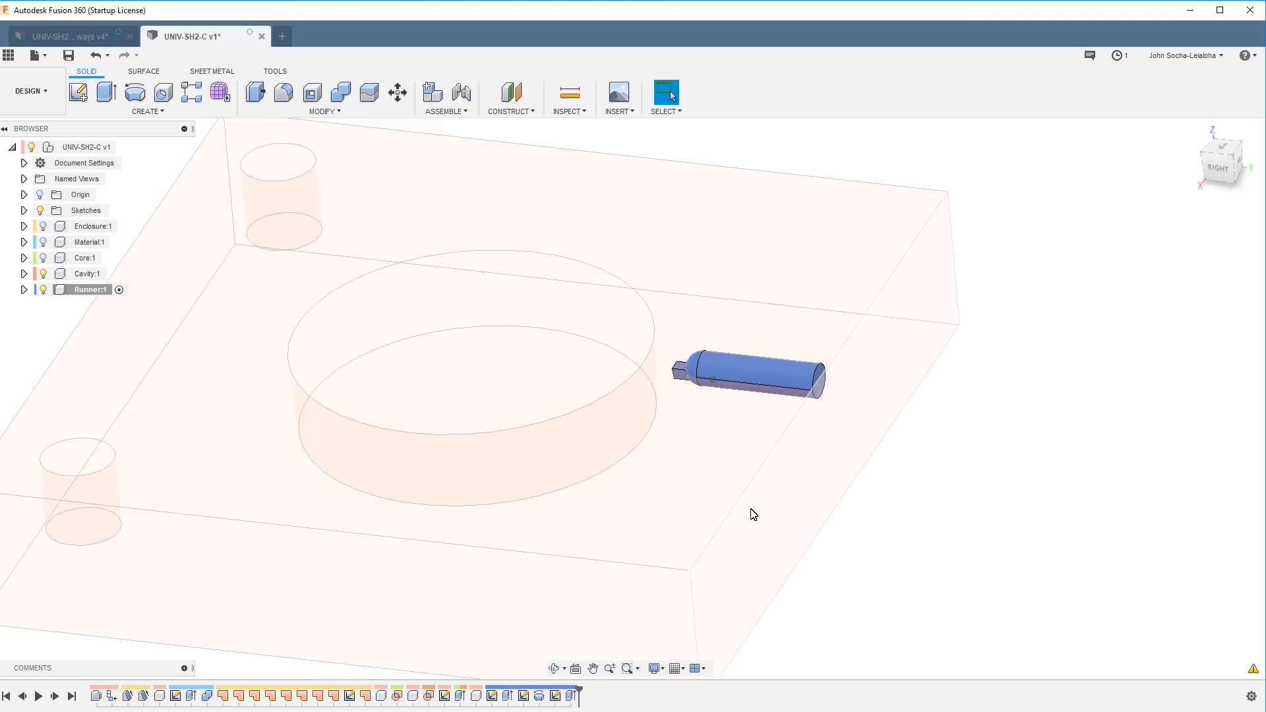
right_click(510, 698)
left_click(554, 563)
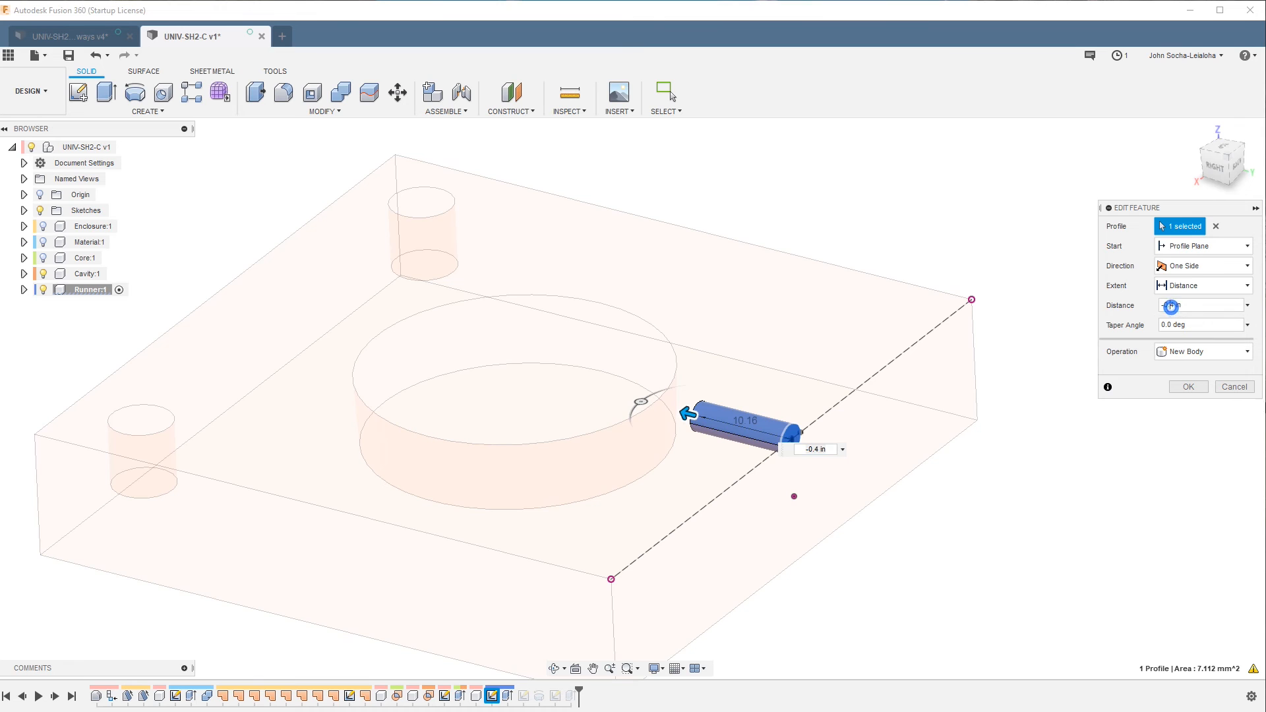
type("3")
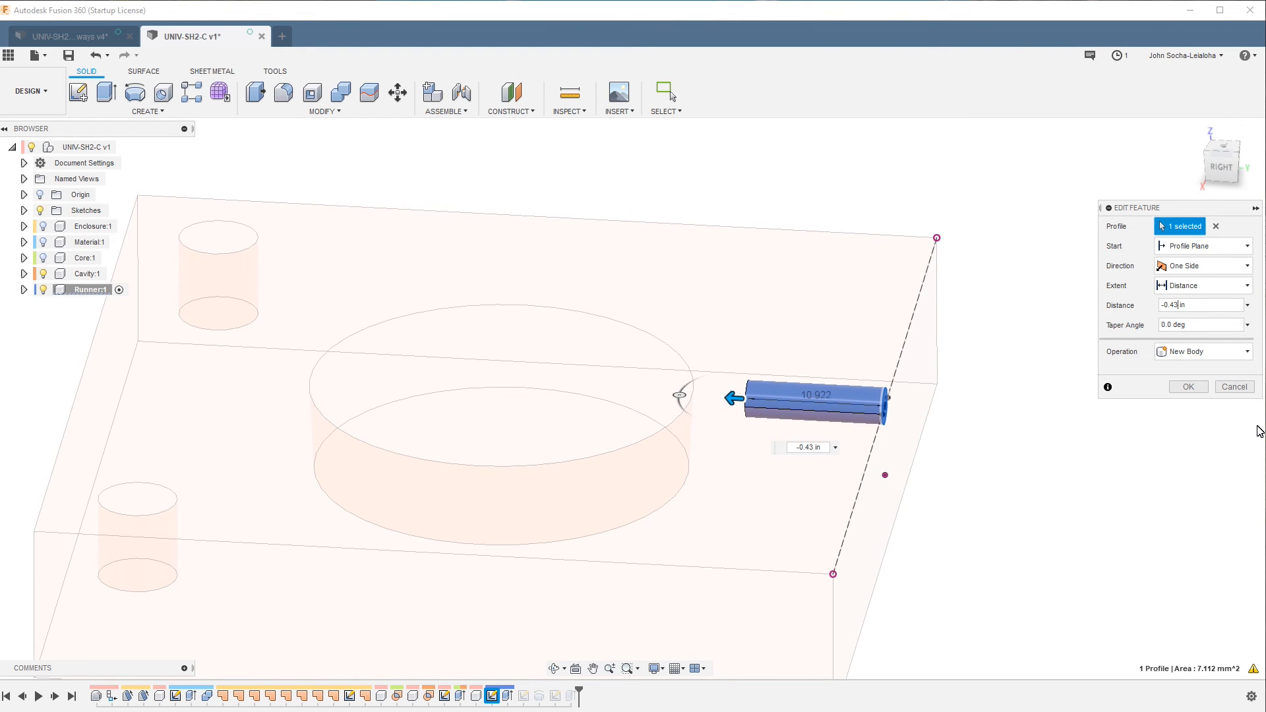
key("Return")
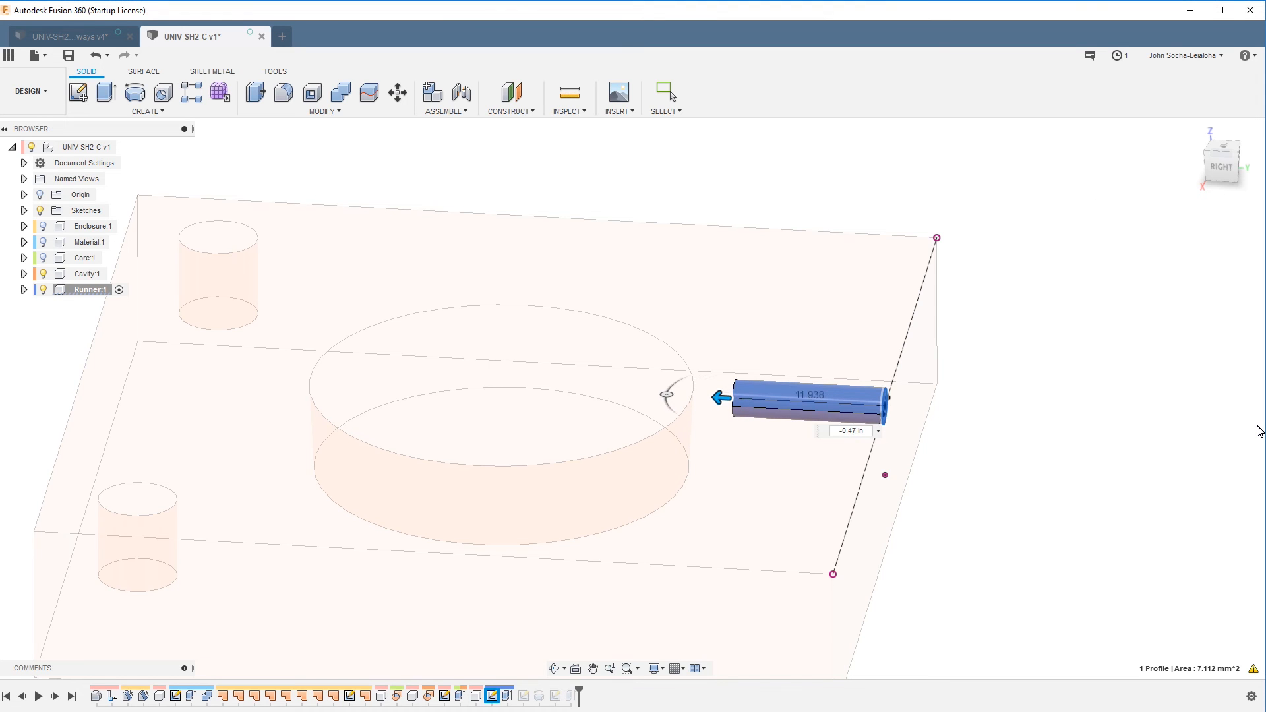
Set the distance of the runner cylinder's extrusion to -0.49 in
right_click(505, 700)
left_click(535, 562)
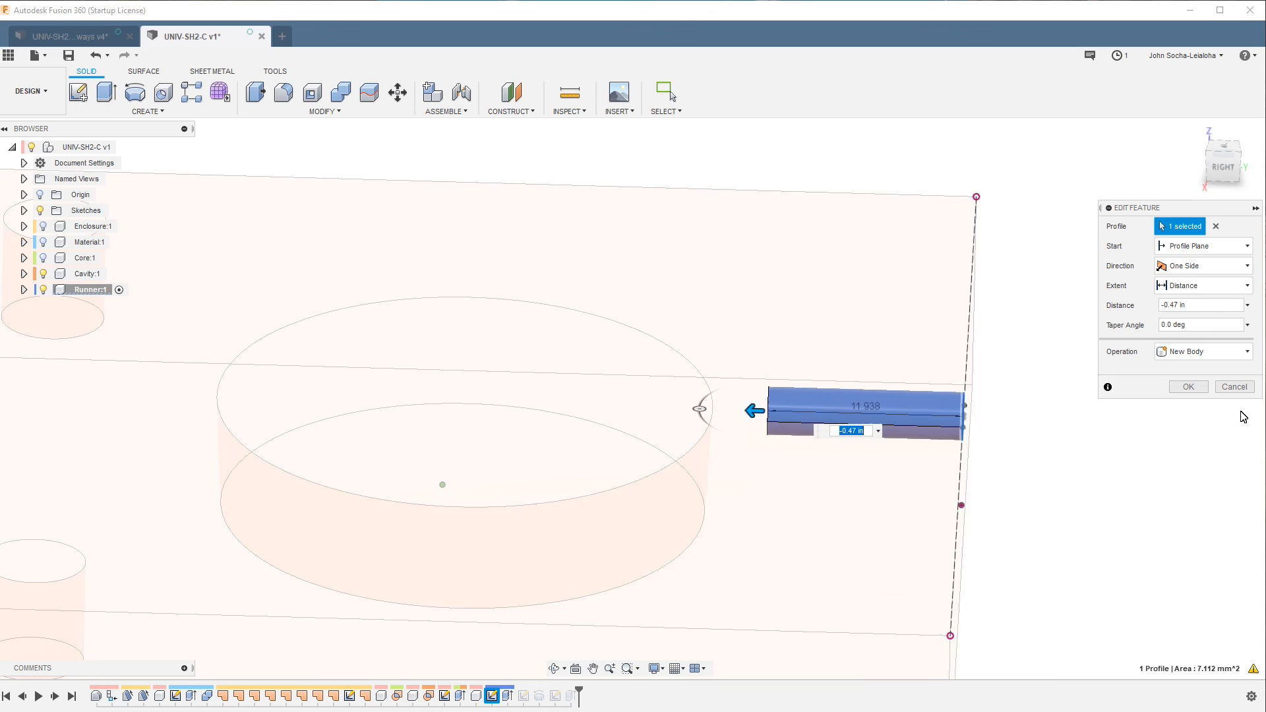
left_click(1177, 304)
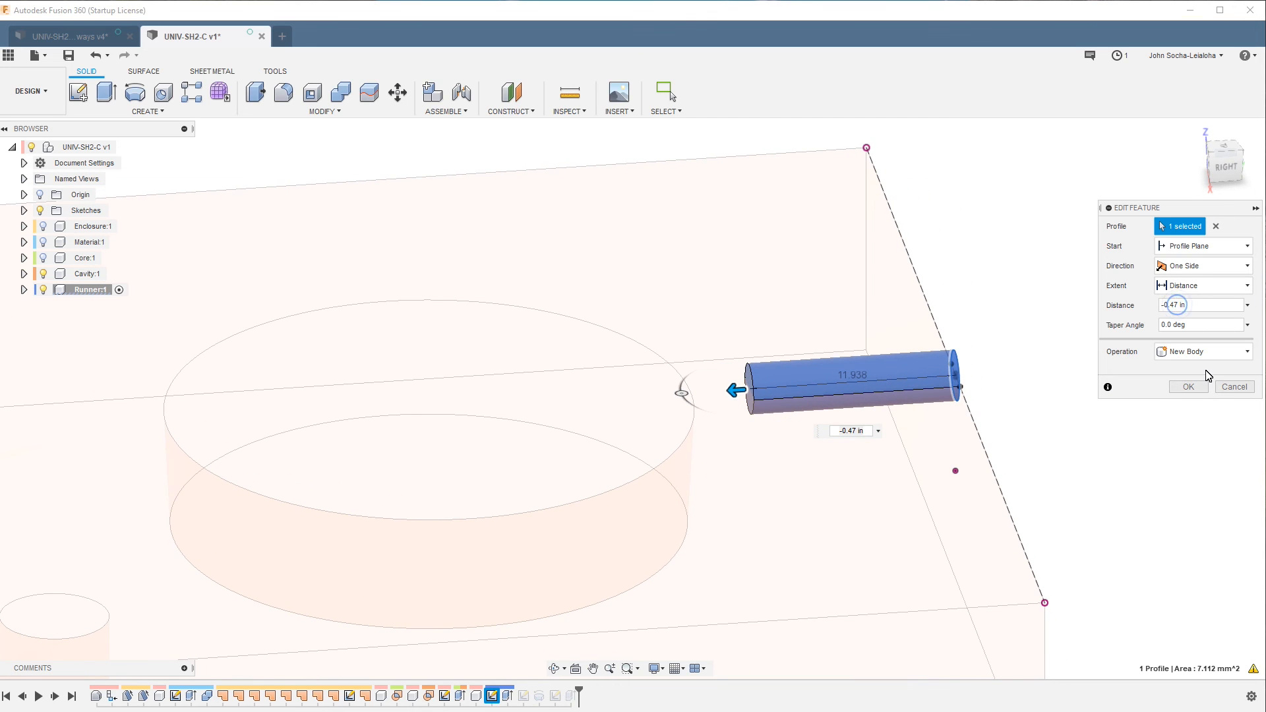
left_click(1178, 387)
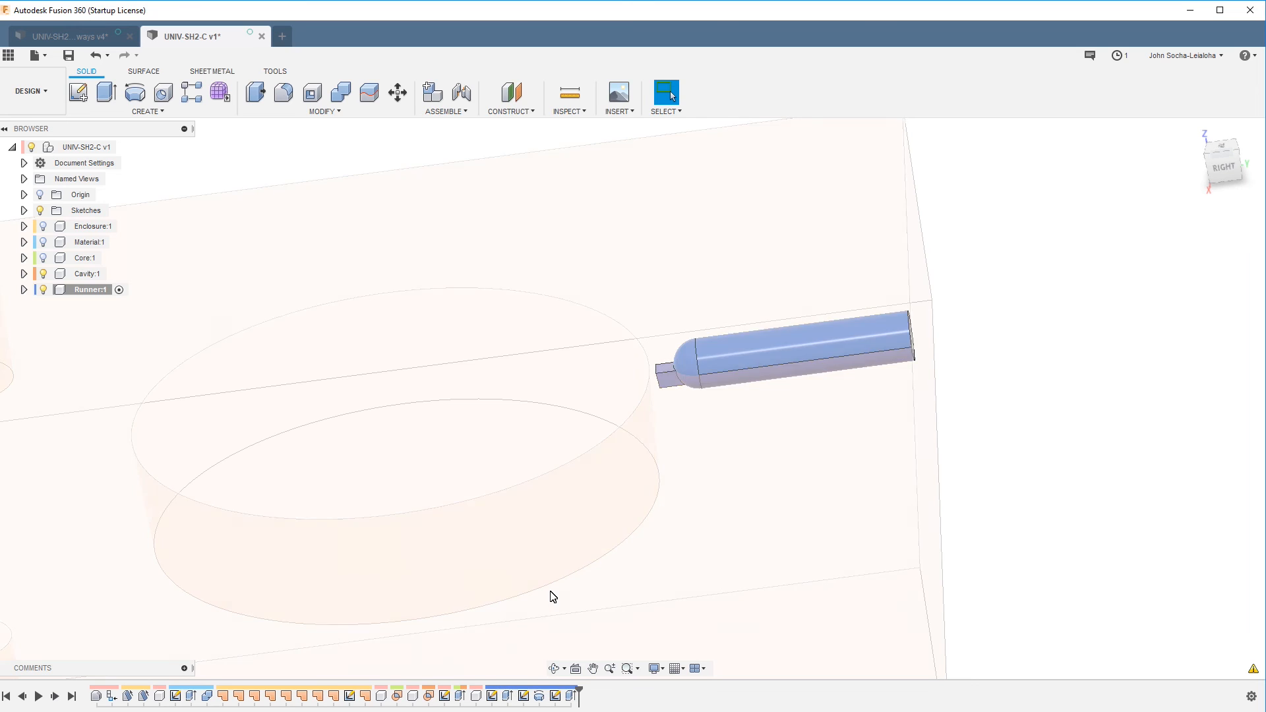
Lengthen the runner cylinder's extrusion in two further edits, moving the gate across the edge of the round cavity
right_click(496, 693)
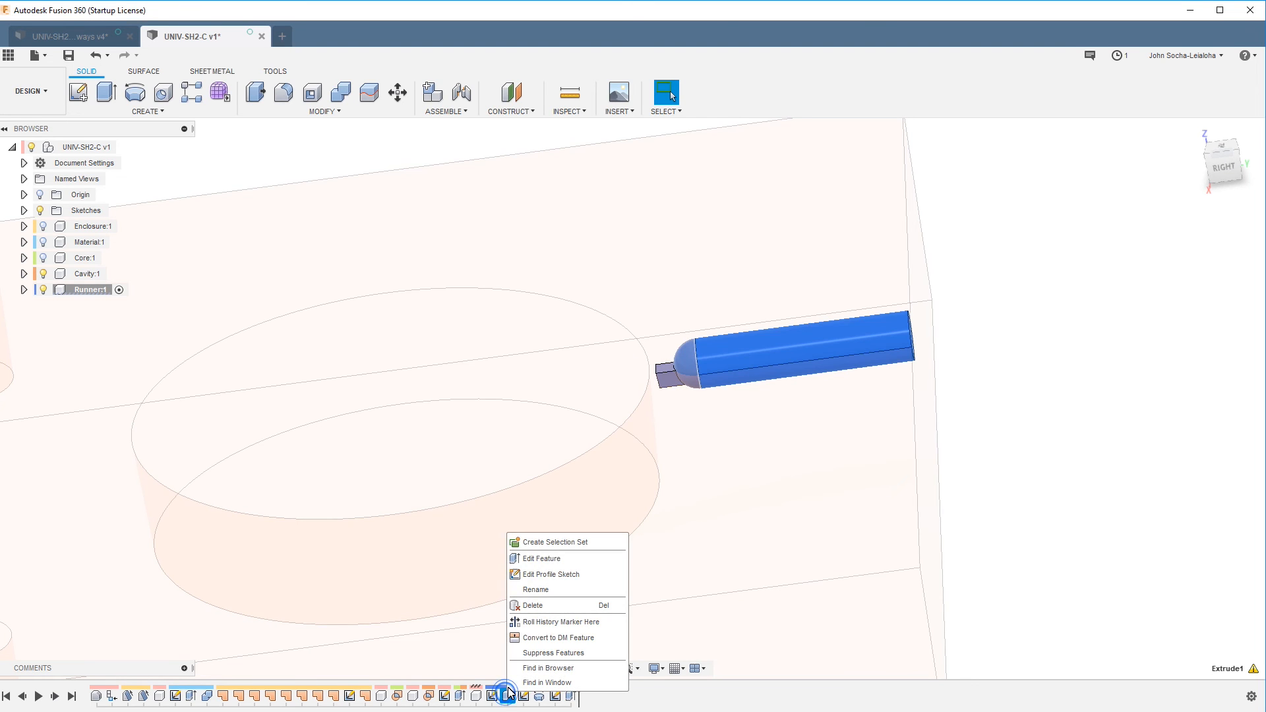
left_click(522, 557)
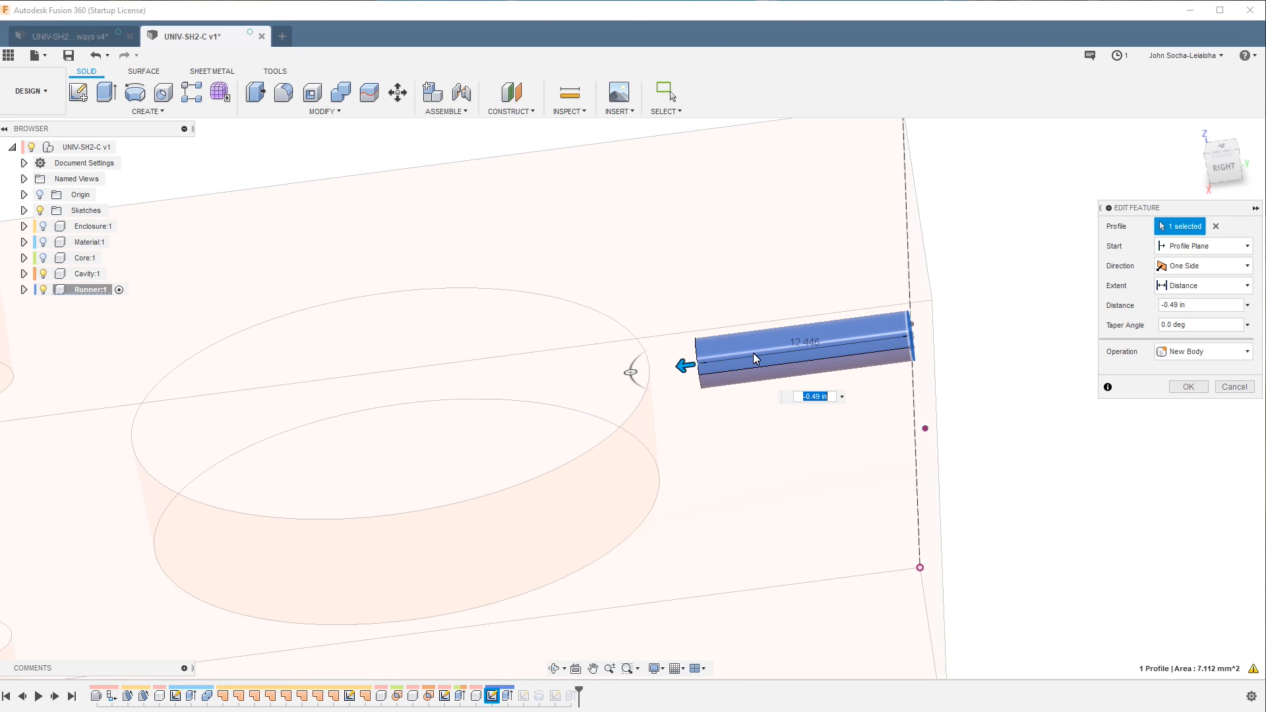
left_click(1179, 306)
key("Return")
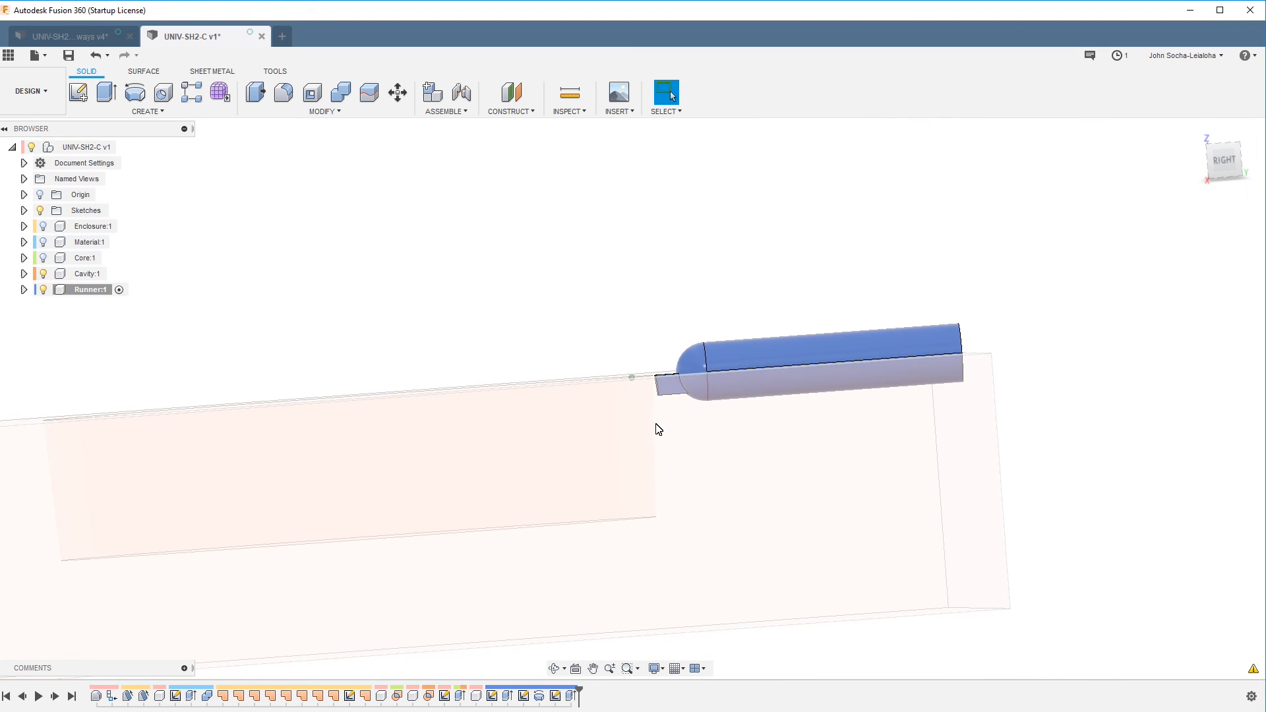
right_click(511, 701)
left_click(532, 562)
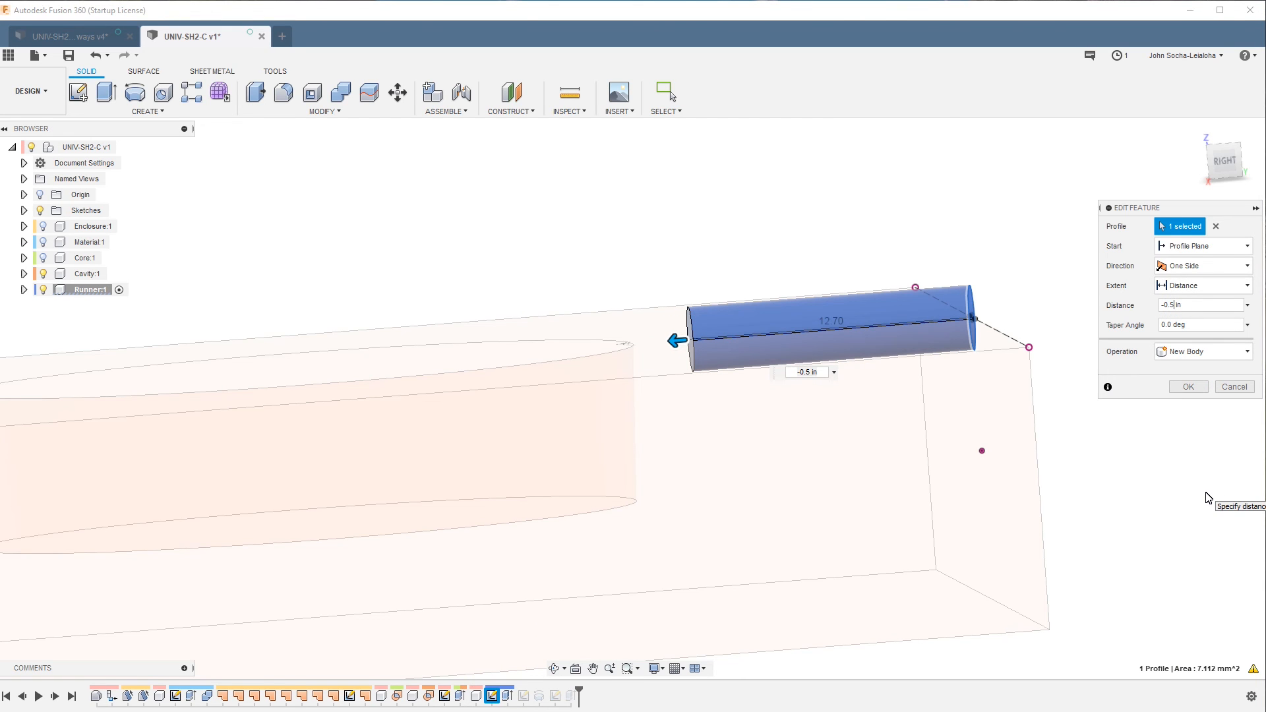
key("Return")
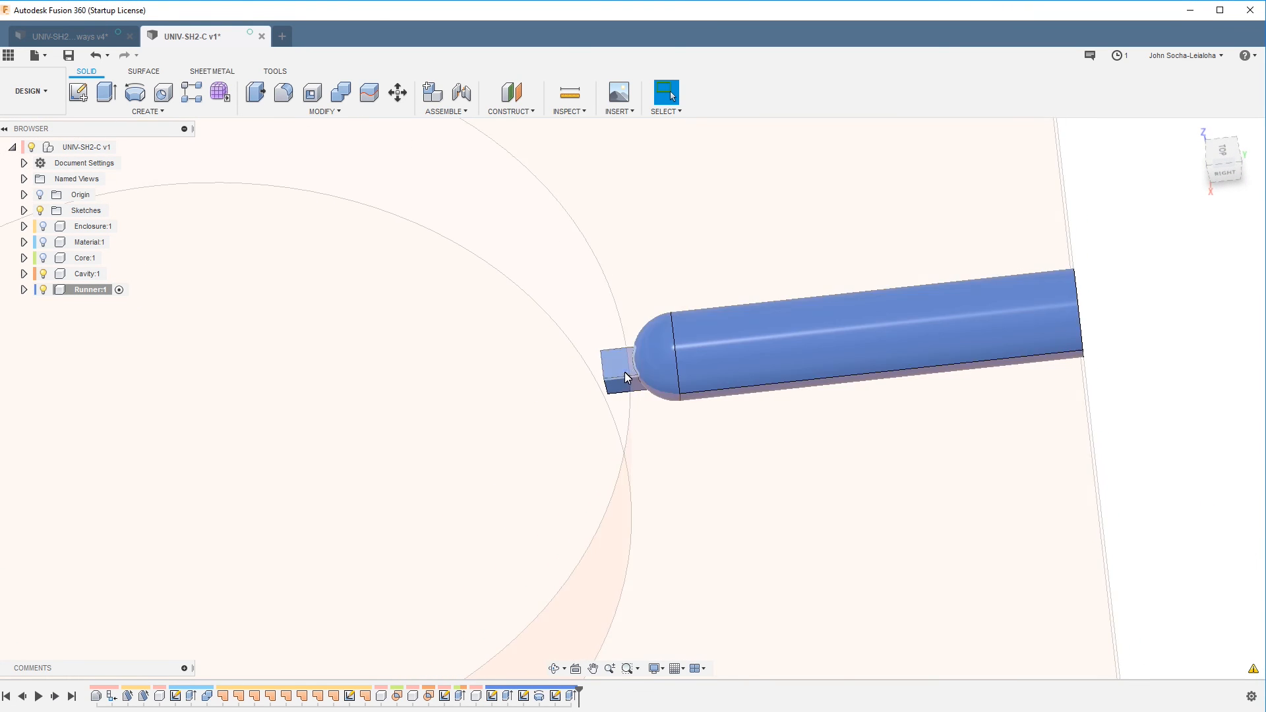
Shorten the runner cylinder's extrusion by setting its distance to -0.53 in
right_click(507, 696)
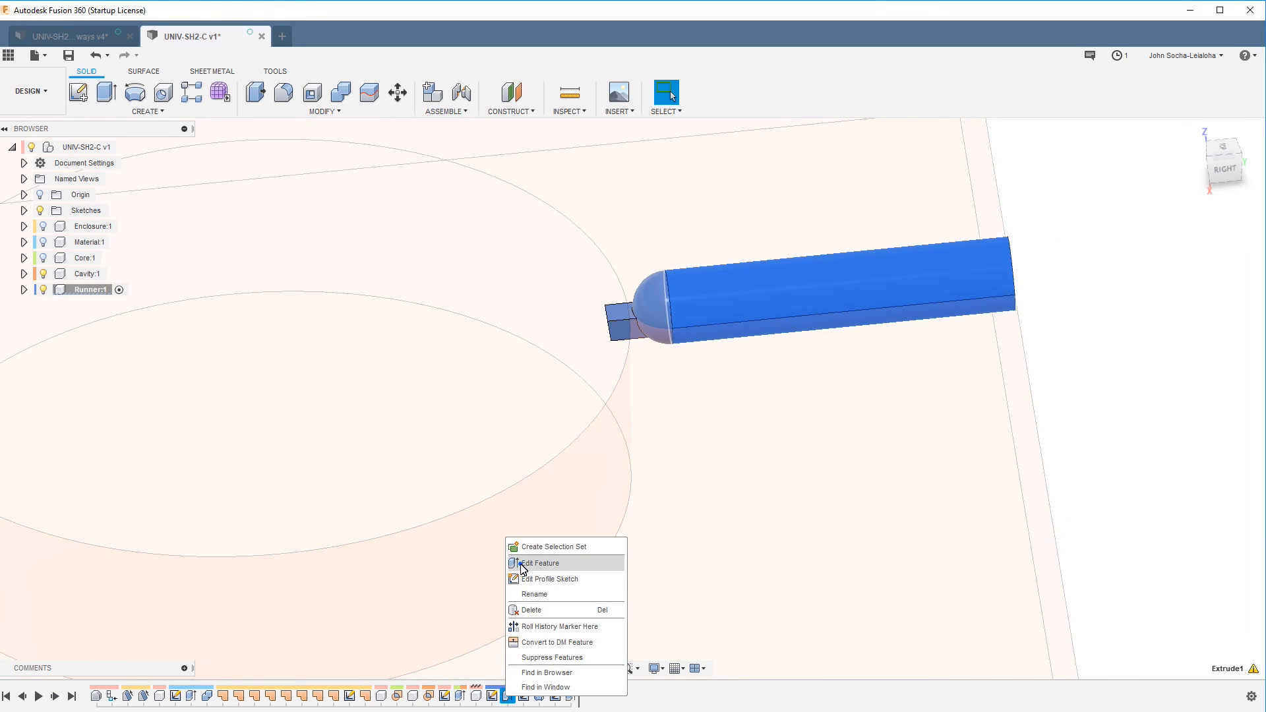
left_click(522, 564)
left_click(1177, 305)
key("Return")
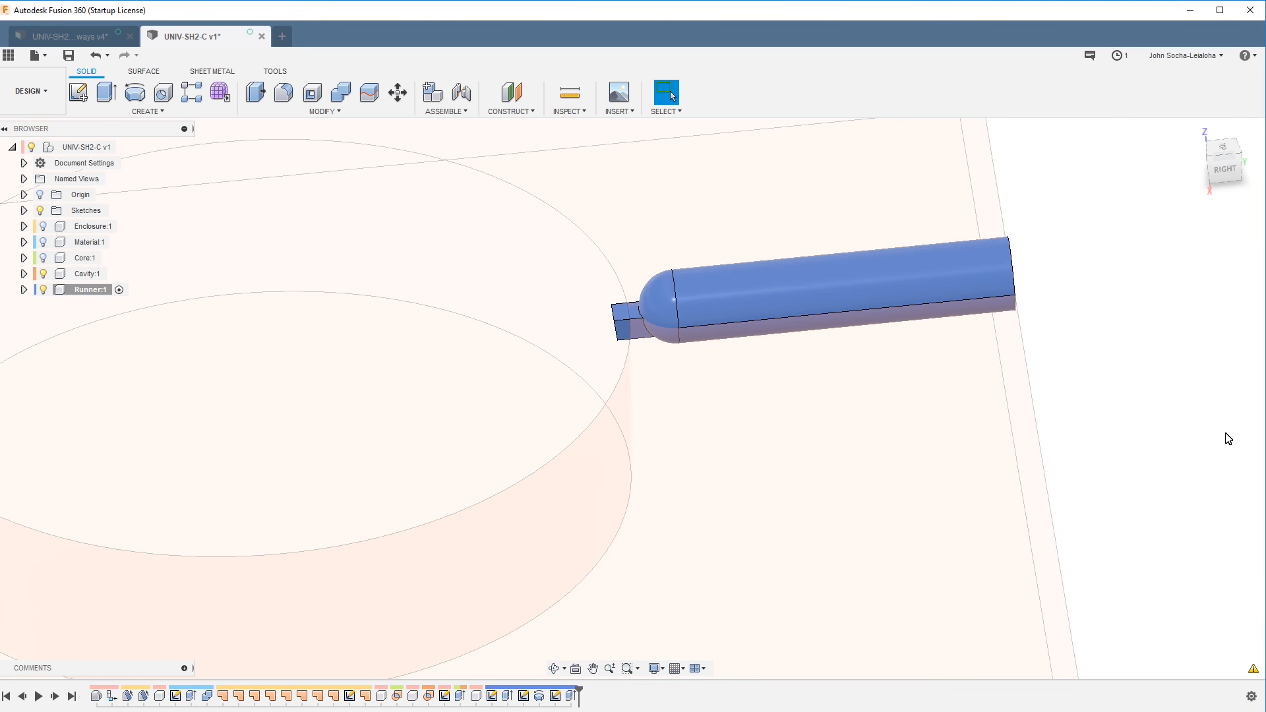
Set the distance of the runner cylinder's extrusion to -0.535 in
scroll(663, 305, "up", 4)
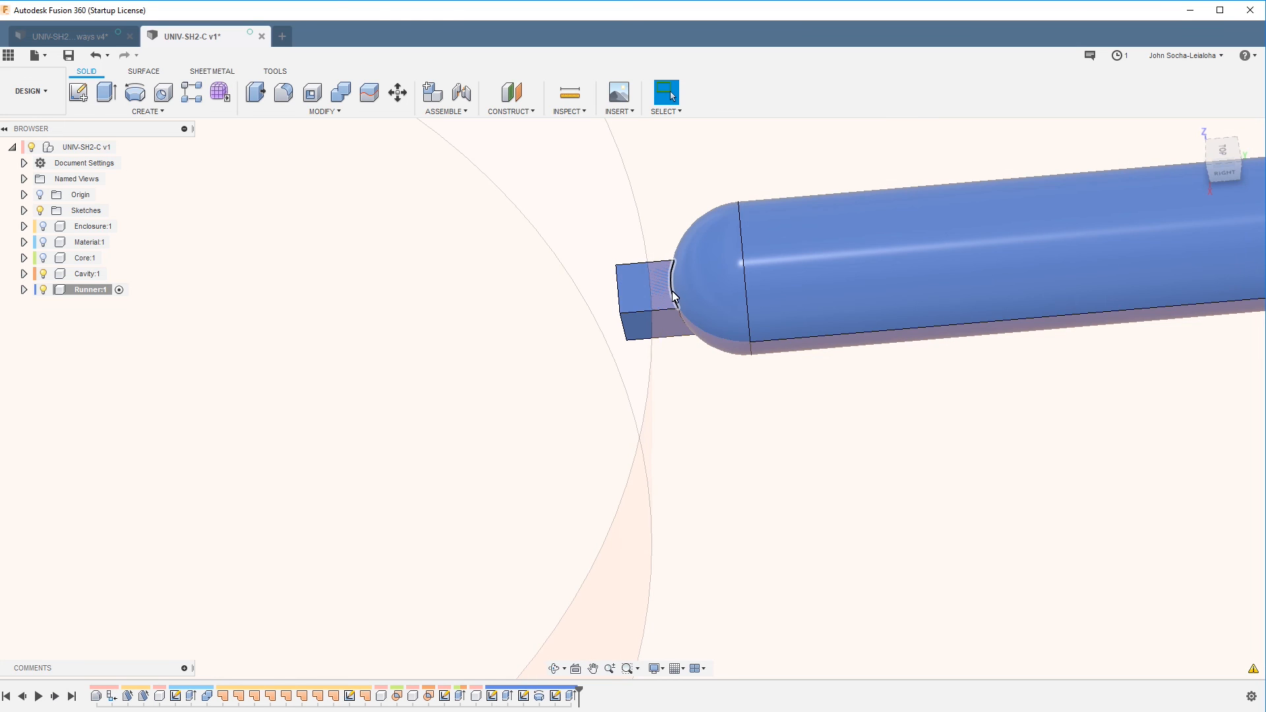
scroll(654, 293, "down", 4)
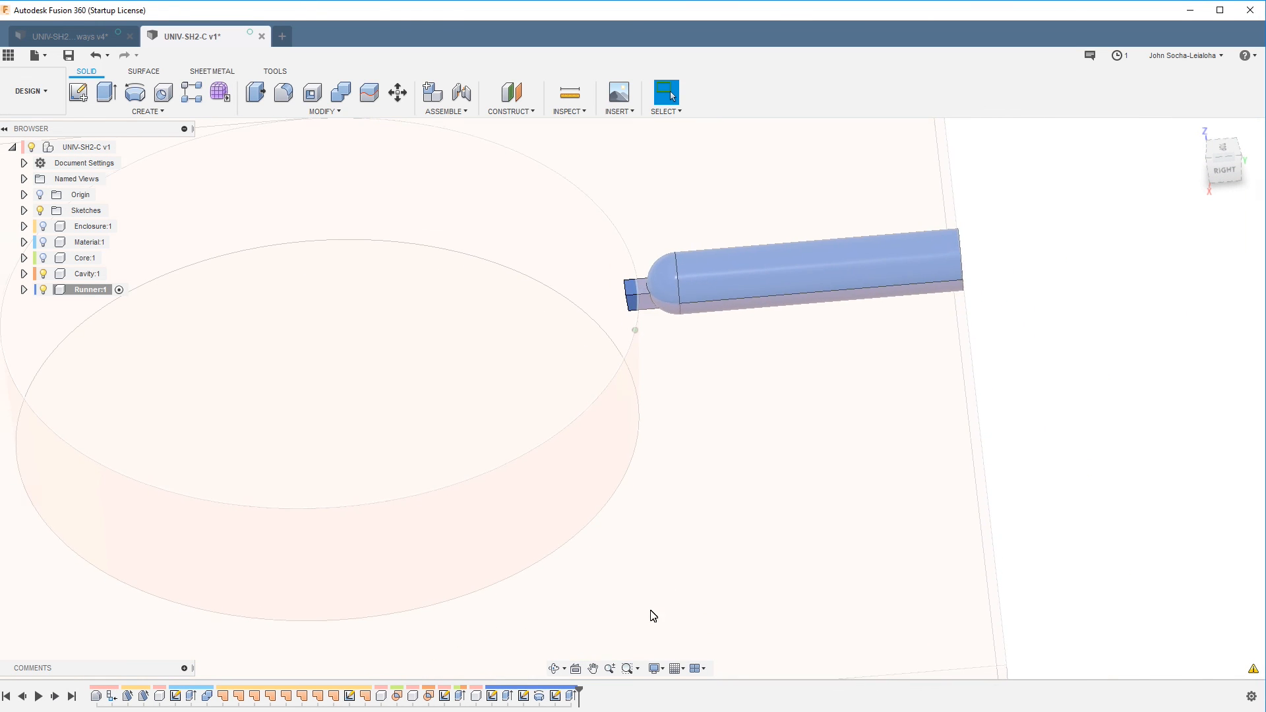
right_click(515, 701)
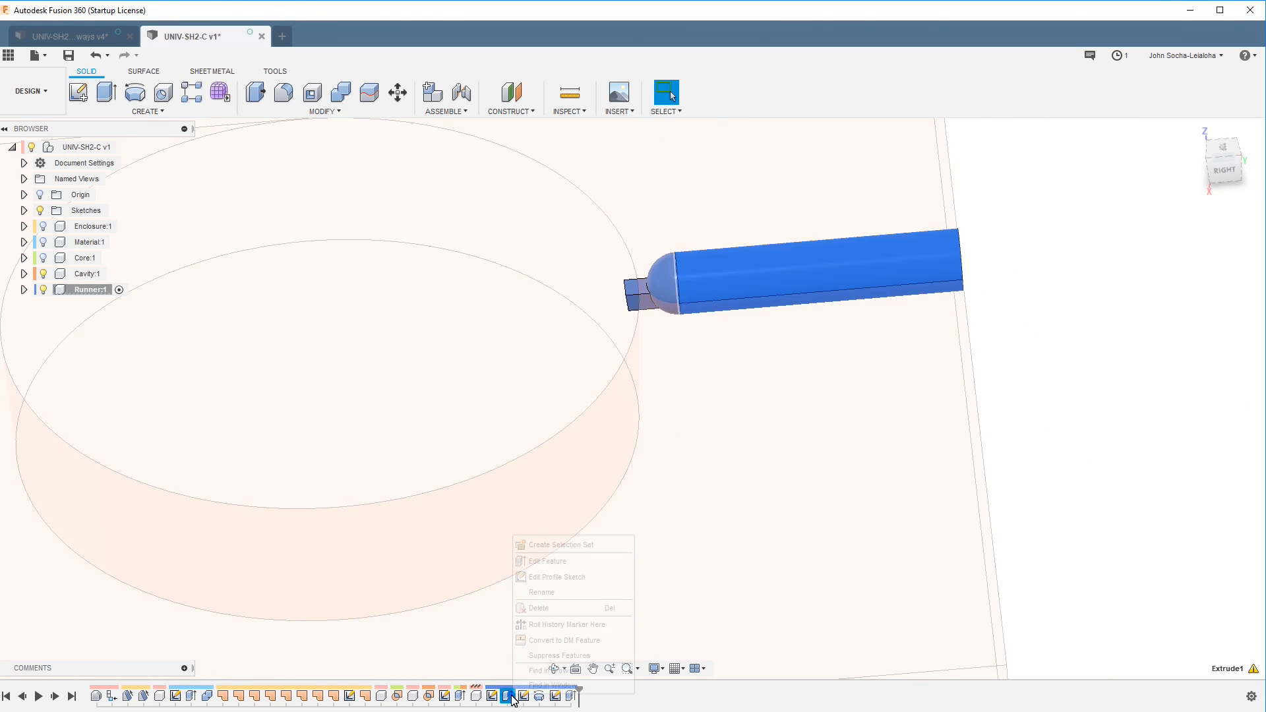
left_click(544, 564)
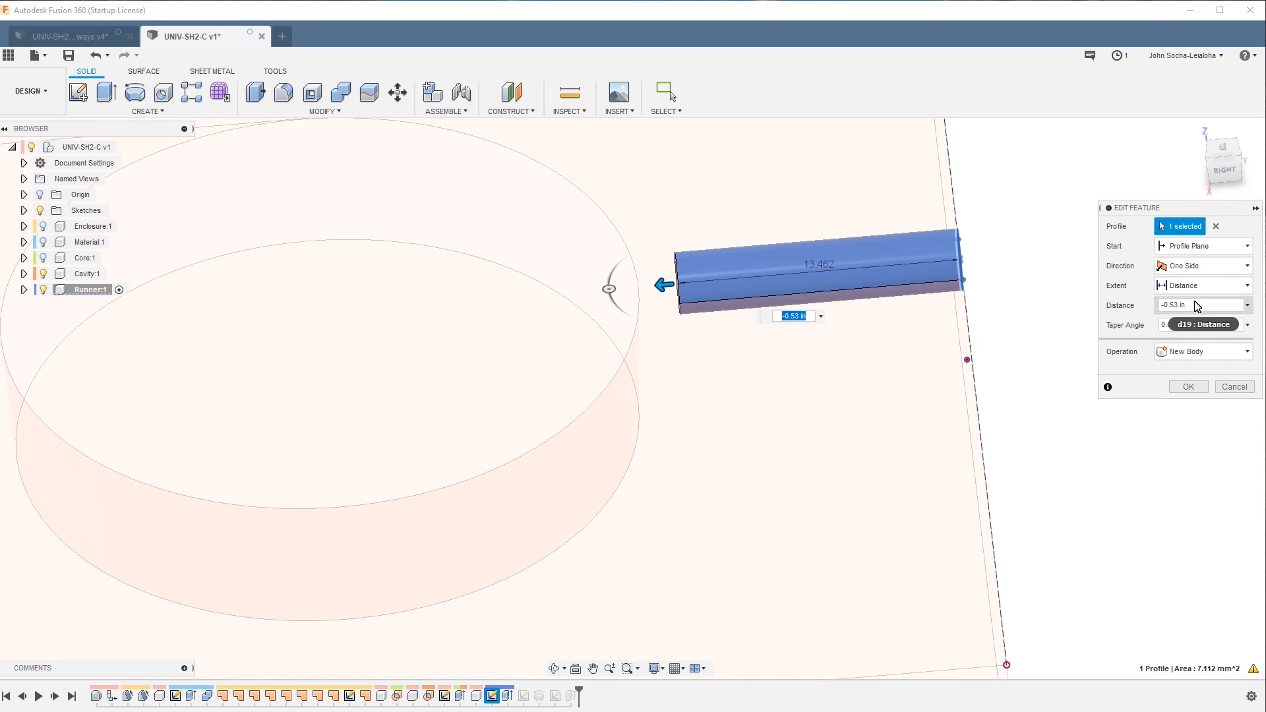
left_click(1175, 306)
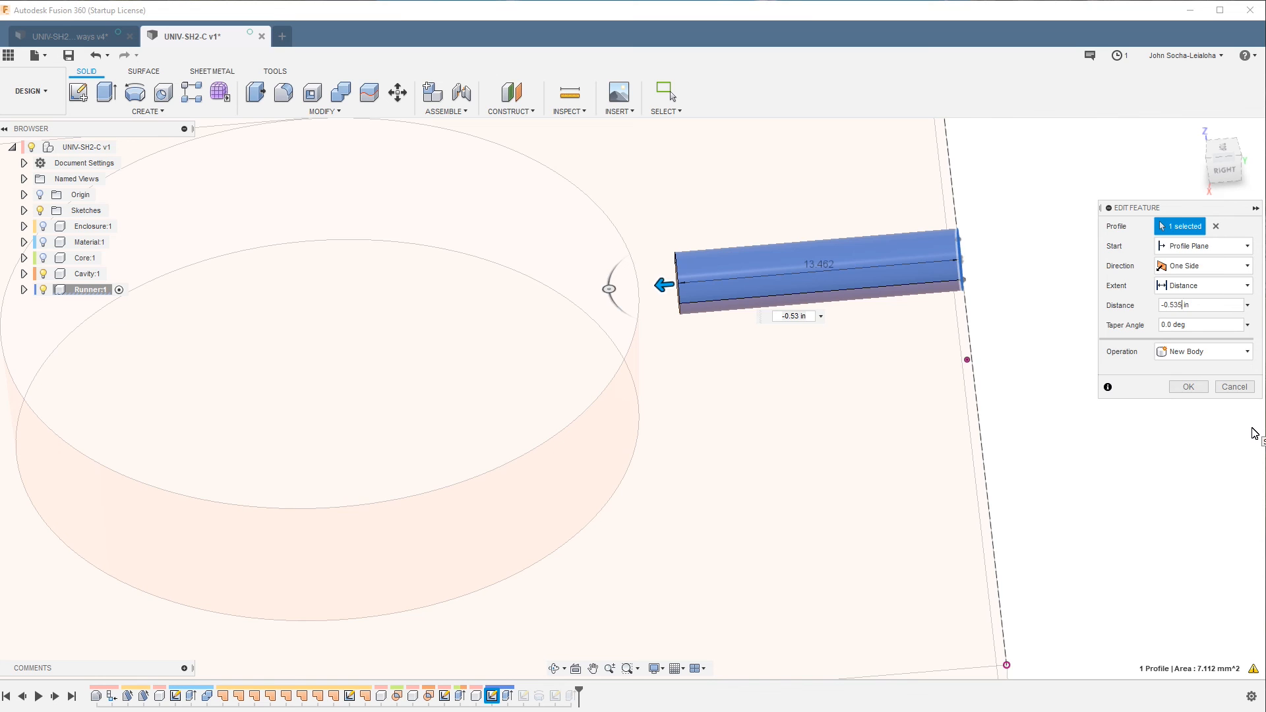
key("Return")
middle_click_drag(1255, 434, 223, 487, "shift")
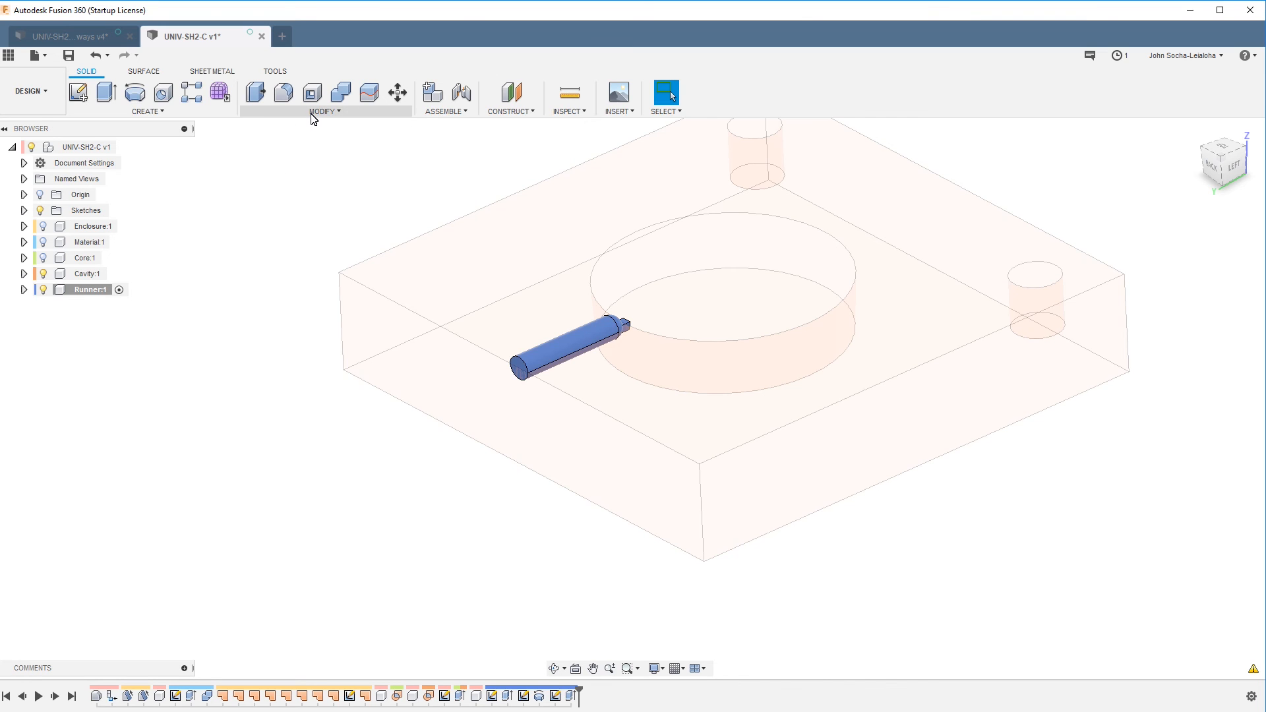
Activate the Cavity component and cut the runner body out of the cavity block with Combine, keeping the tool body
left_click(116, 274)
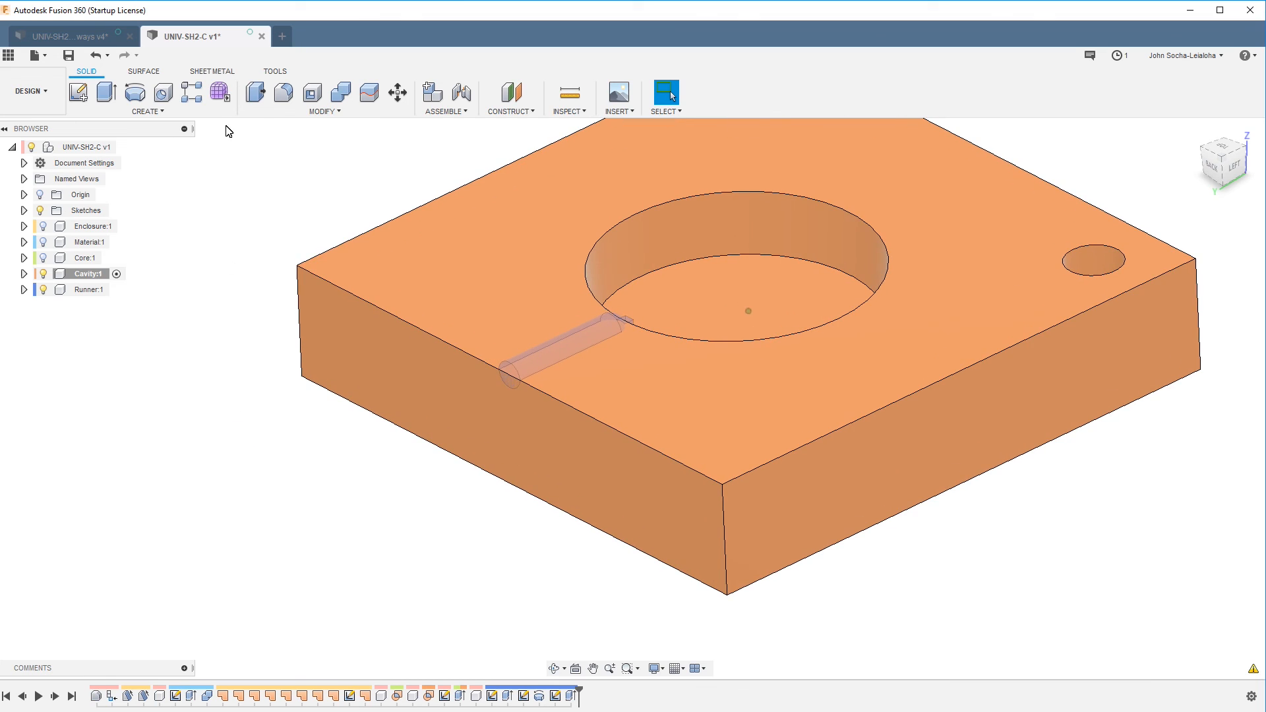
left_click(306, 116)
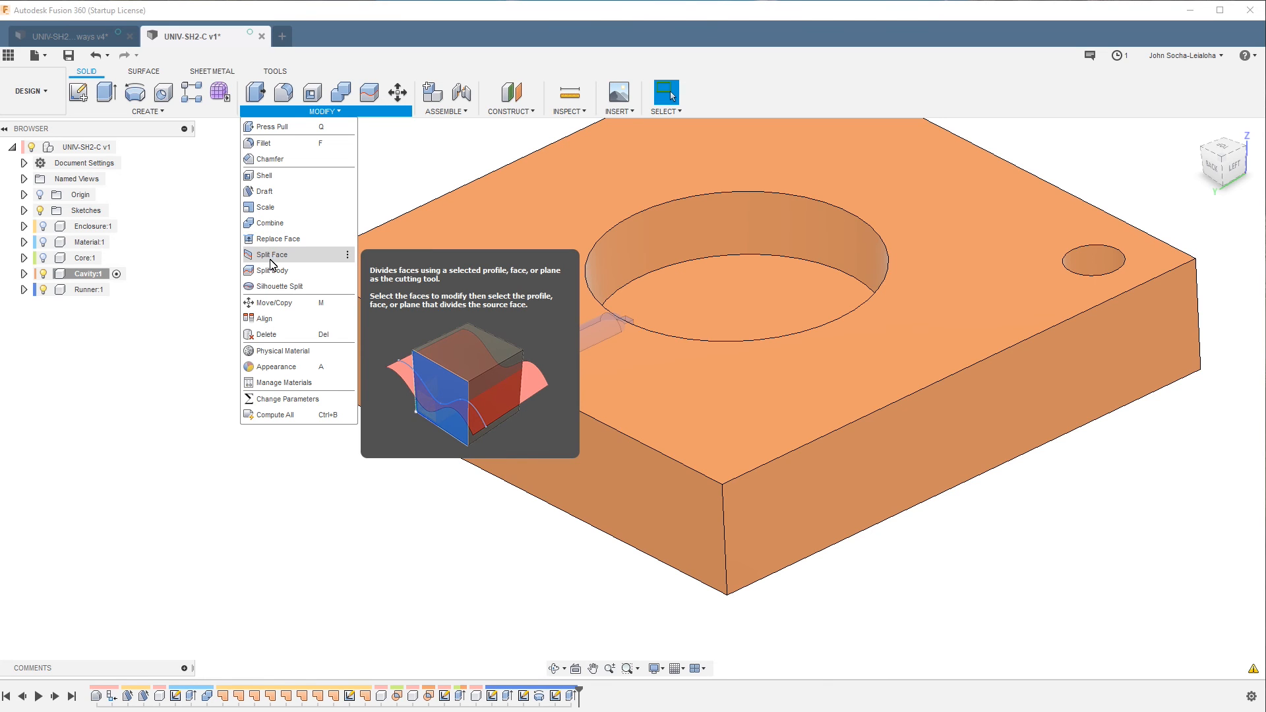
left_click(272, 224)
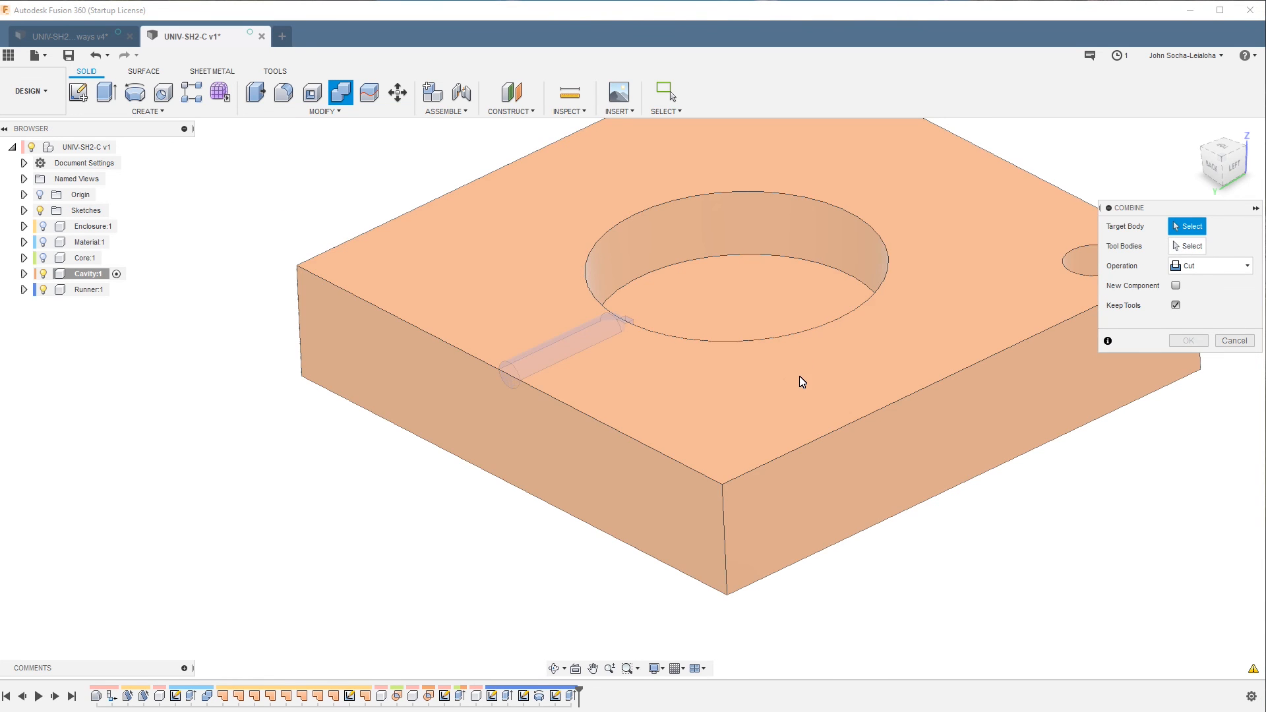
left_click(800, 380)
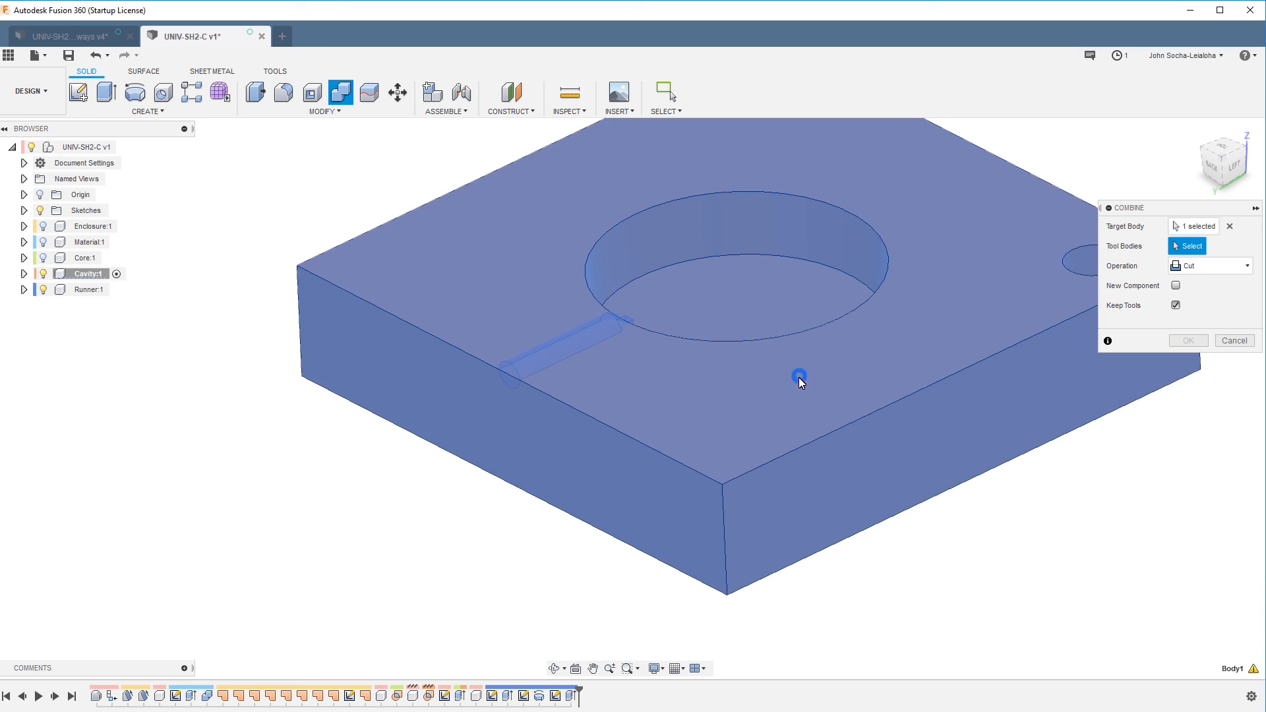
left_click(572, 347)
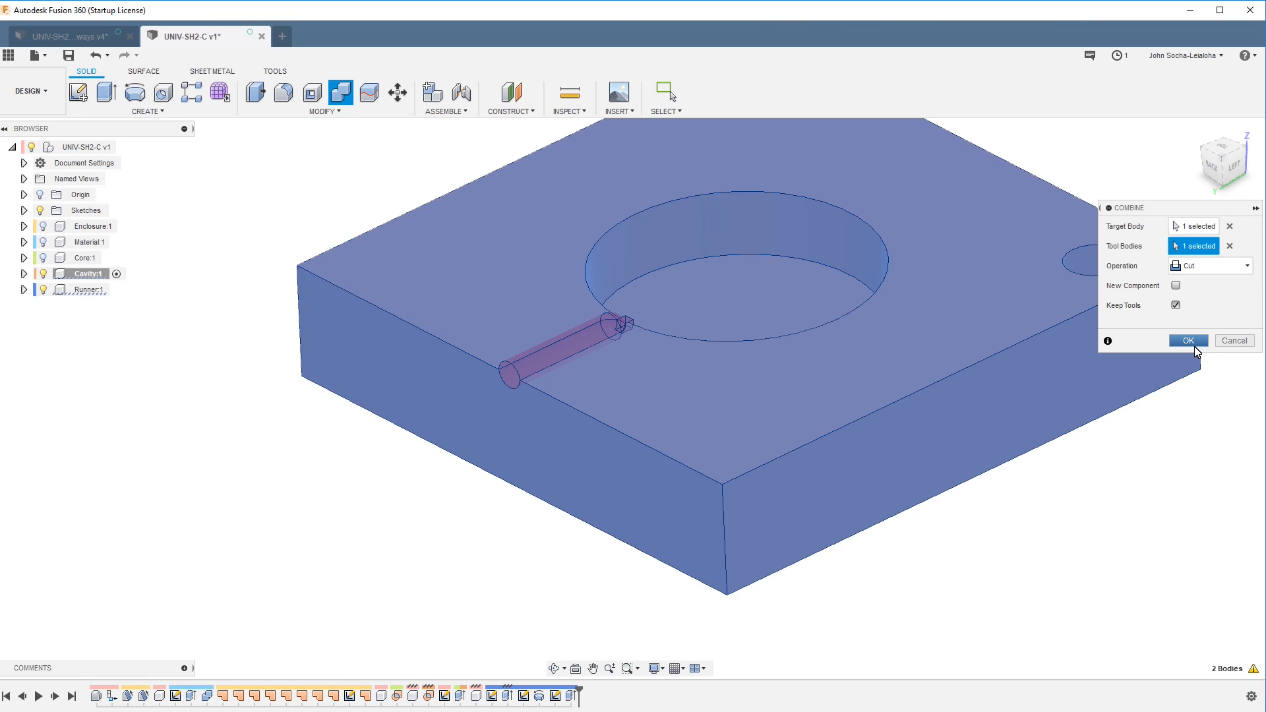
left_click(1193, 341)
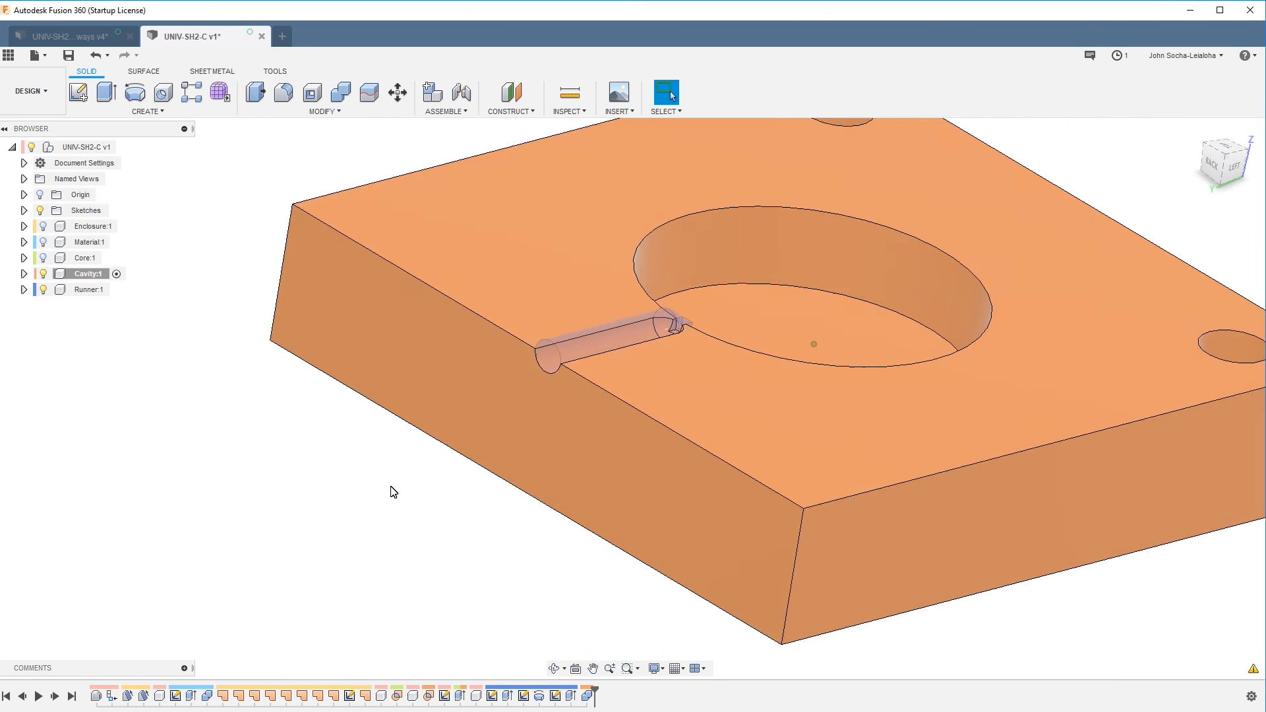
Show the Core component, hide the Cavity and make the Core the active component
left_click(46, 258)
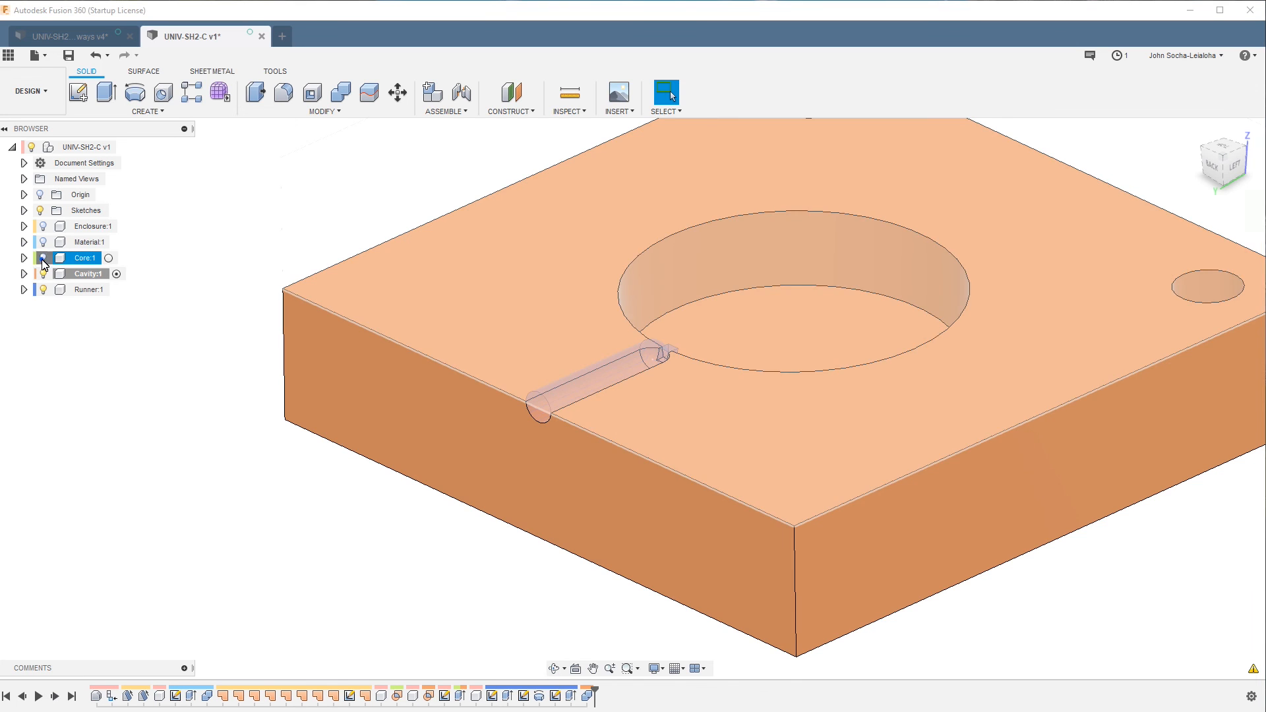
left_click(43, 273)
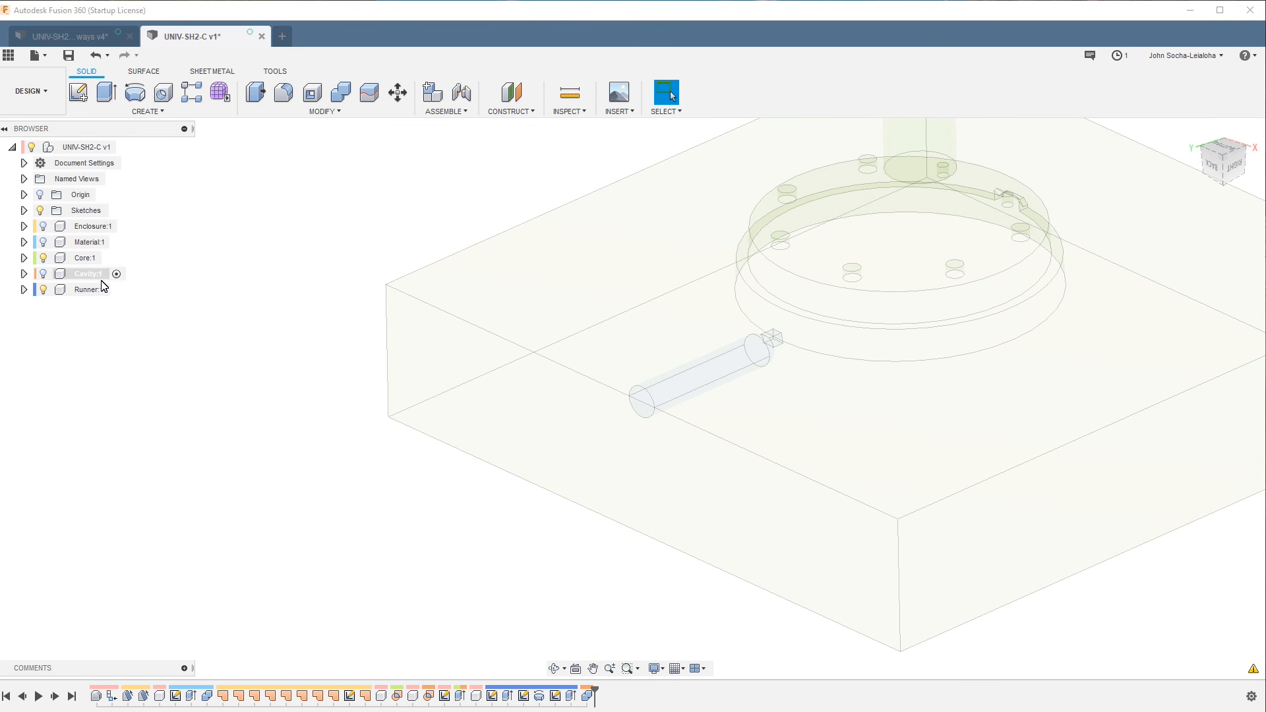
left_click(86, 258)
left_click(228, 405)
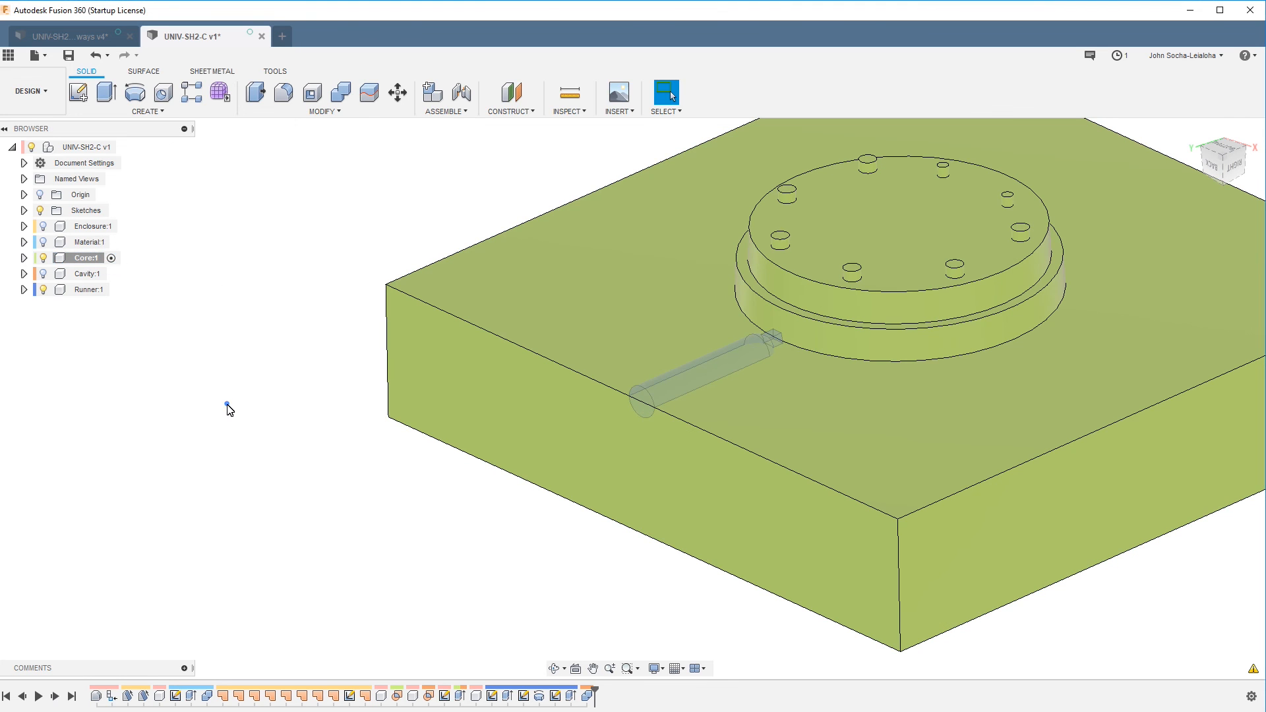
Cut the runner body out of the core block with Combine, keeping the tool body
left_click(268, 114)
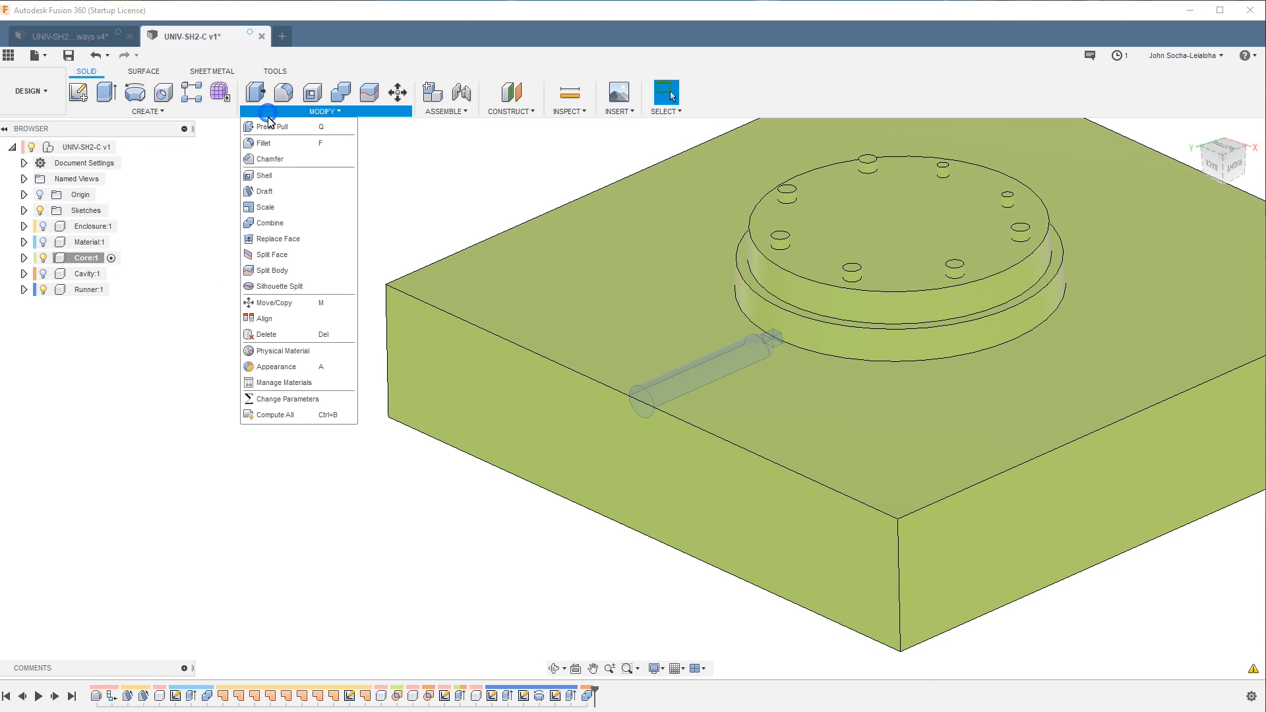
left_click(277, 225)
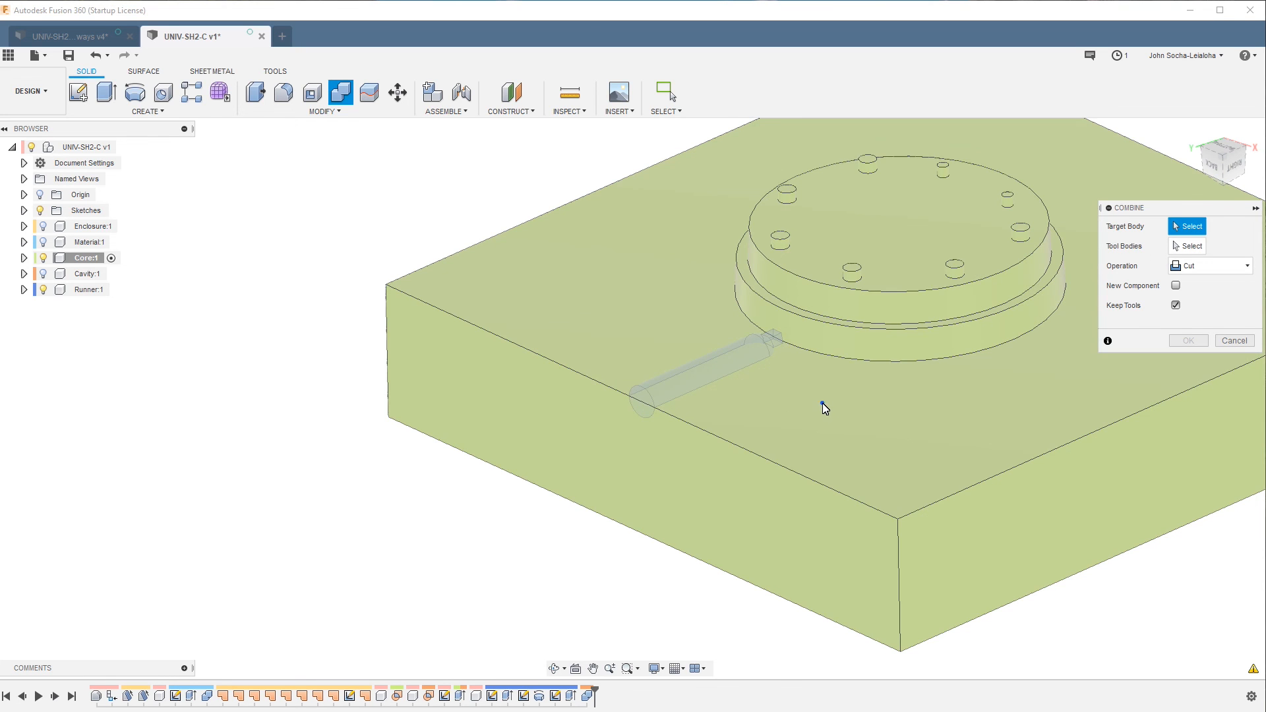
left_click(822, 402)
left_click(685, 384)
left_click(1195, 341)
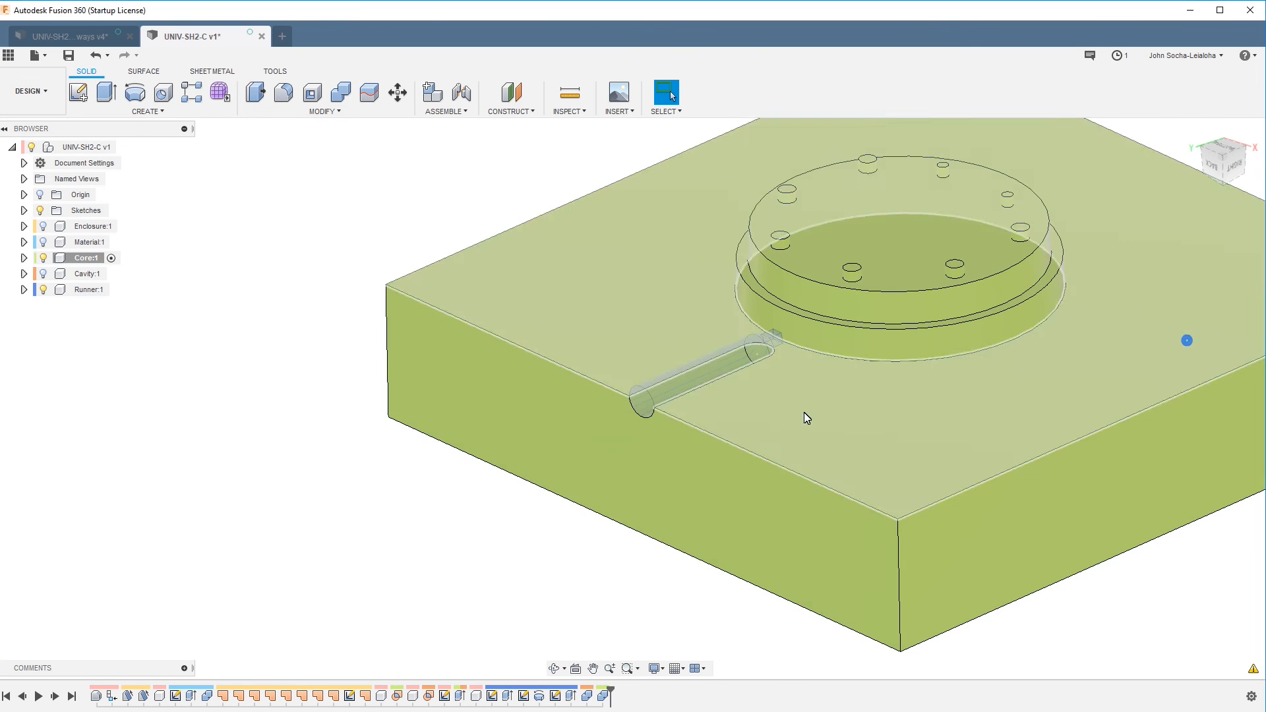
Hide the Runner and Core, show the Cavity to inspect its channel, and reactivate the top-level UNIV-SH2-C component
left_click(43, 290)
middle_click_drag(320, 444, 195, 382, "shift")
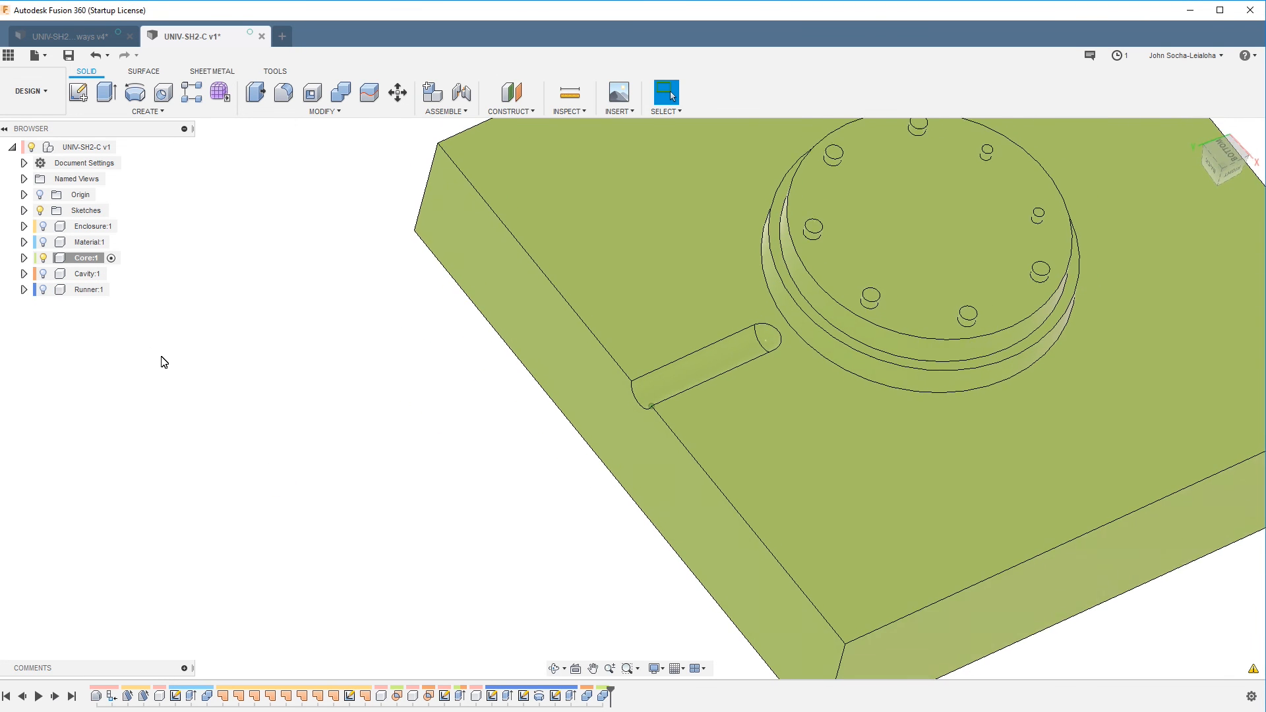
left_click(44, 275)
left_click(44, 259)
middle_click_drag(250, 419, 113, 267, "shift")
left_click(123, 147)
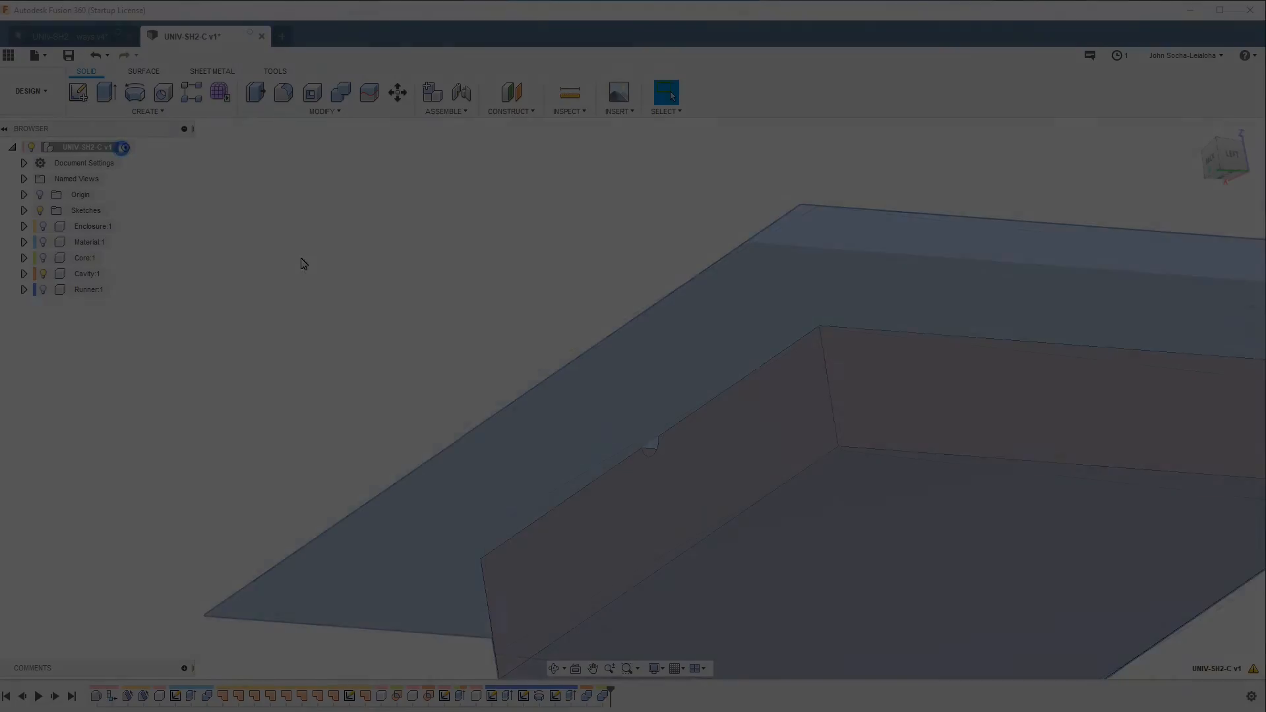